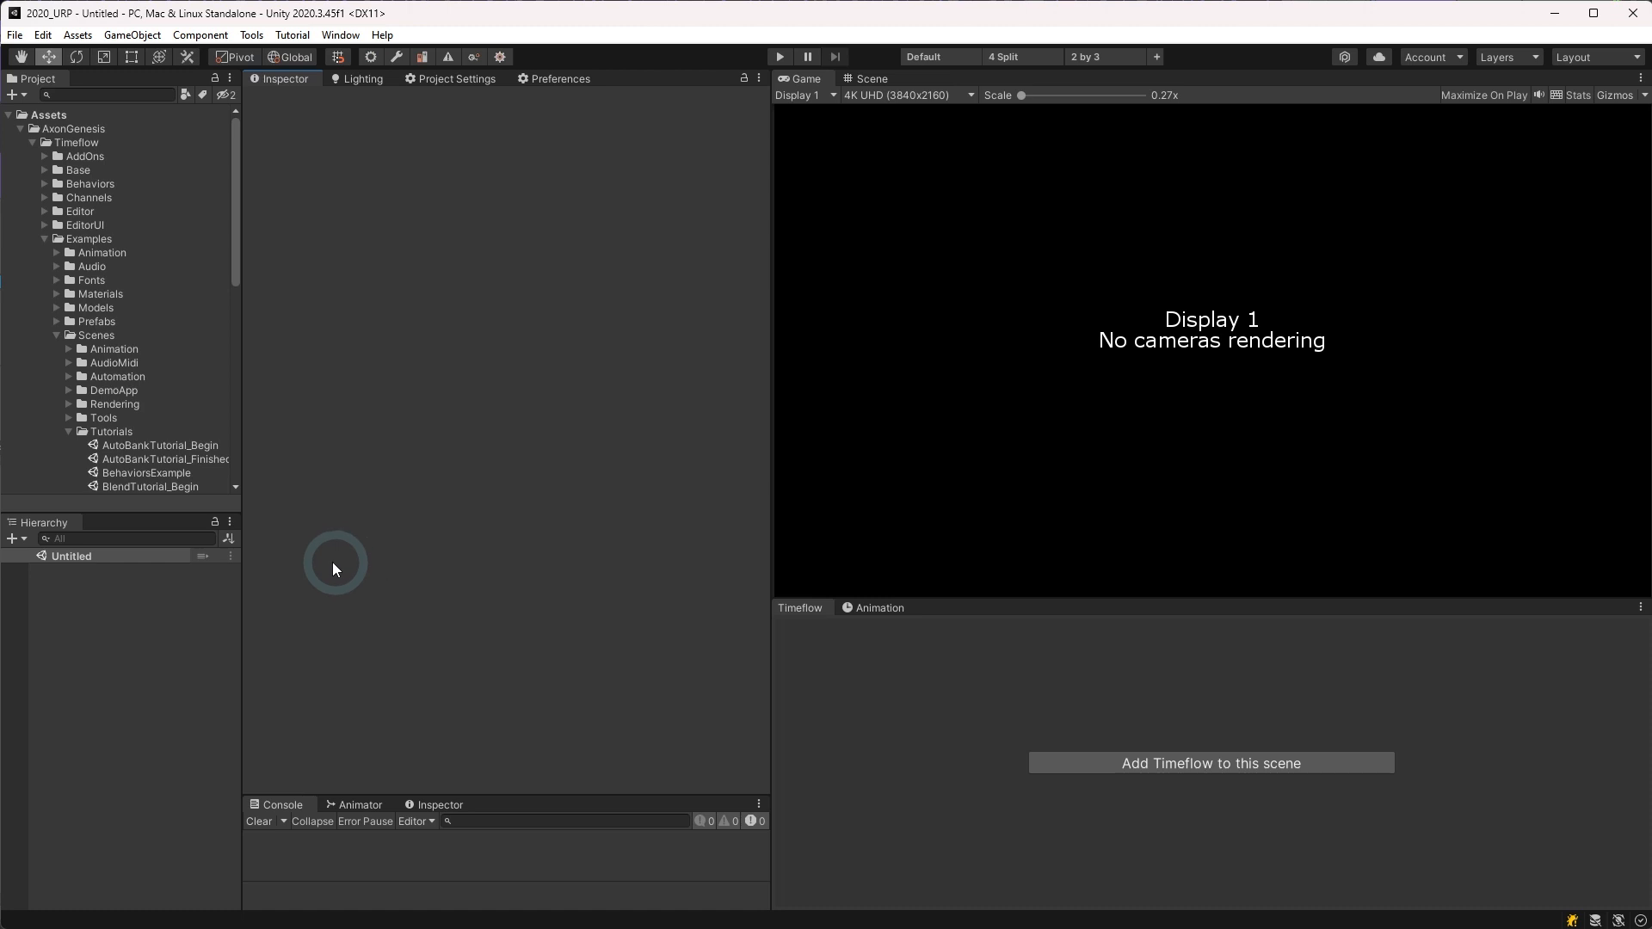
Step: Open the BlendTutorial_Begin scene, expand the Timeflow and Objects groups, and inspect the camera, cube and pyramid objects
double_click(142, 487)
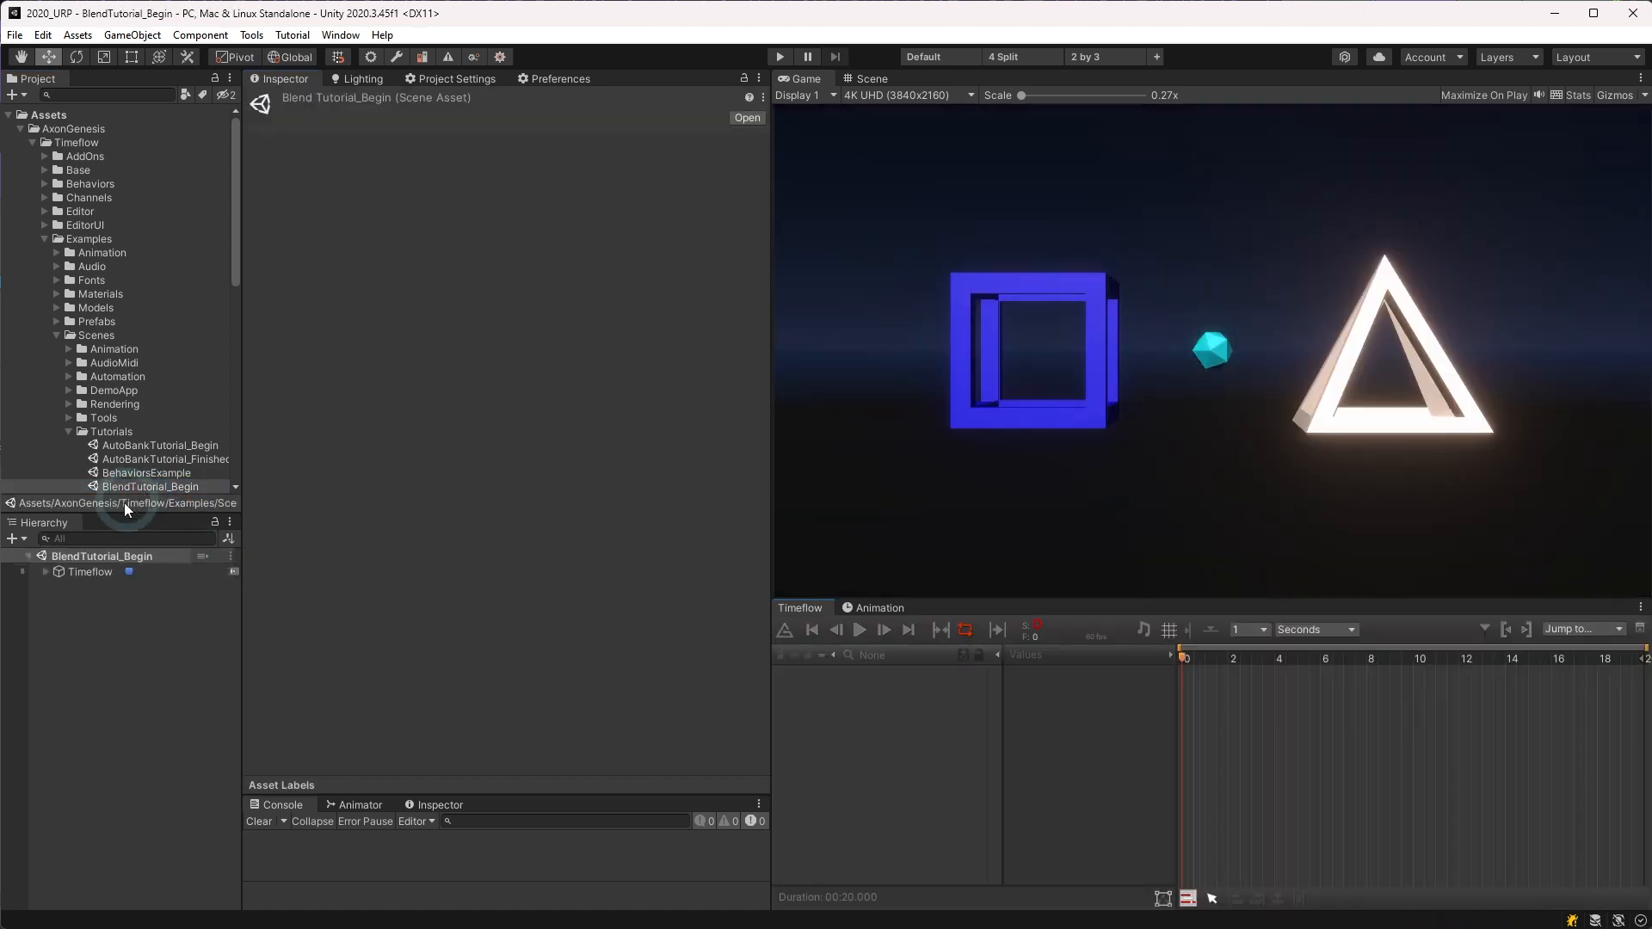
click(45, 572)
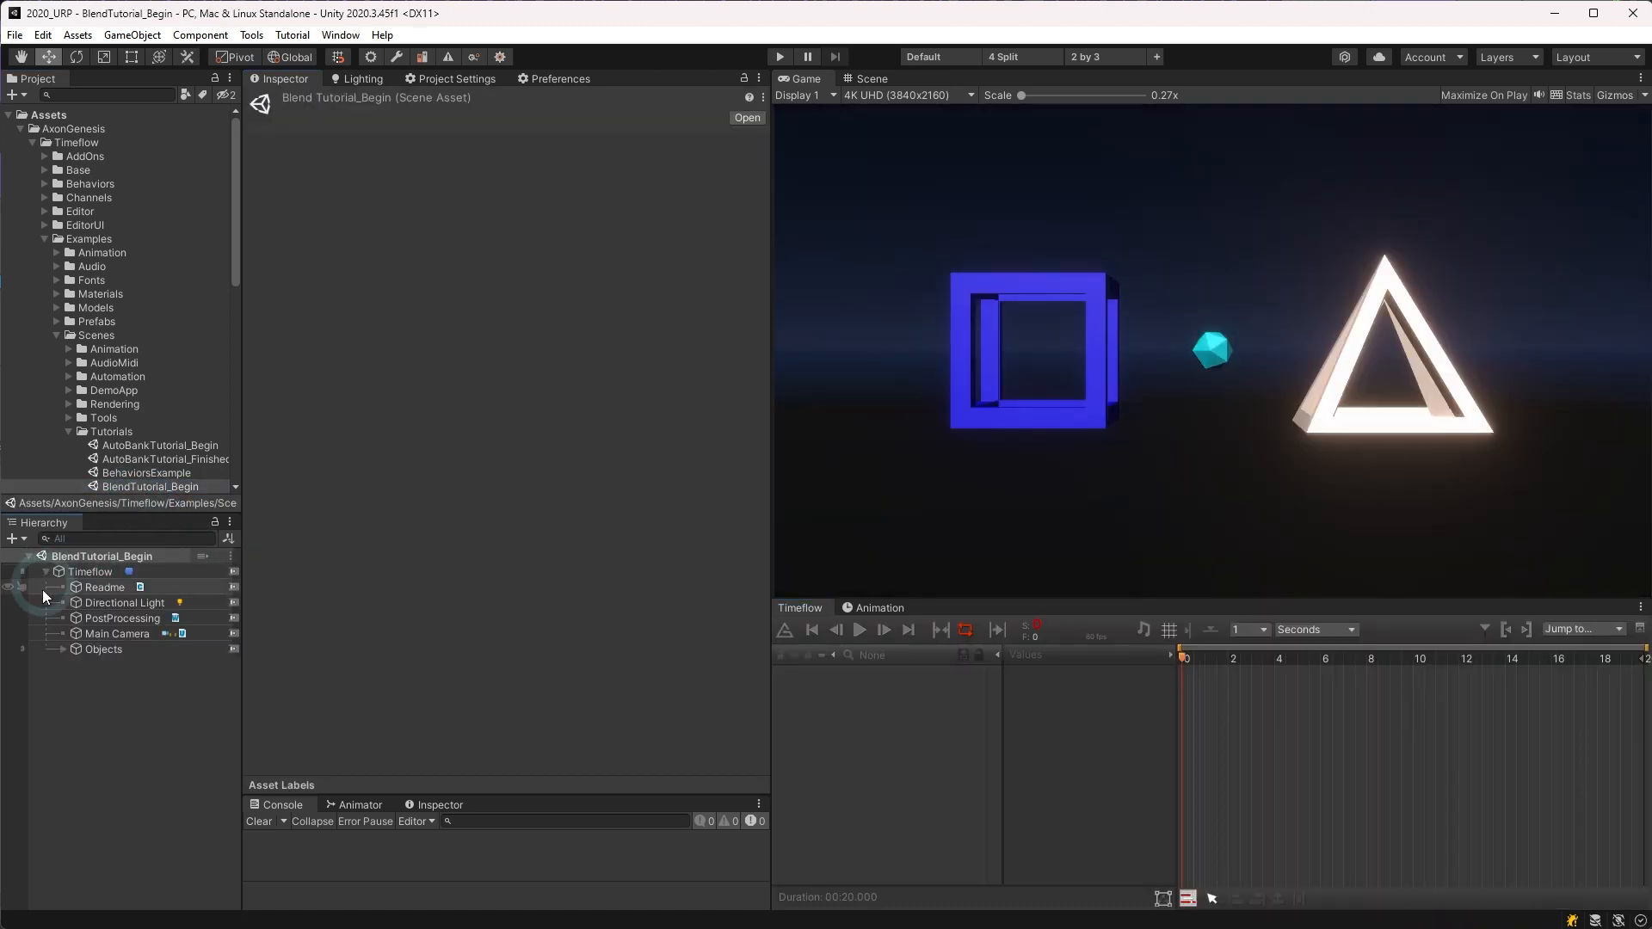
click(62, 649)
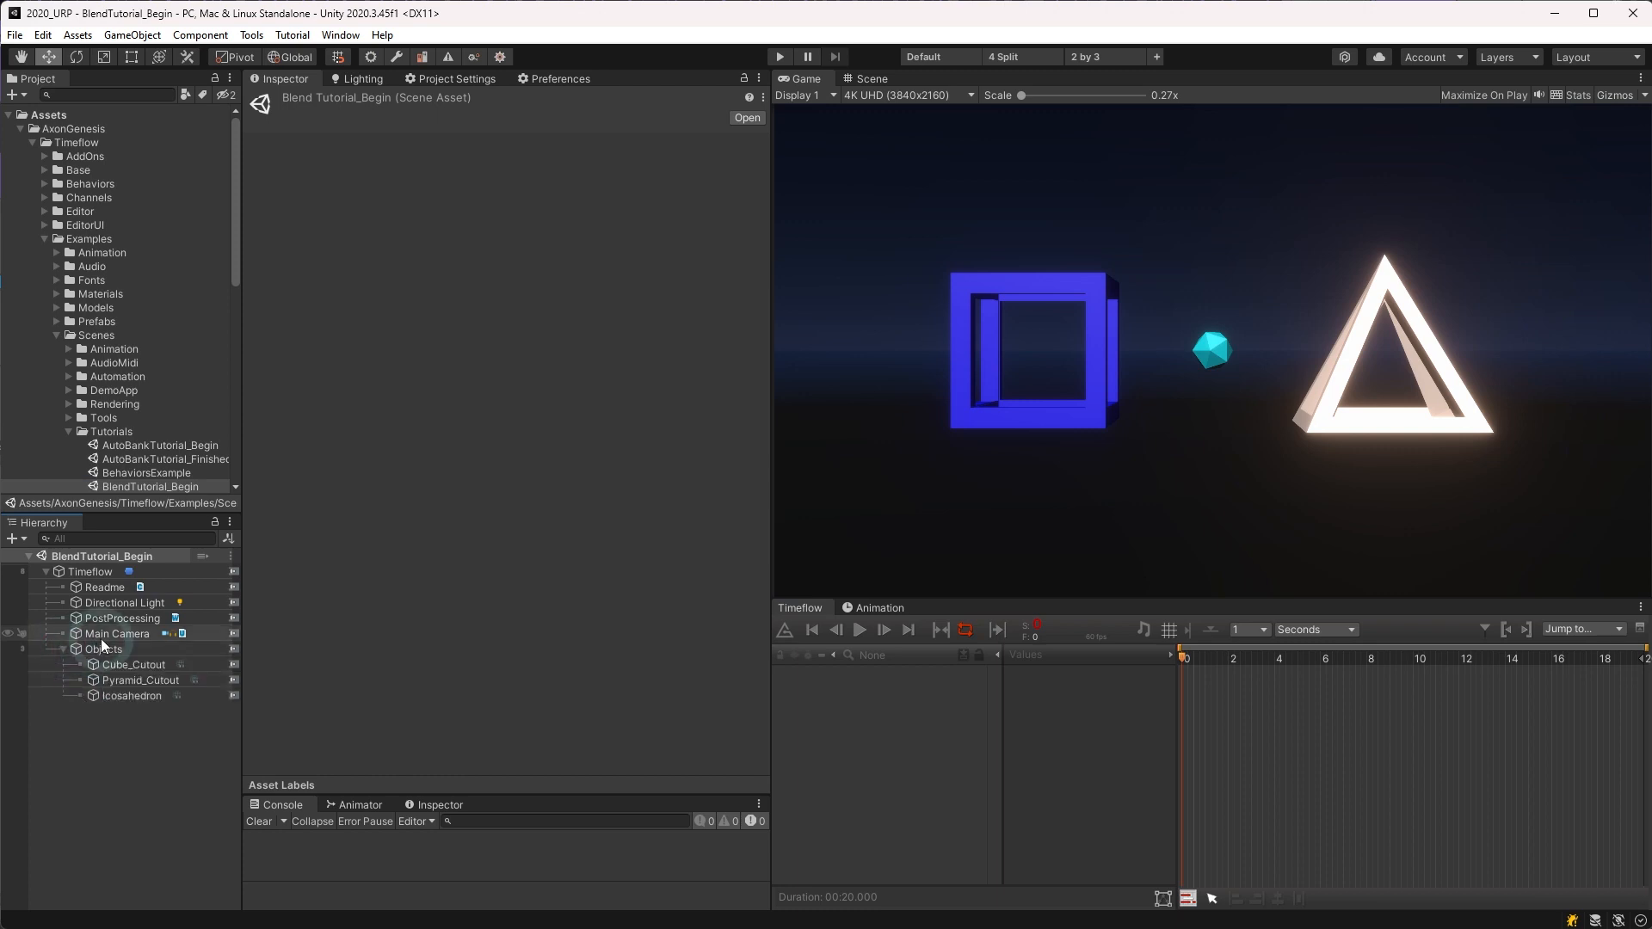
click(102, 637)
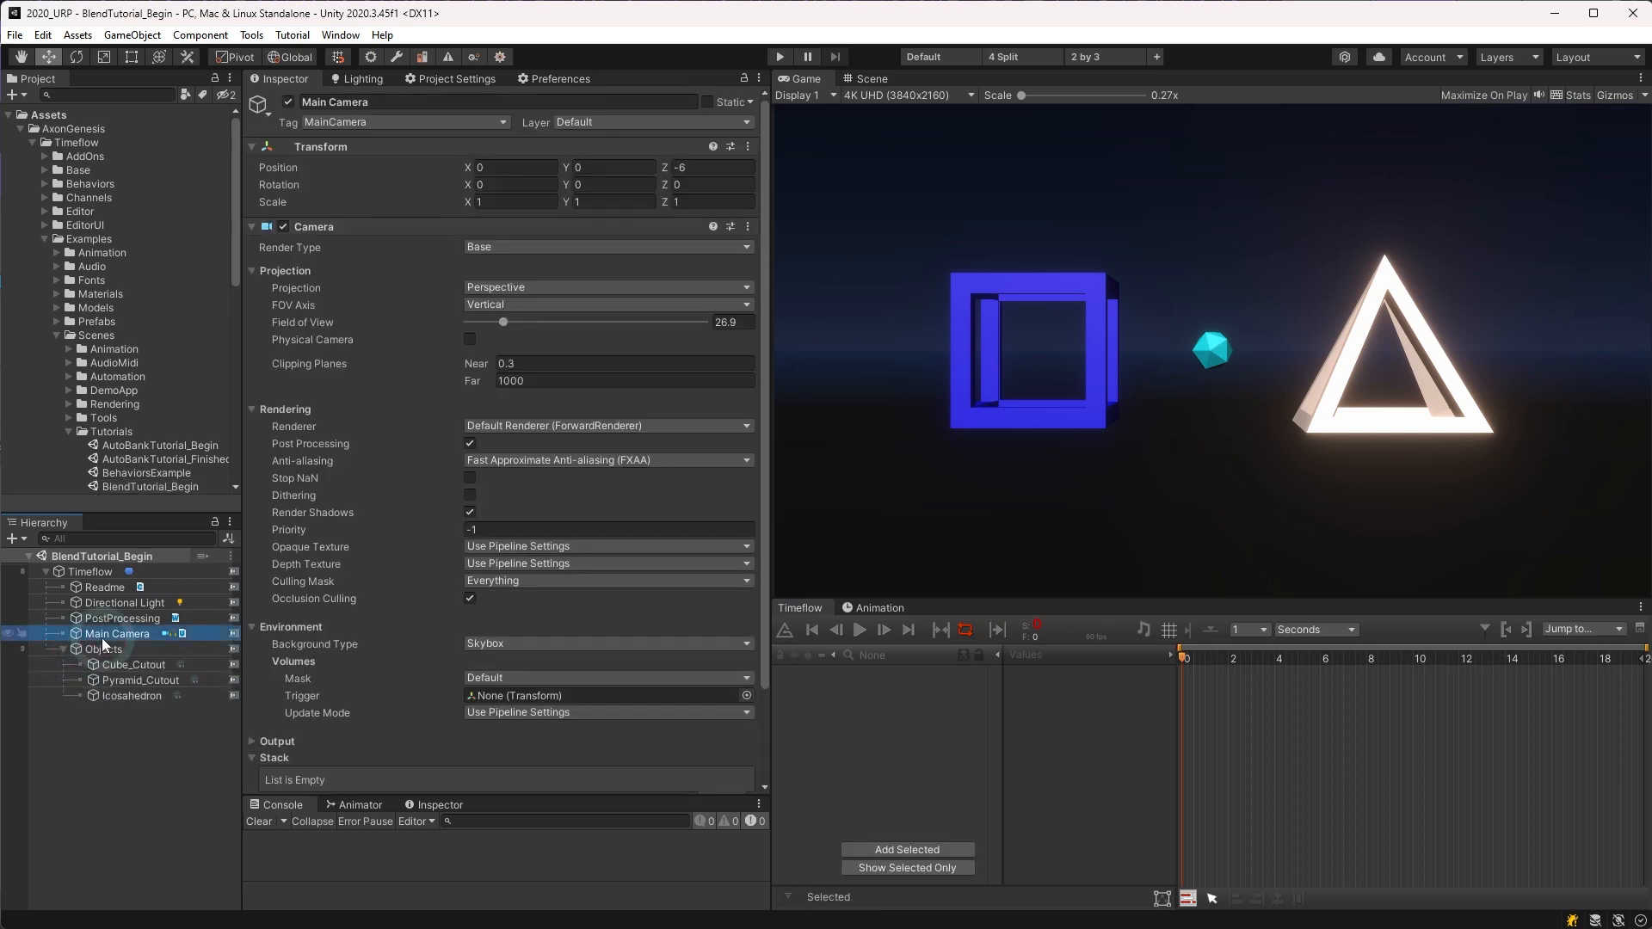
click(107, 665)
click(113, 680)
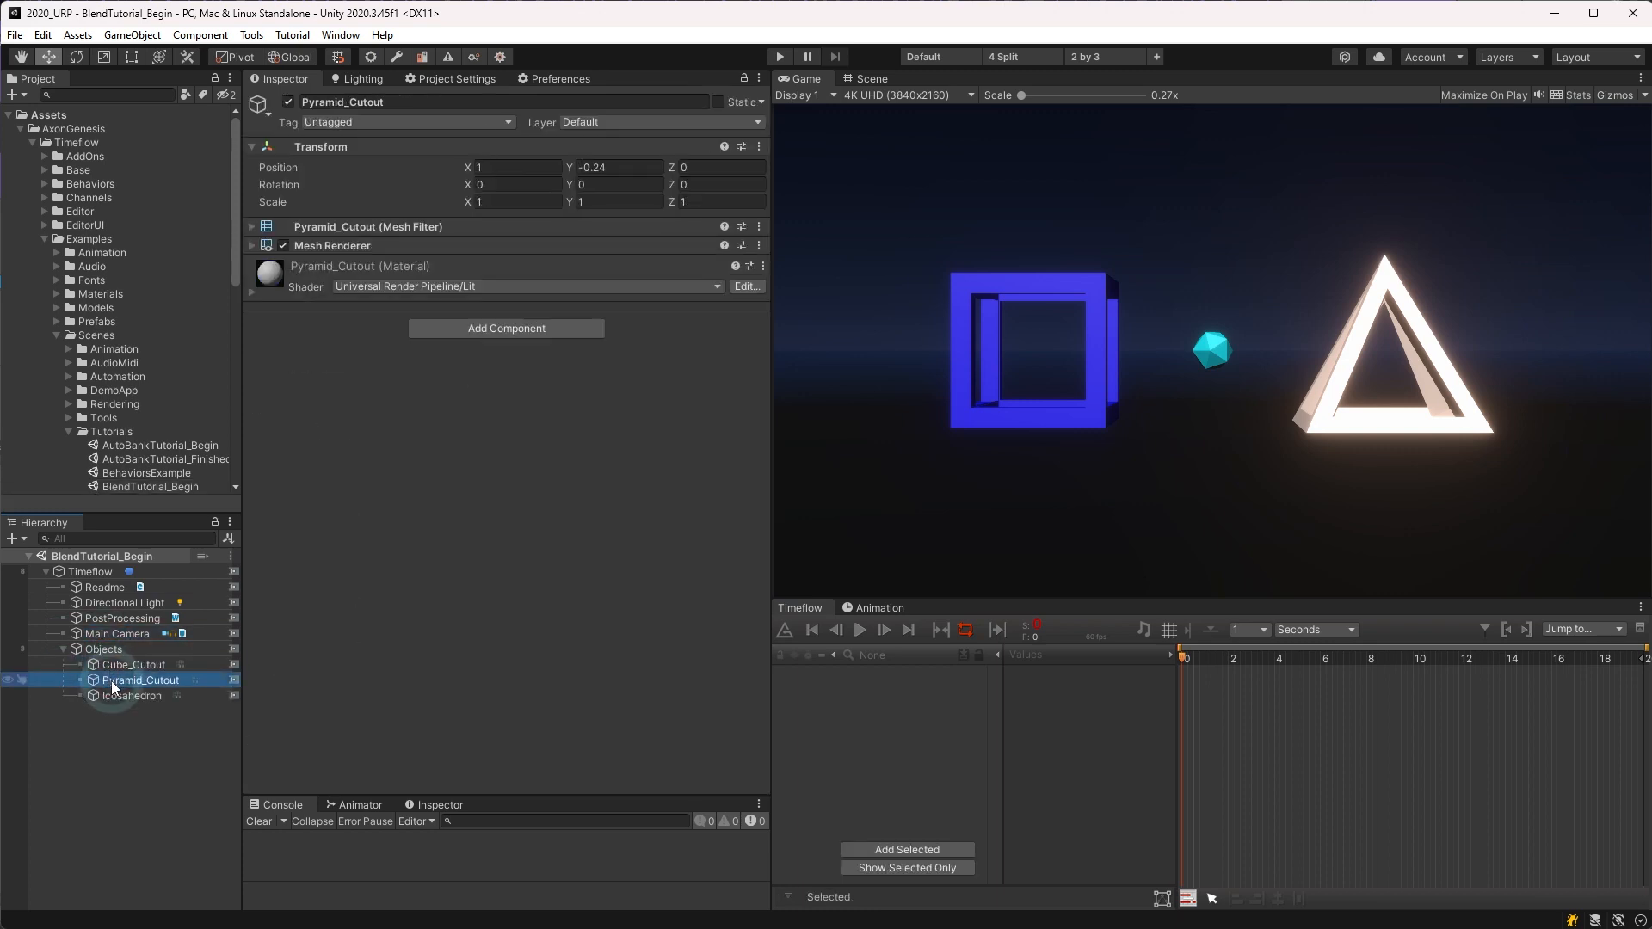
Step: Create a new empty game object named Blend under the Timeflow object
click(104, 571)
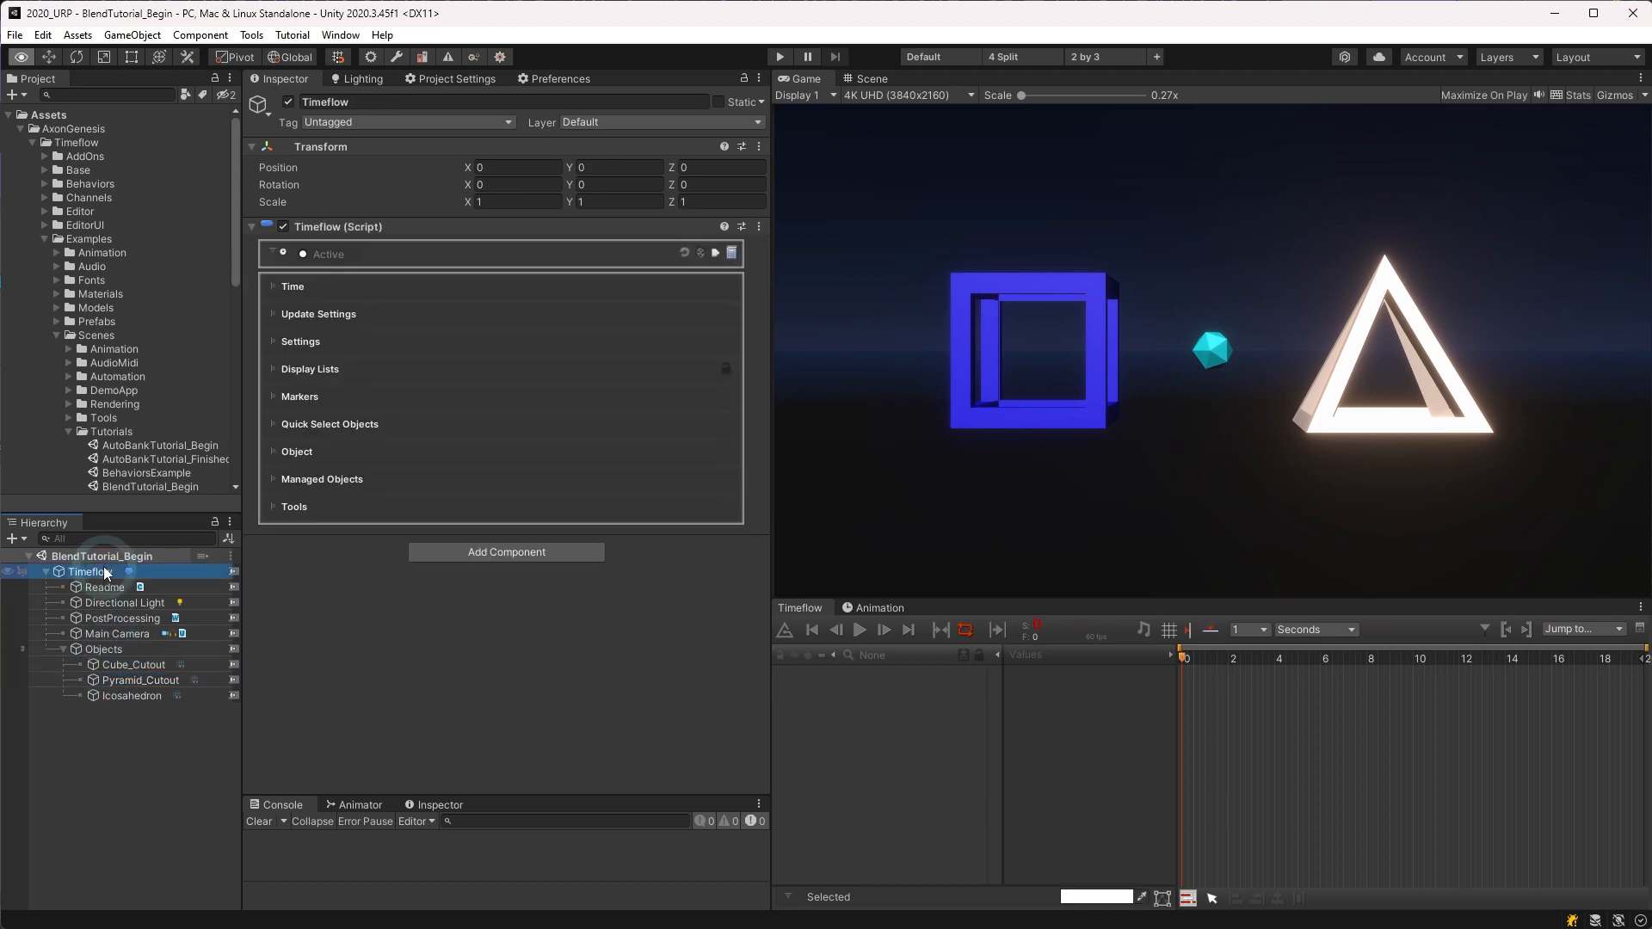
key(alt+shift+n)
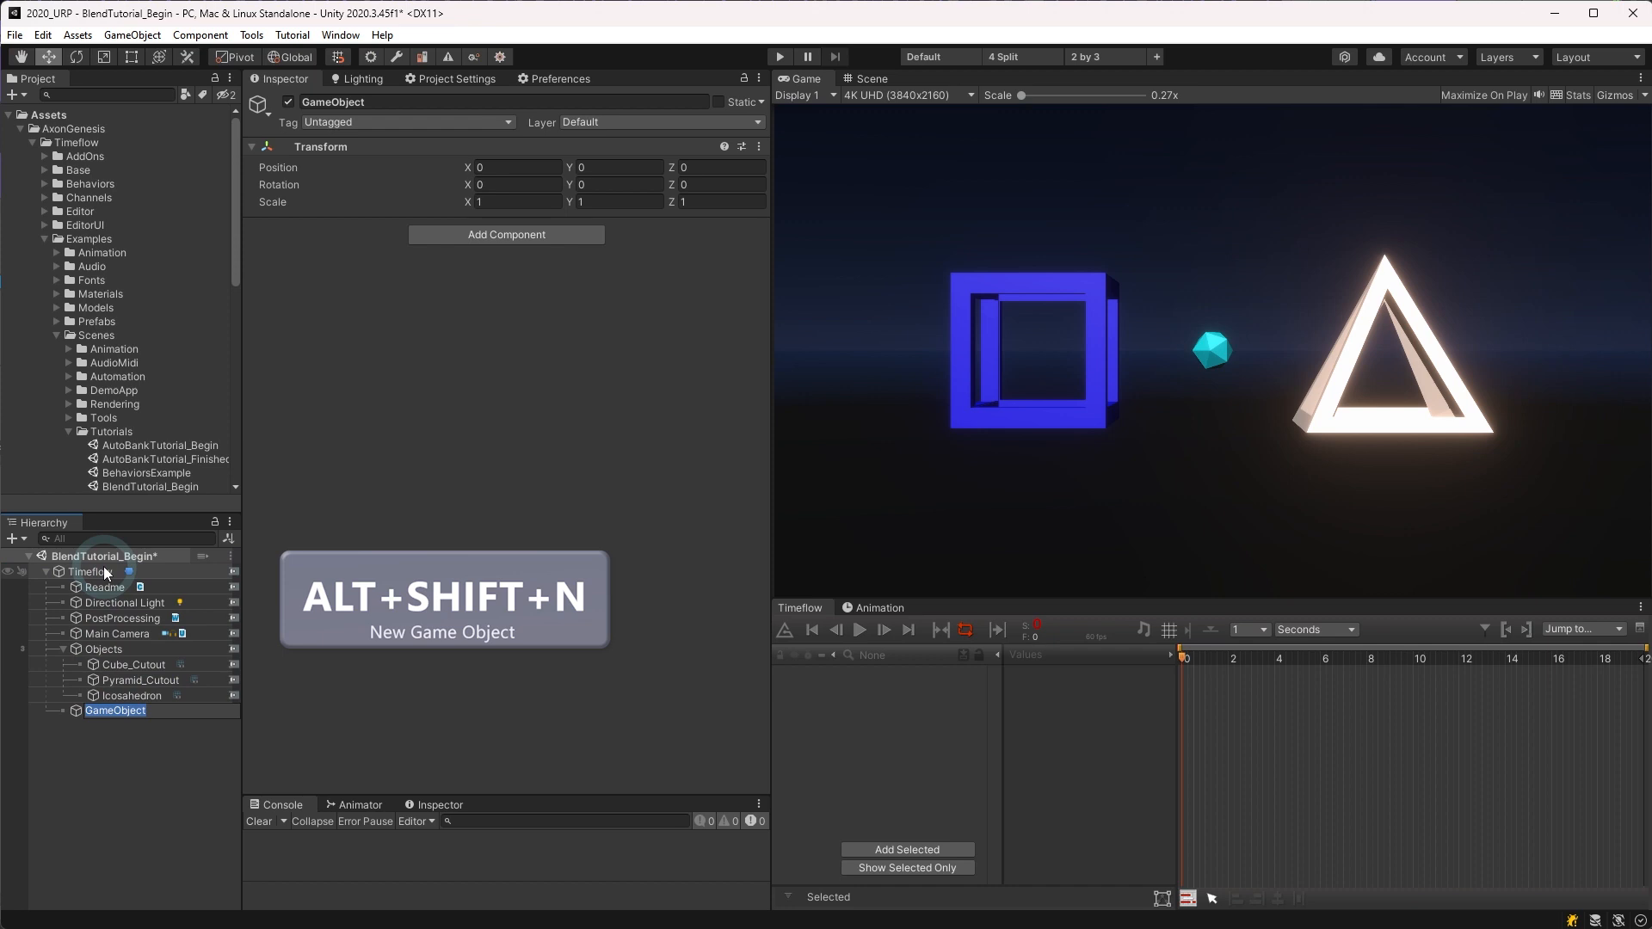
text(Blend)
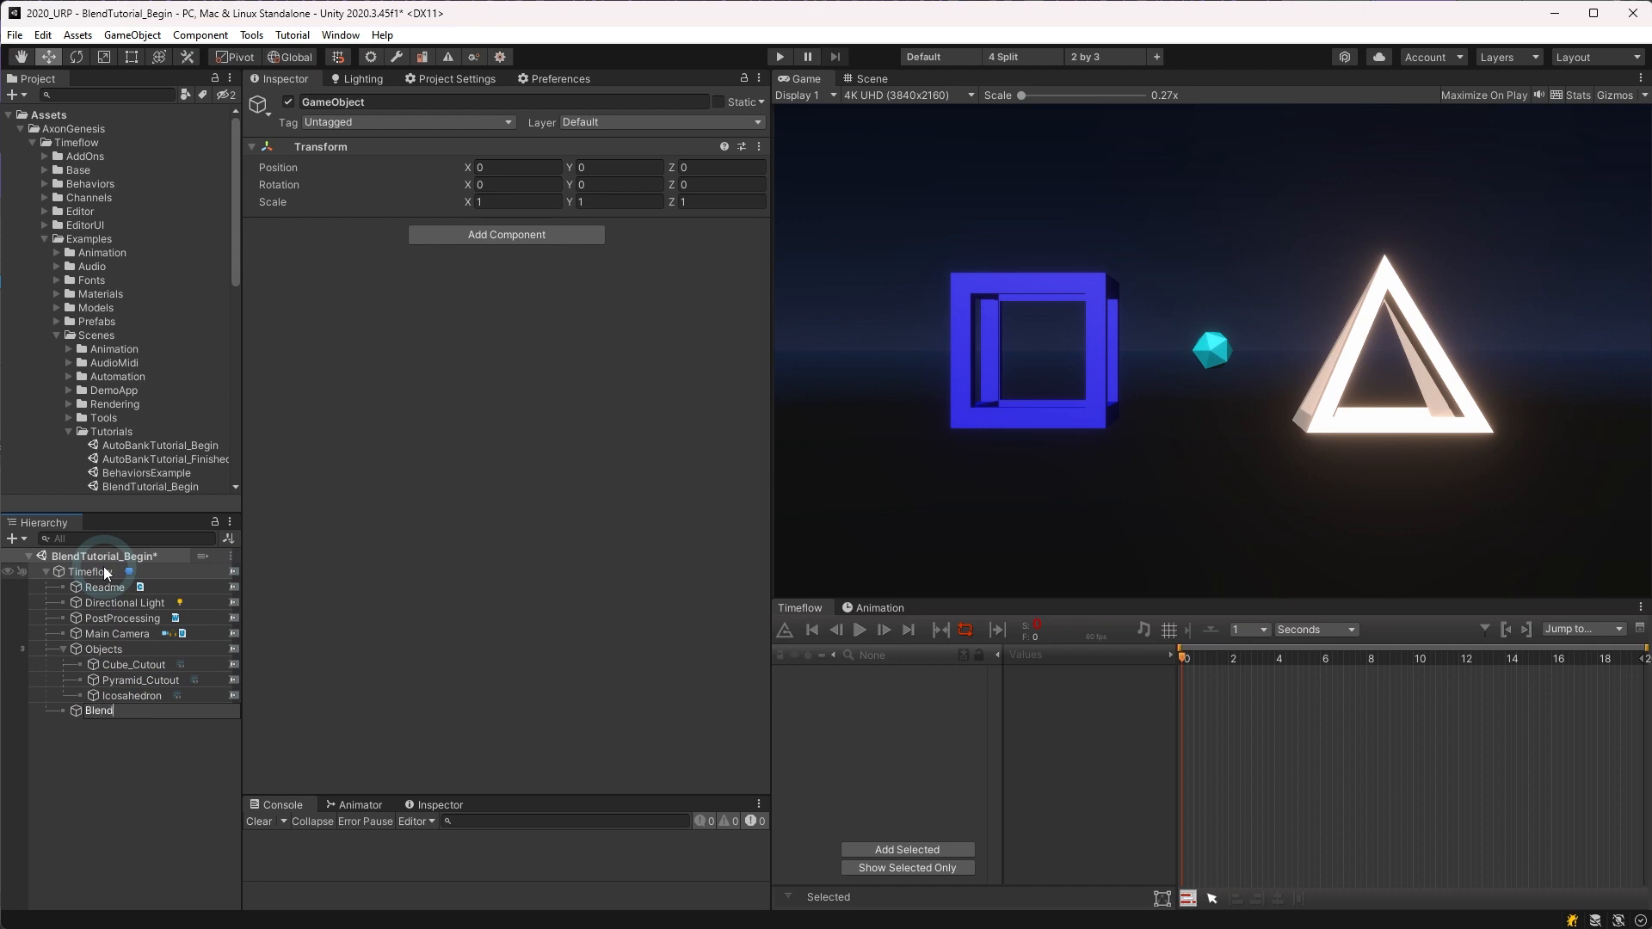
key(Return)
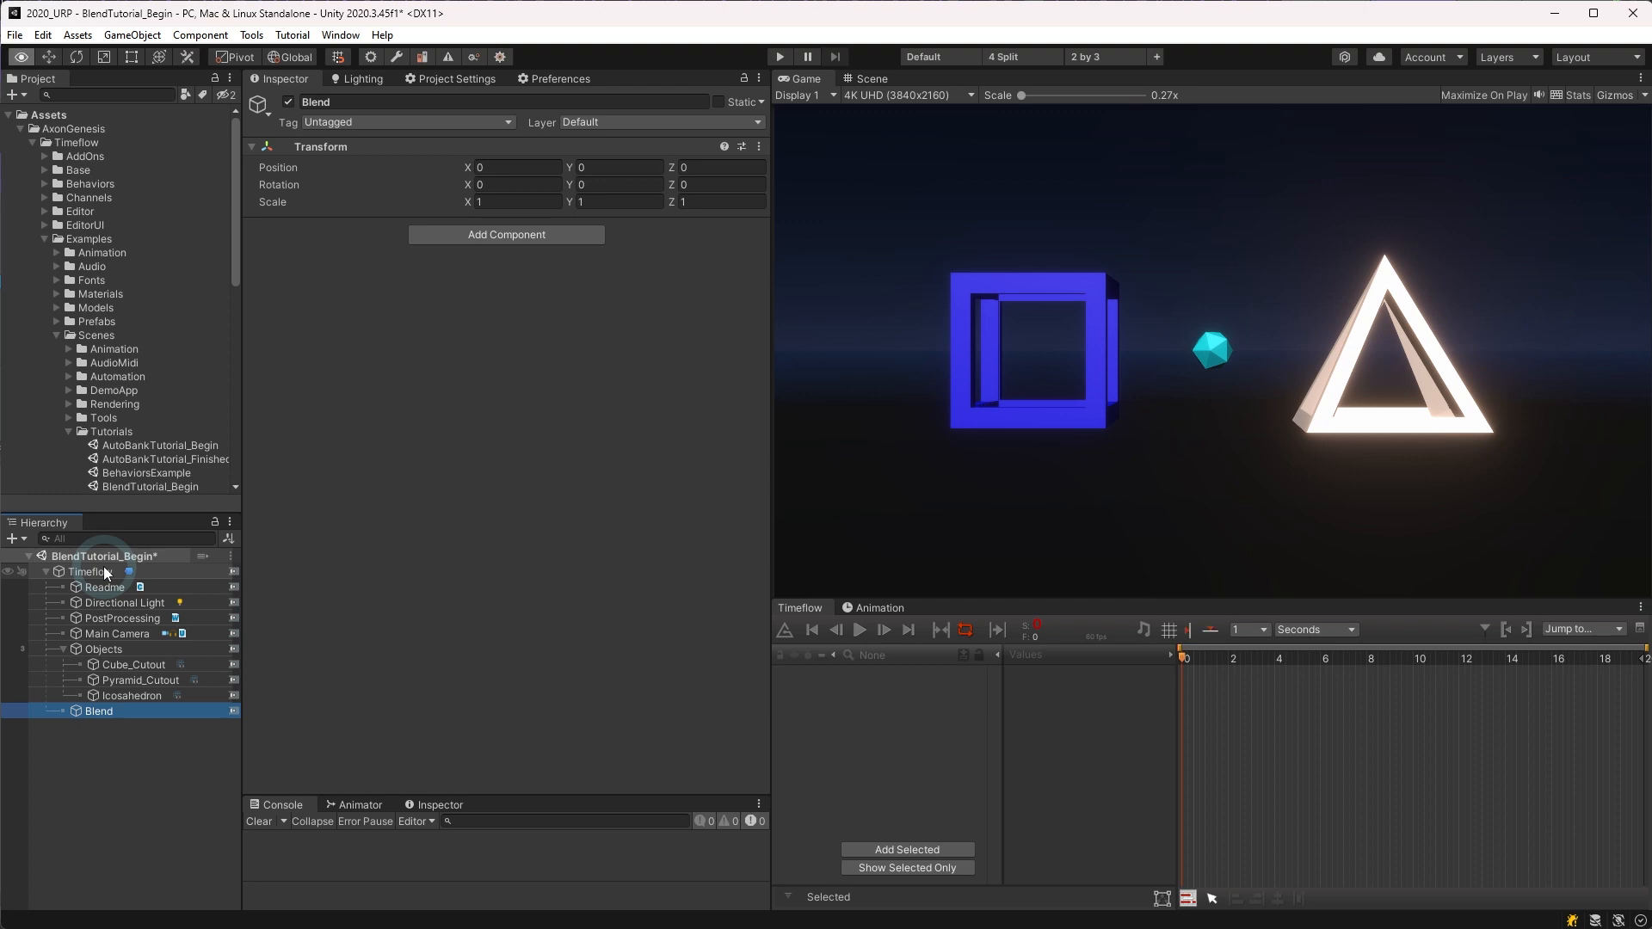
Step: Display the Blend object in the Timeflow view and add a Blend animation behavior to it
key(alt+grave)
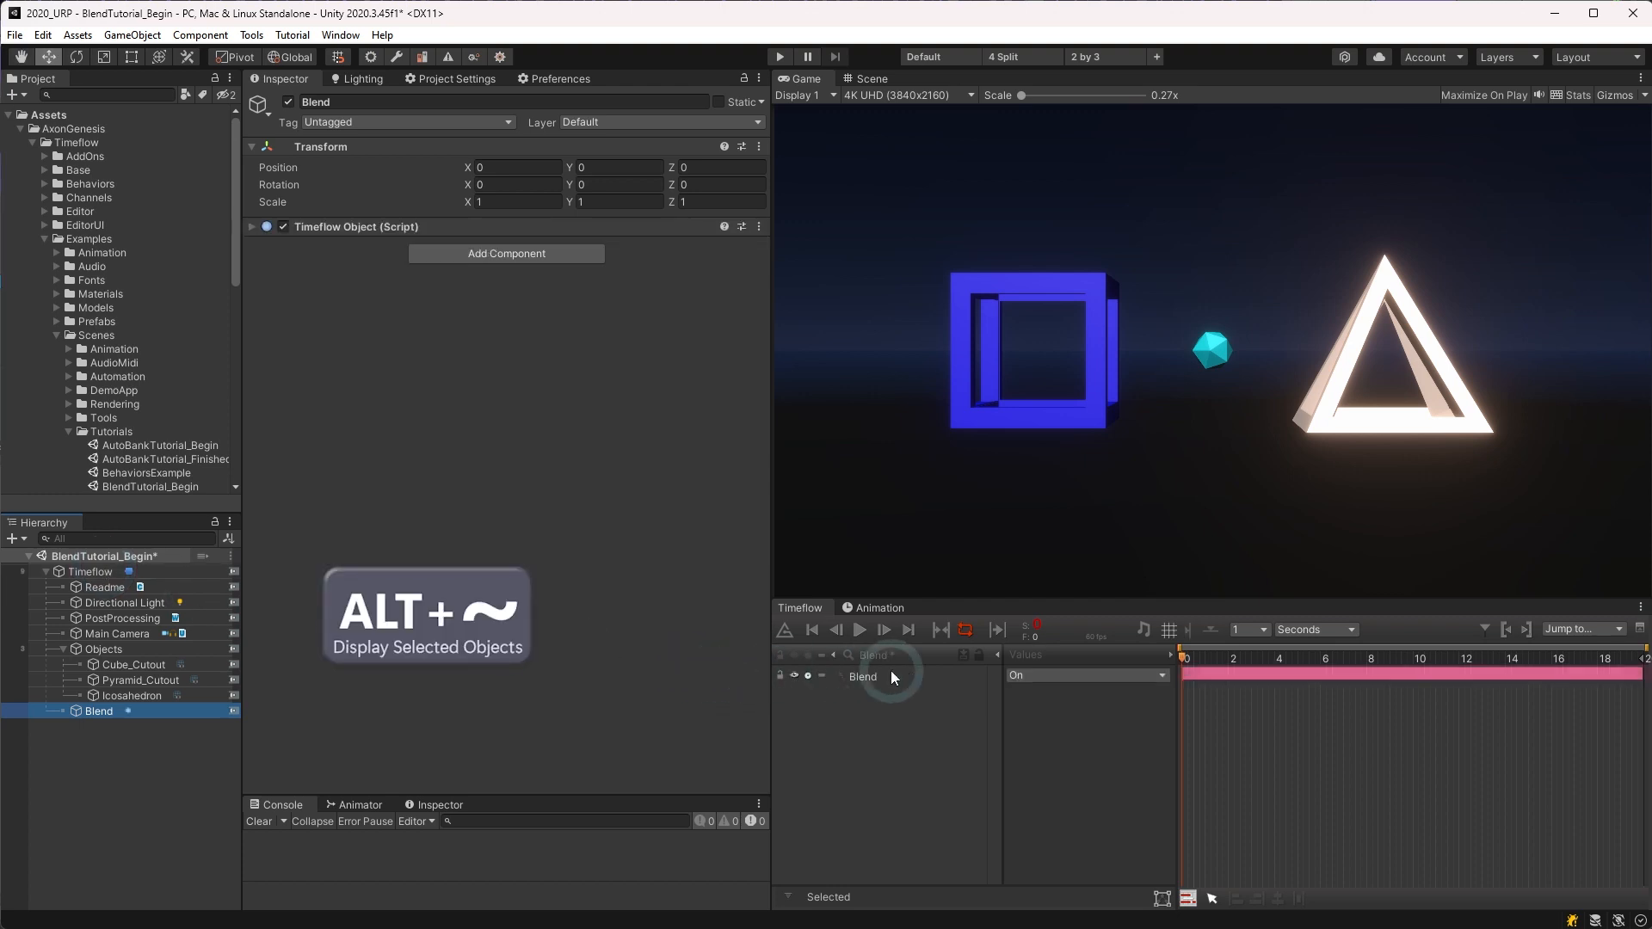
click(891, 676)
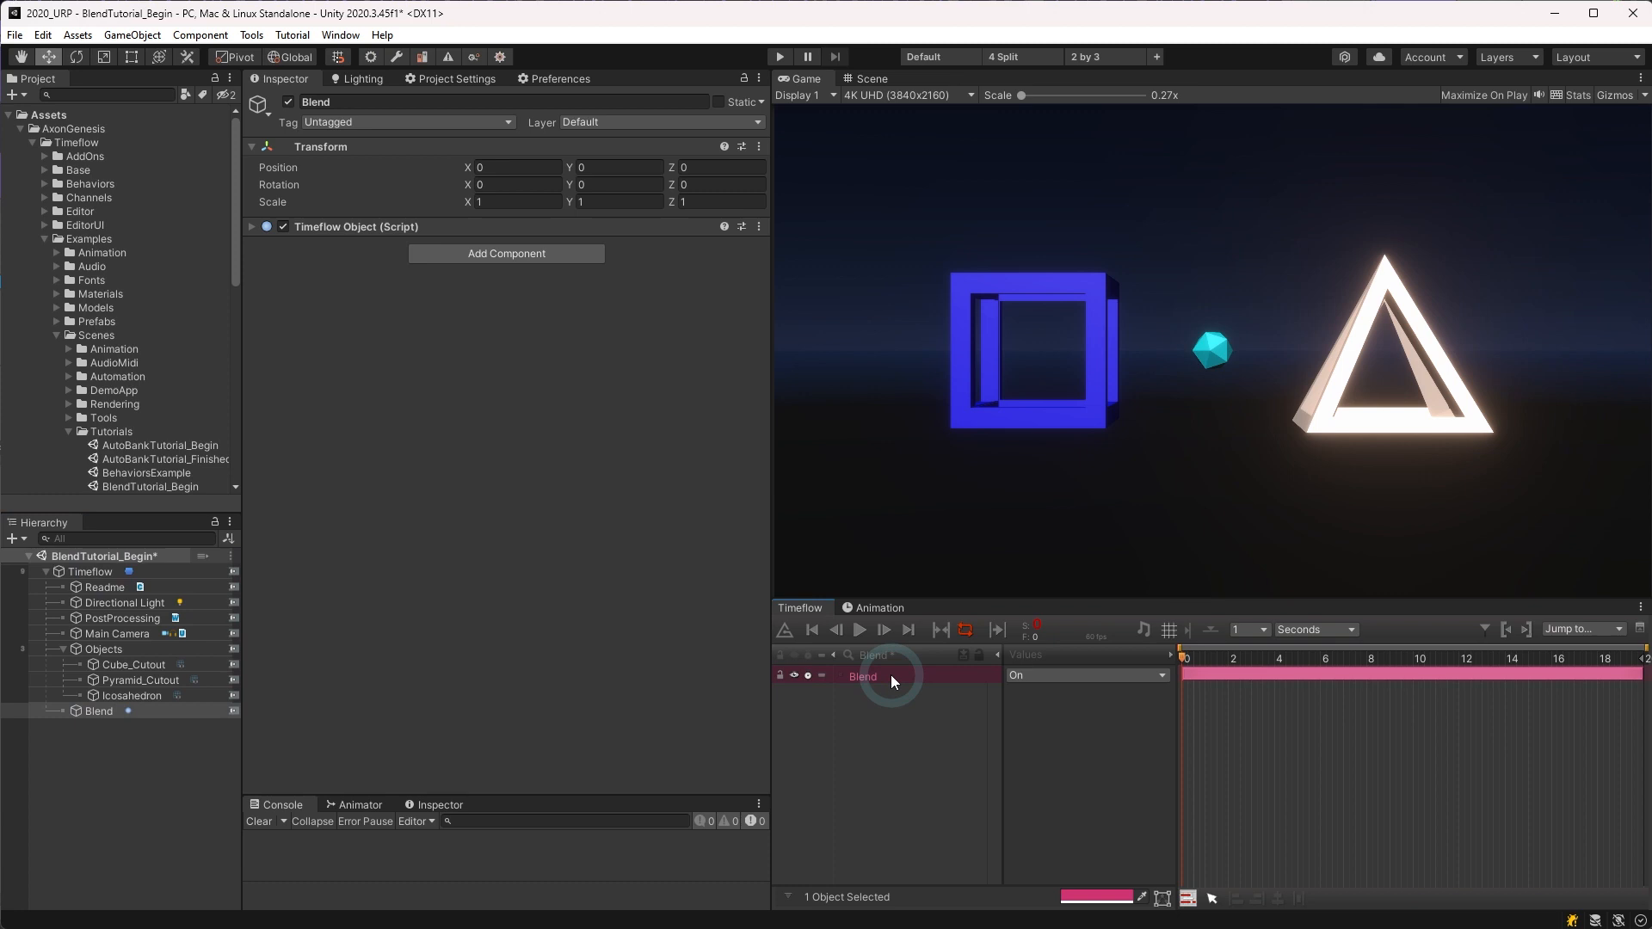
right_click(891, 676)
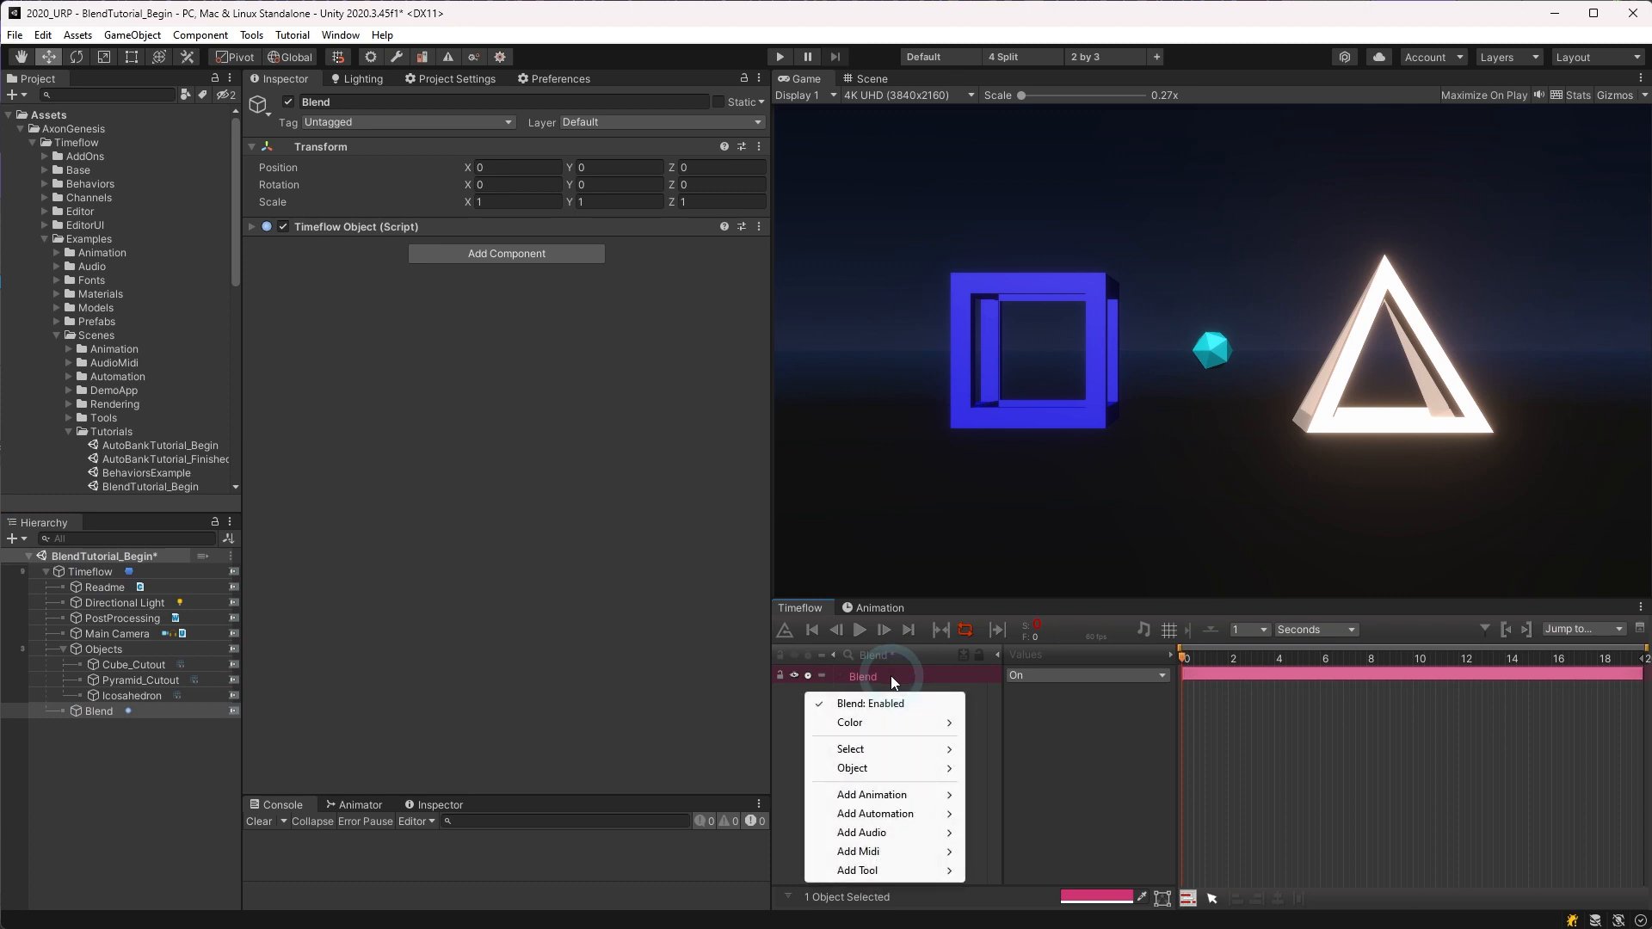
mouse_move(912, 795)
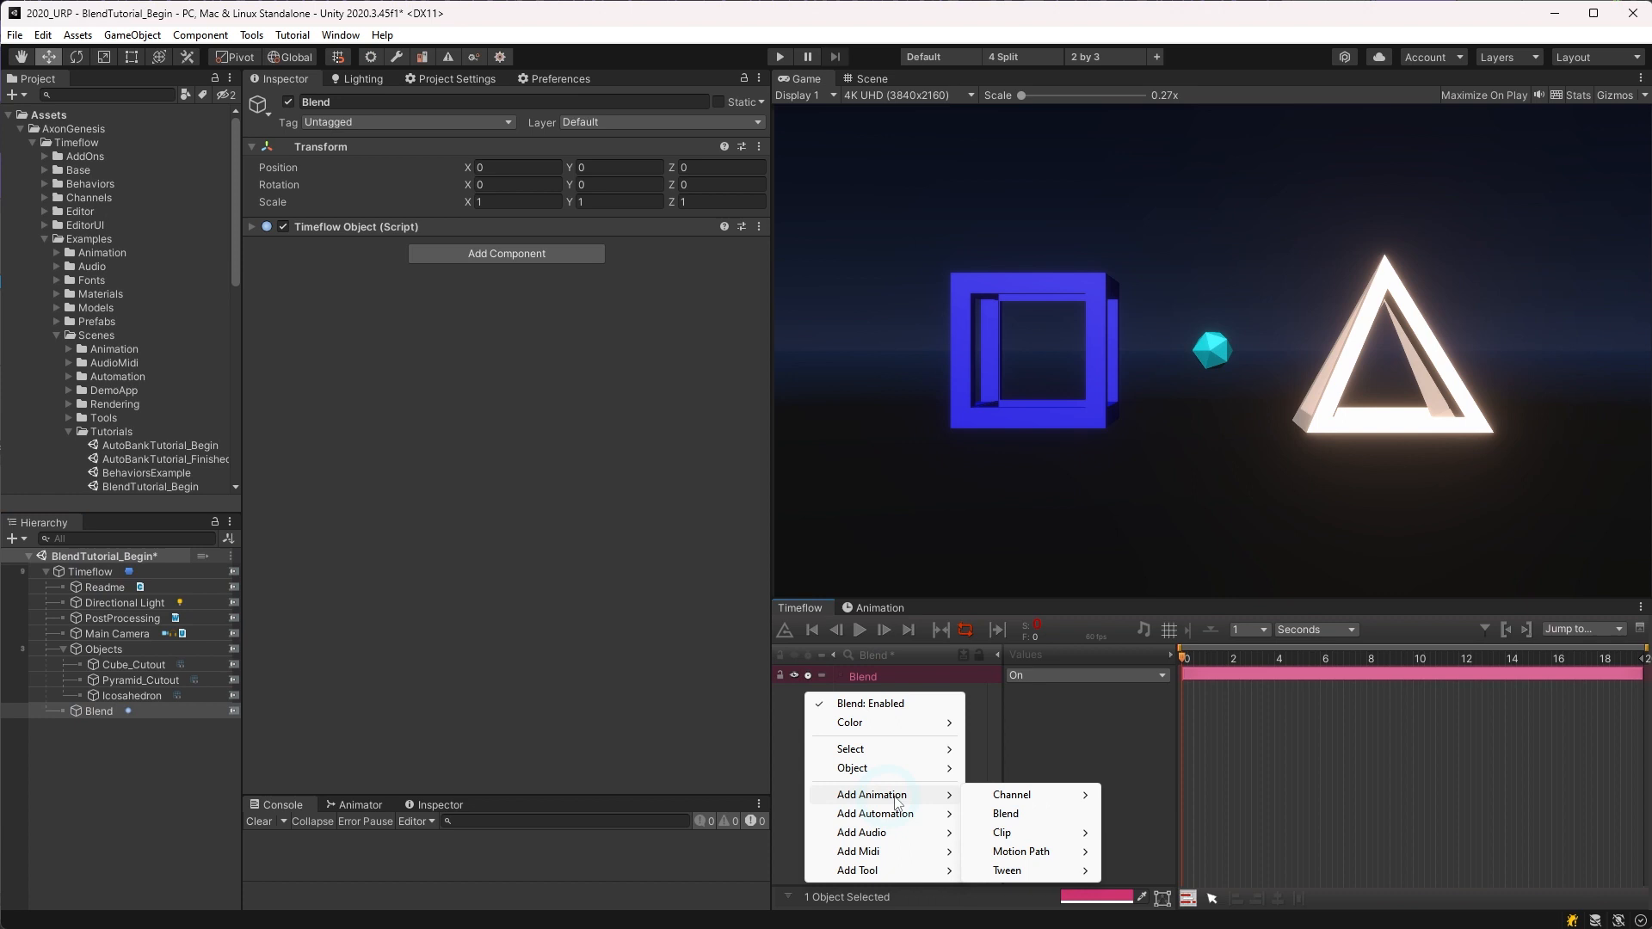
click(998, 814)
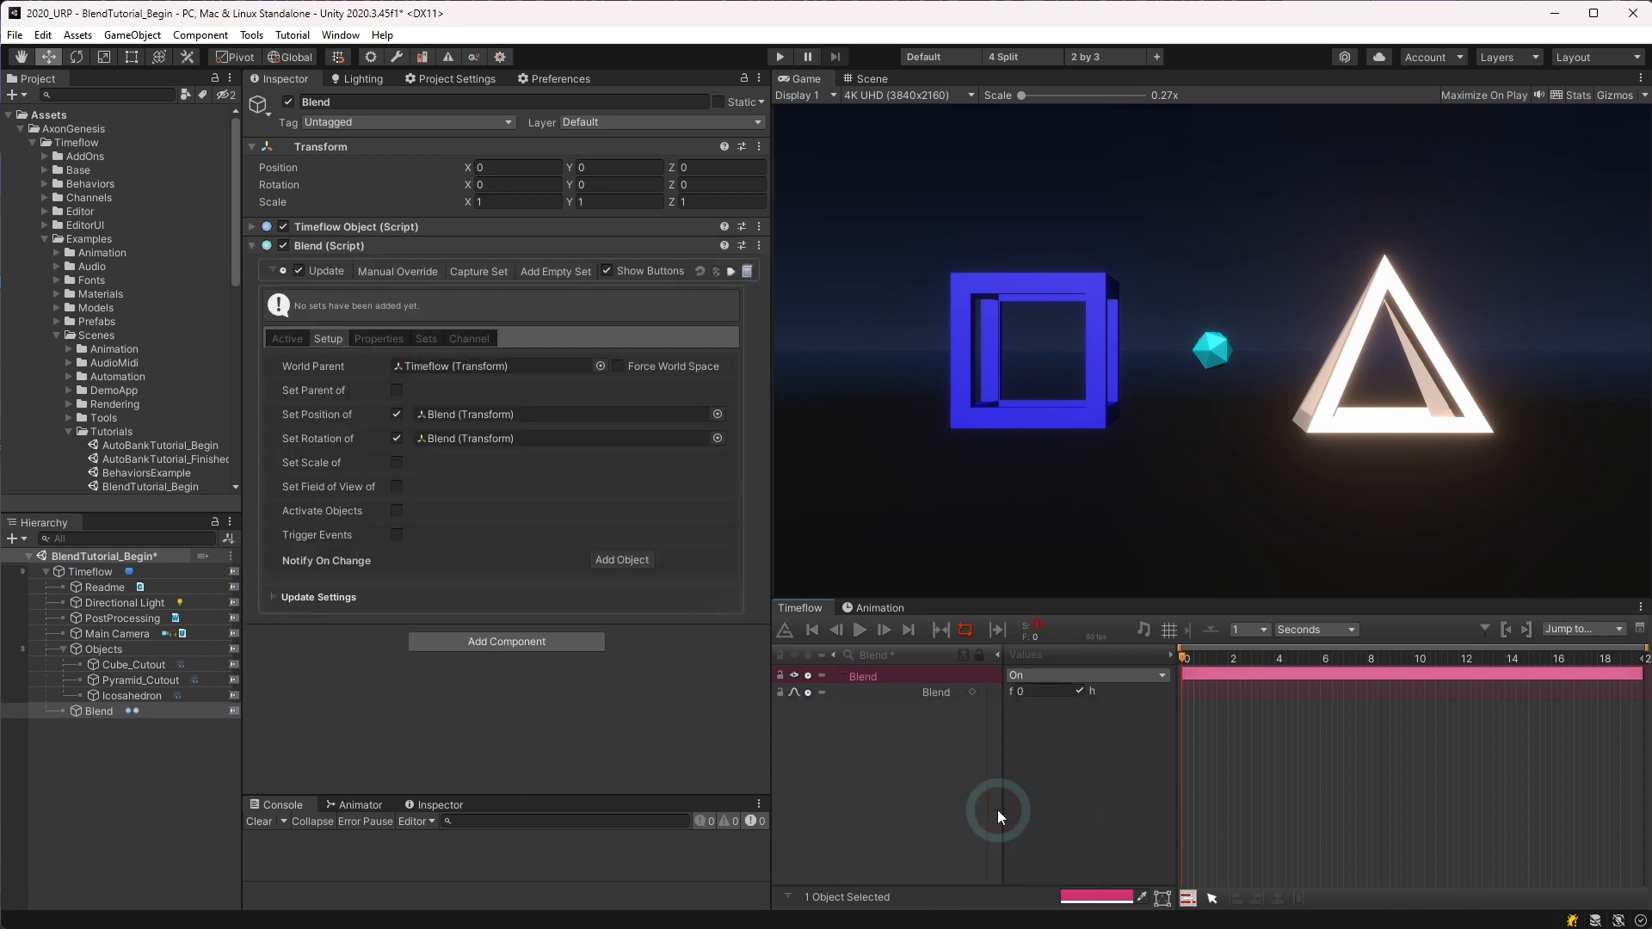
Step: In the Blend setup, assign Main Camera as the position and rotation target, and enable field of view with the same camera
click(936, 692)
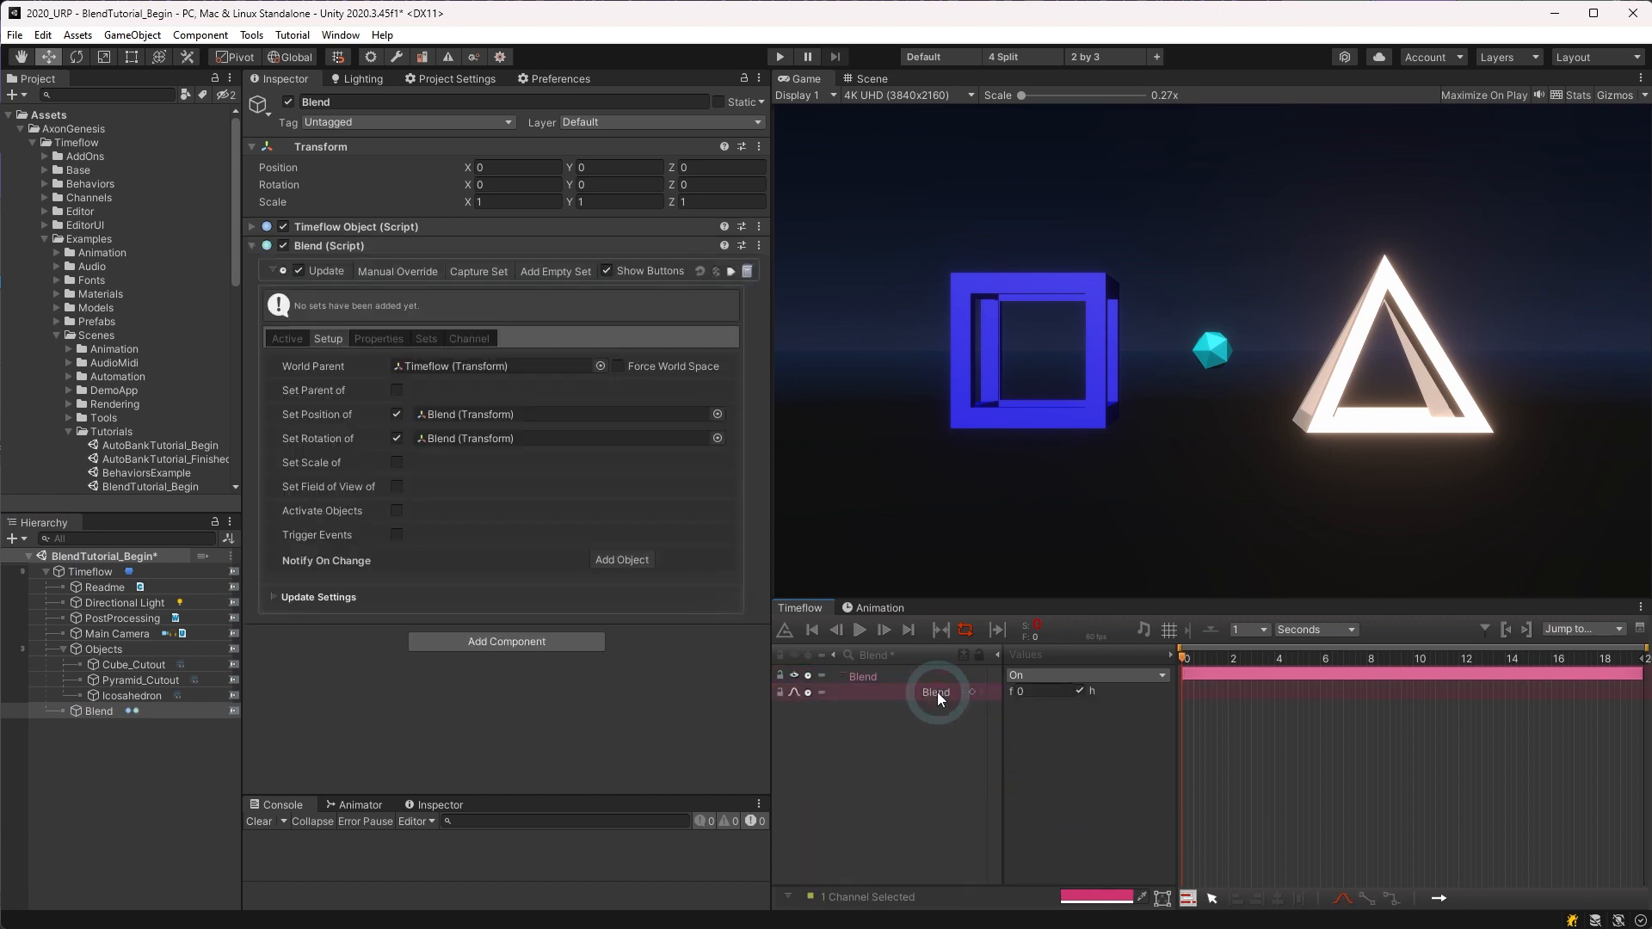
click(564, 499)
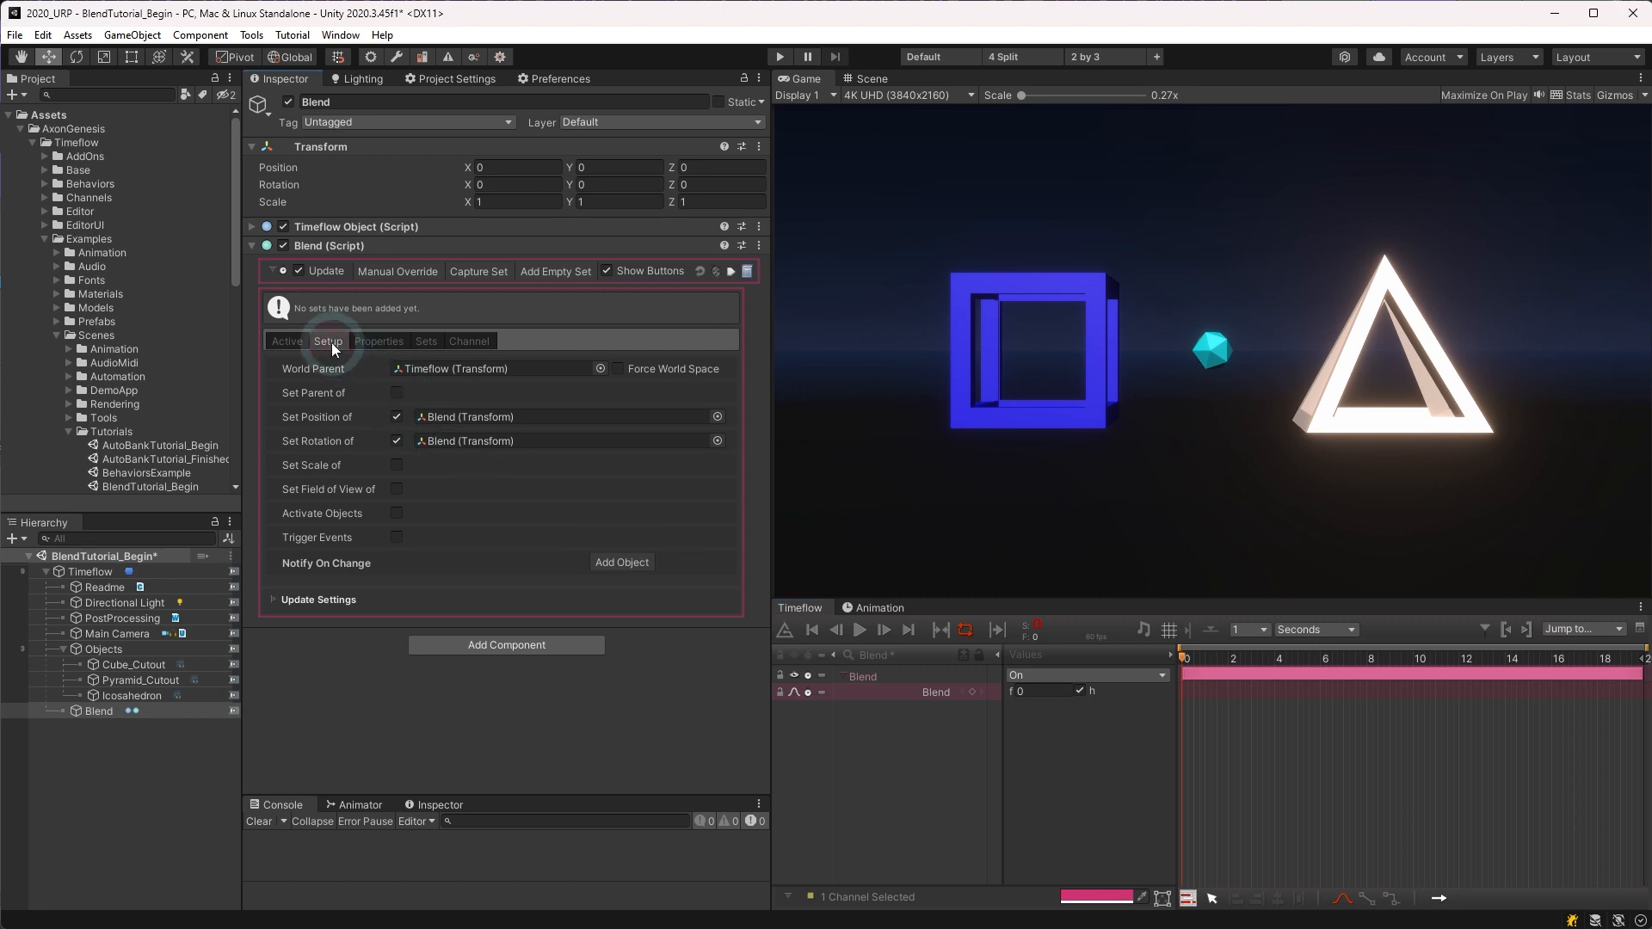
click(337, 441)
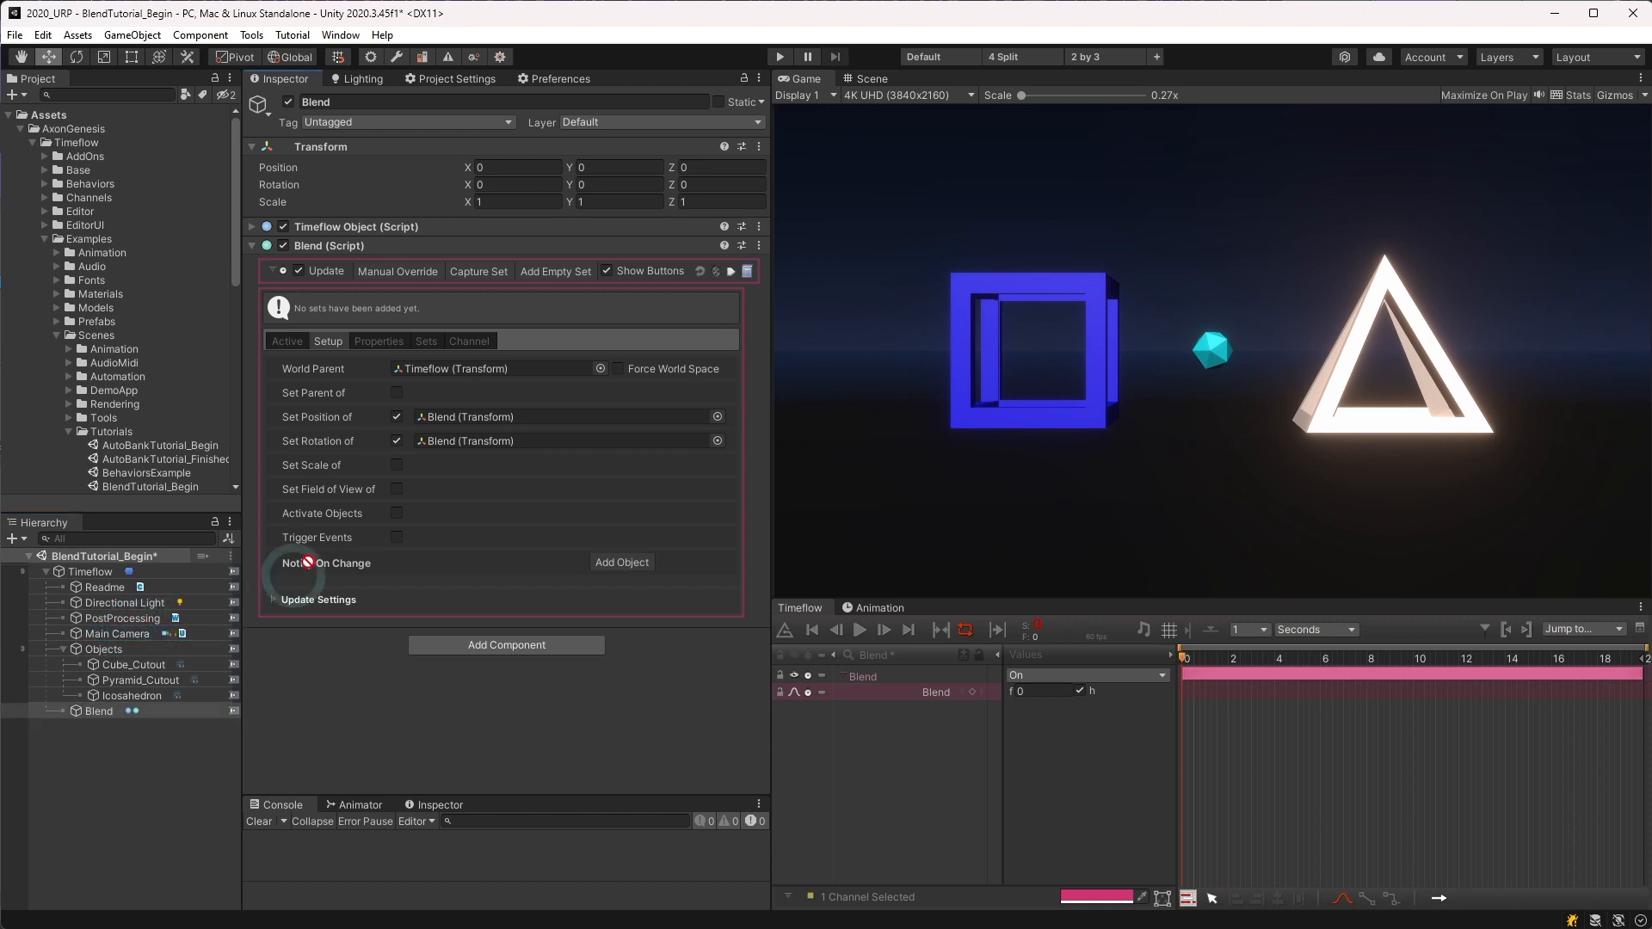
click(473, 417)
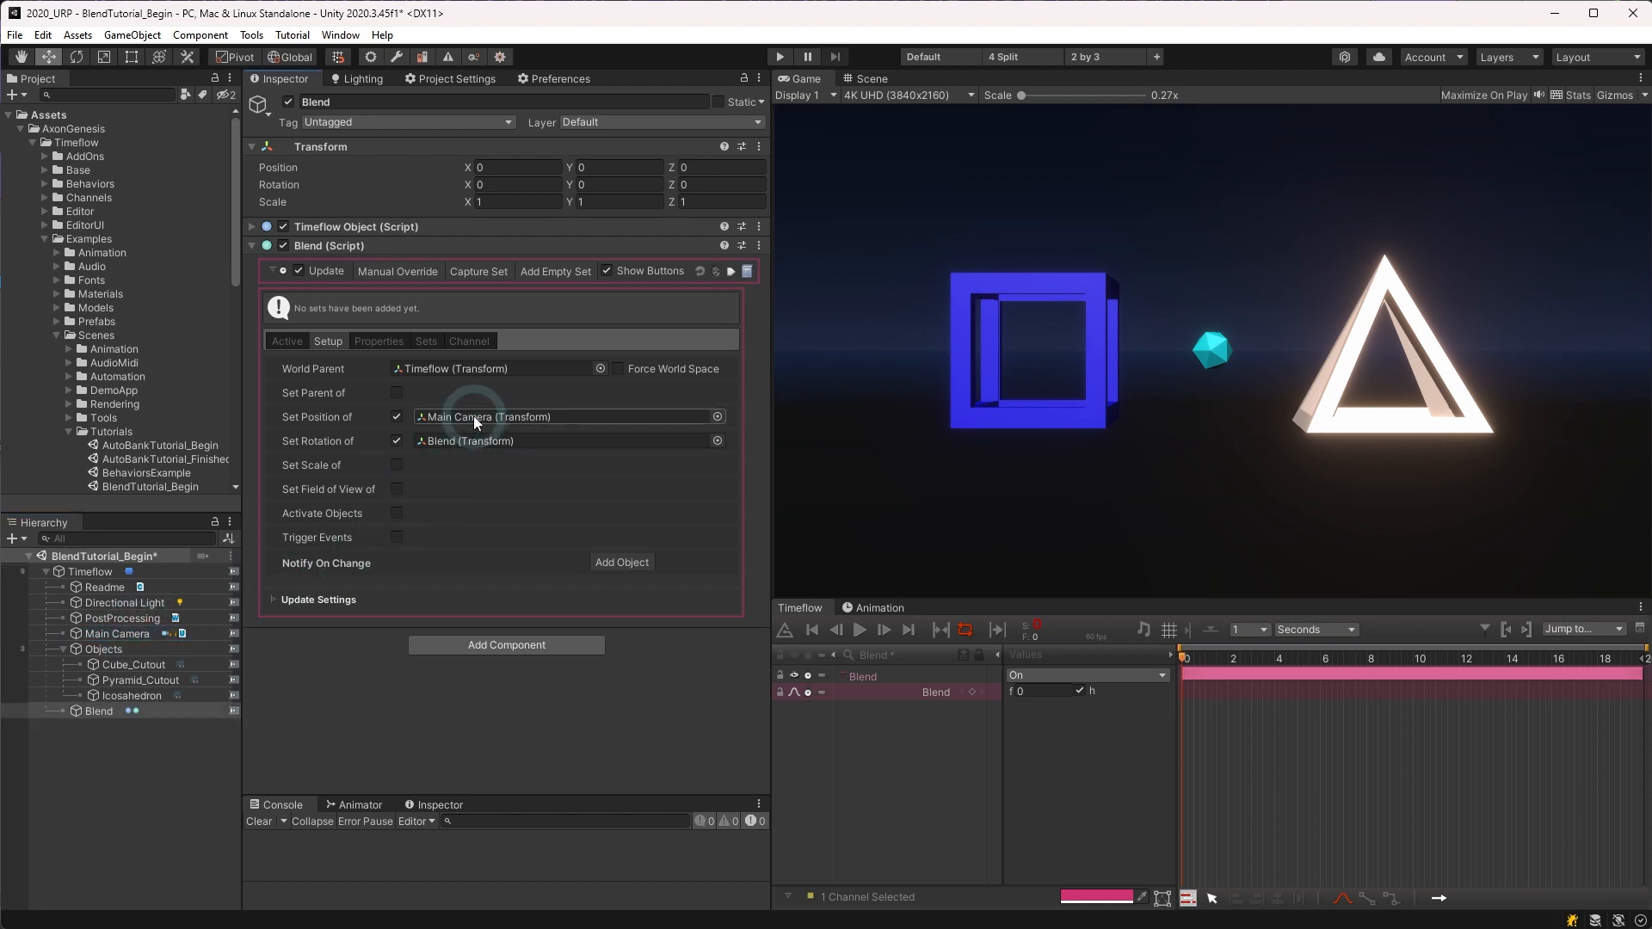
drag(115, 633, 501, 445)
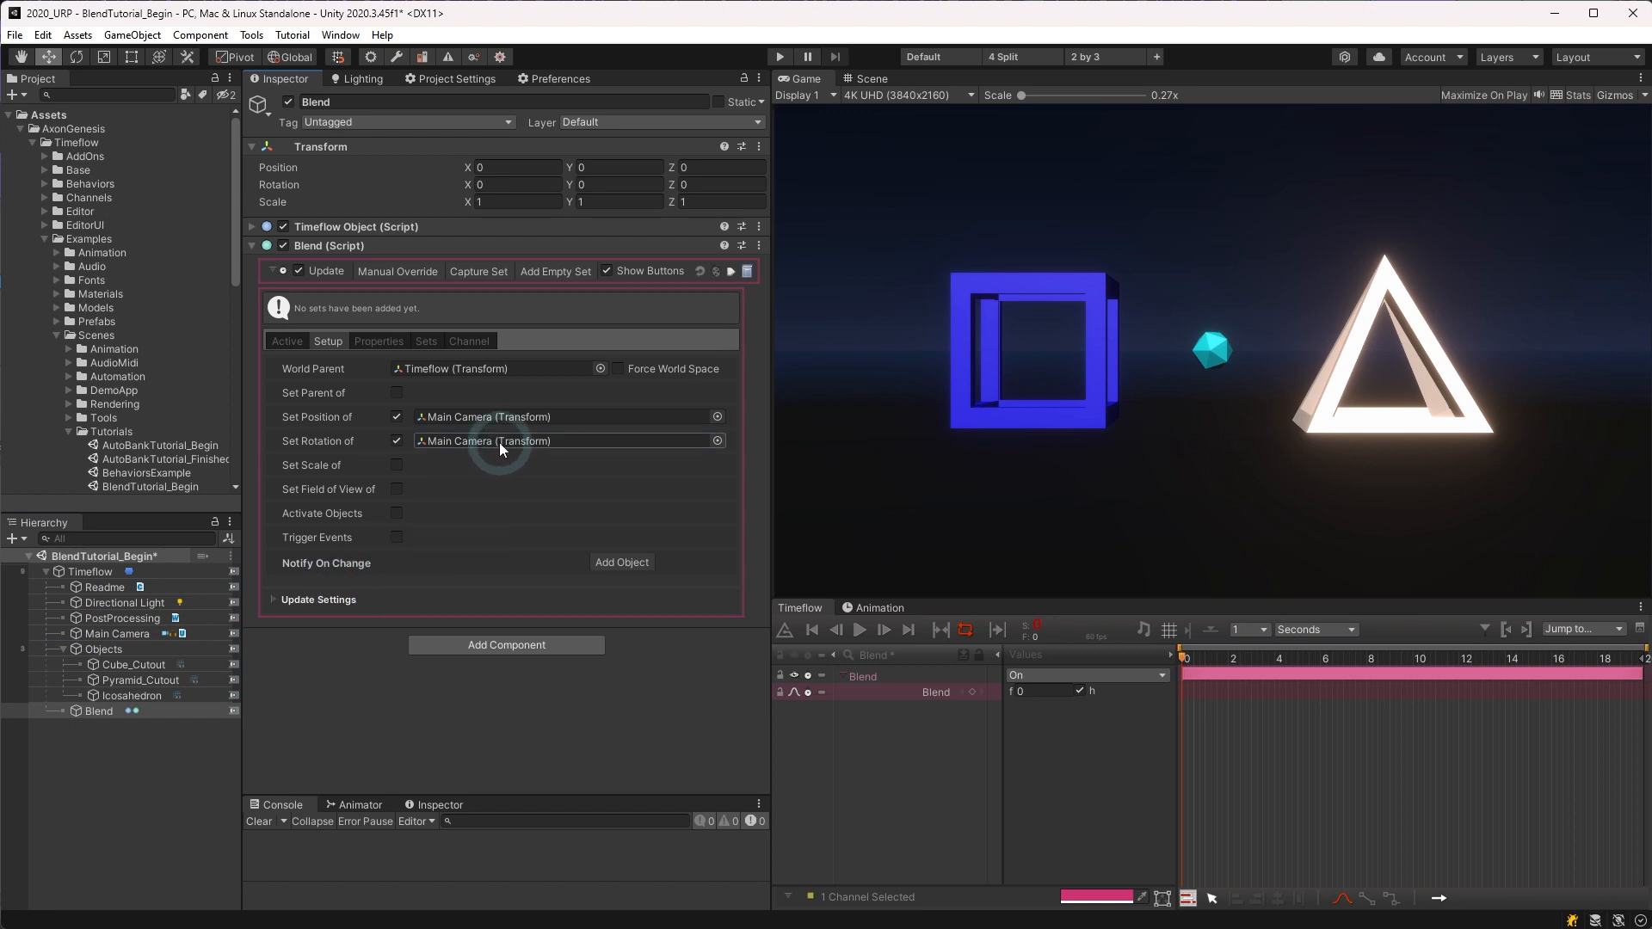
click(396, 489)
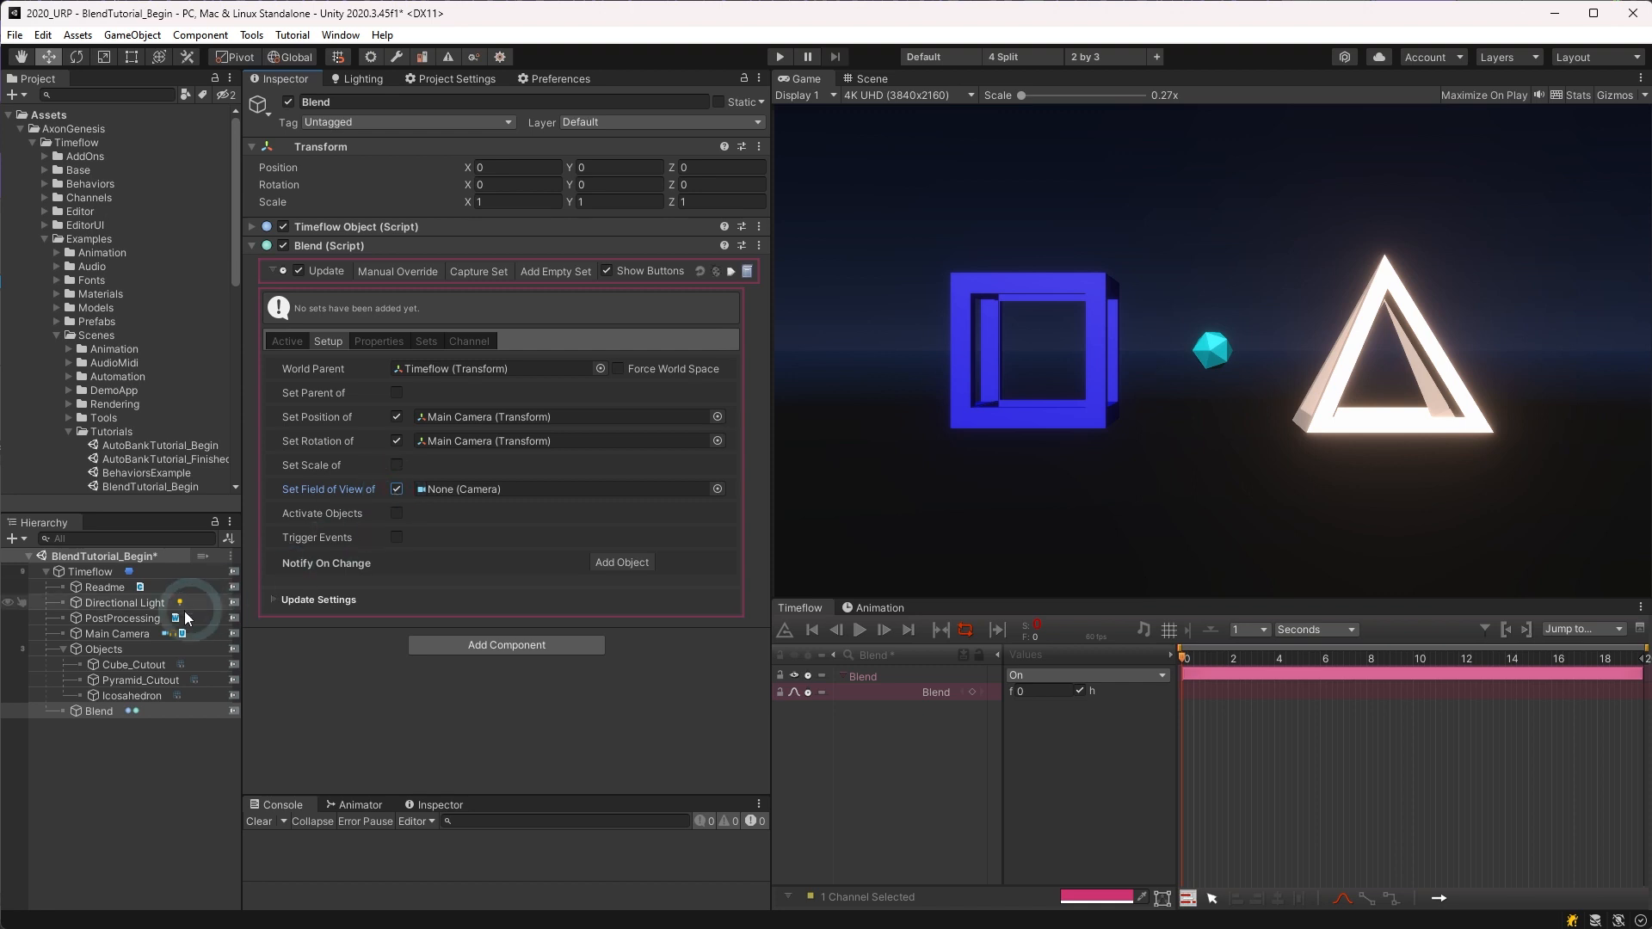
drag(119, 633, 472, 493)
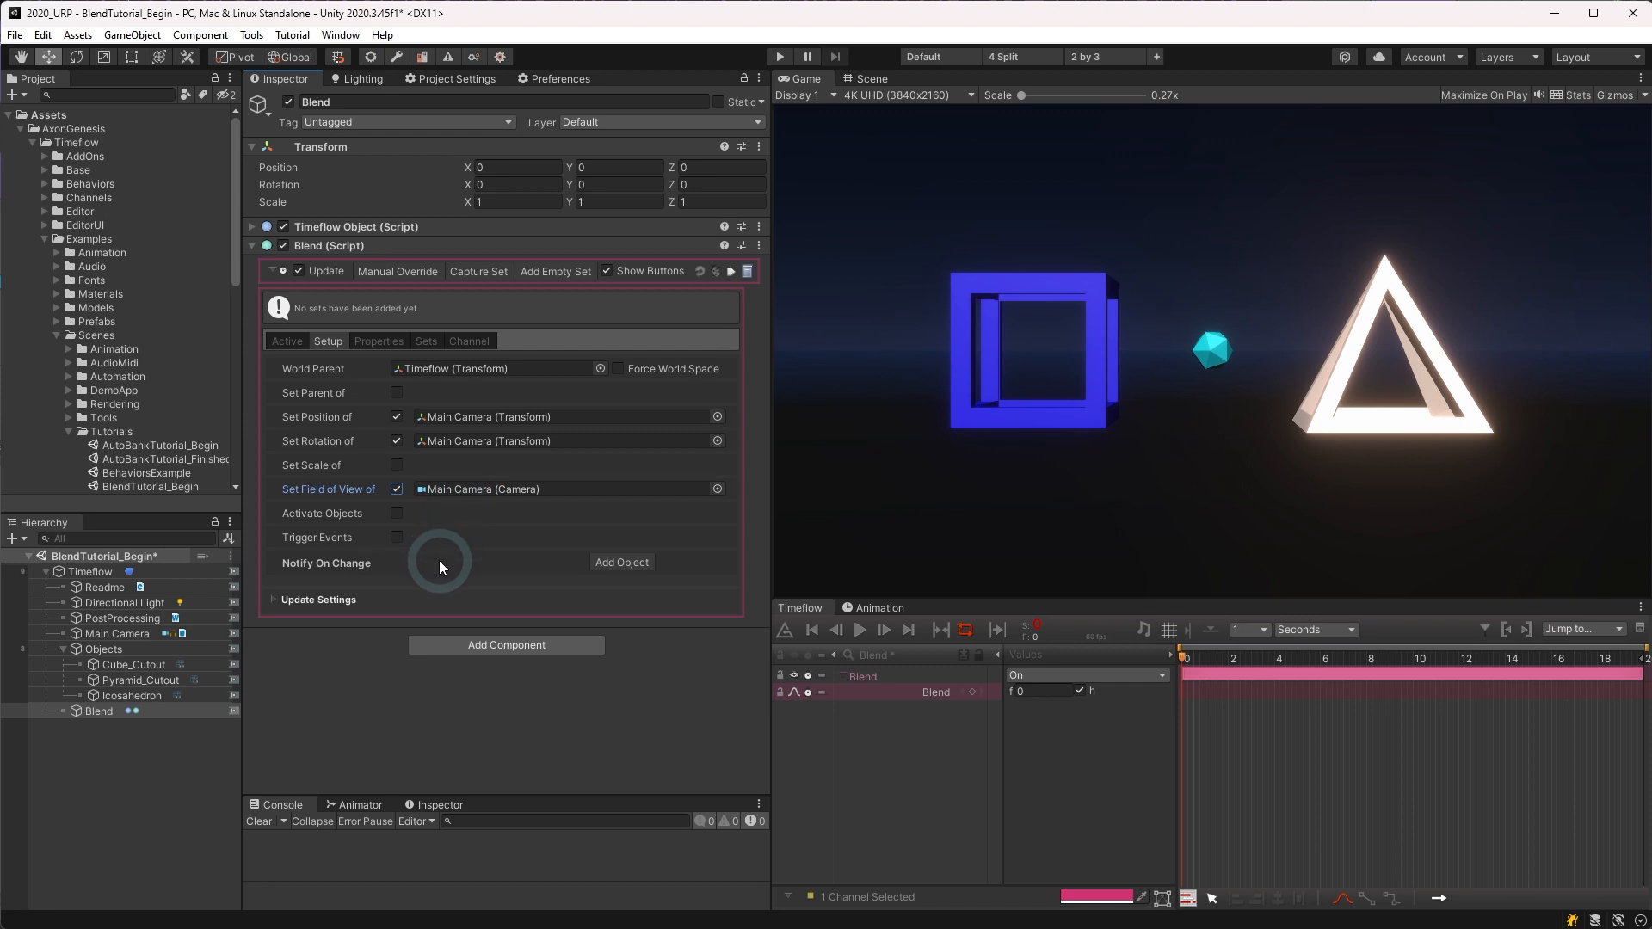
Step: Review the Blend properties and capture the current camera view as a new blend set
click(383, 347)
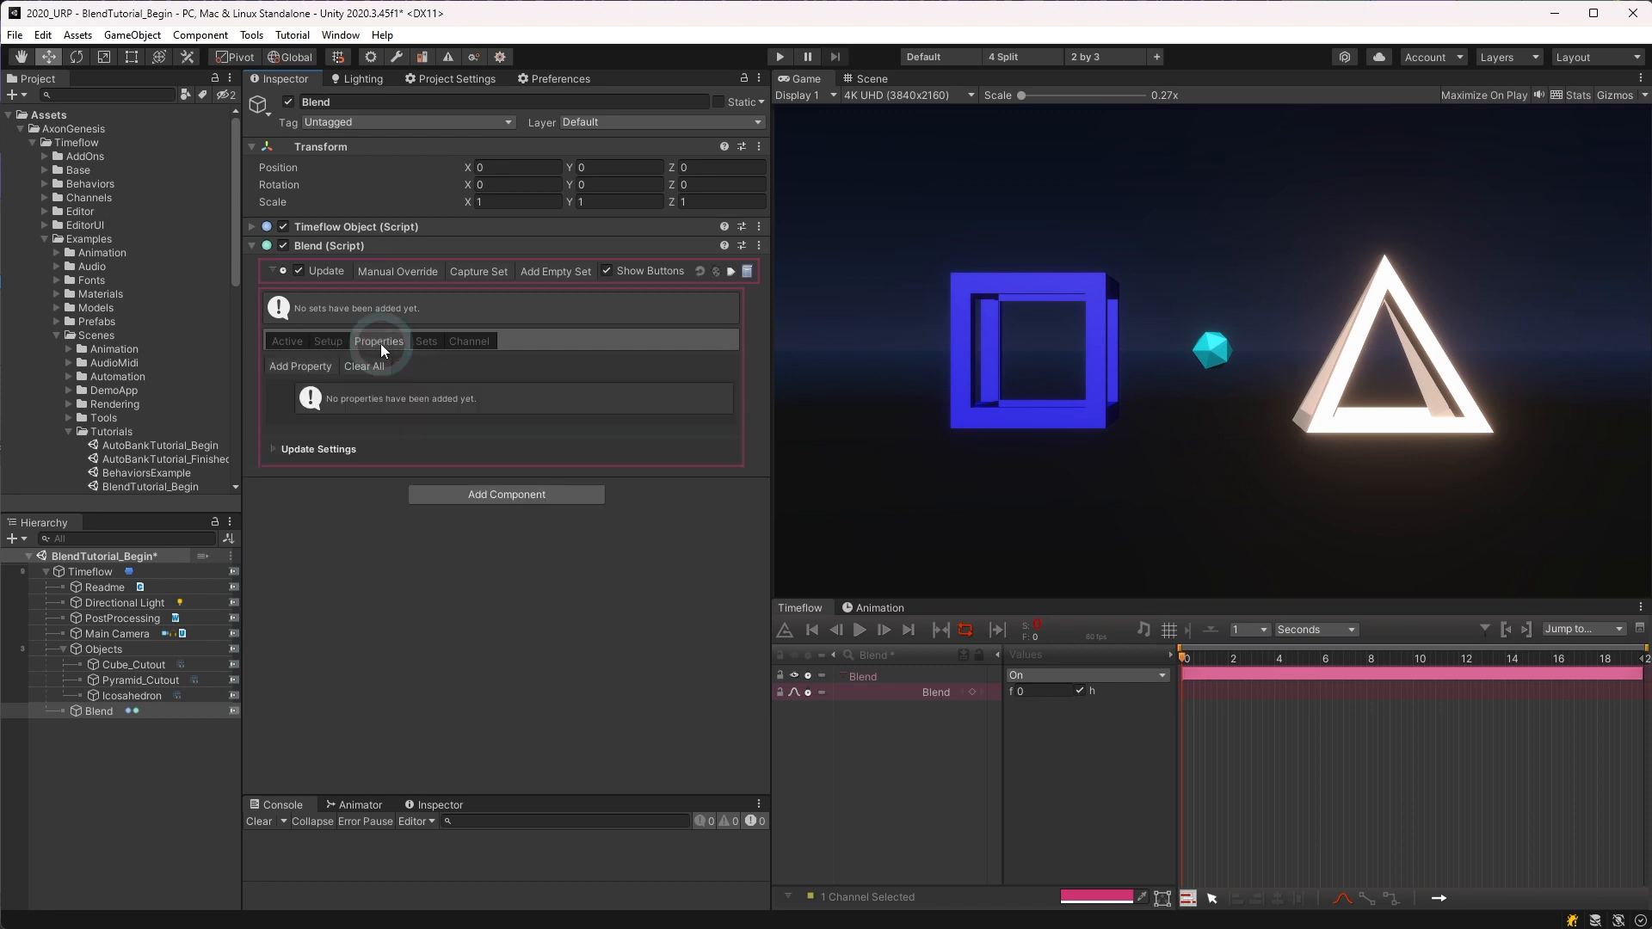
click(425, 340)
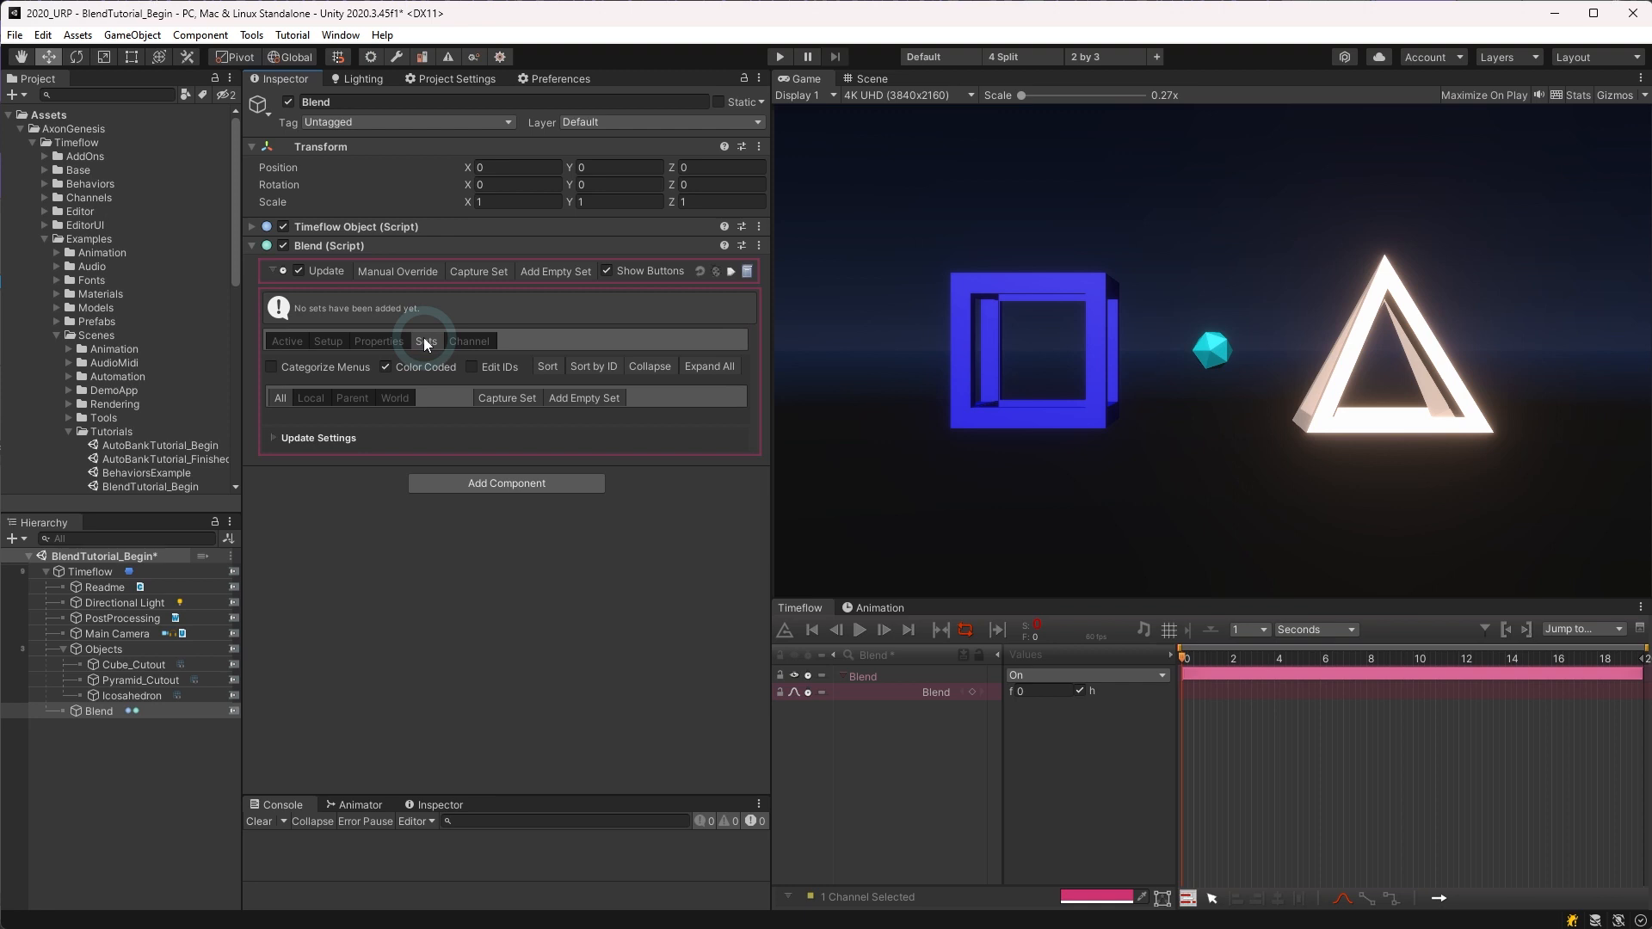
click(496, 399)
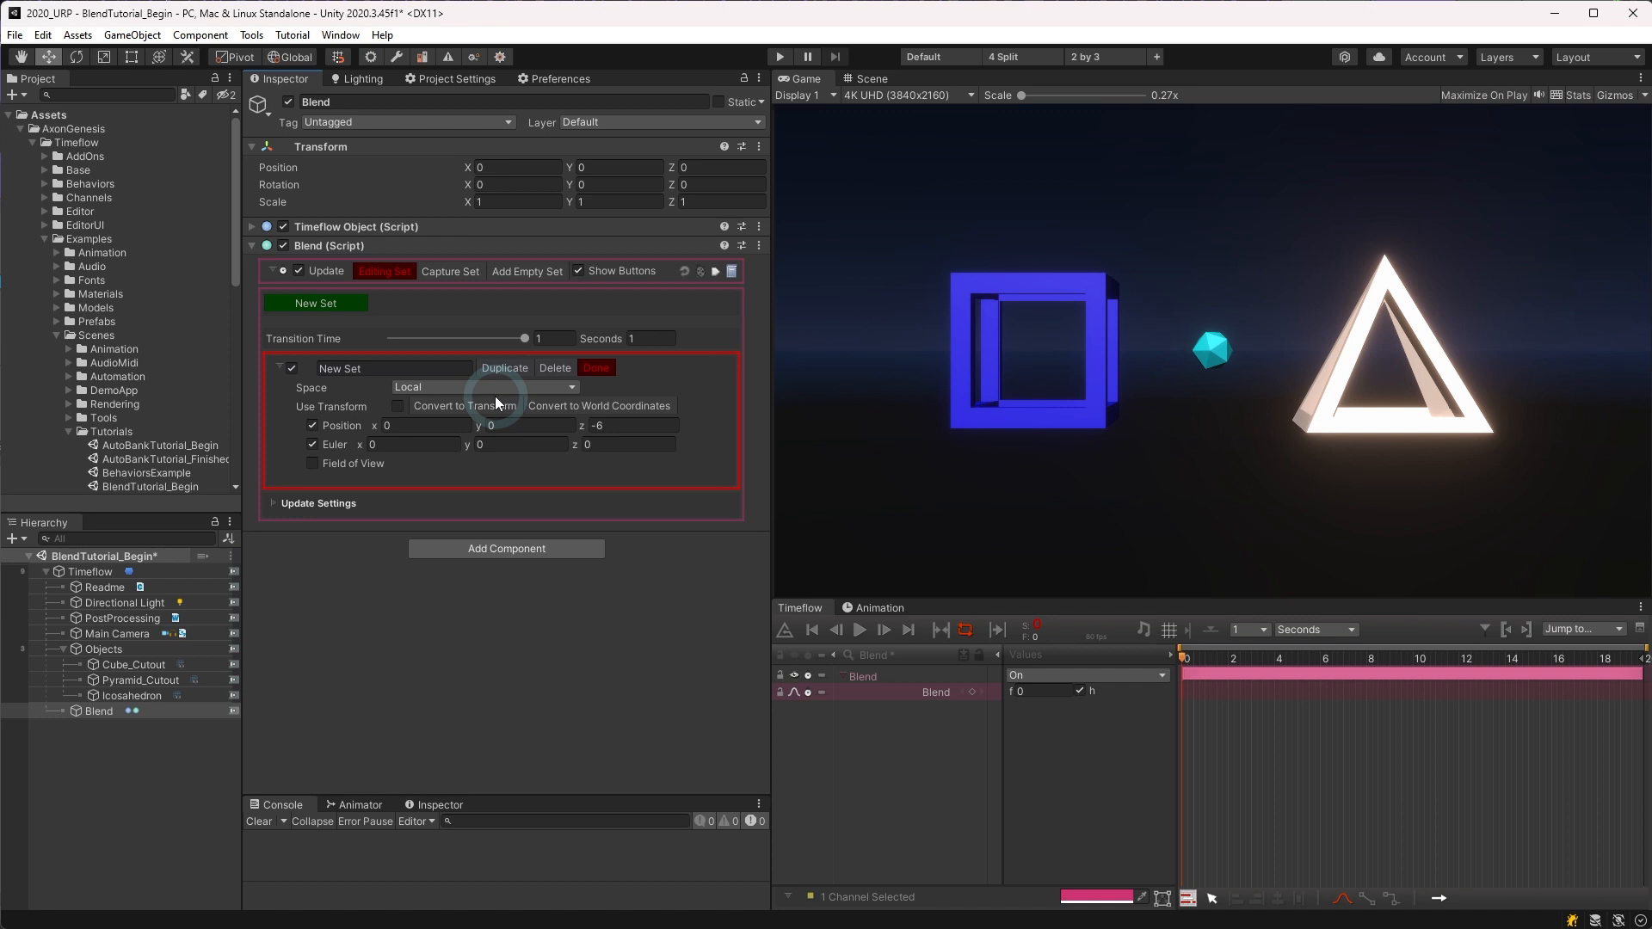
click(418, 367)
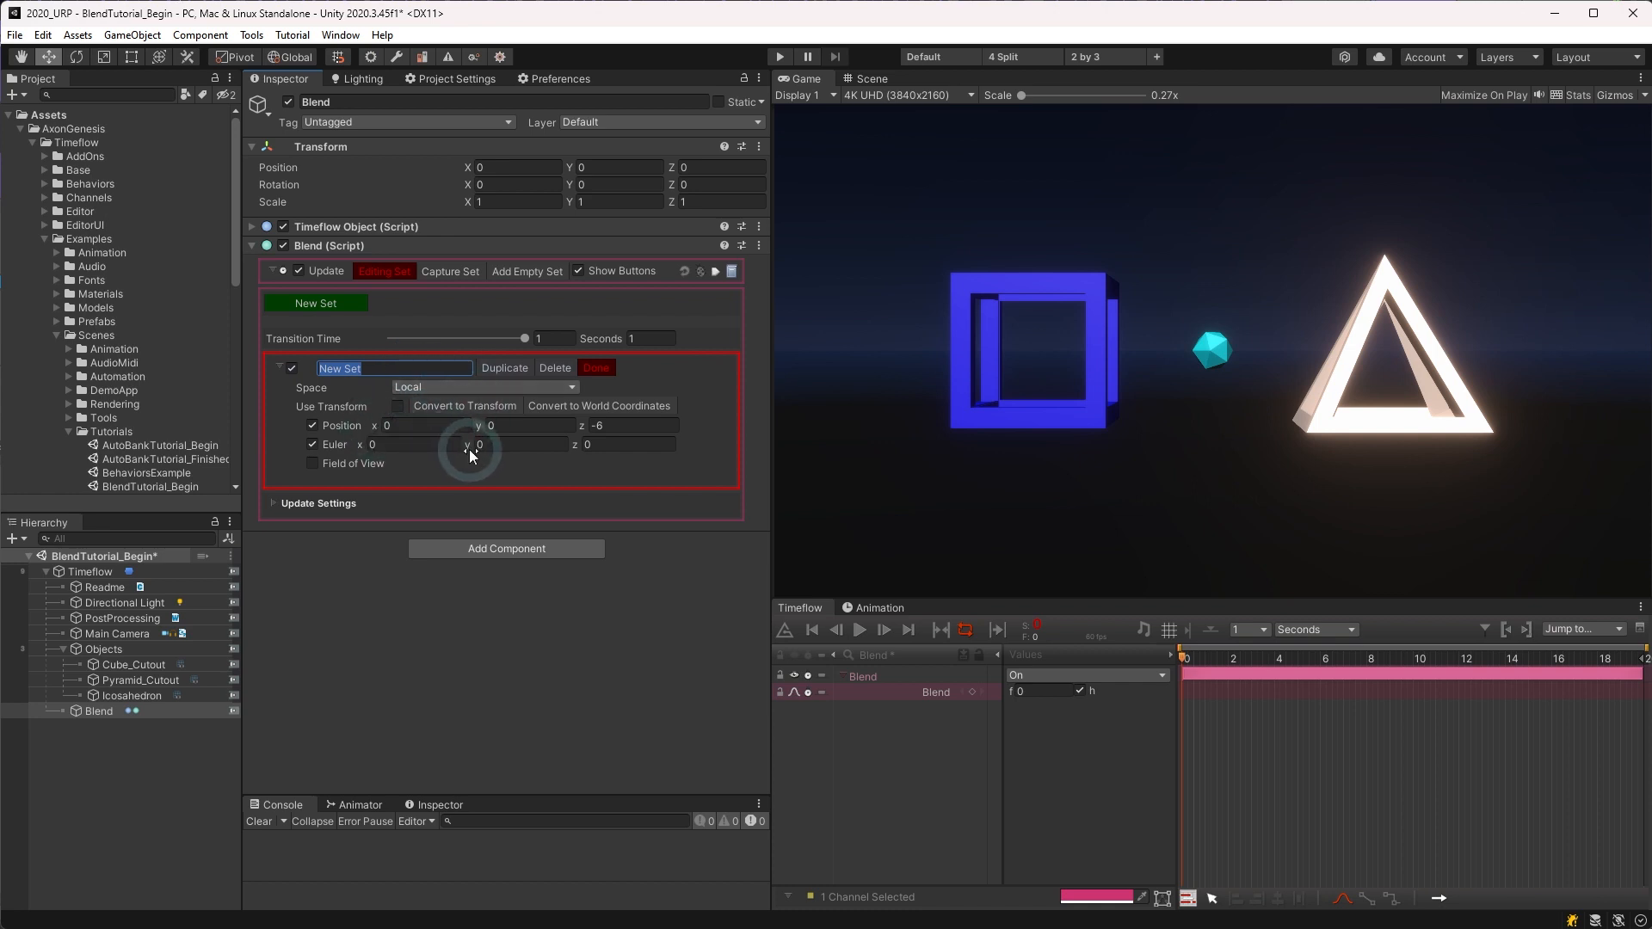
Step: Try rotating the new set's Euler Y to 6.45 and reset it to 0
drag(468, 446, 534, 431)
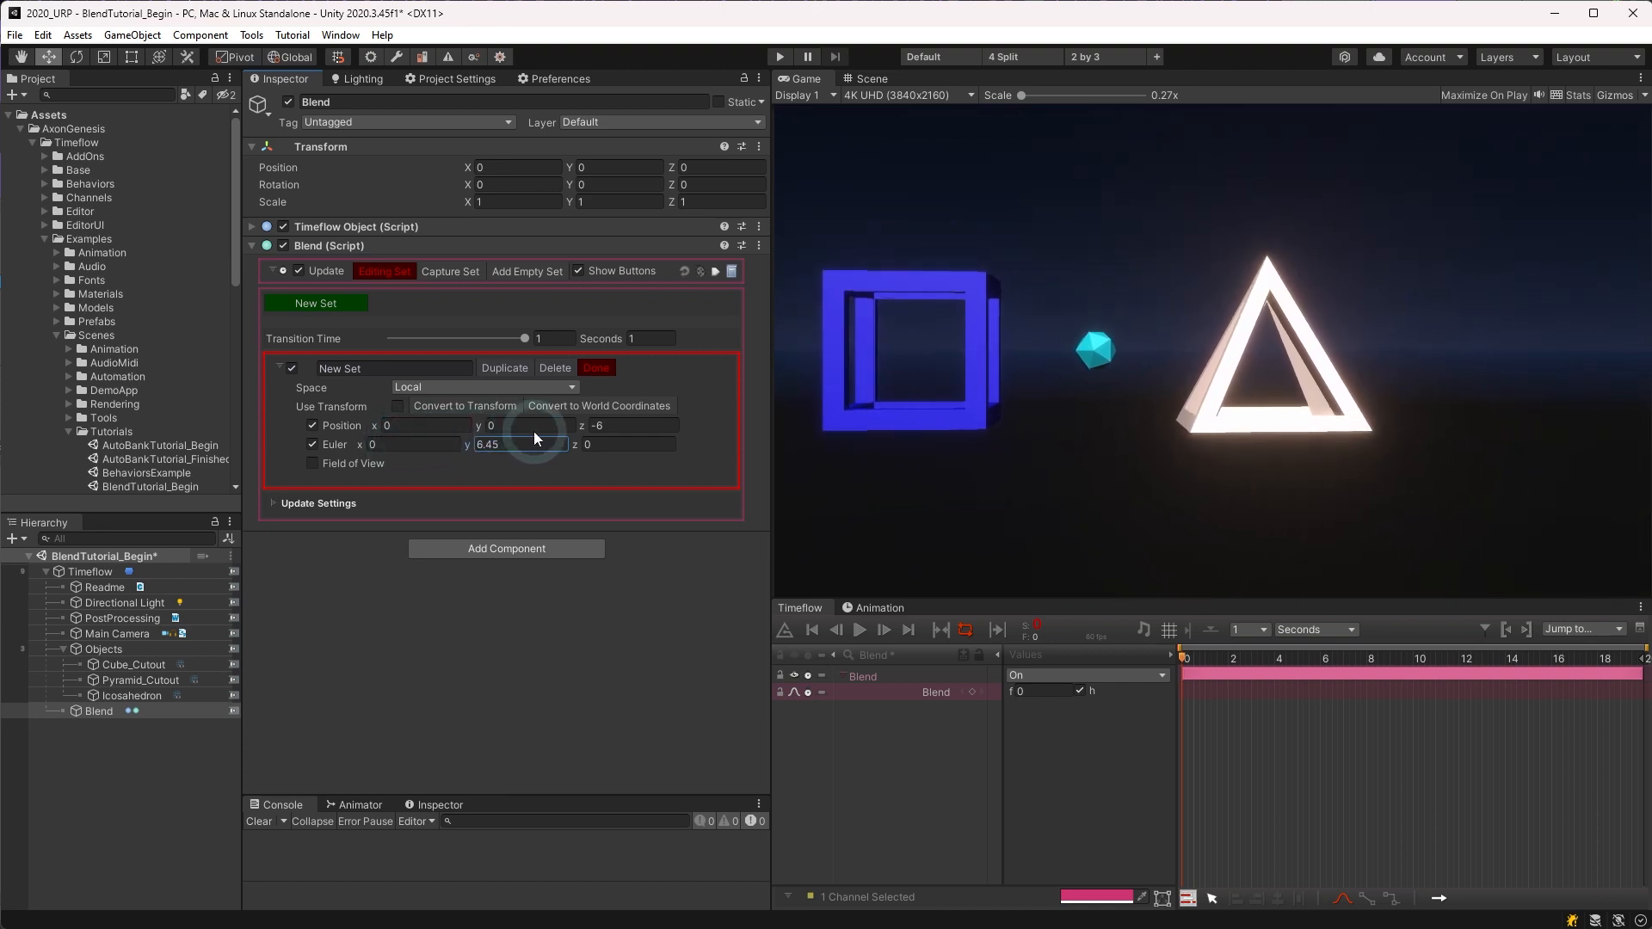
click(527, 446)
text(0)
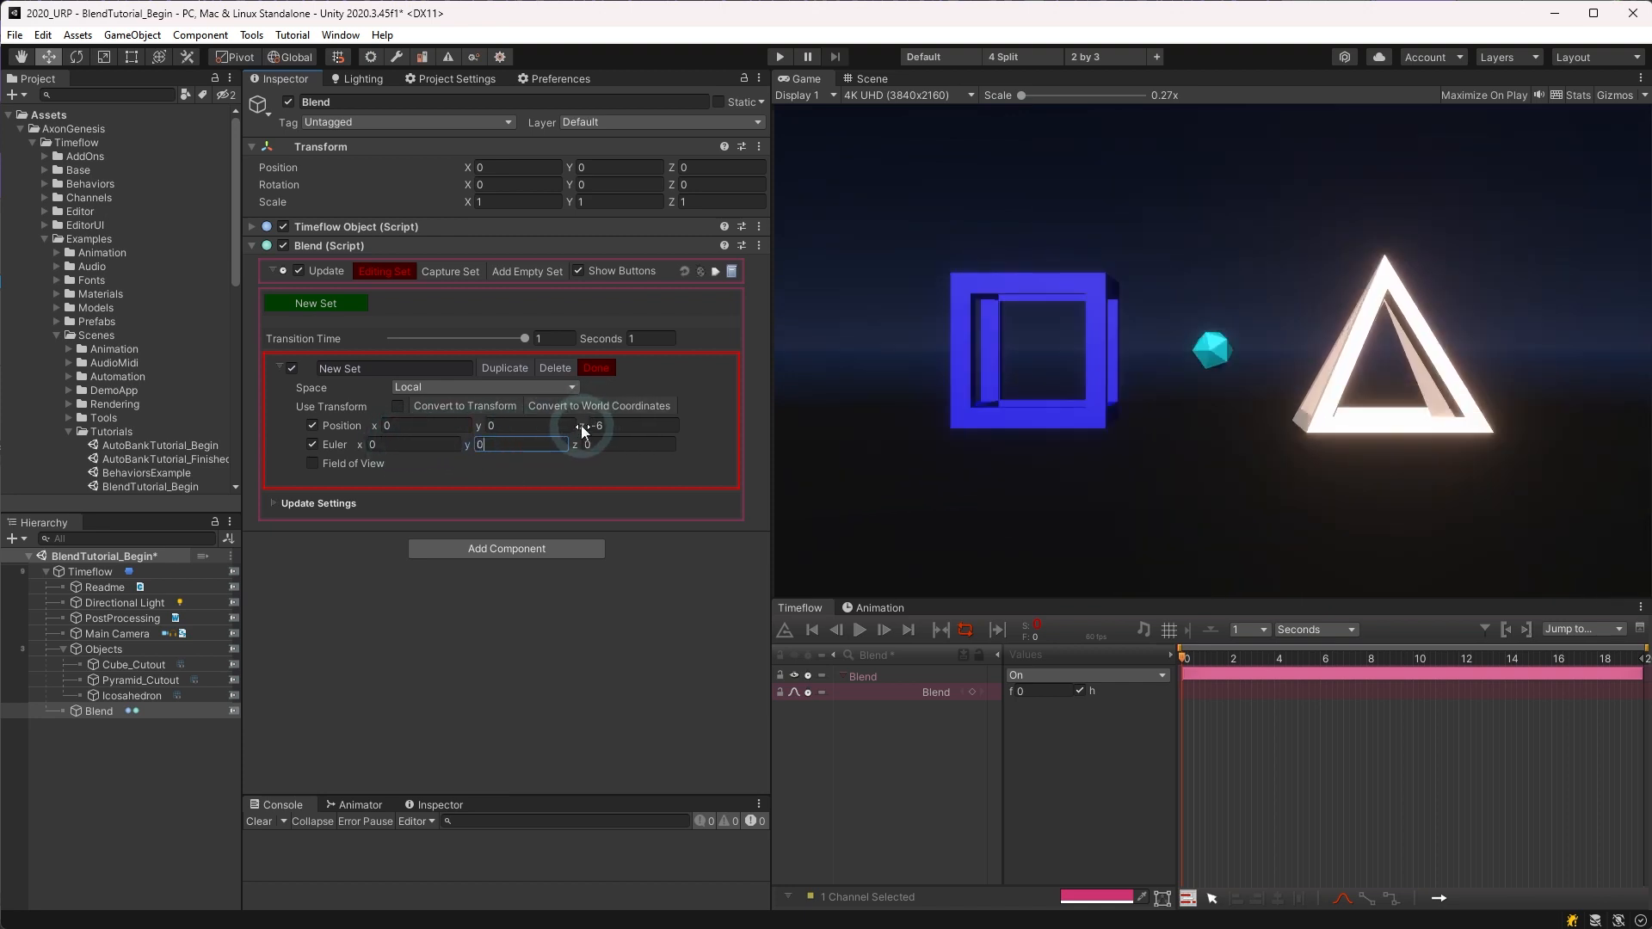
Step: Pull the new set's Z position back to about -6.94, name the set Front Wide, and finish editing it
mouse_move(582, 425)
mouse_down()
mouse_move(535, 427)
mouse_move(558, 431)
mouse_up()
click(420, 368)
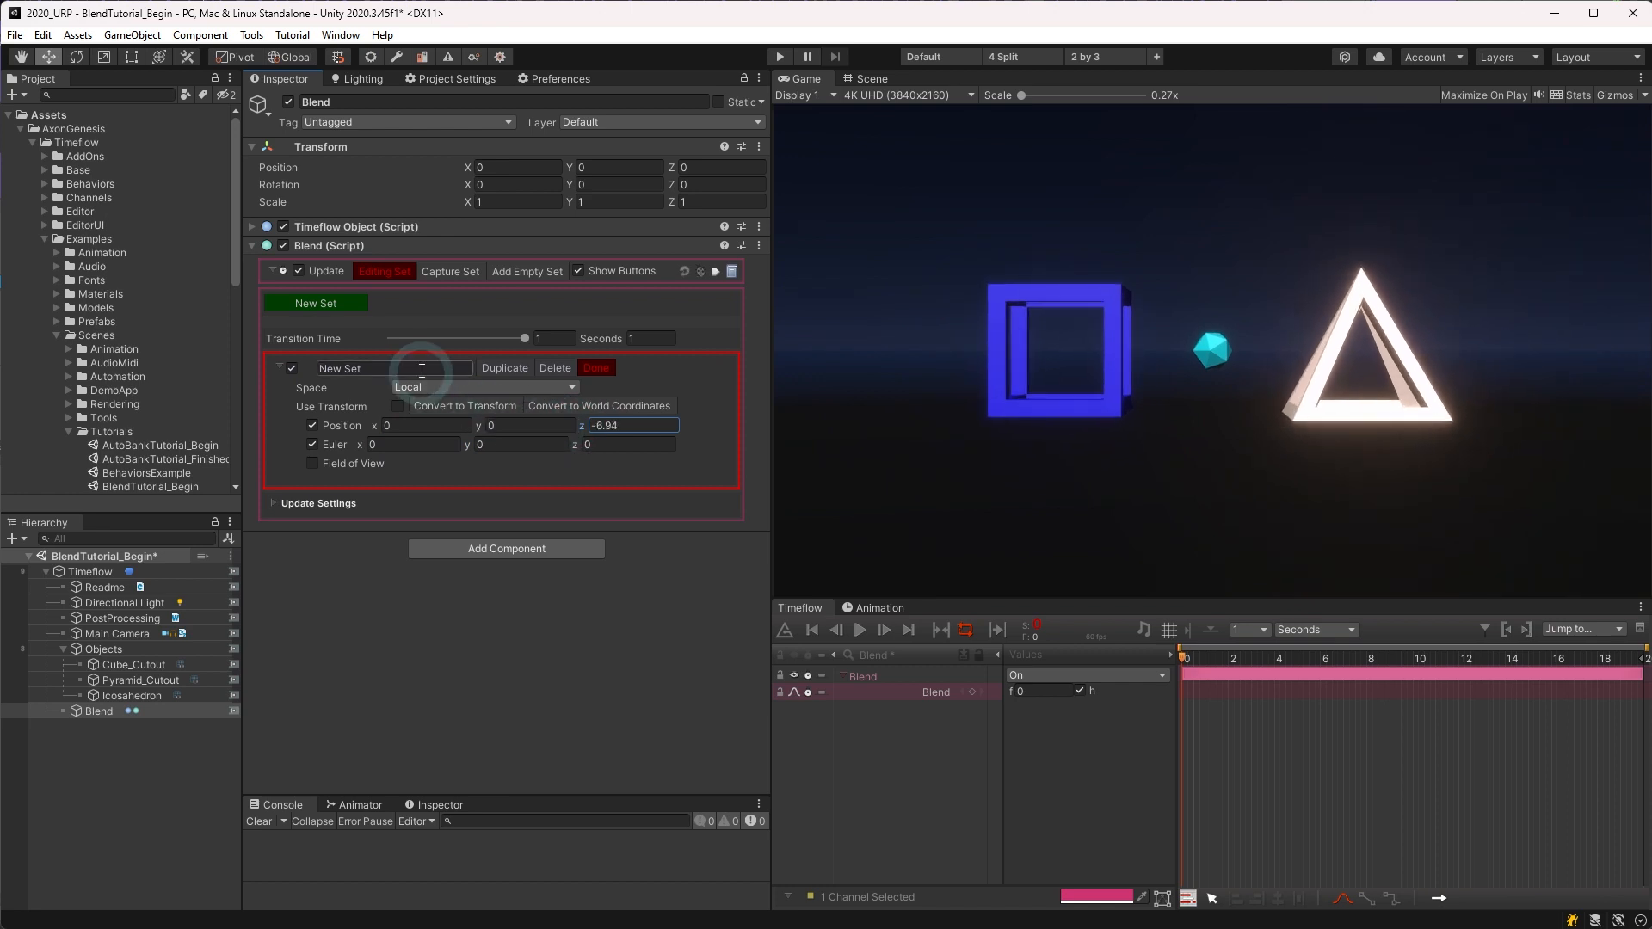
text(Front Wide)
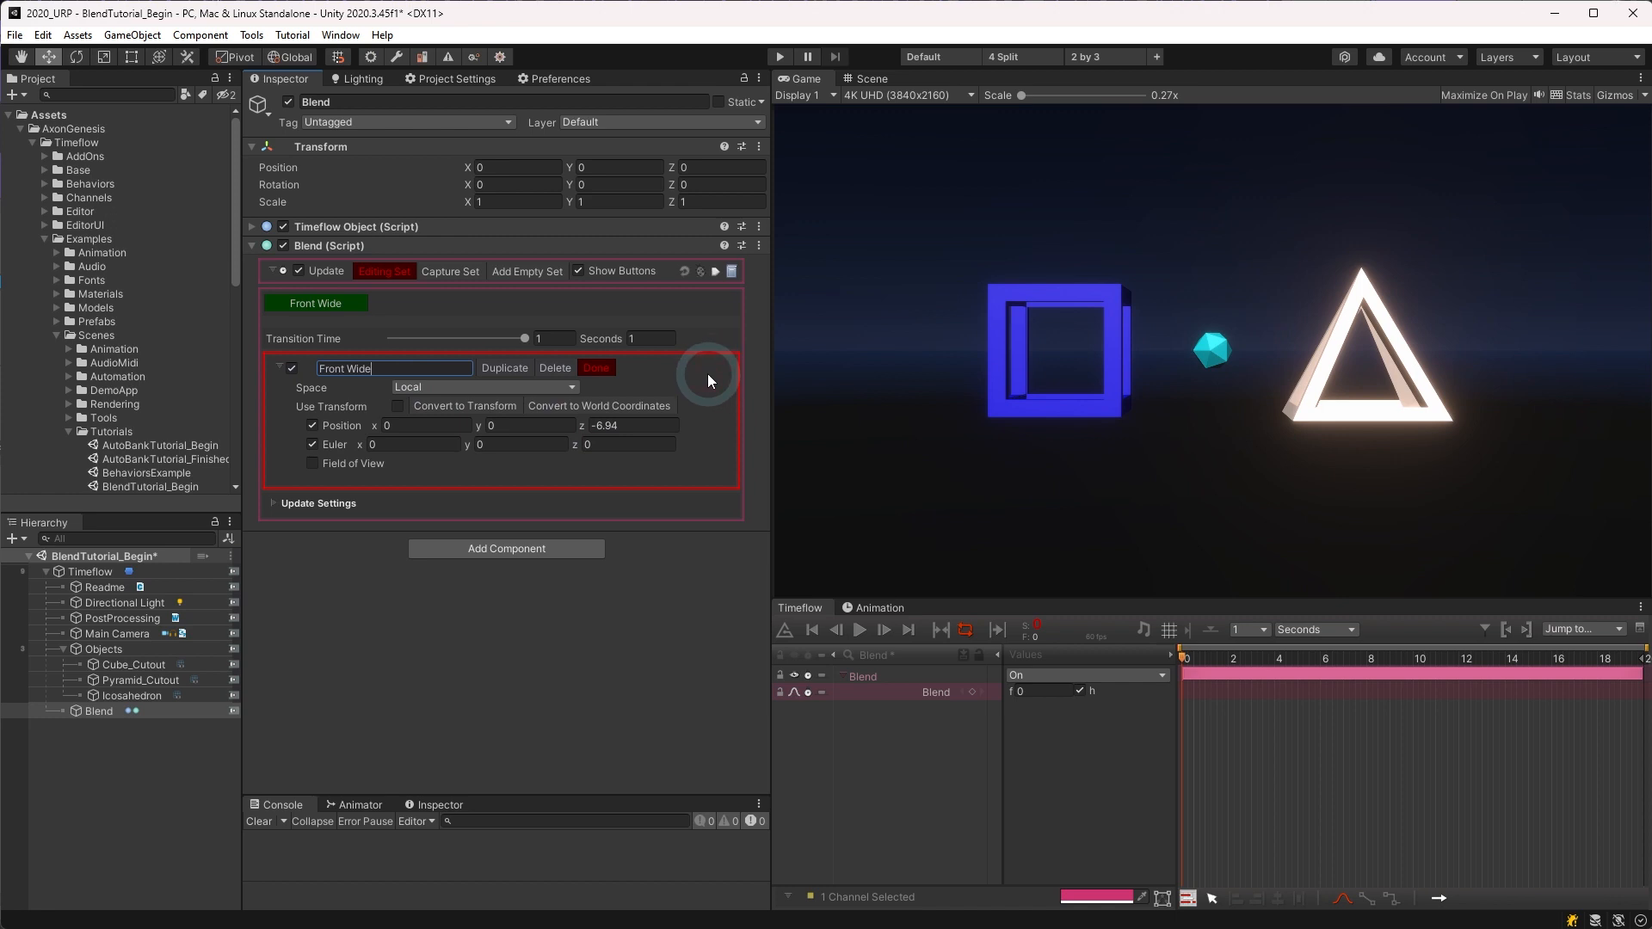
click(598, 367)
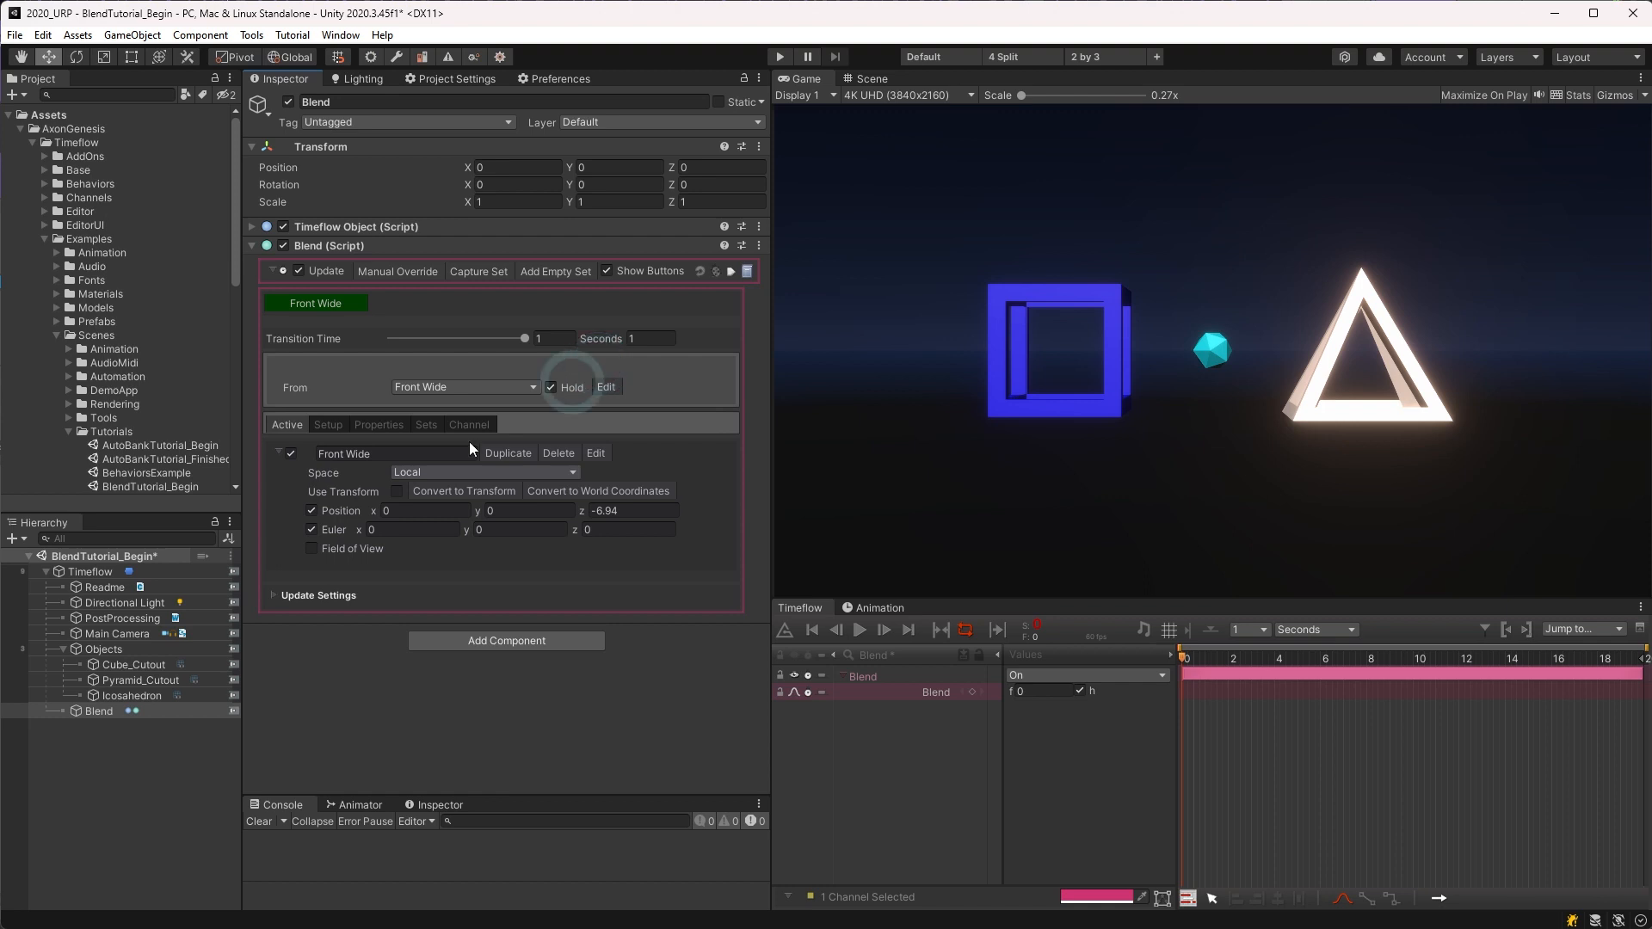
Step: In the Scene view, move Main Camera to about X -3.01, Z -2.99 and rotate it to about 36.4 degrees on Y
click(119, 634)
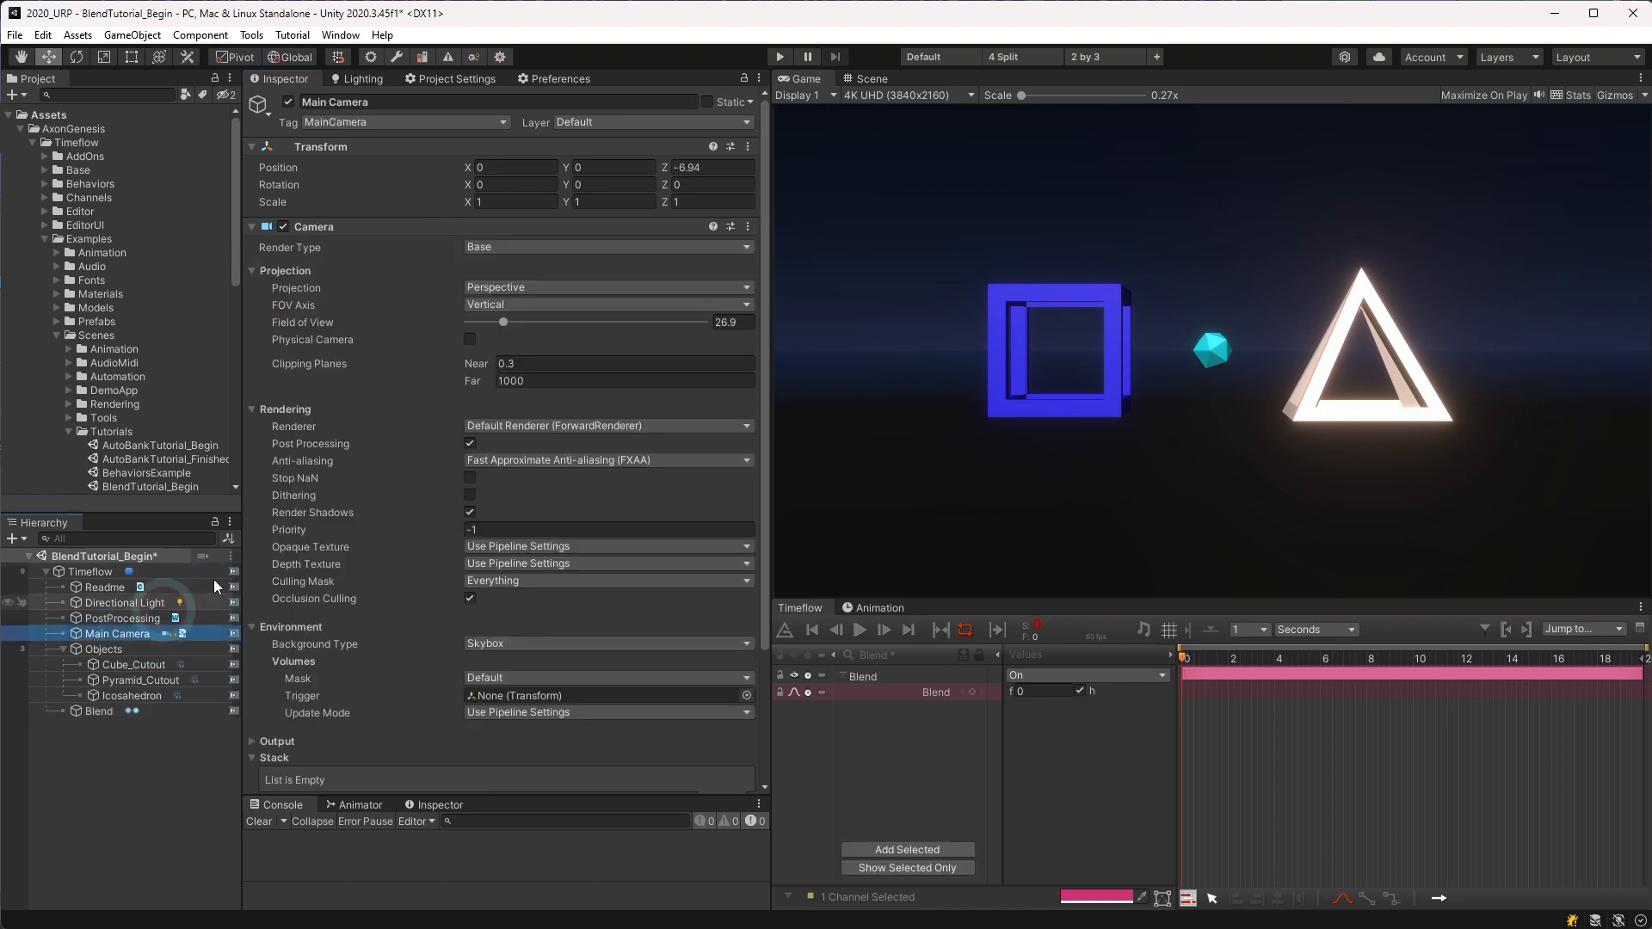
click(877, 79)
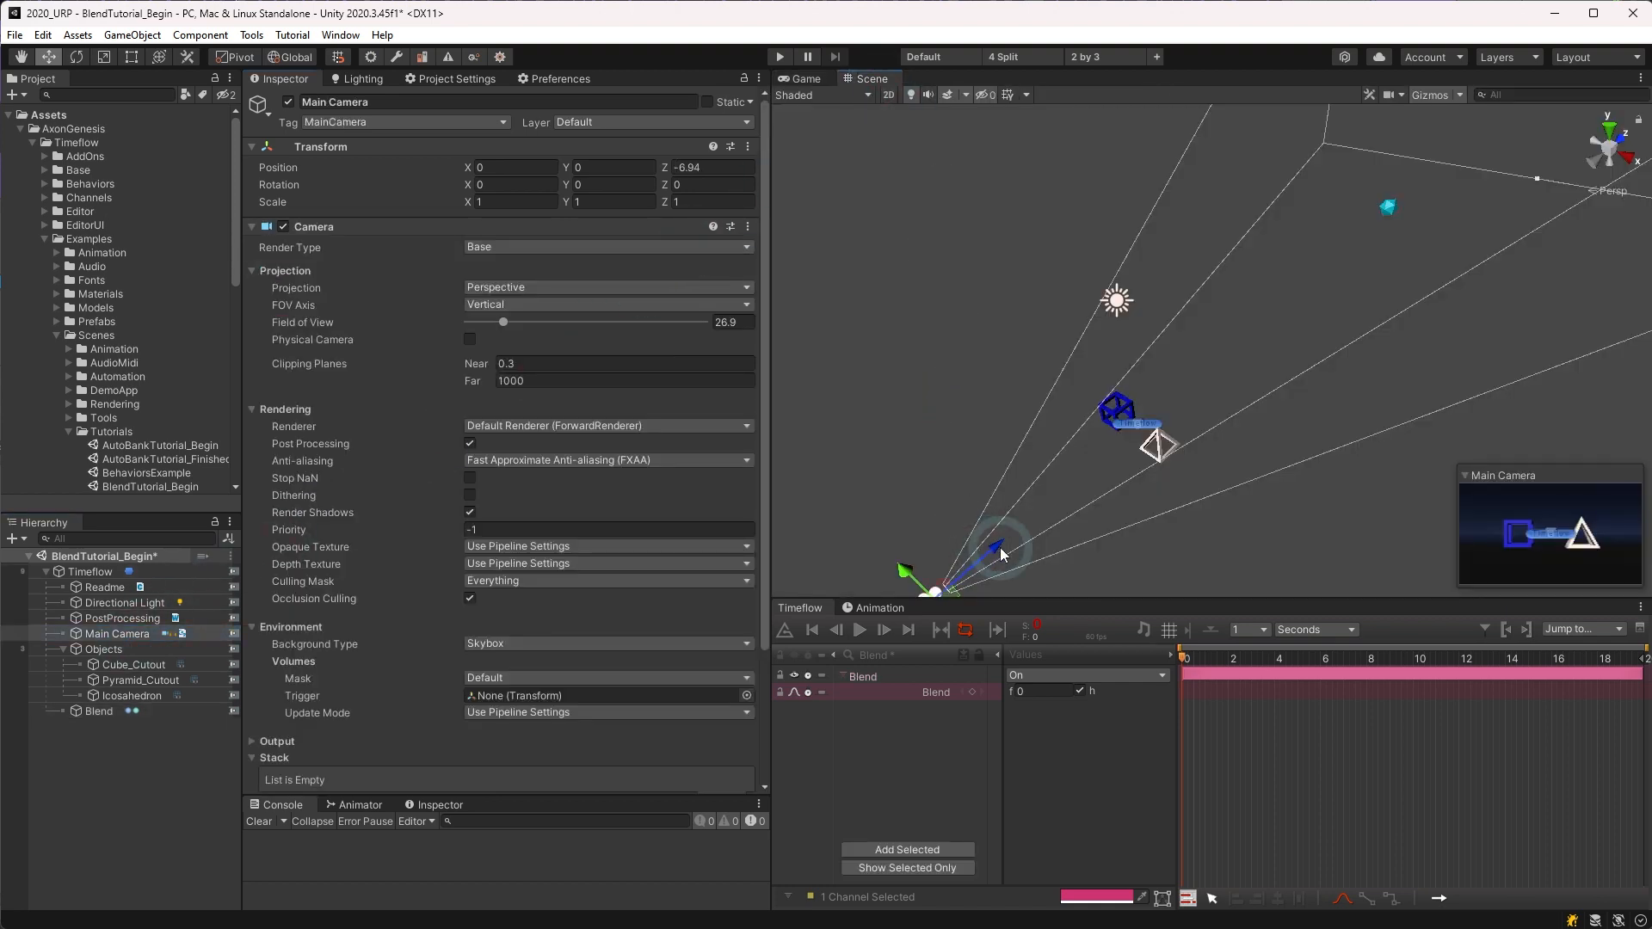
drag(1000, 547, 1102, 453)
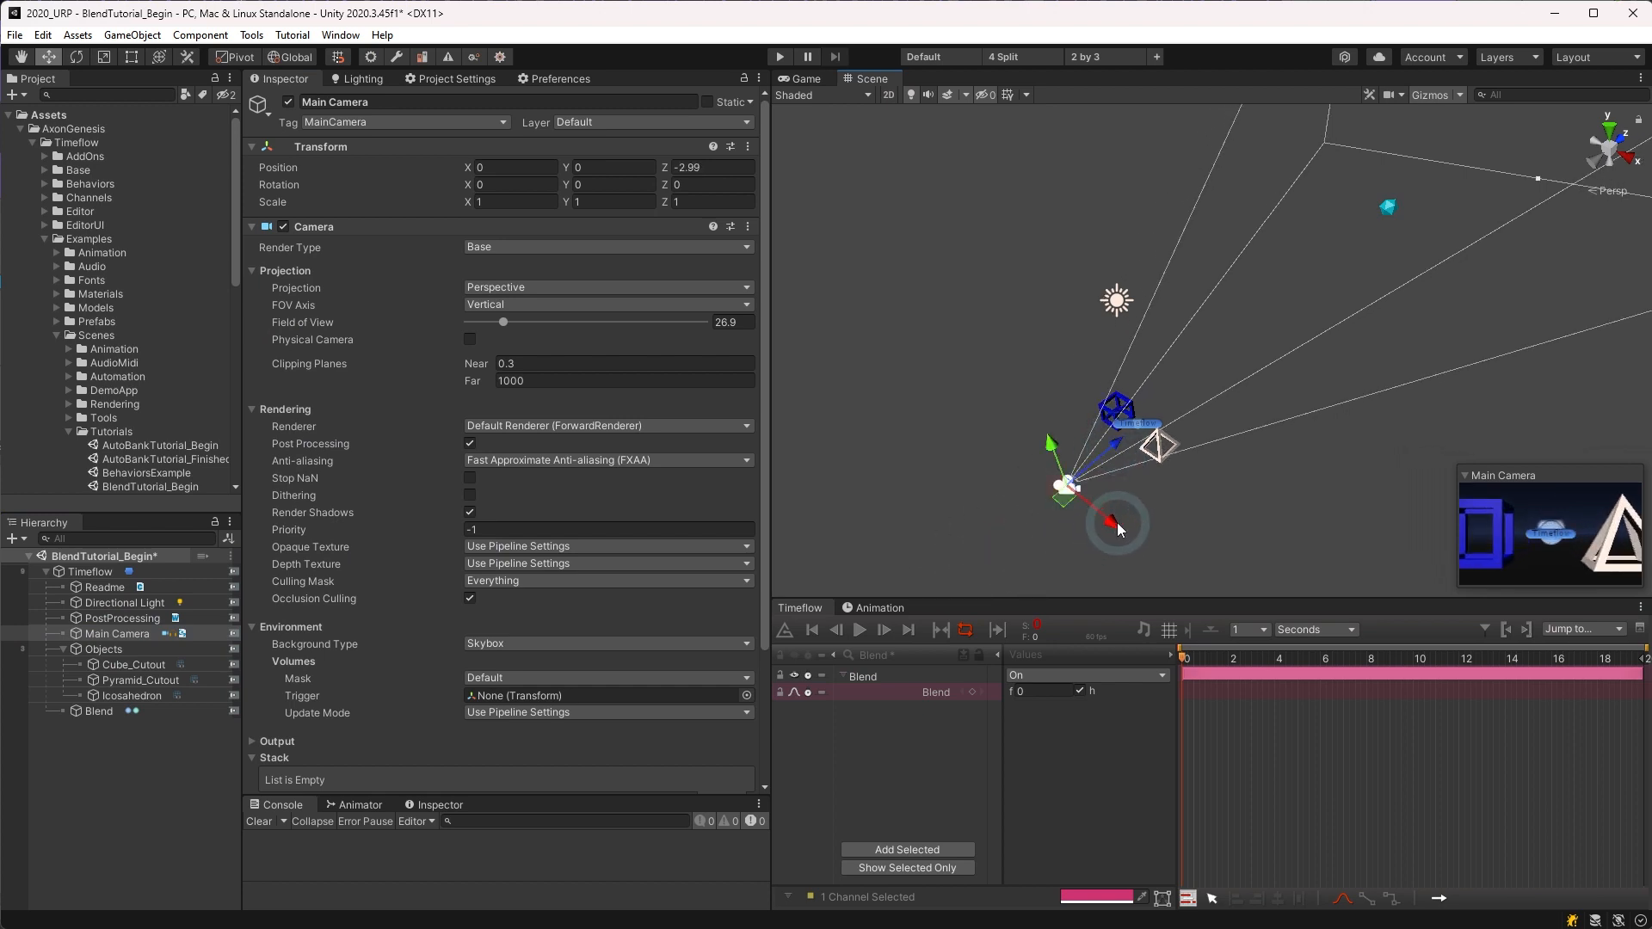
drag(1117, 523, 1035, 508)
key(e)
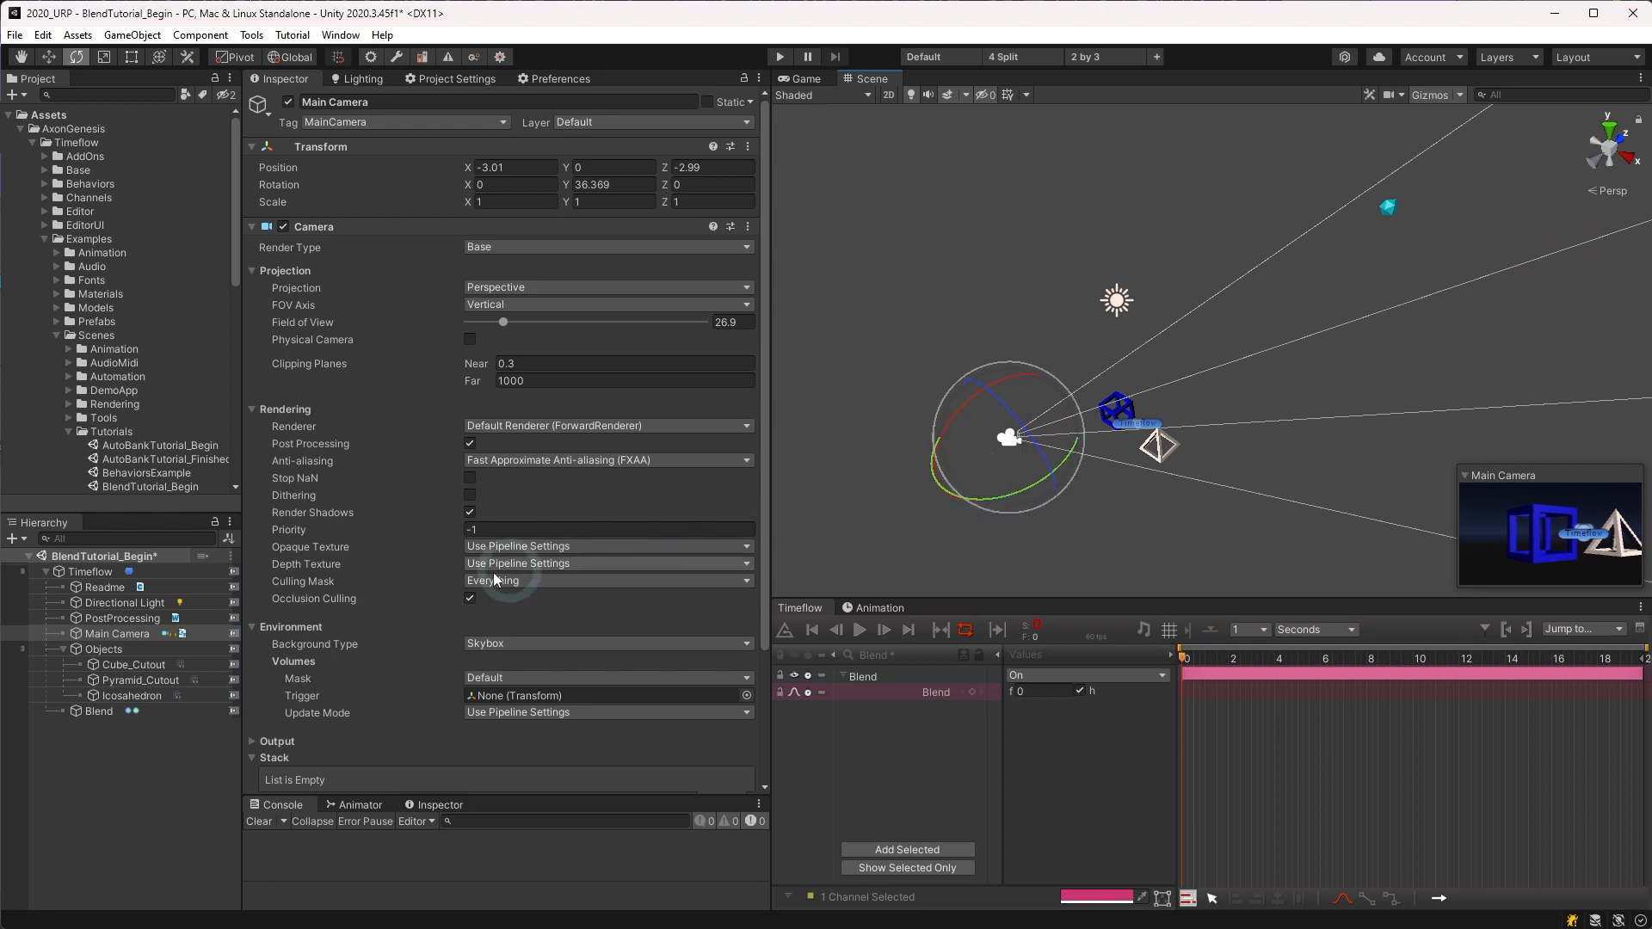
Step: Capture the current Main Camera view as a new set on the Blend object, name it Blue Cube, and finish editing it
click(99, 712)
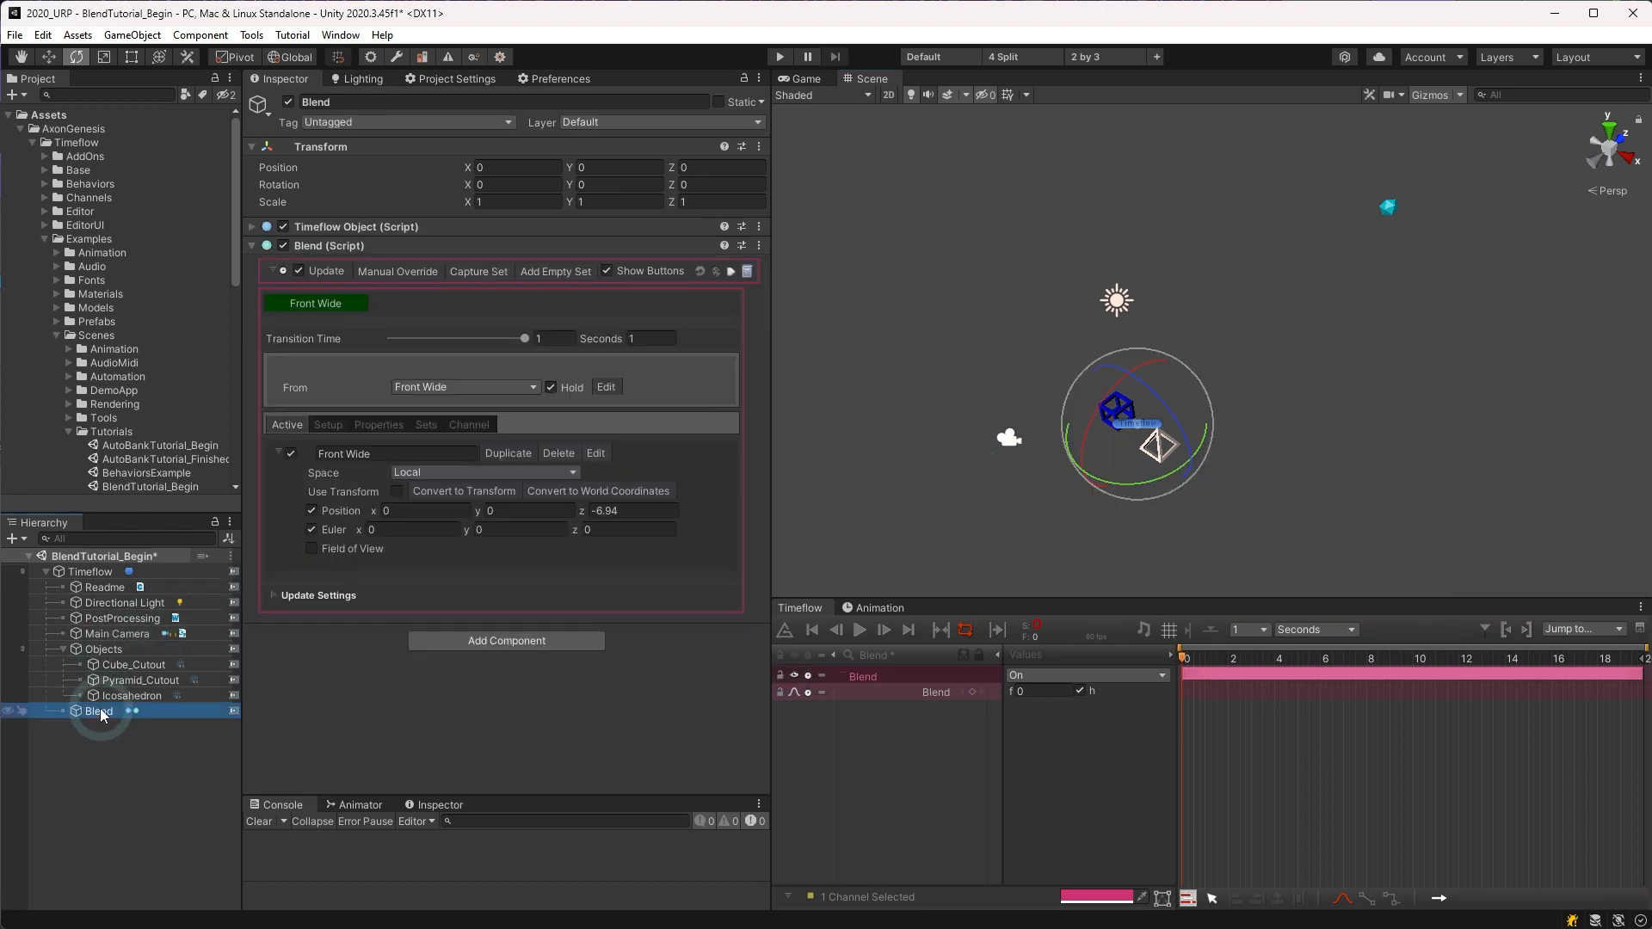
click(482, 270)
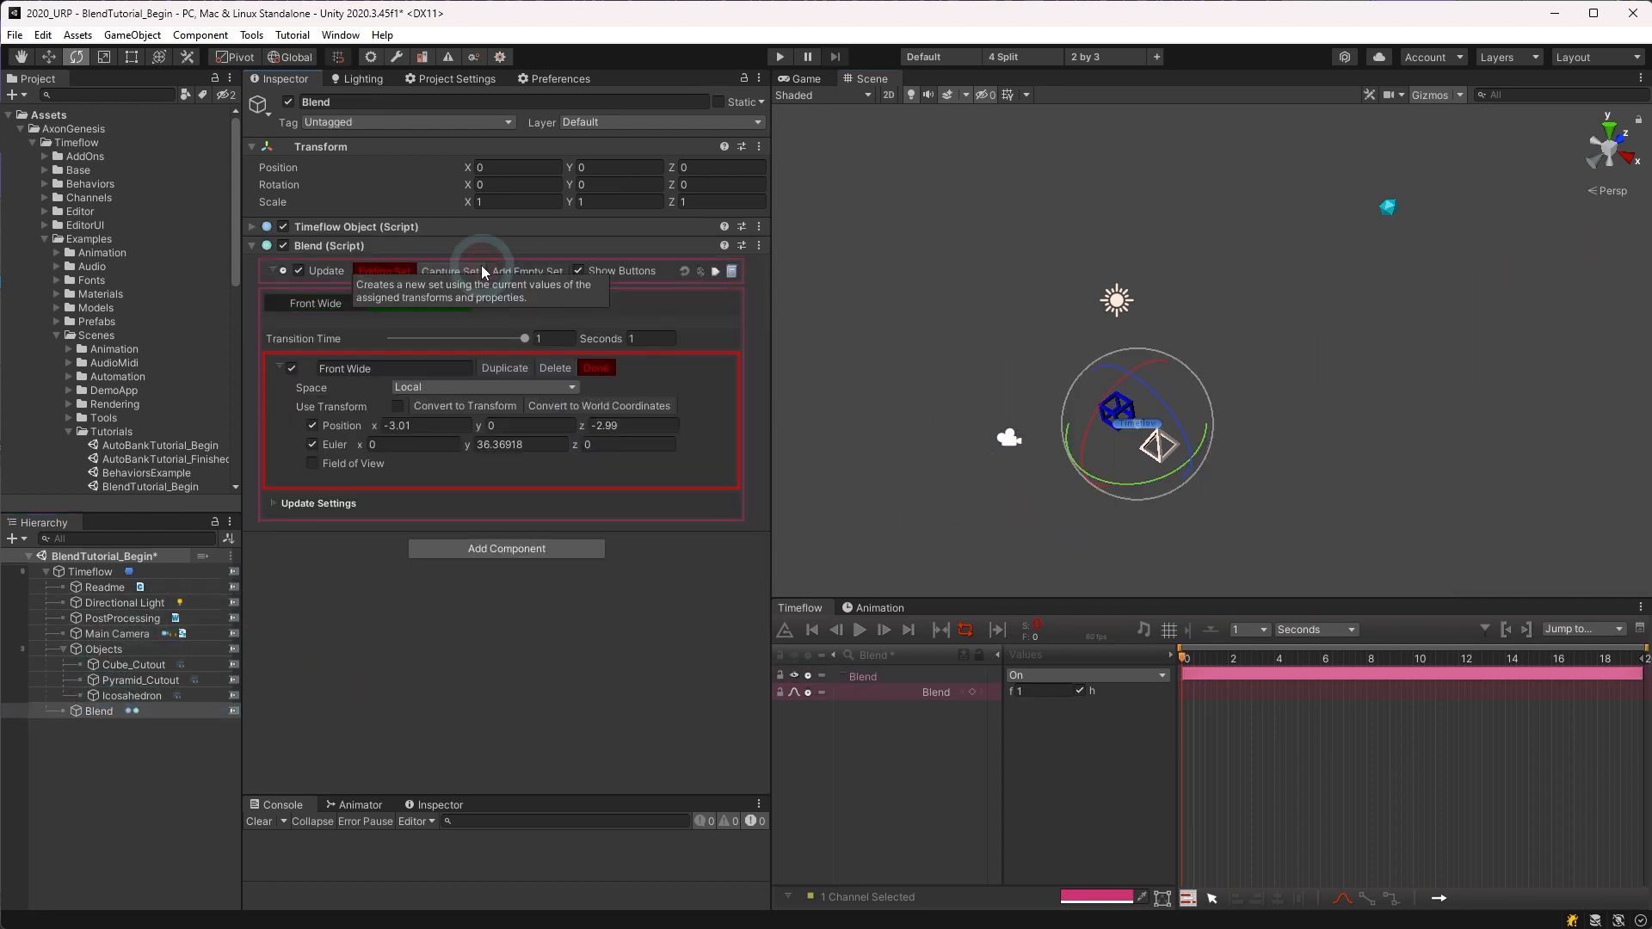
click(432, 370)
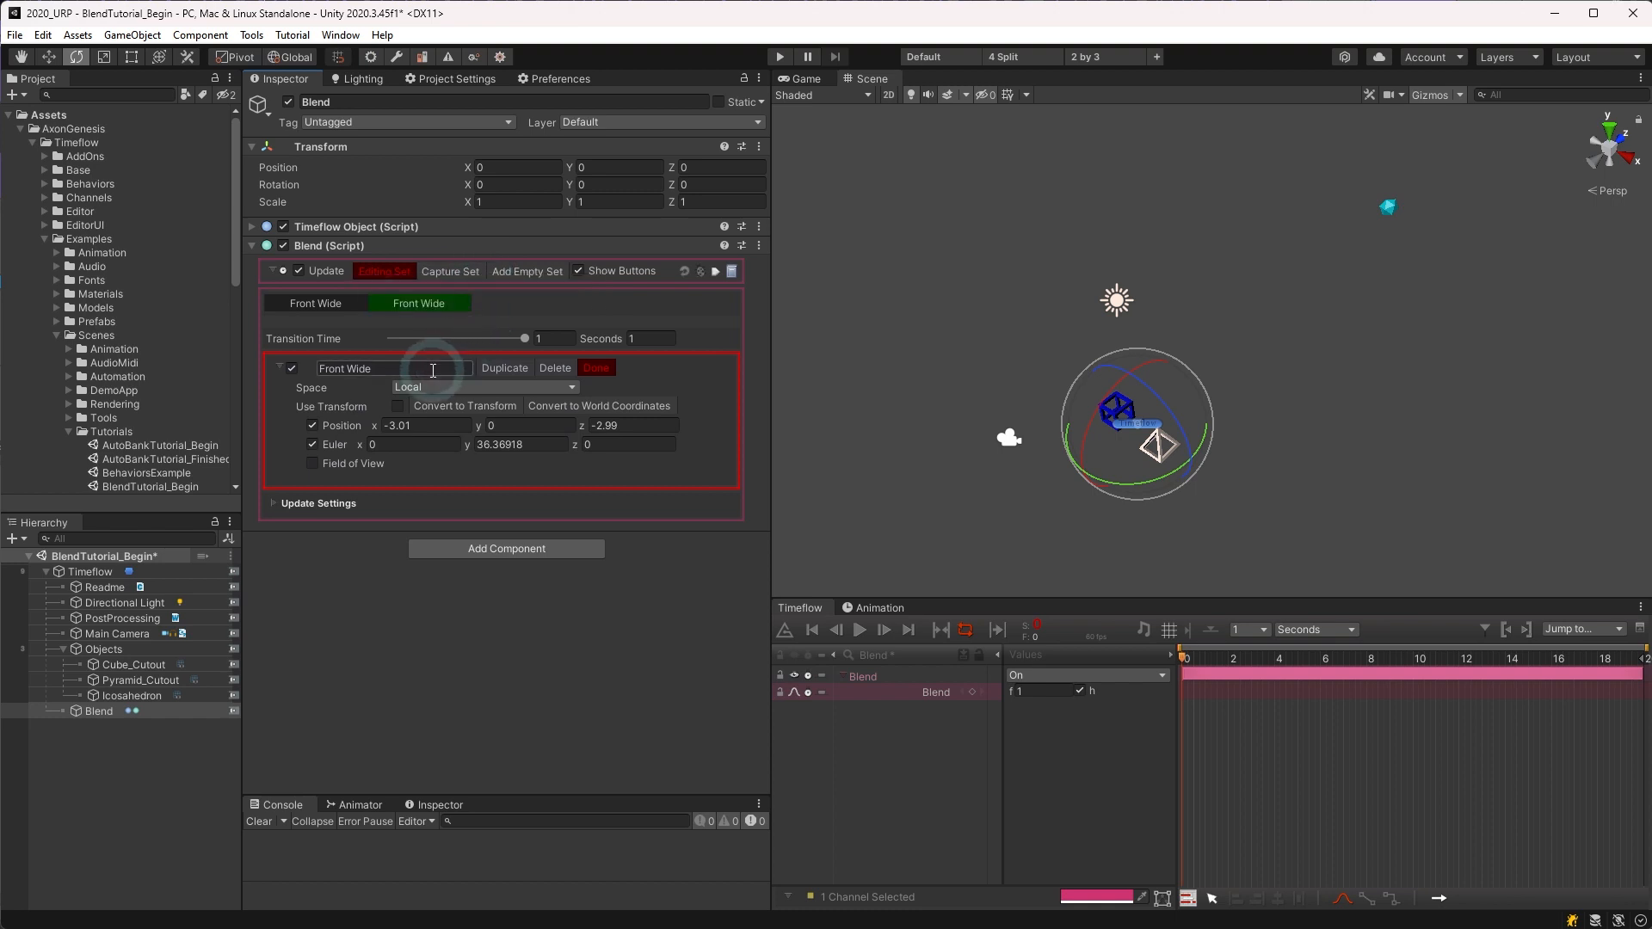
click(433, 369)
text(Blue Cube)
click(602, 368)
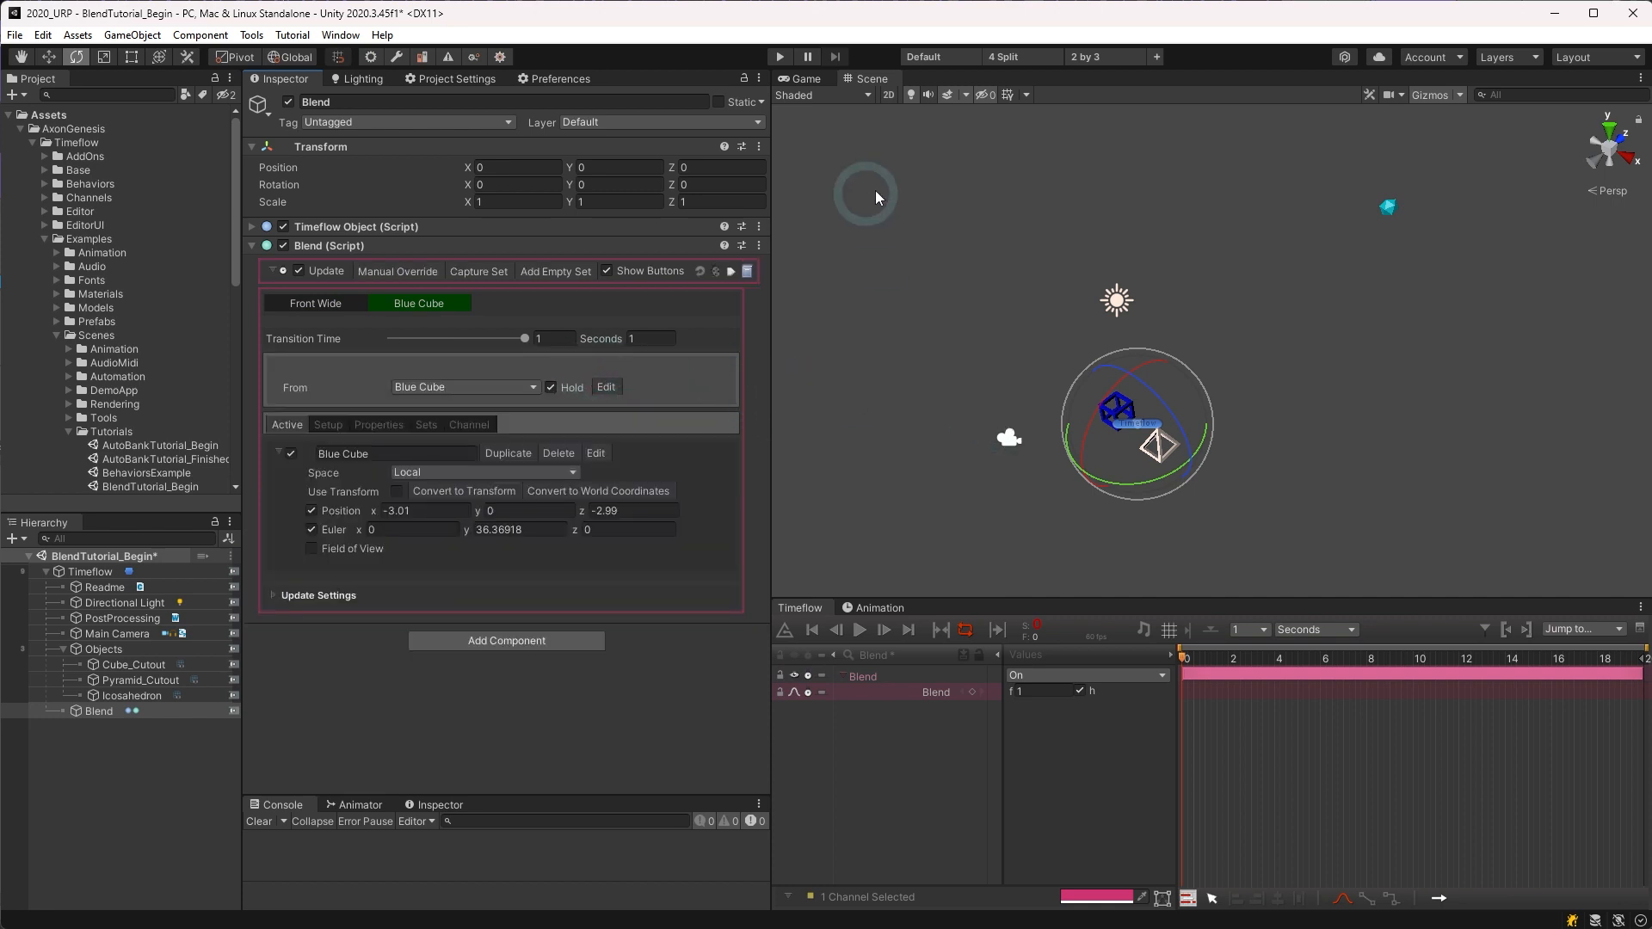
Step: Show the Game view and compare the Front Wide and Blue Cube camera sets
click(807, 83)
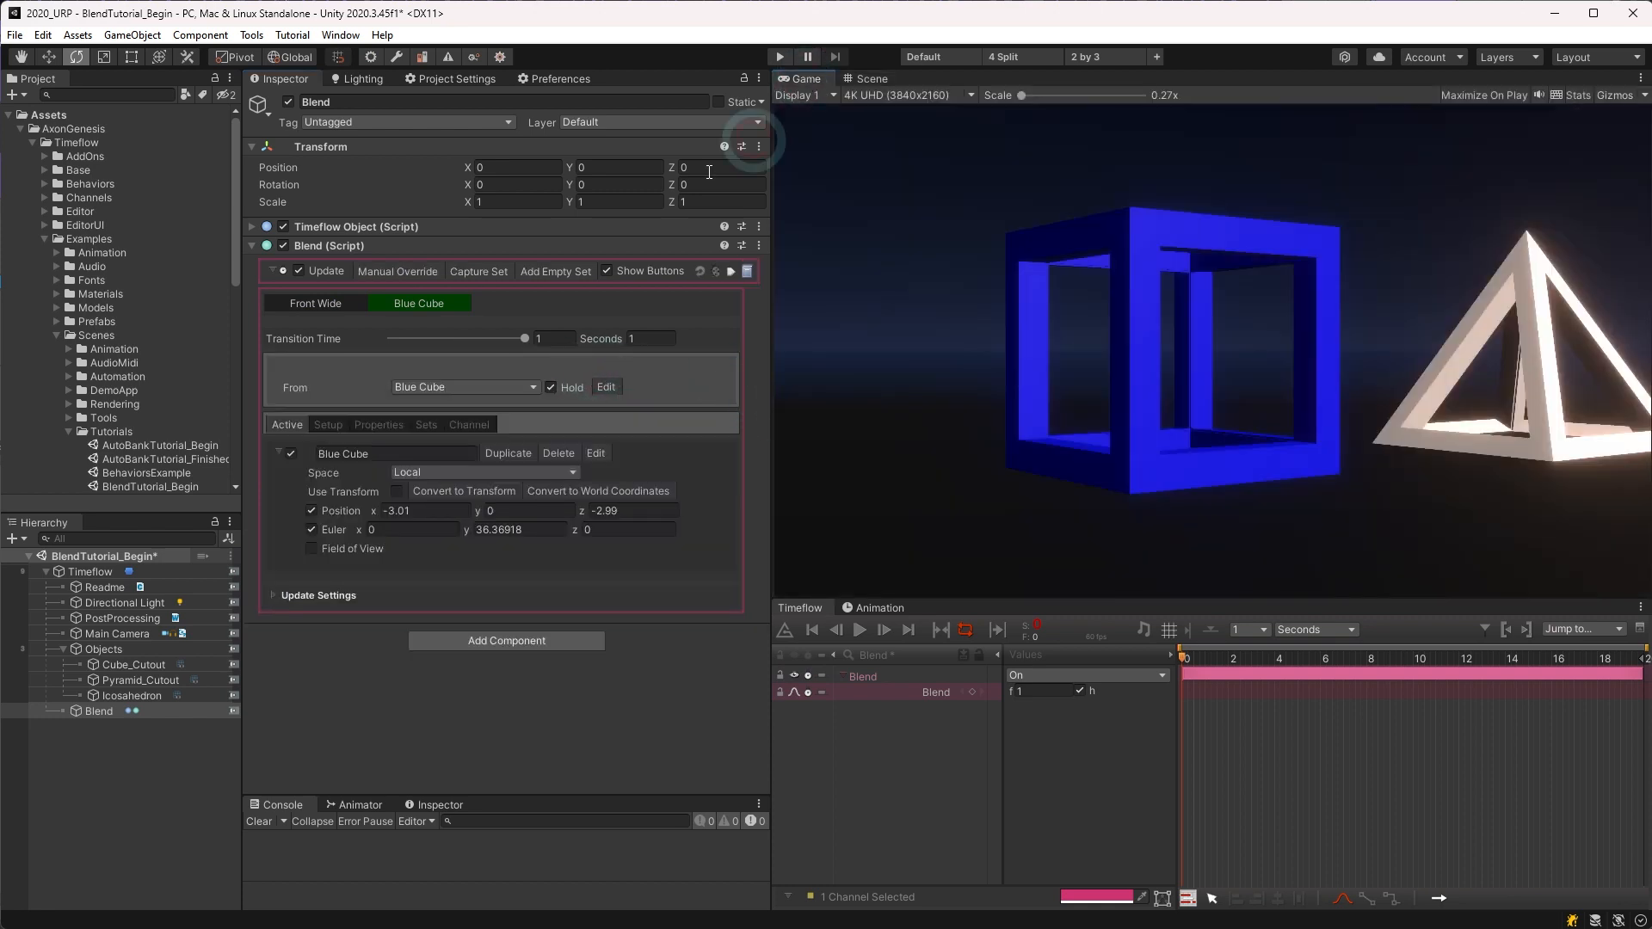
click(322, 302)
click(420, 303)
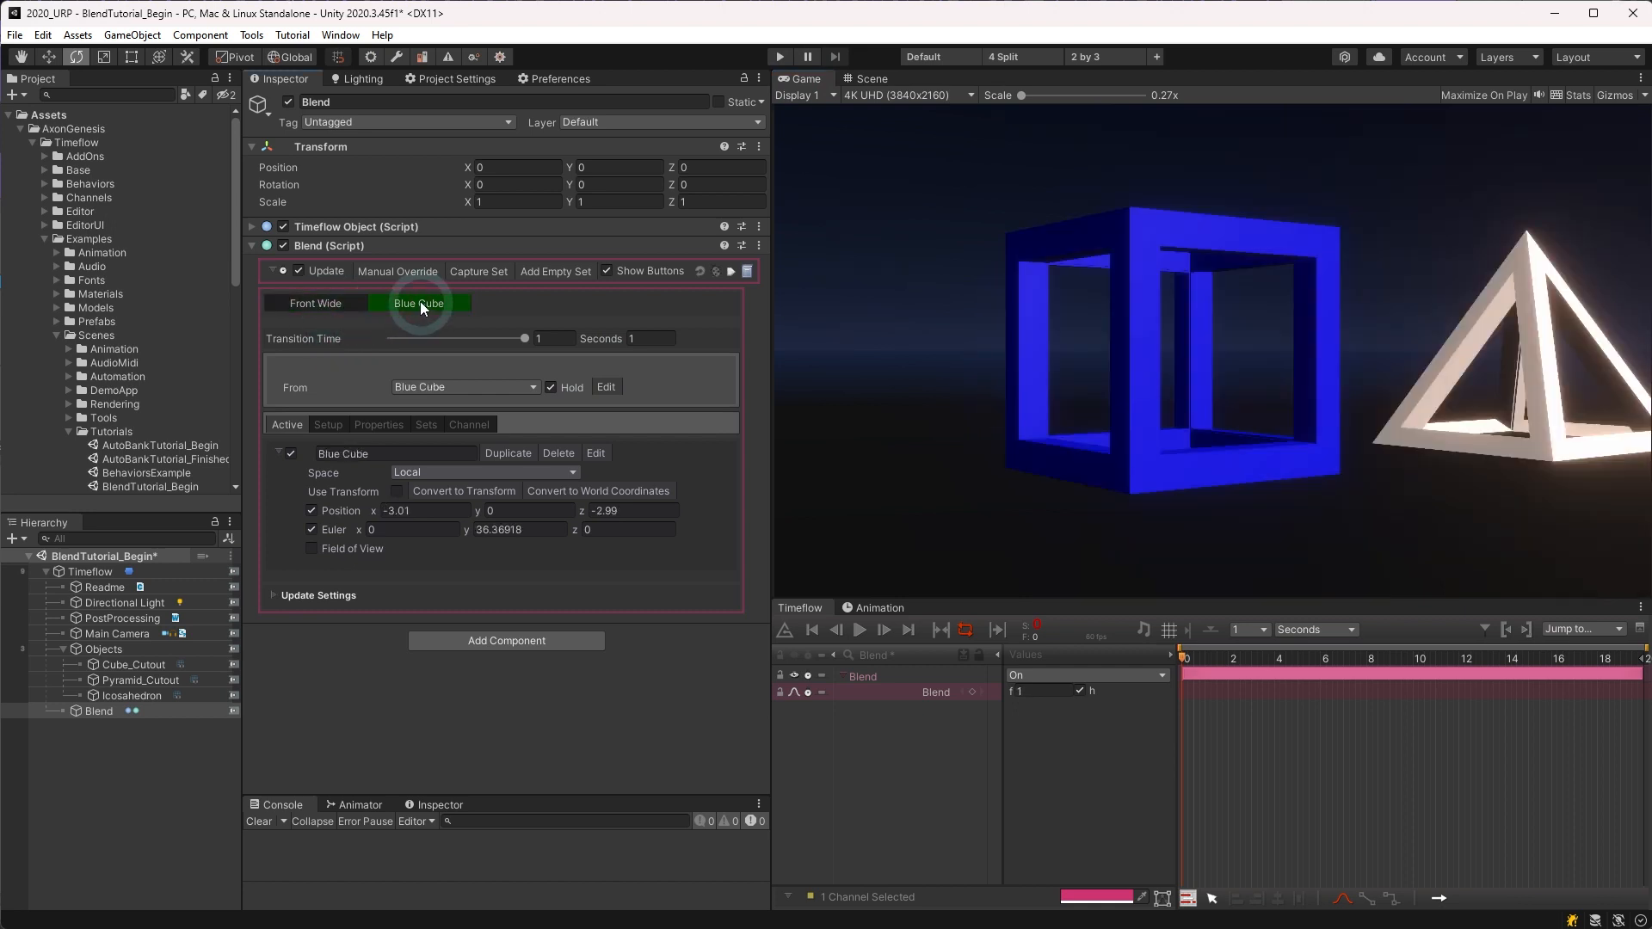
Step: Disable Hold on the Blend, choose Front Wide as the To set, and bring the blend amount to 0
click(550, 388)
click(480, 406)
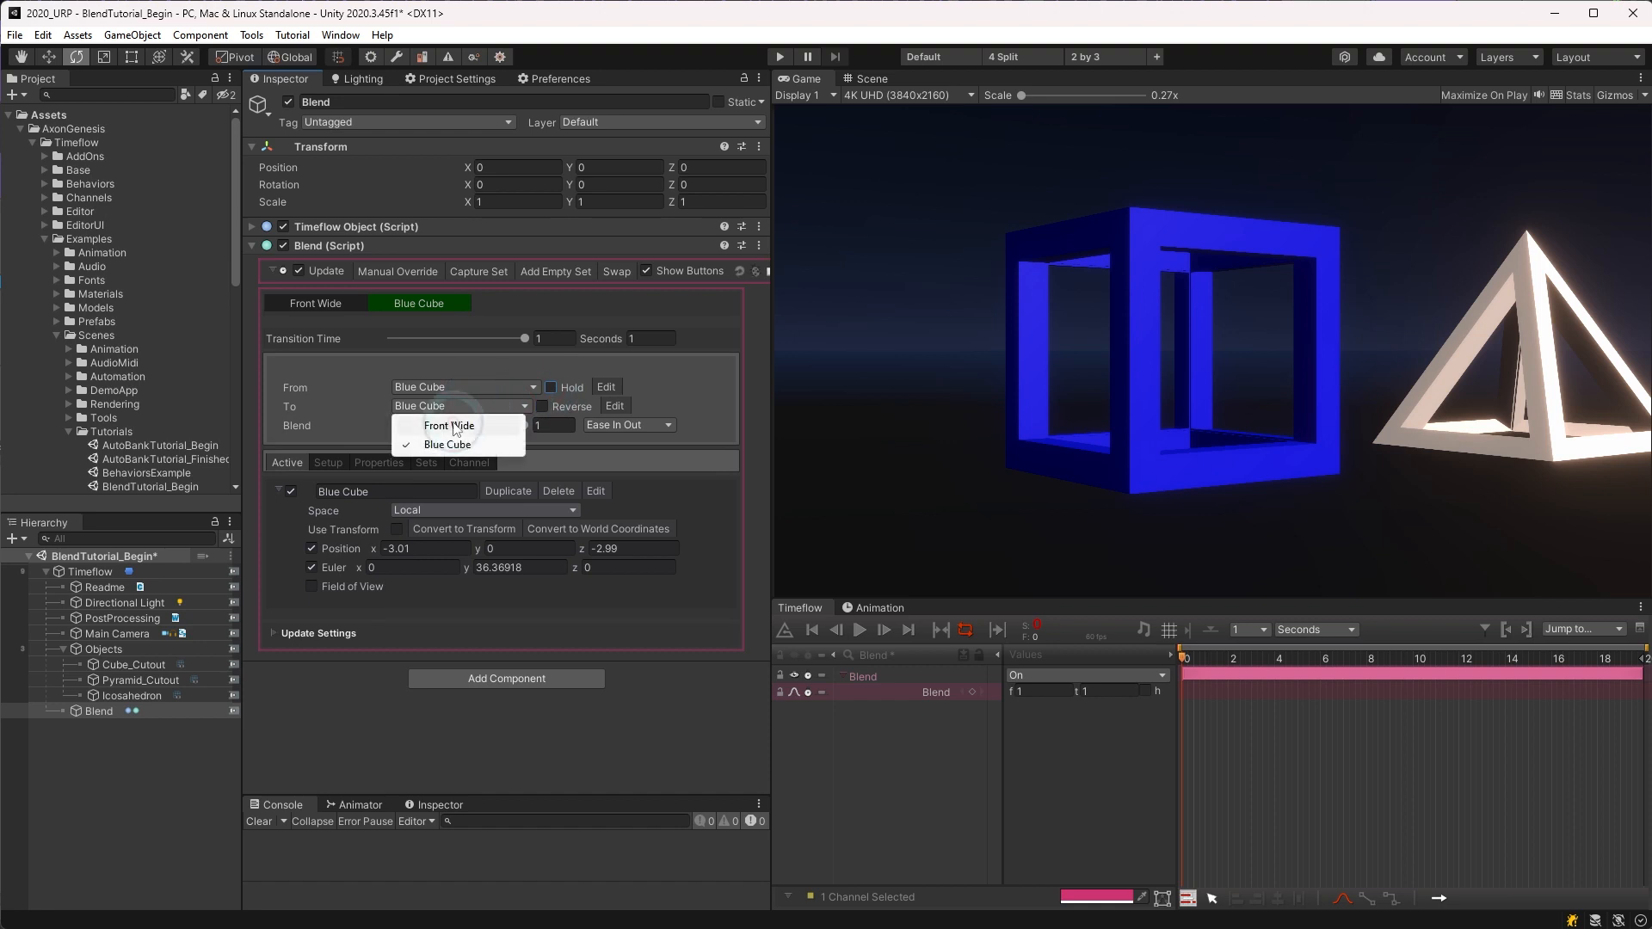
click(492, 426)
drag(519, 425, 392, 425)
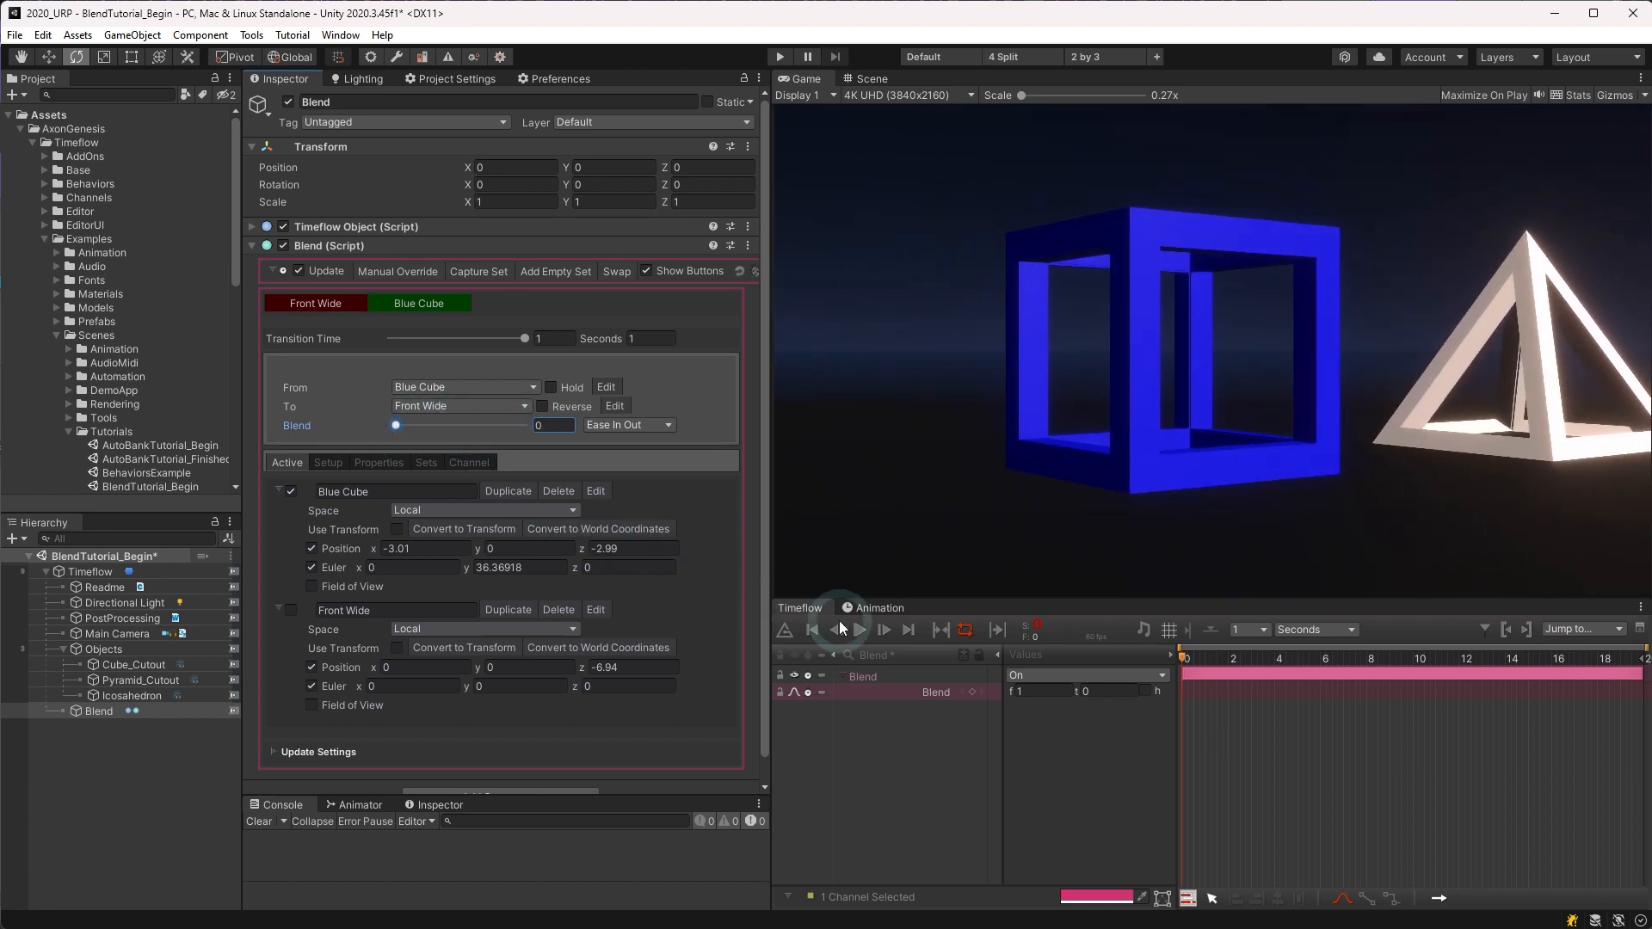
Step: Play the timeline and preview the transitions to Blue Cube and back to Front Wide
click(860, 630)
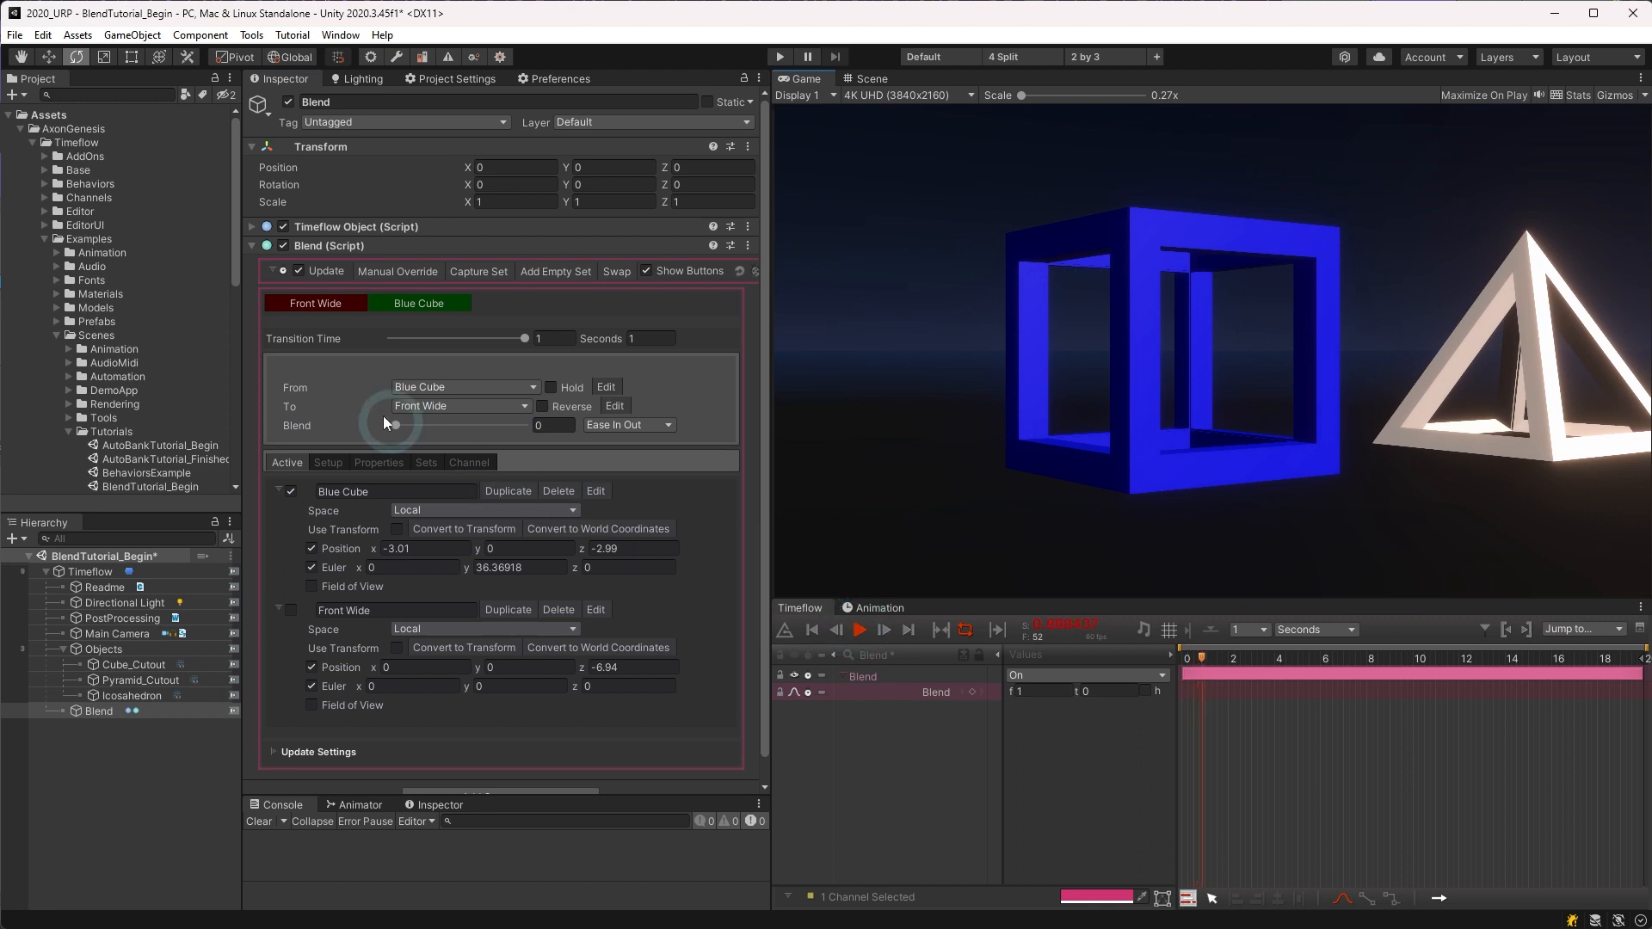
click(403, 308)
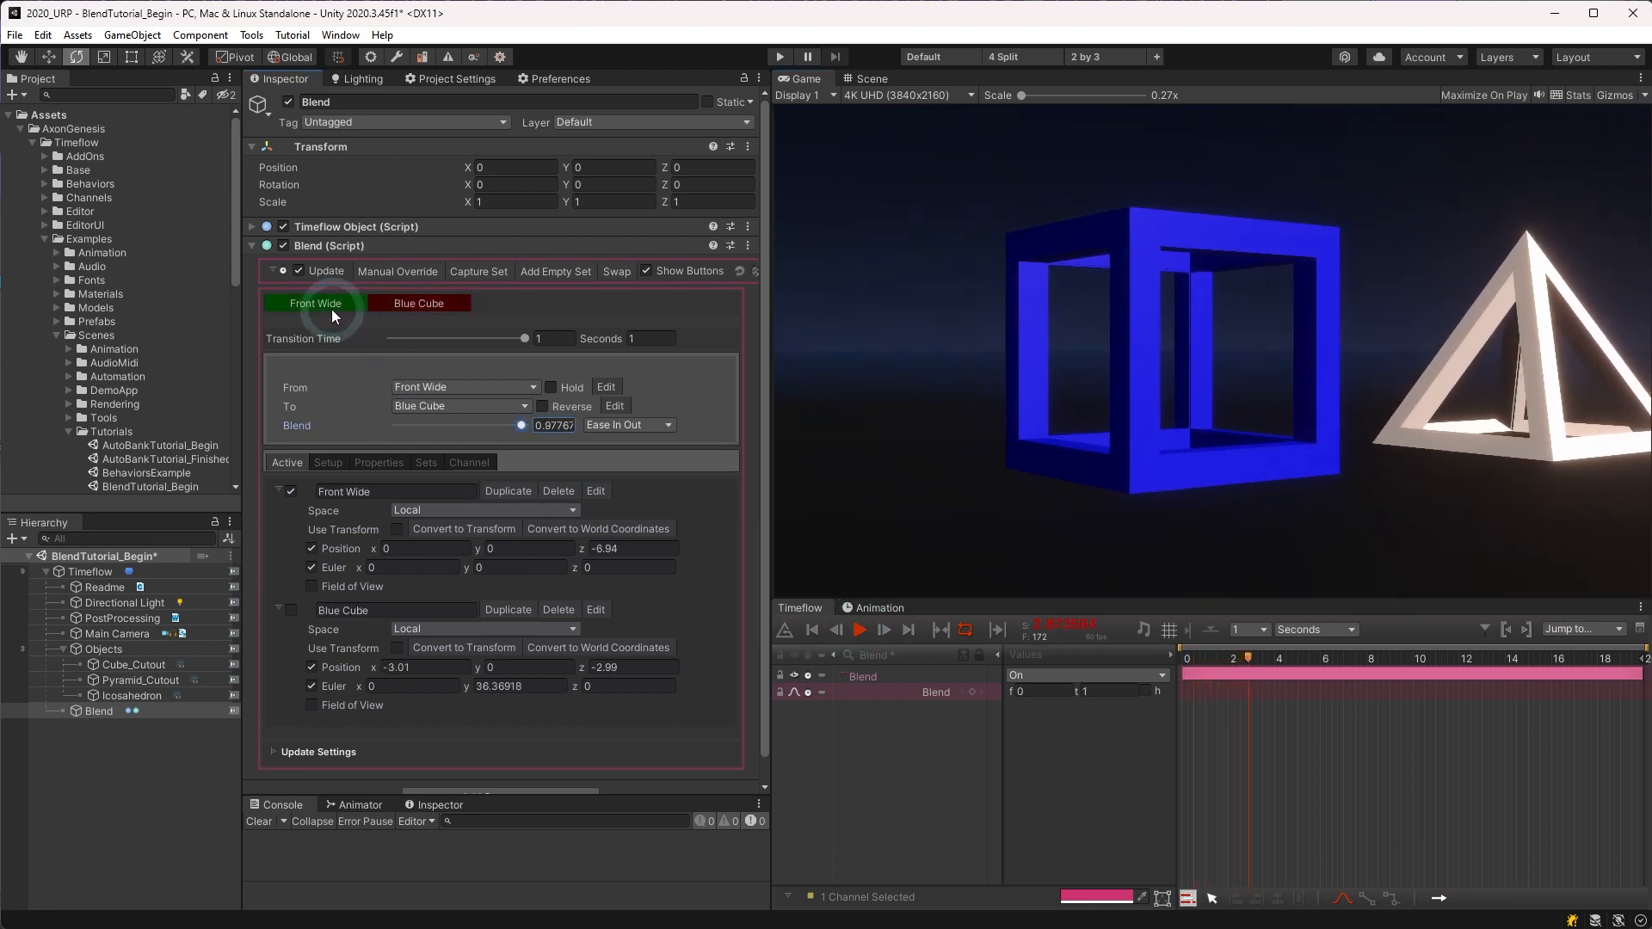
click(331, 308)
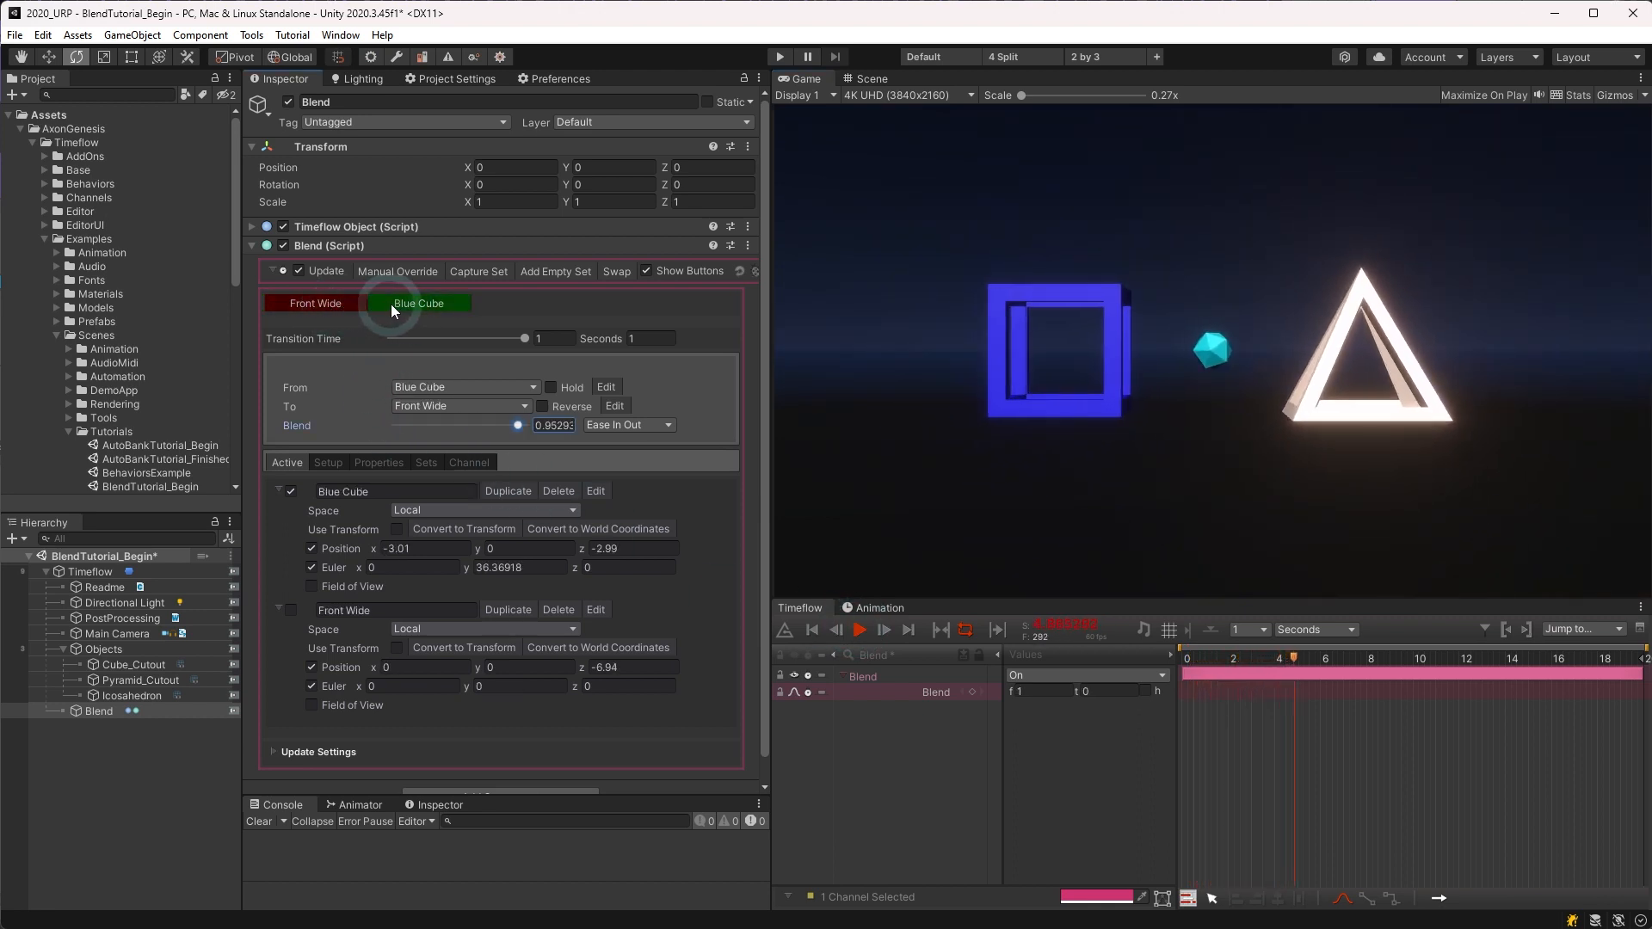
Step: Set the transition time to 2 seconds and preview the blends to Blue Cube and back to Front Wide
text(2)
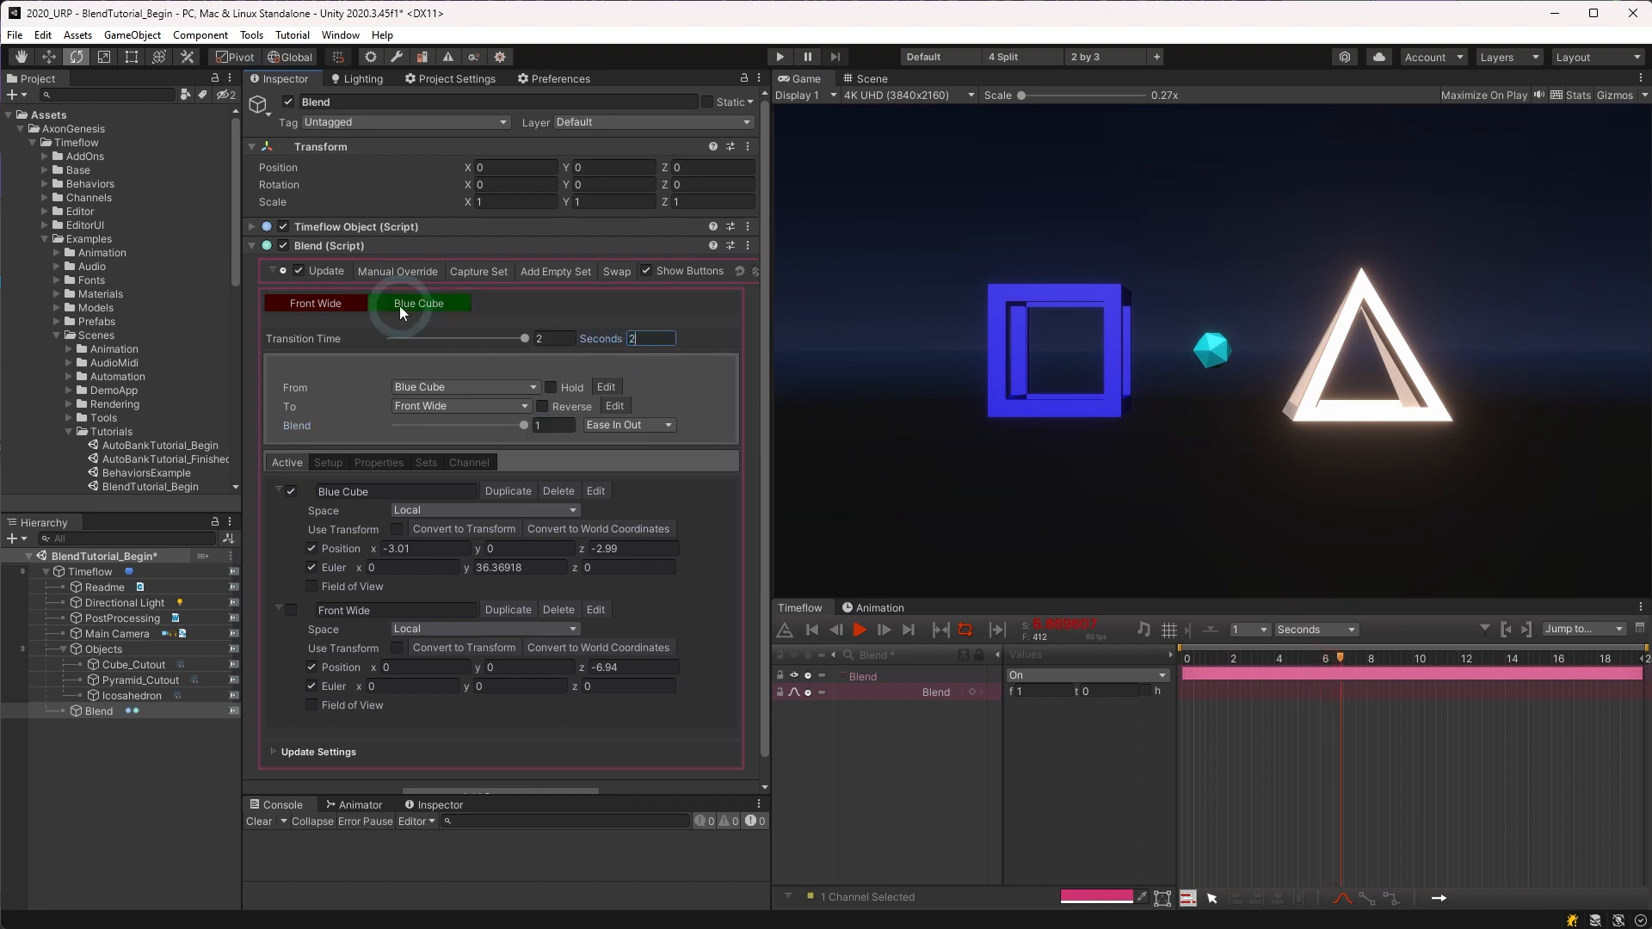
click(401, 303)
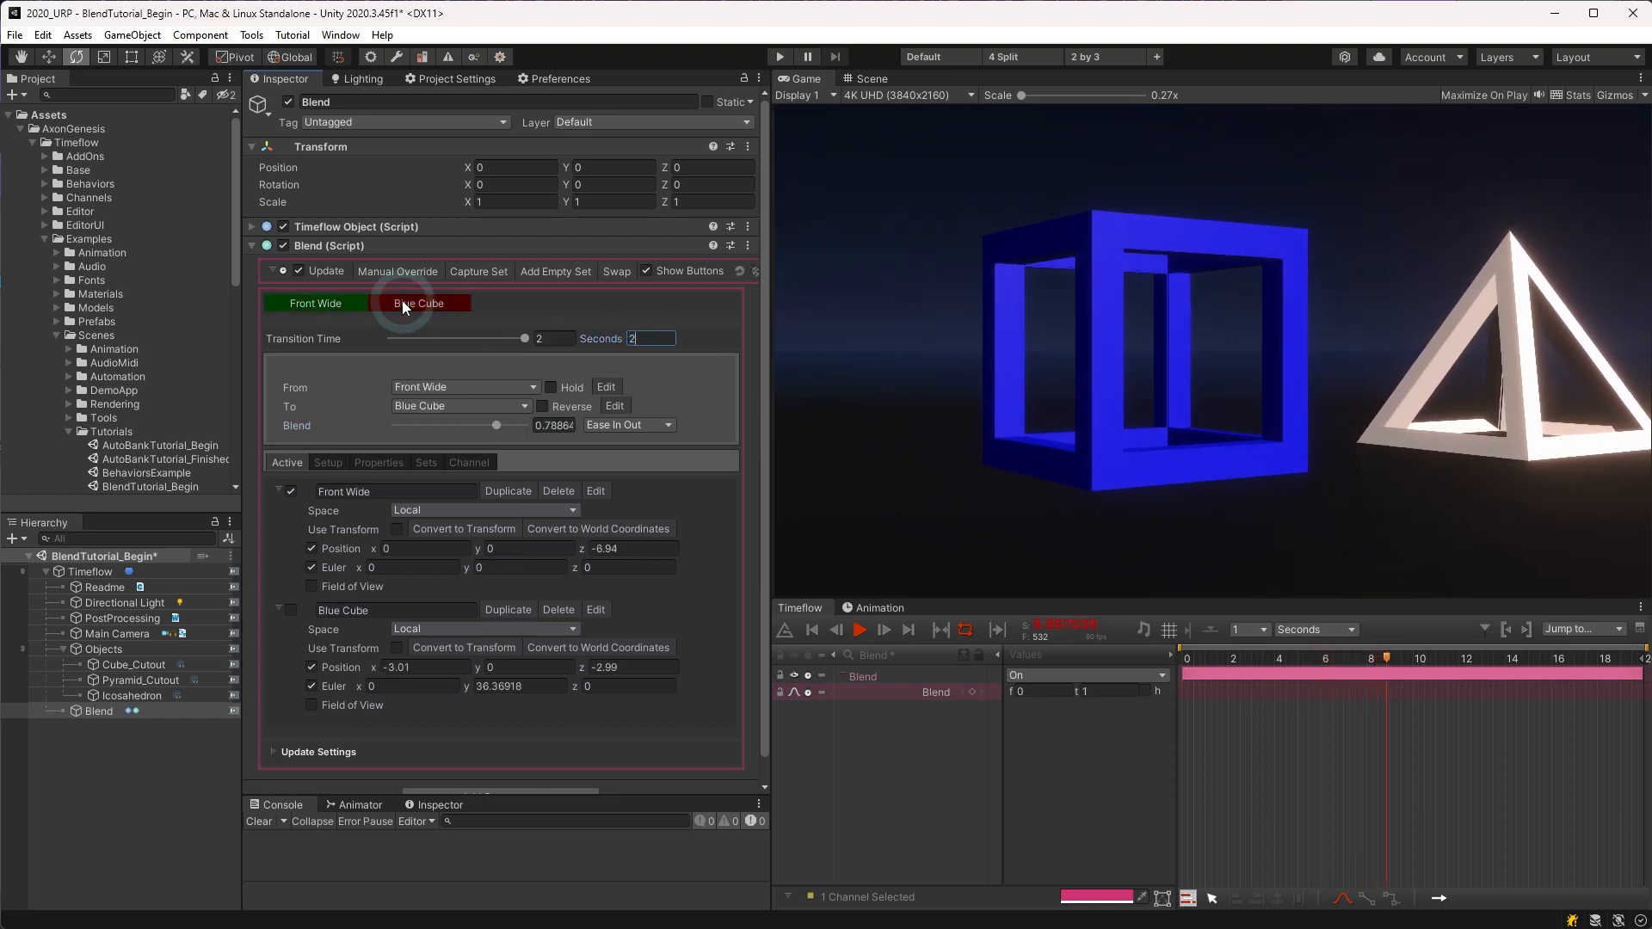
click(335, 303)
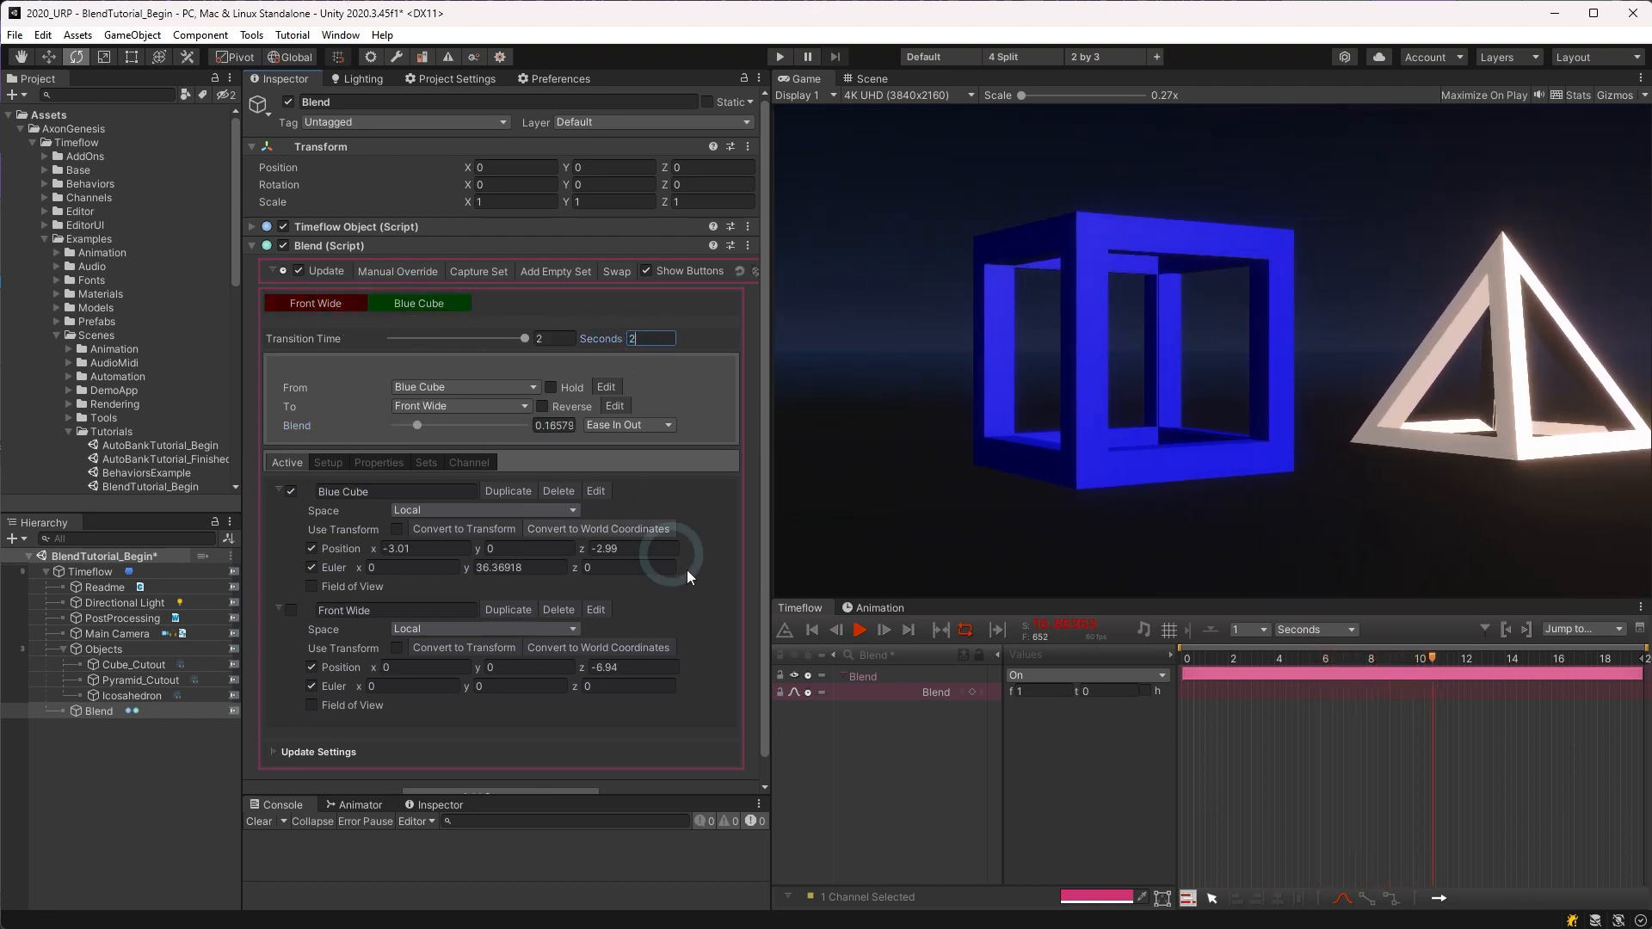
Step: Stop playback and add a keyframe to the Blend channel at time 0
click(855, 629)
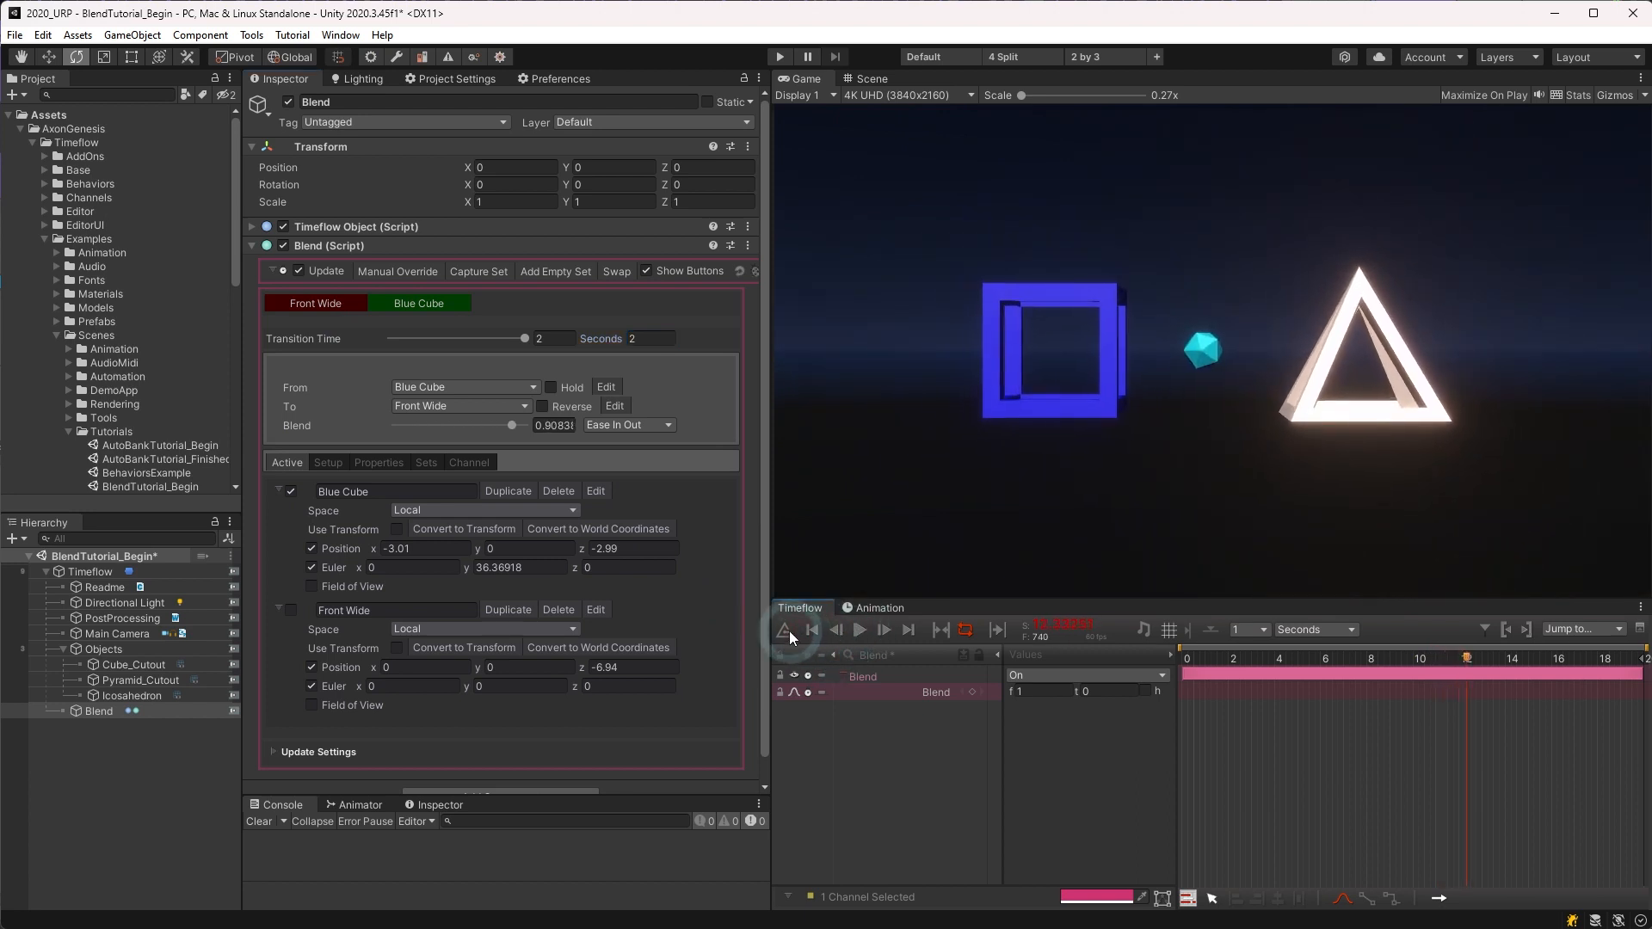
click(812, 629)
click(973, 692)
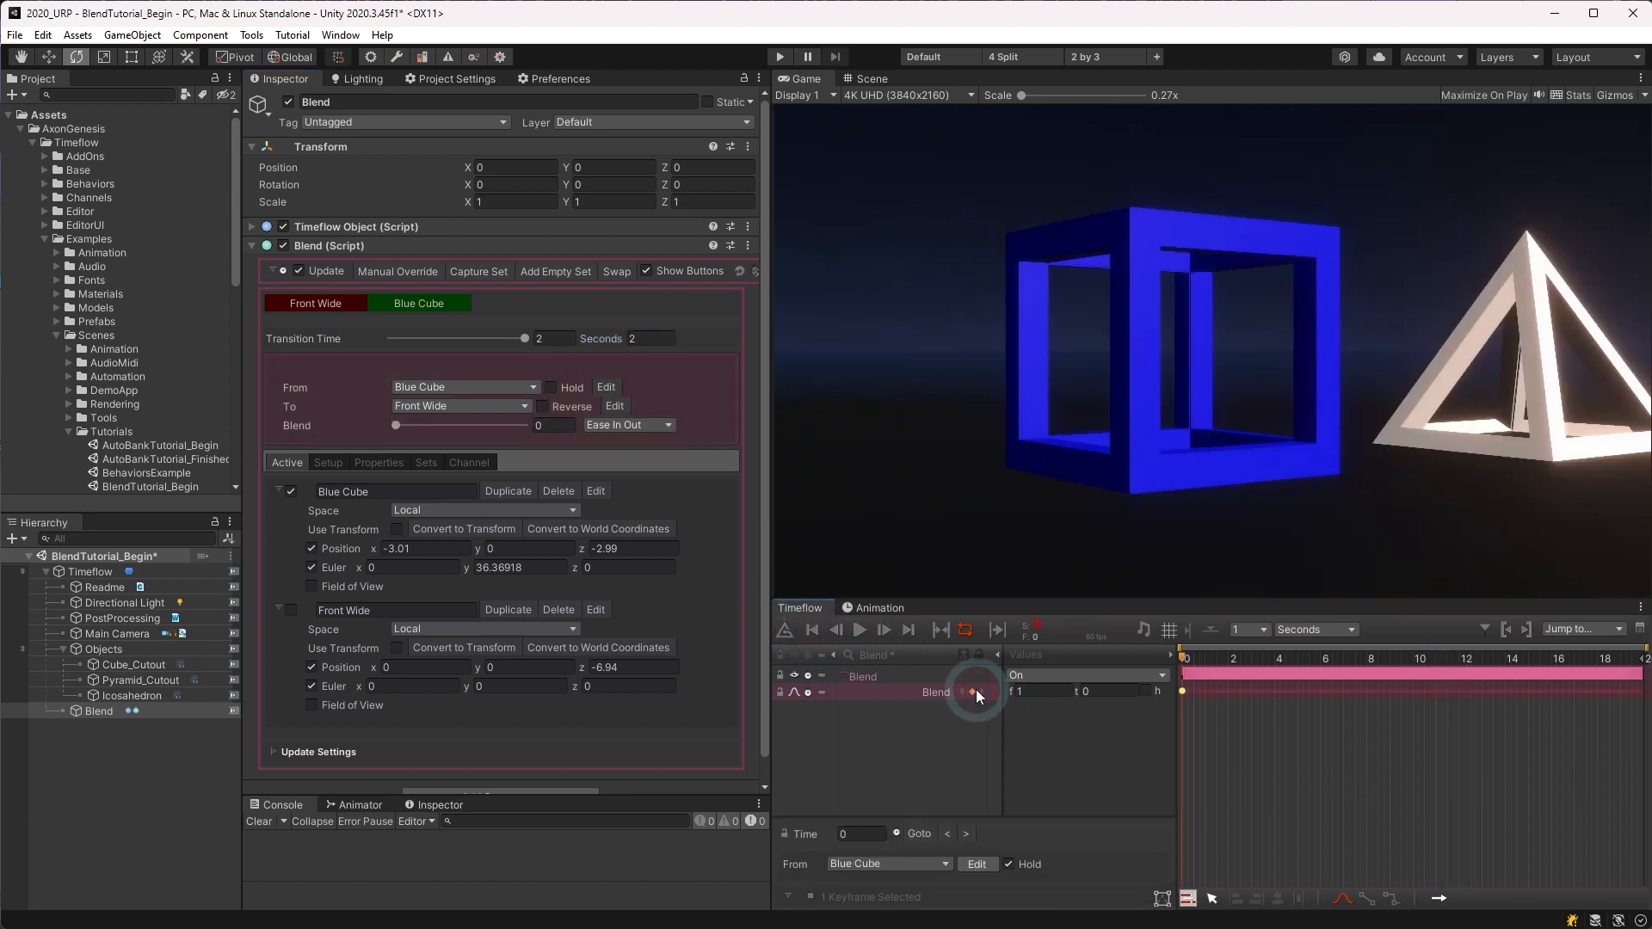
Step: Play the timeline with Manual Override enabled and blend to Front Wide and back to Blue Cube
click(859, 631)
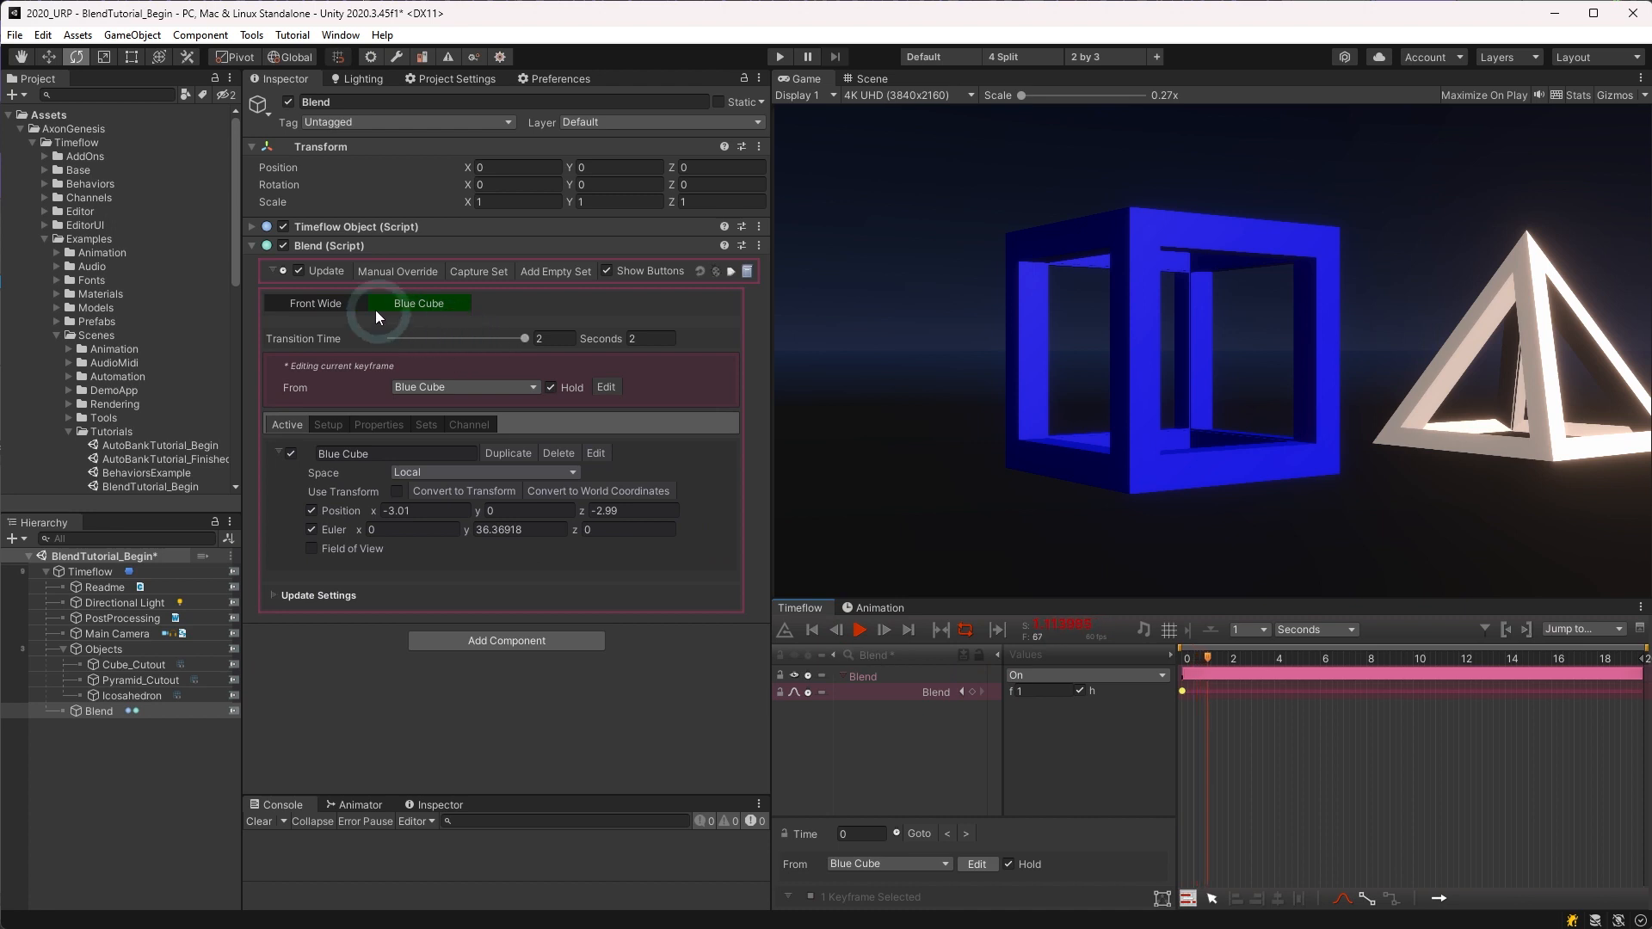
click(383, 269)
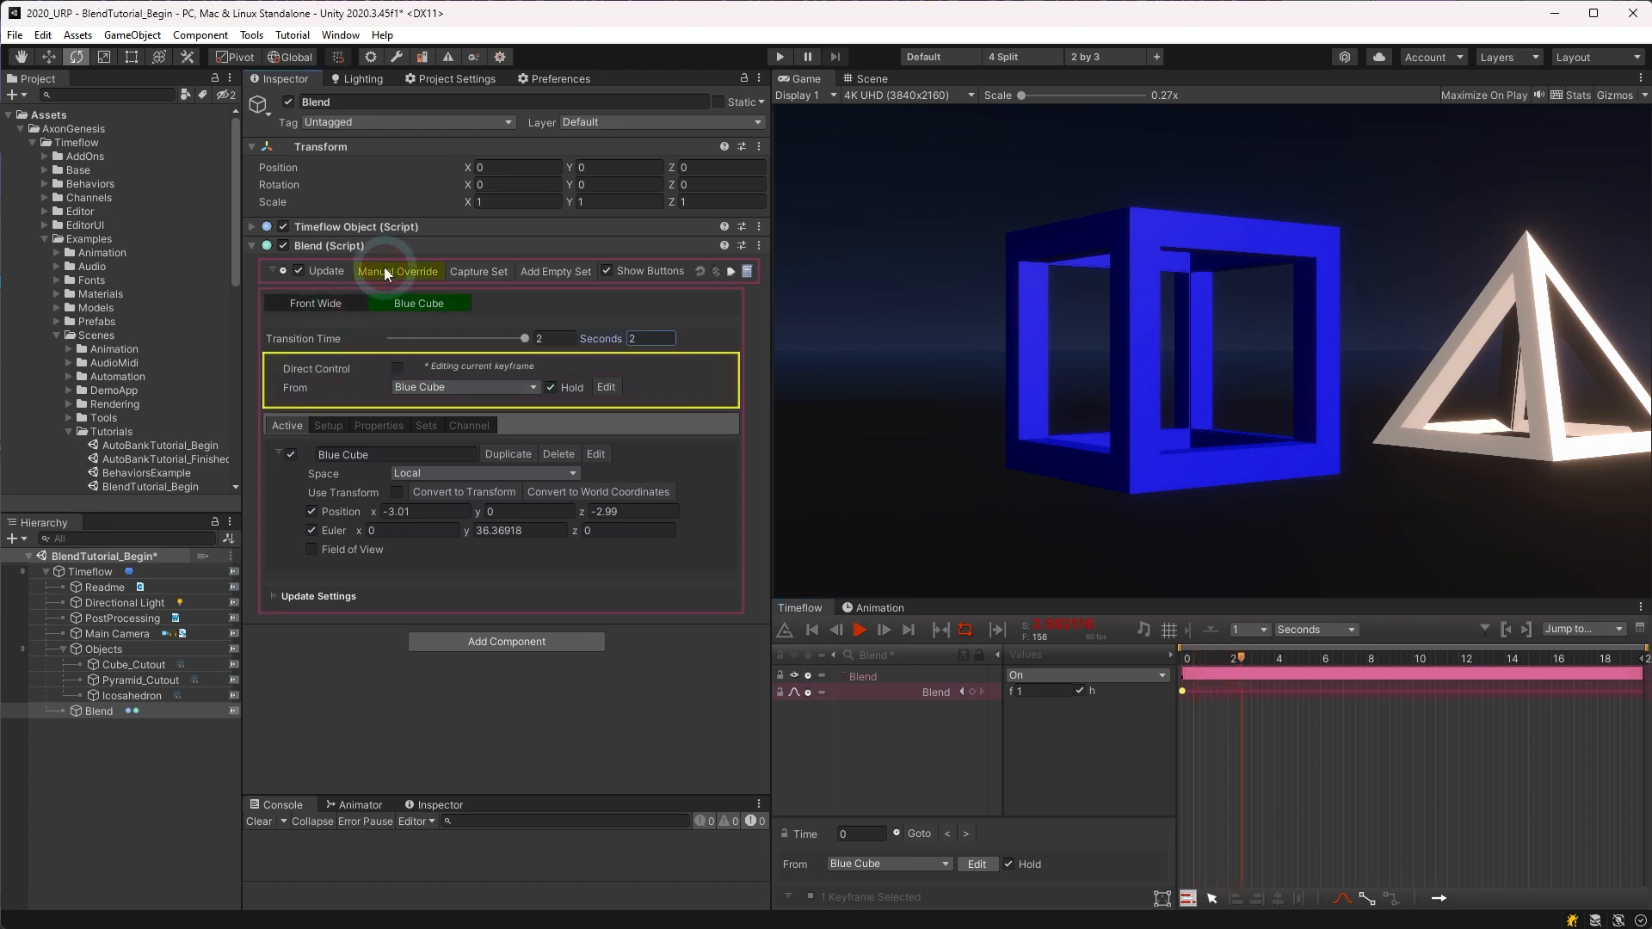
click(327, 301)
click(406, 309)
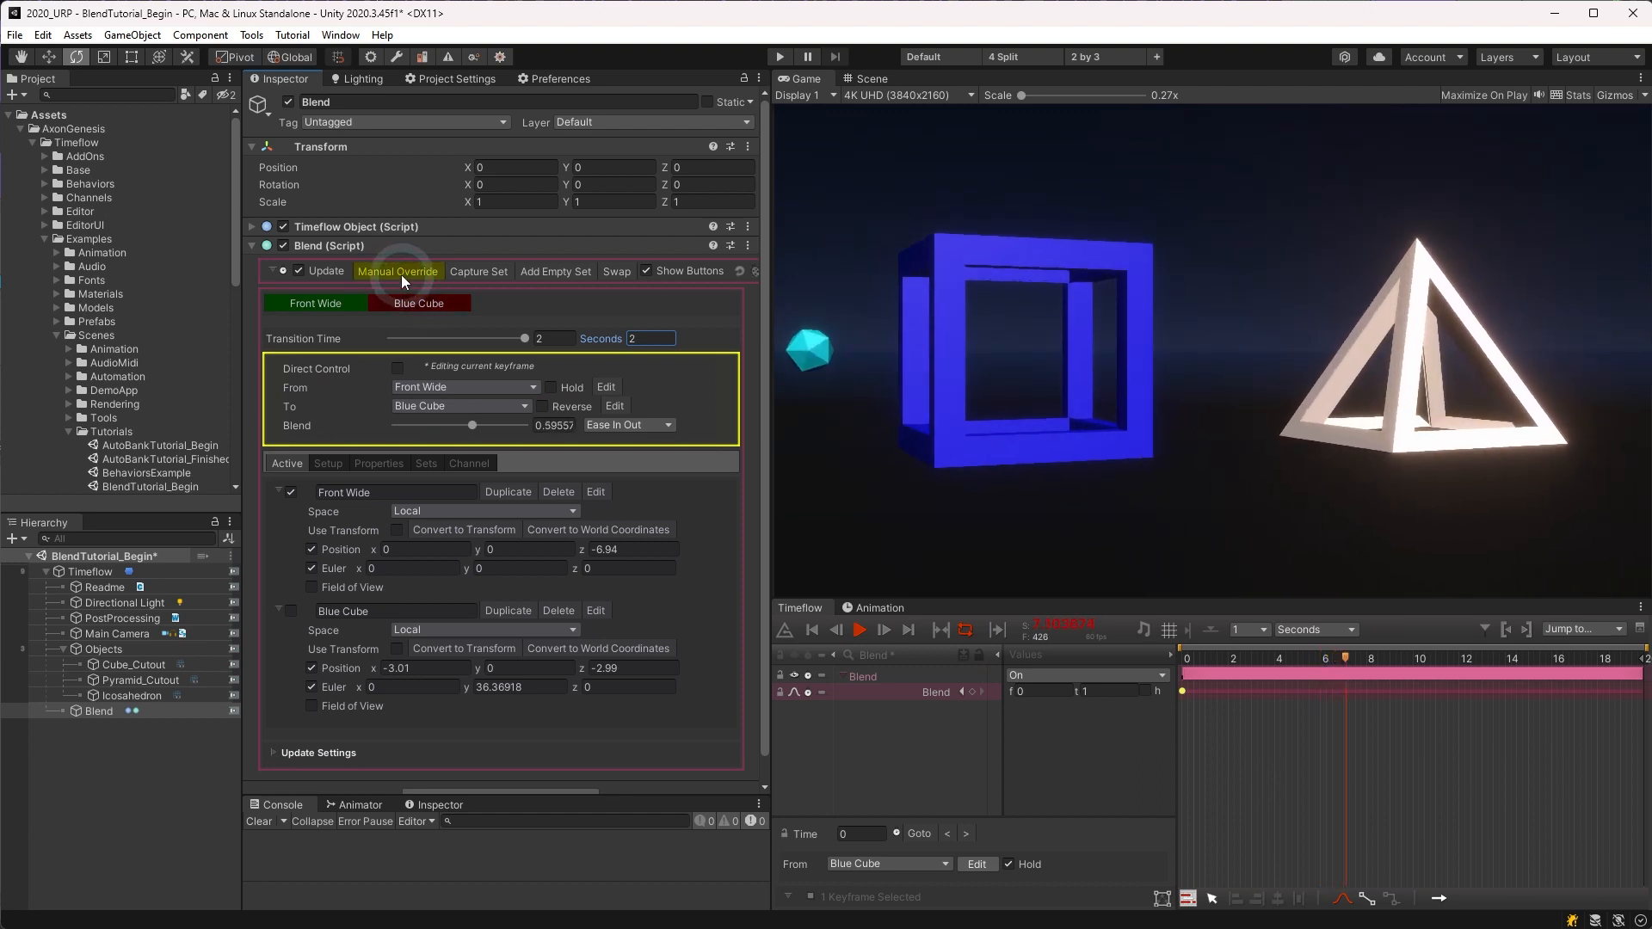
Step: Turn off Manual Override during playback and try switching between the Front Wide and Blue Cube sets
click(401, 273)
click(348, 303)
click(397, 301)
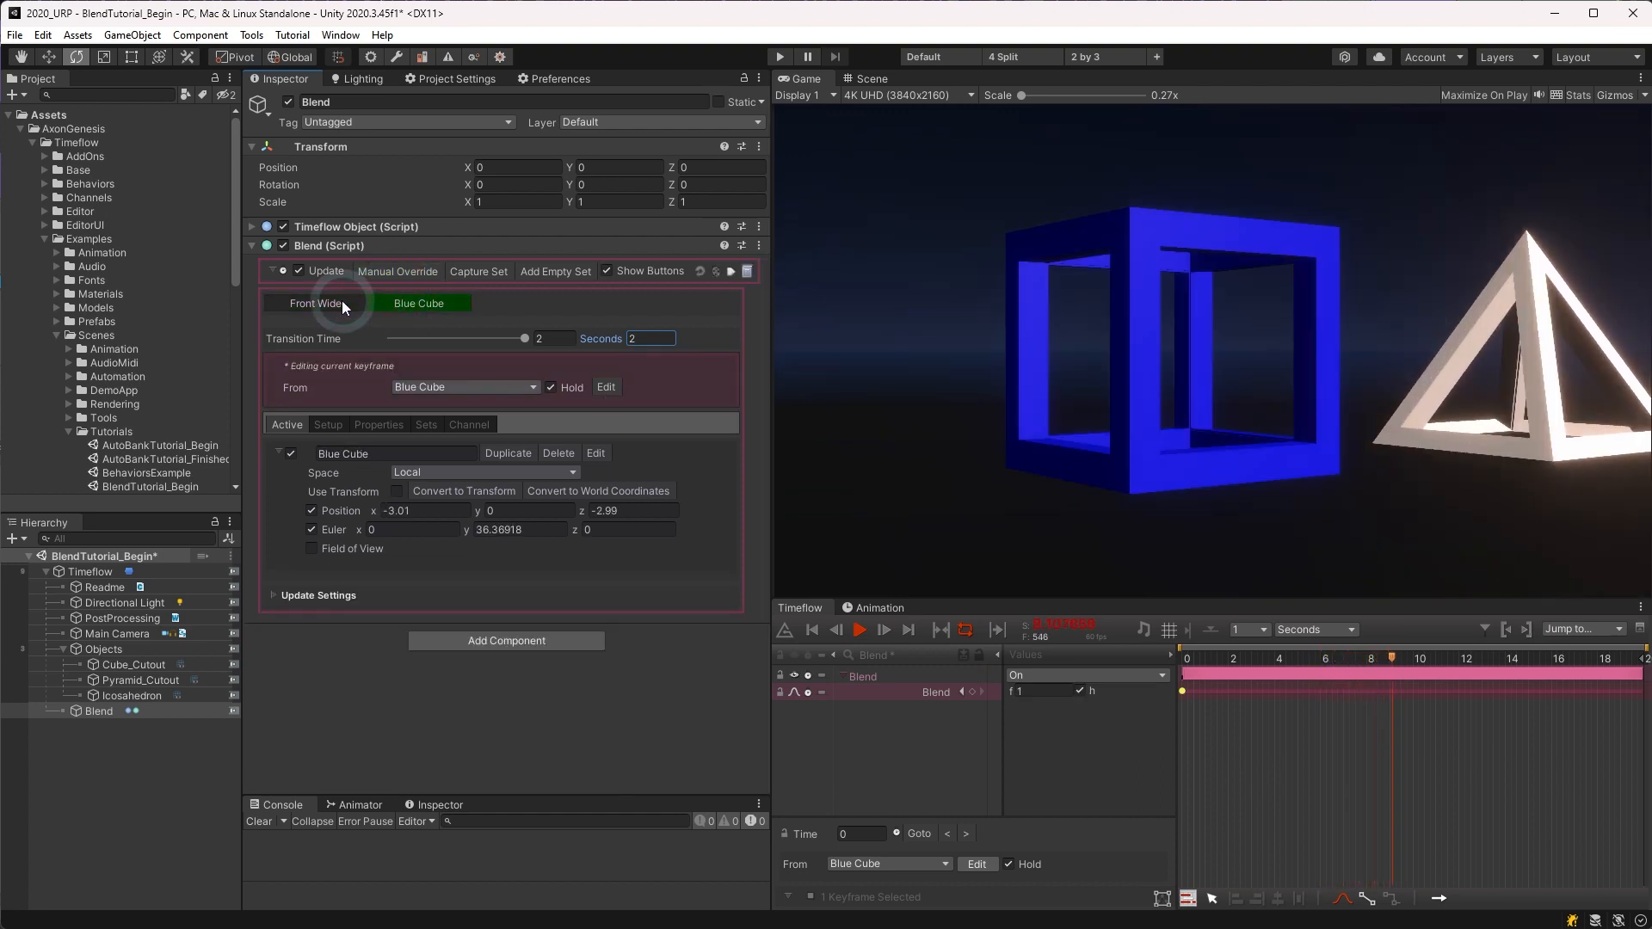
click(343, 301)
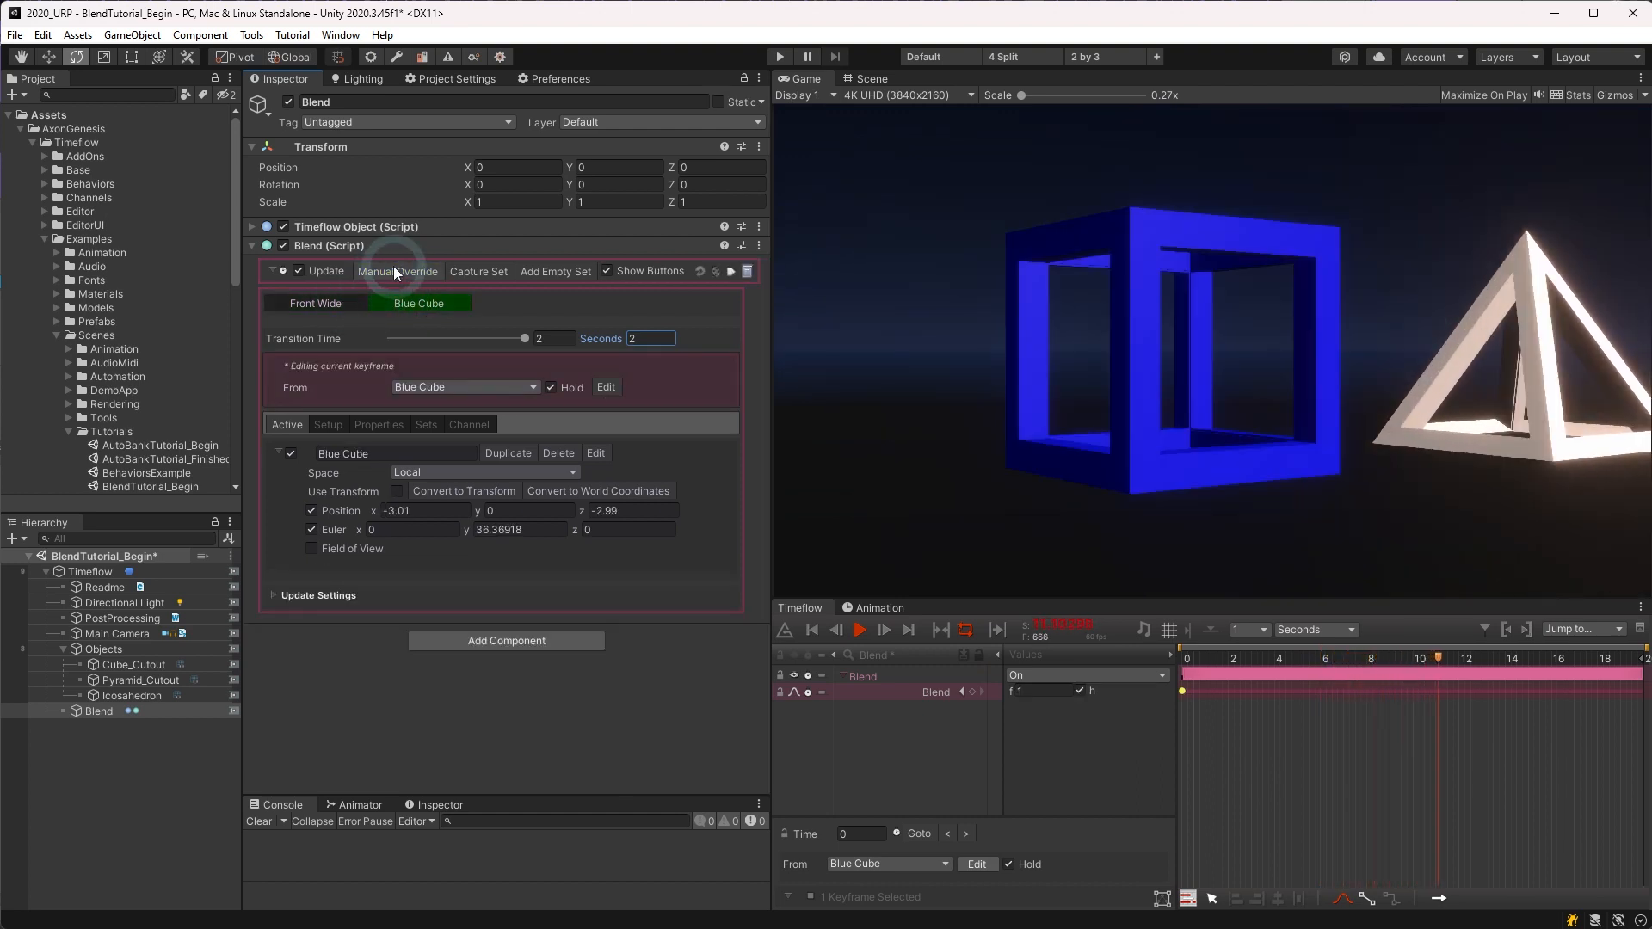
Step: Re-enable Manual Override and return the stopped timeline to its start
click(395, 270)
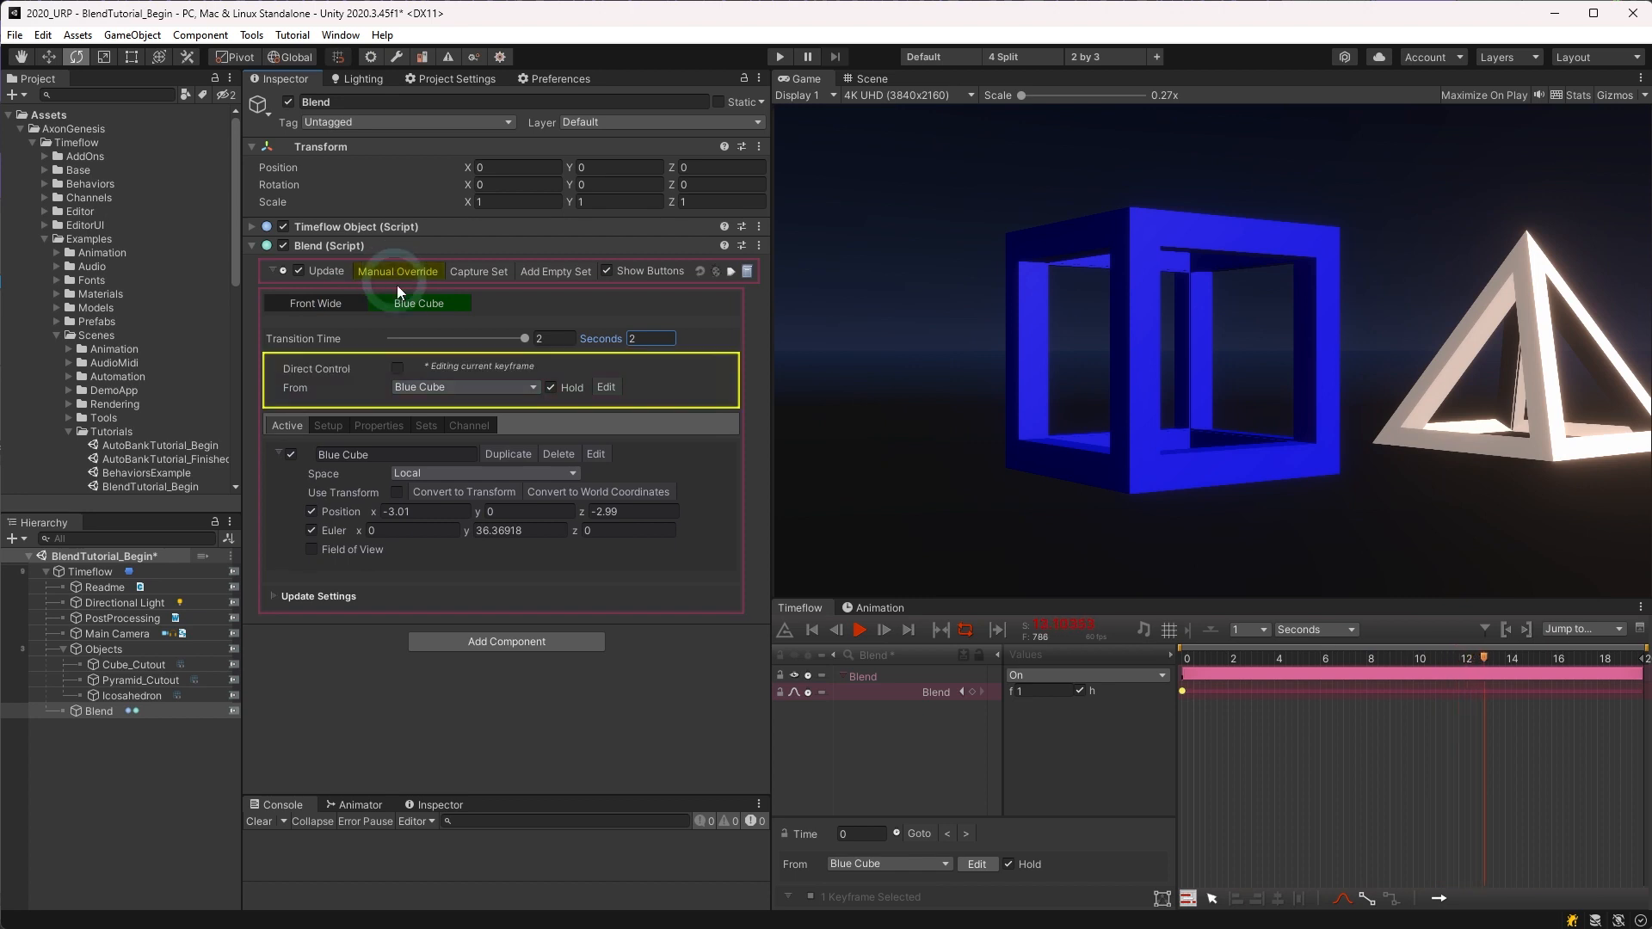
click(859, 632)
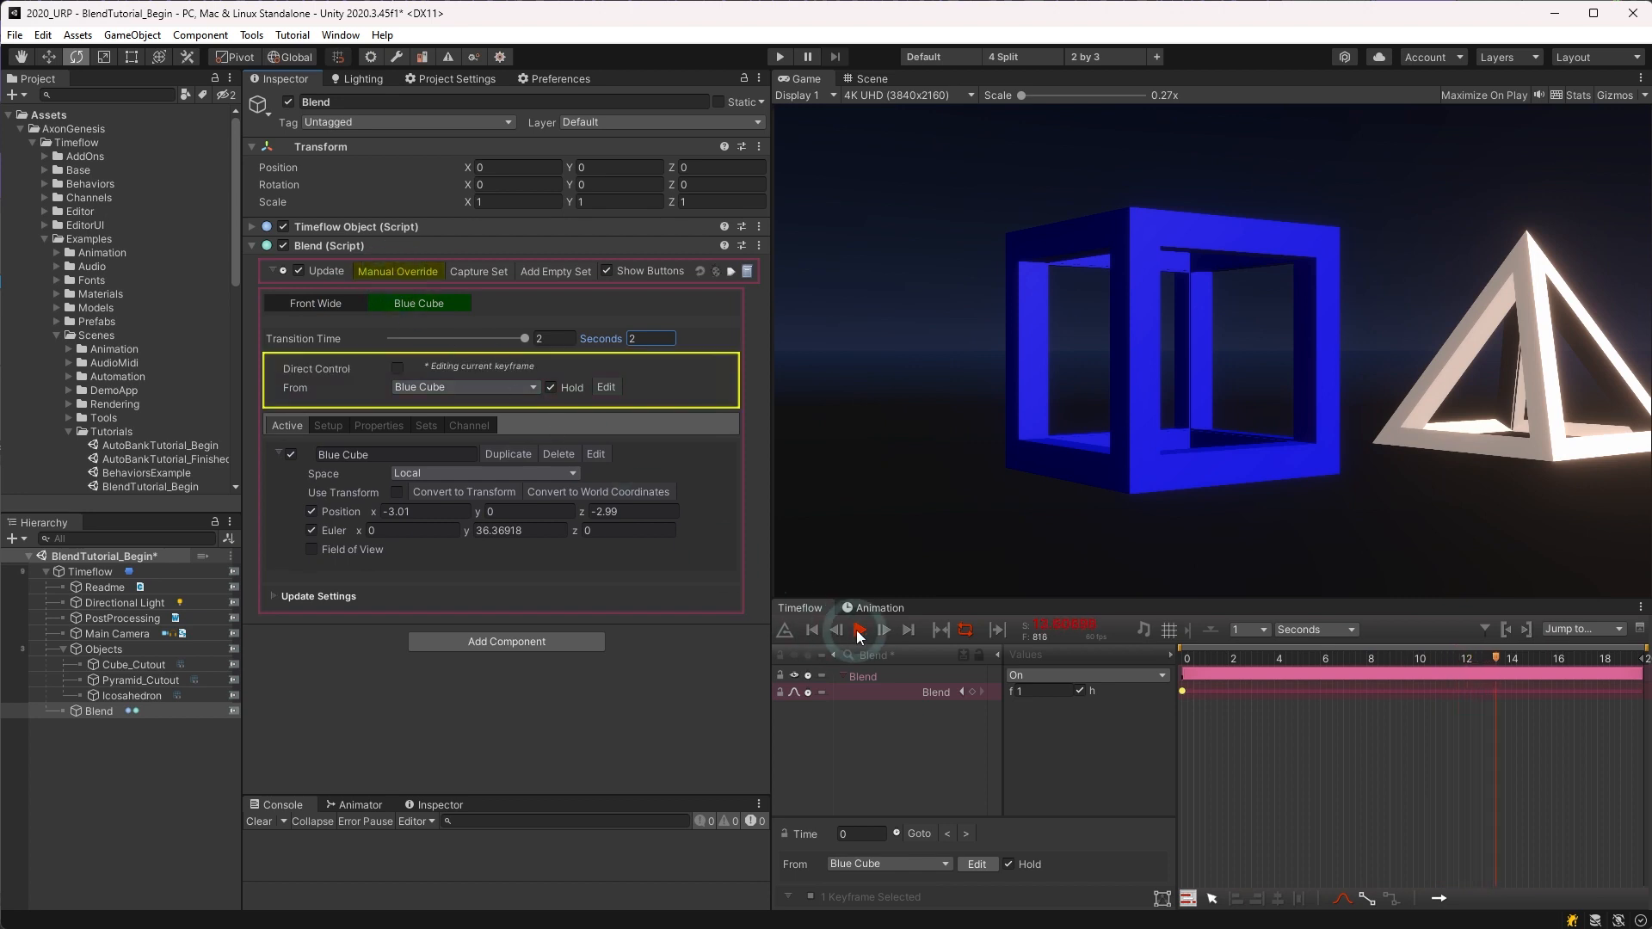
click(813, 632)
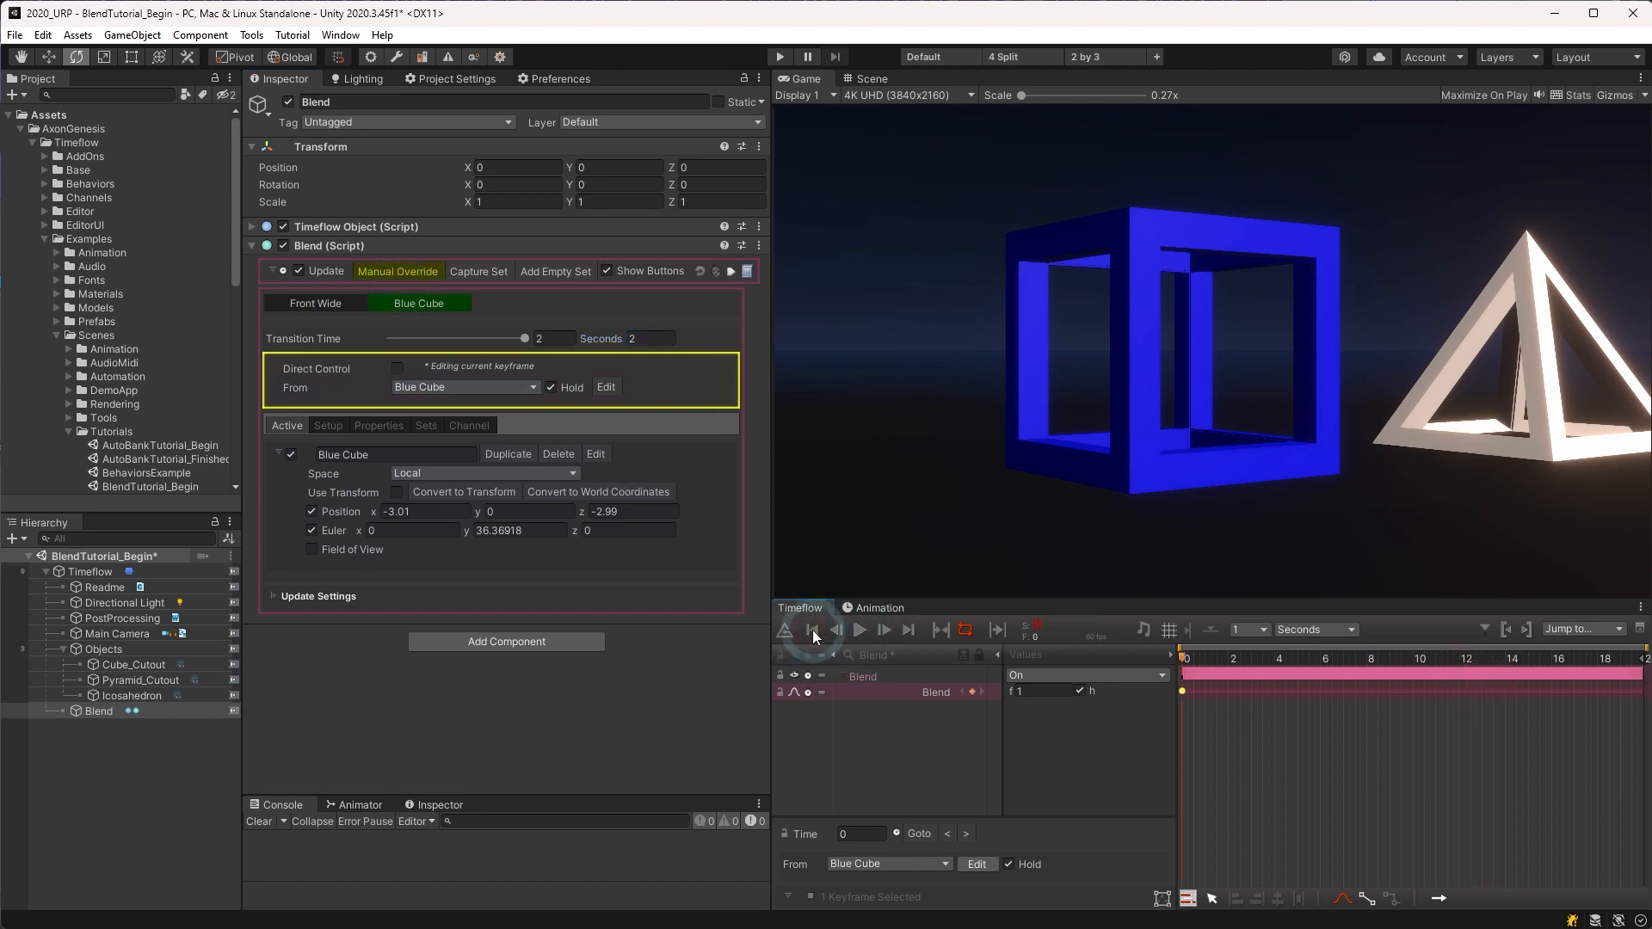
Step: Duplicate the Blue Cube set and name the copy White Pyramid
click(516, 456)
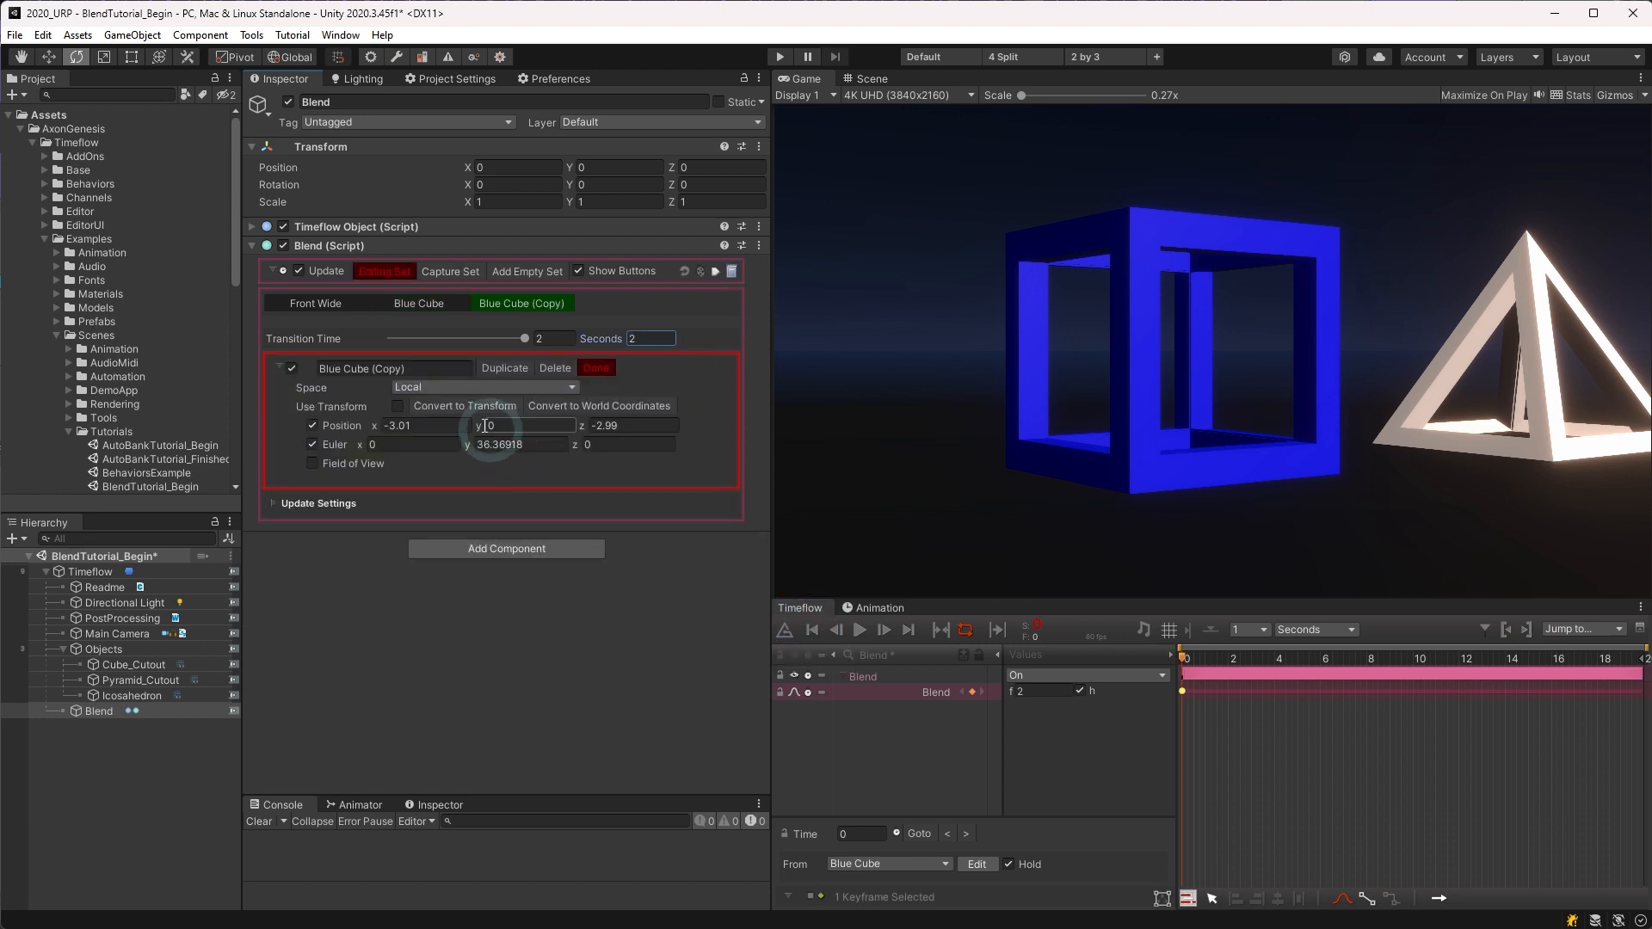
click(372, 368)
text(White)
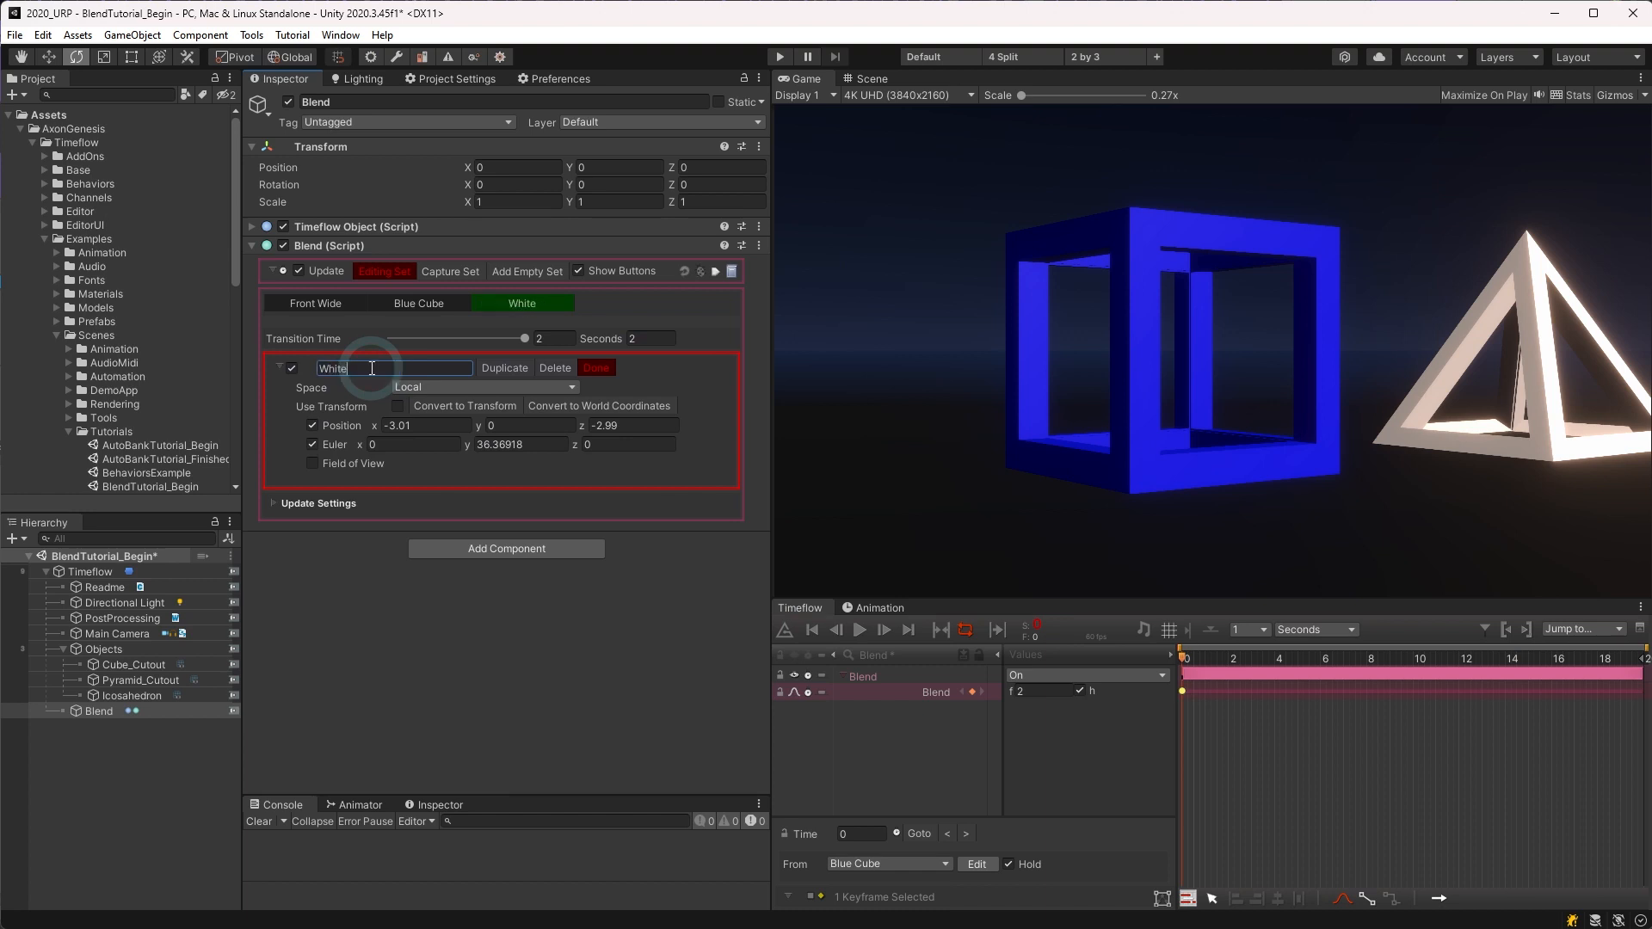
text( Pyramid)
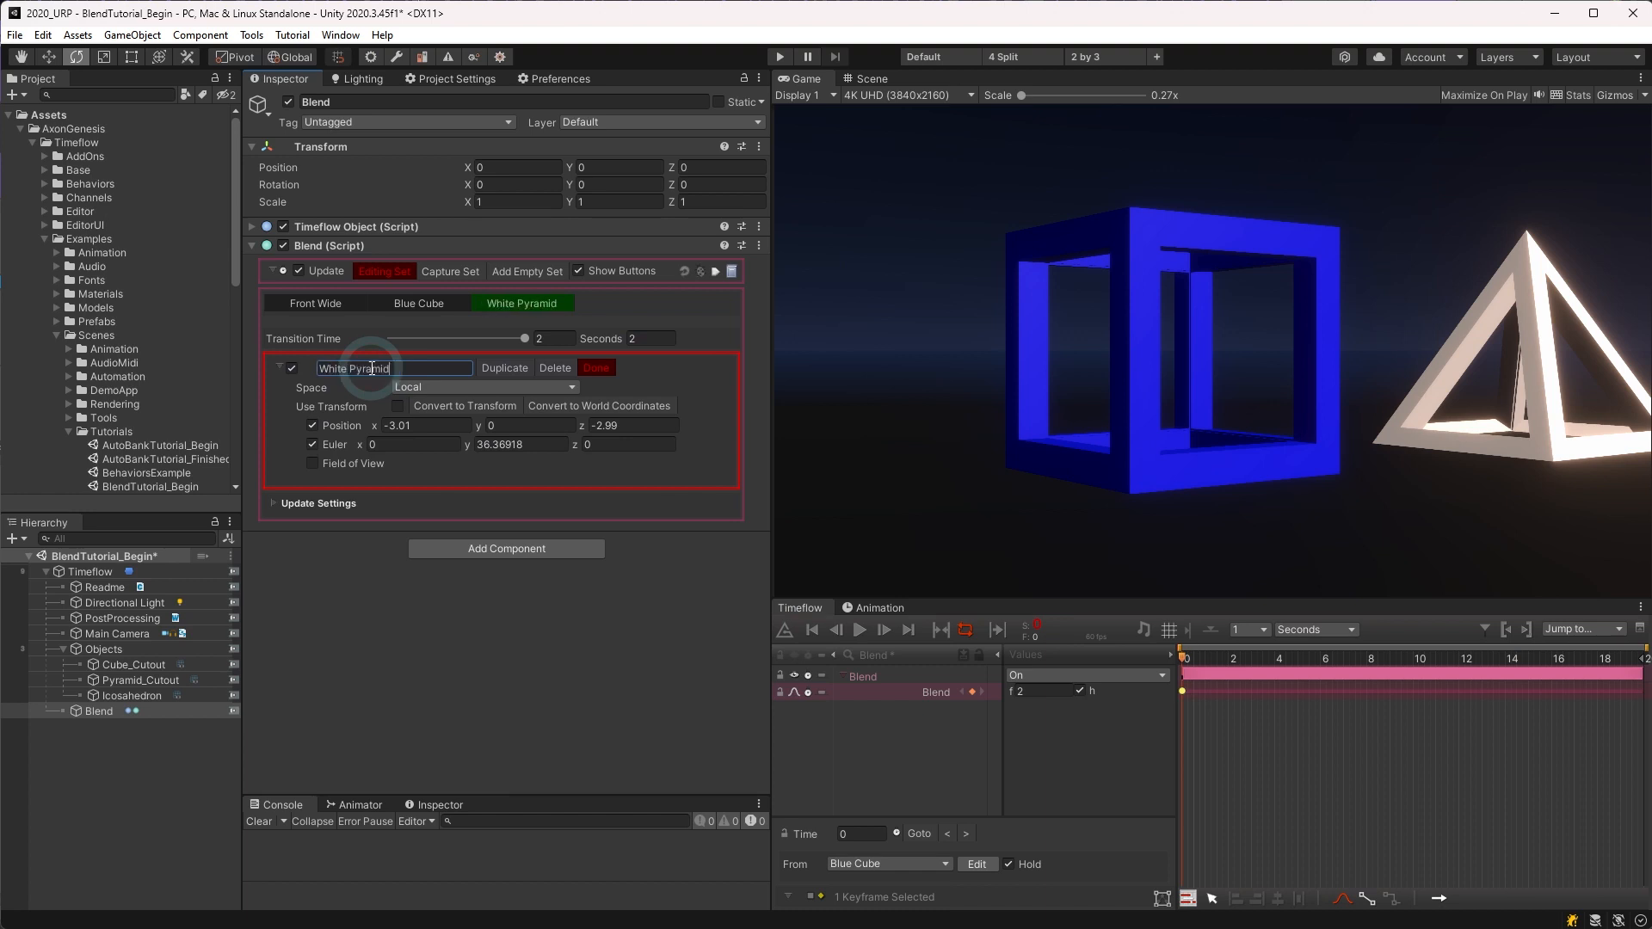
Step: Mirror the White Pyramid view by setting its position X to 3.01 and Euler Y to -36.36918, and finish editing the set
click(424, 422)
key(Home)
key(Delete)
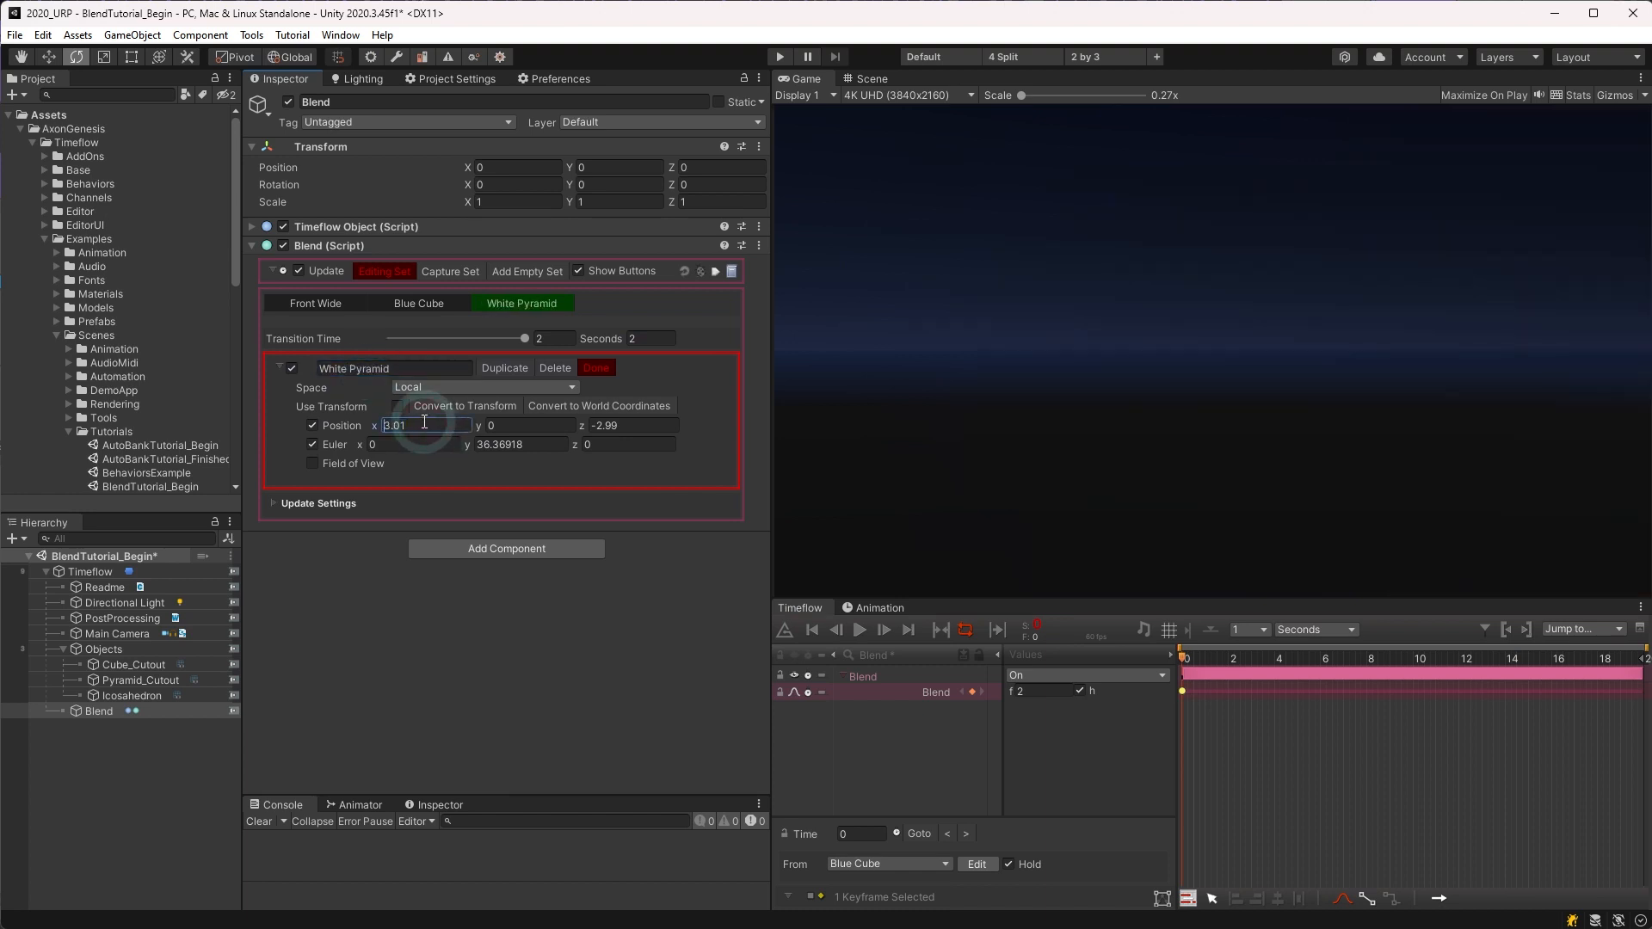
click(520, 444)
key(Home)
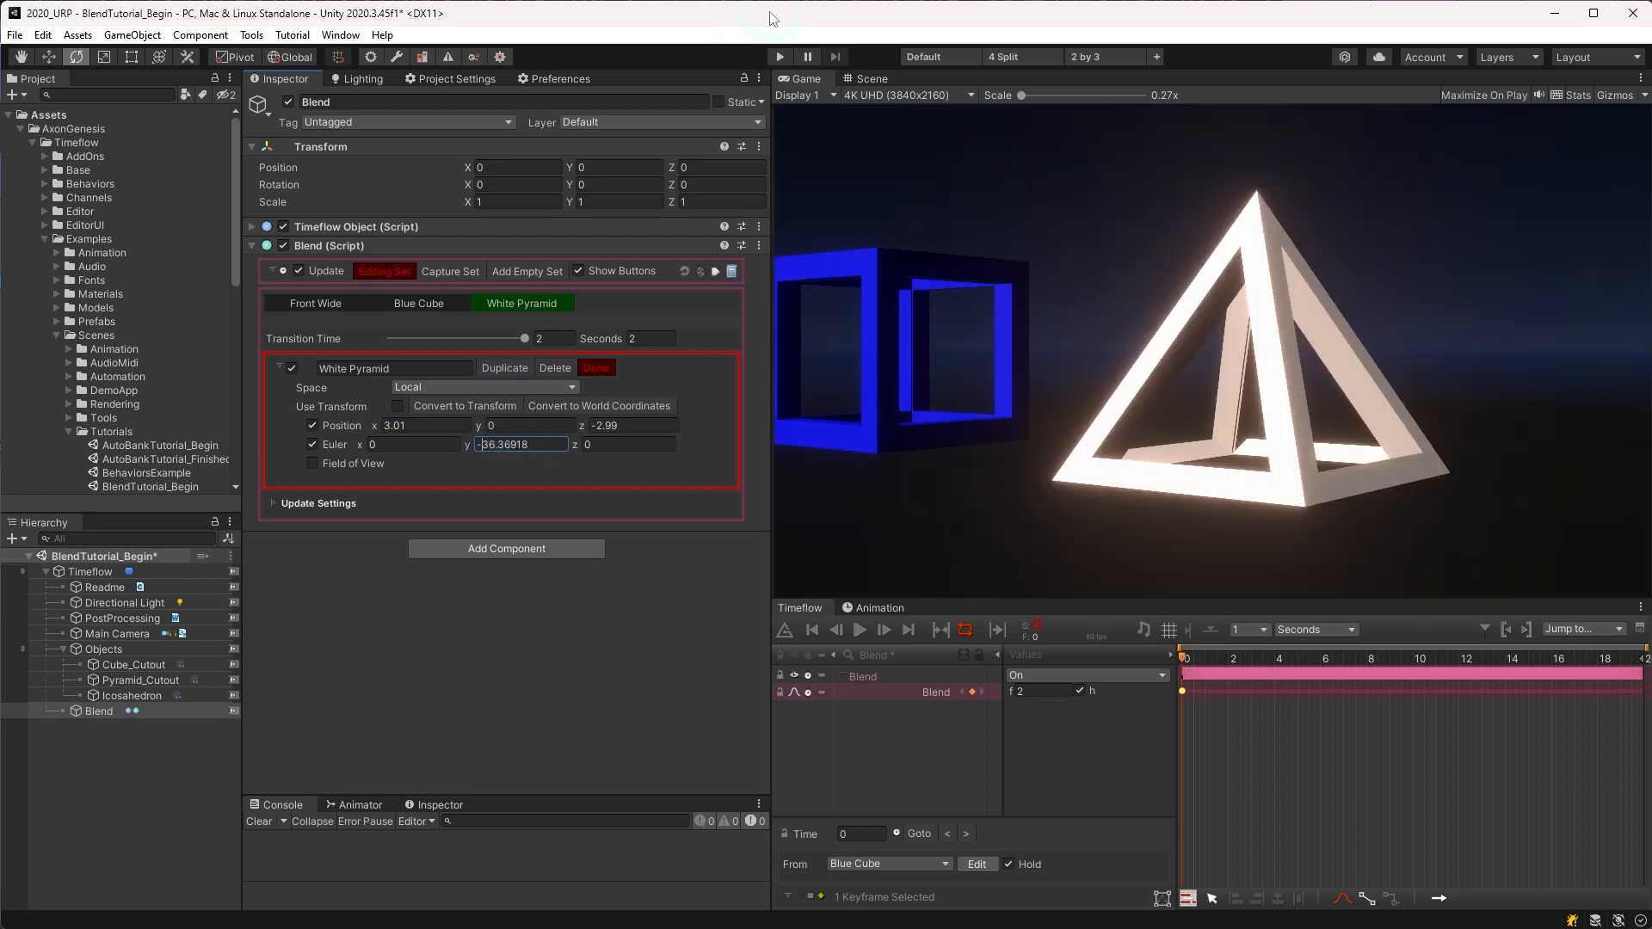
click(590, 367)
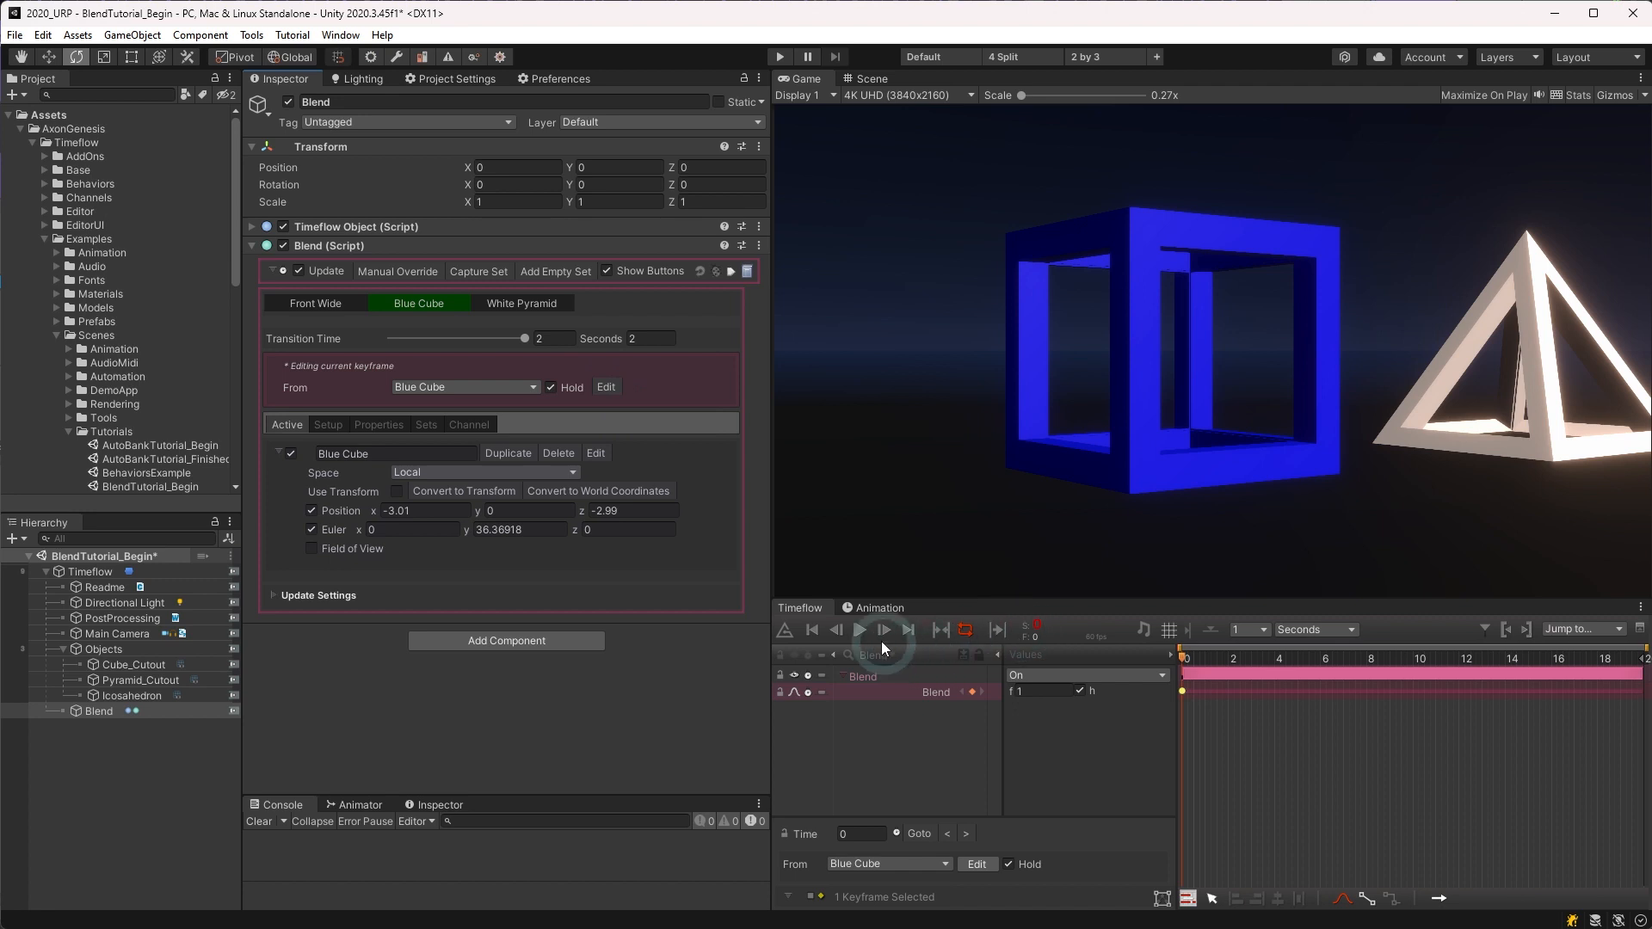
Step: Play the timeline with Manual Override enabled, preview blends to Front Wide, White Pyramid and Blue Cube, and stop playback
click(858, 630)
click(379, 267)
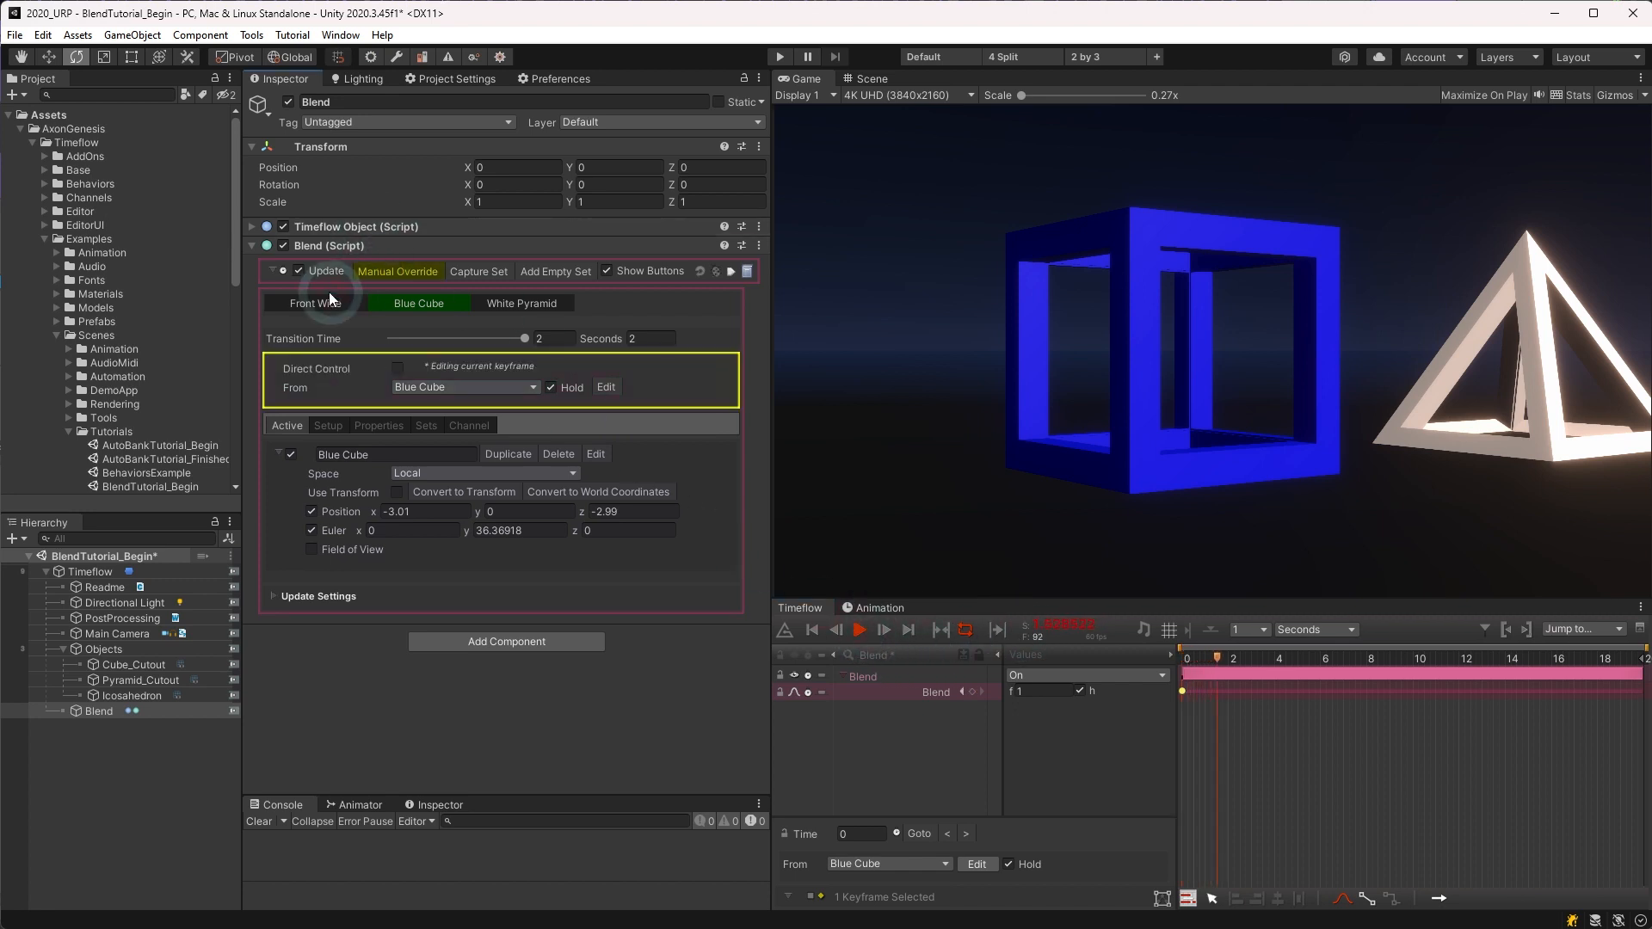
click(320, 301)
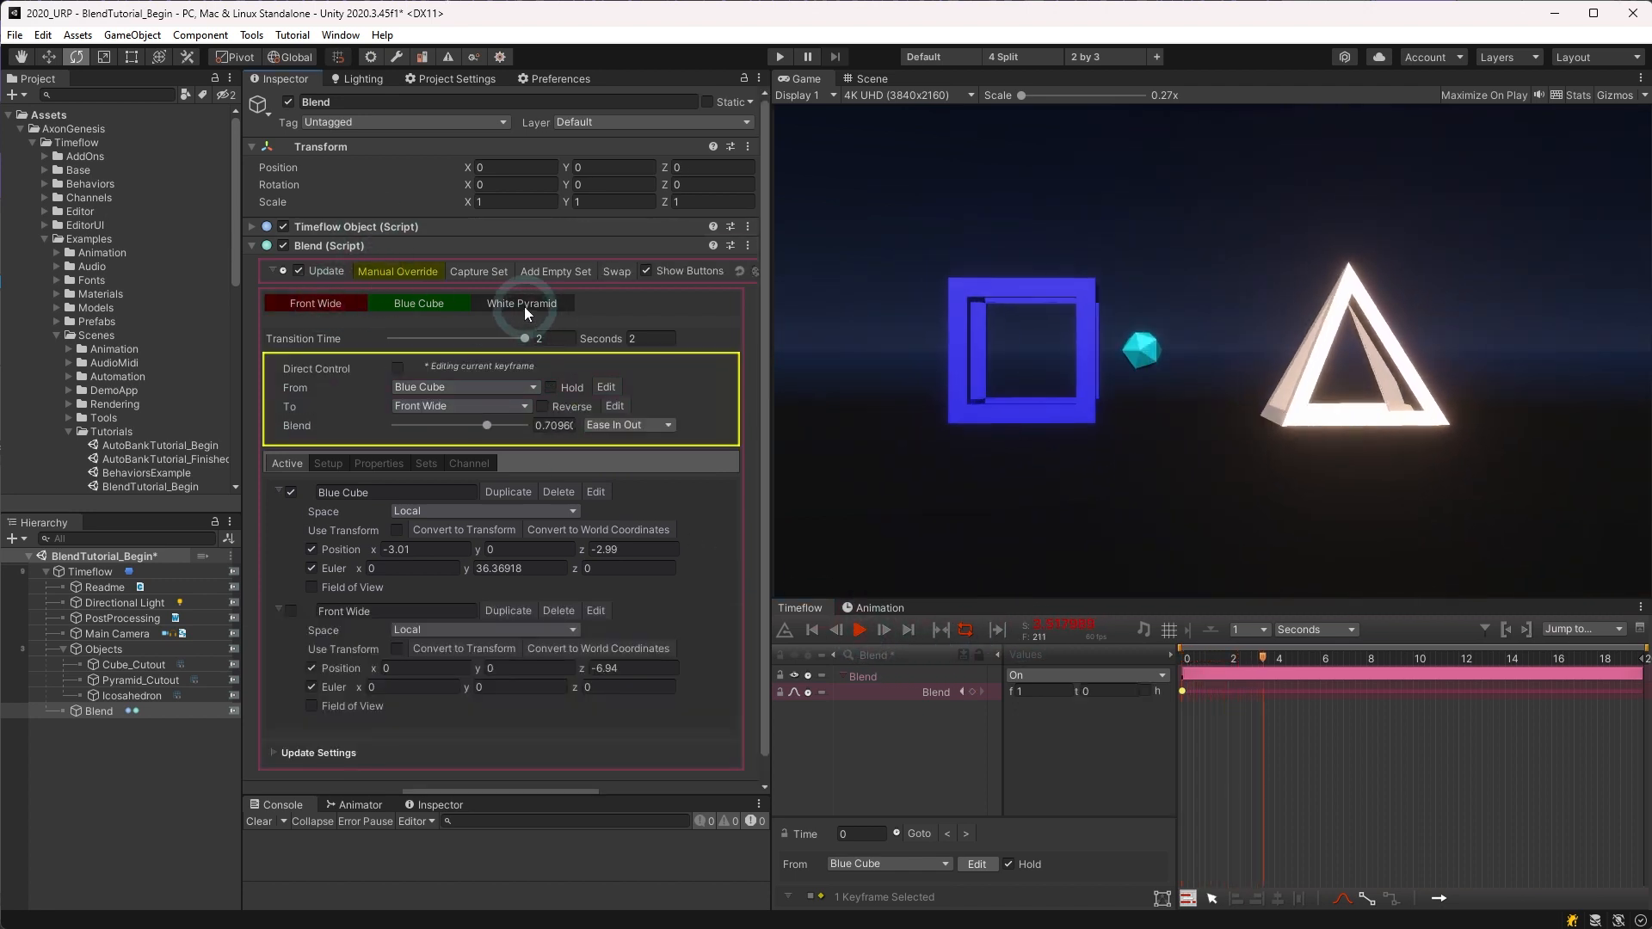
click(524, 305)
click(437, 302)
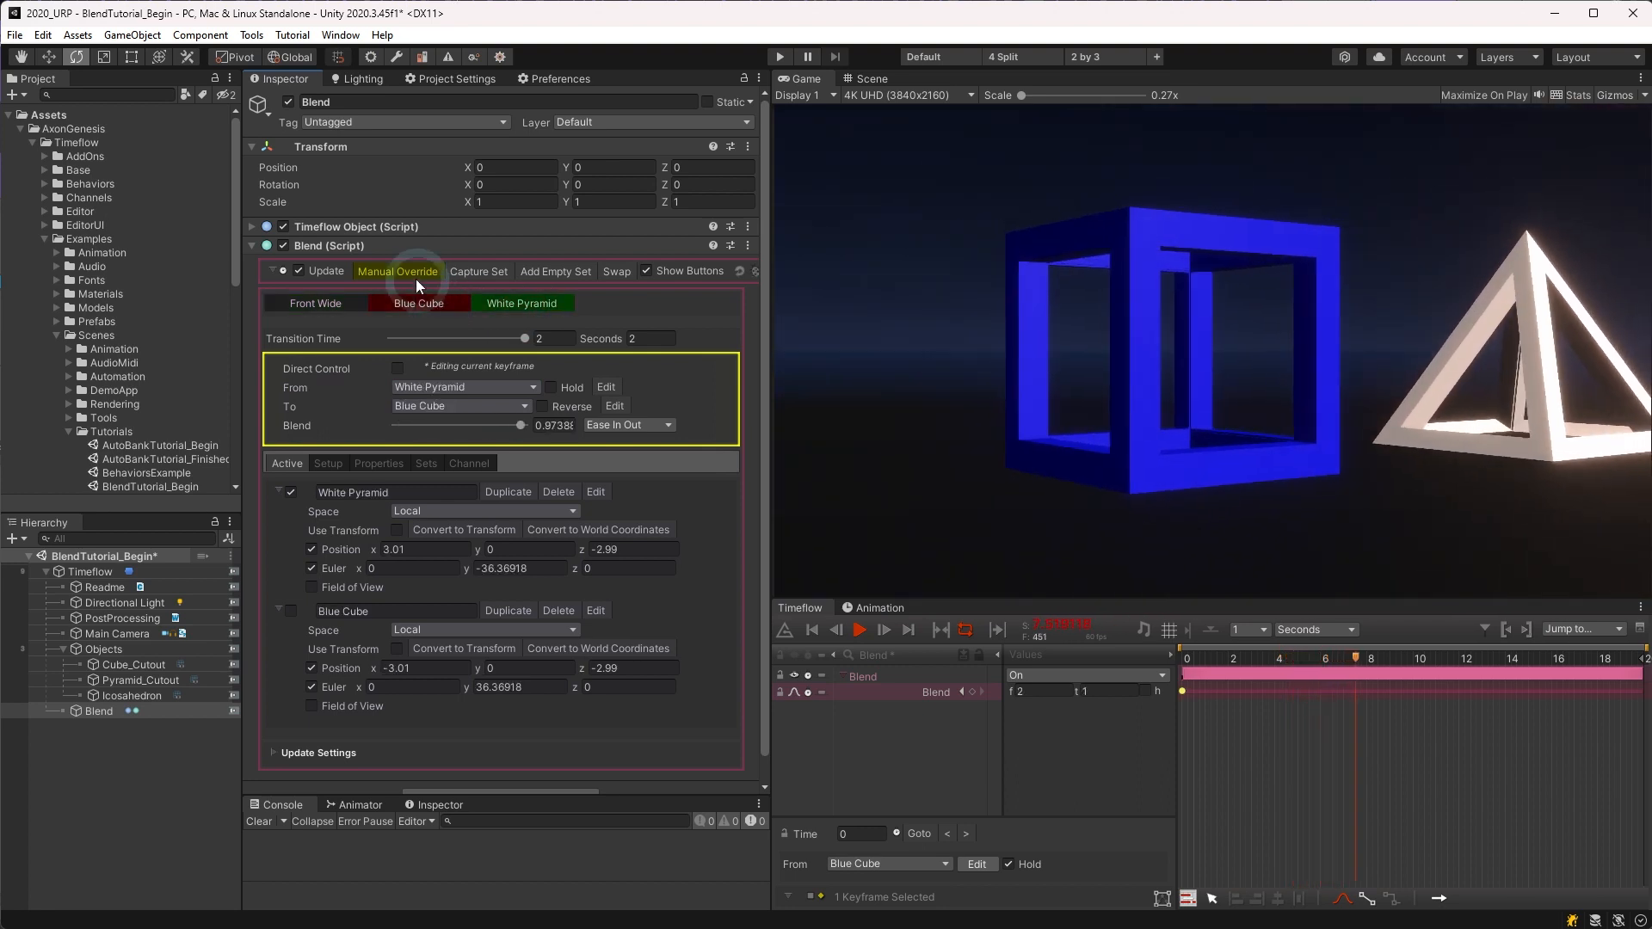
click(858, 631)
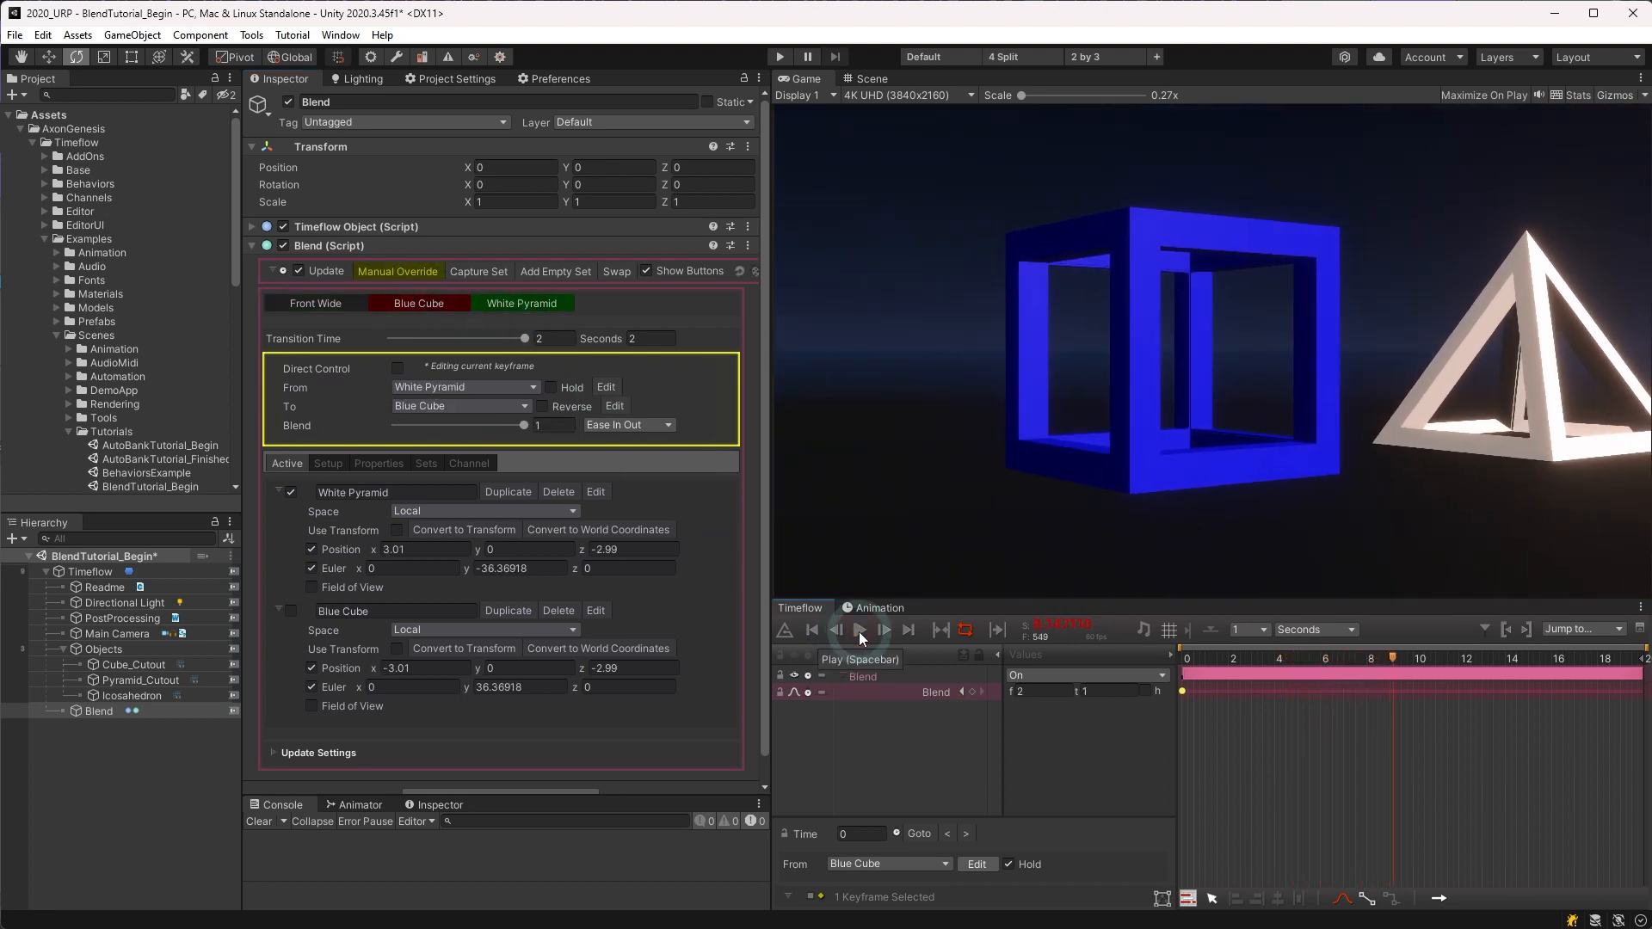
Step: Select the Blend channel in the timeline and turn off Manual Override
click(908, 693)
click(934, 693)
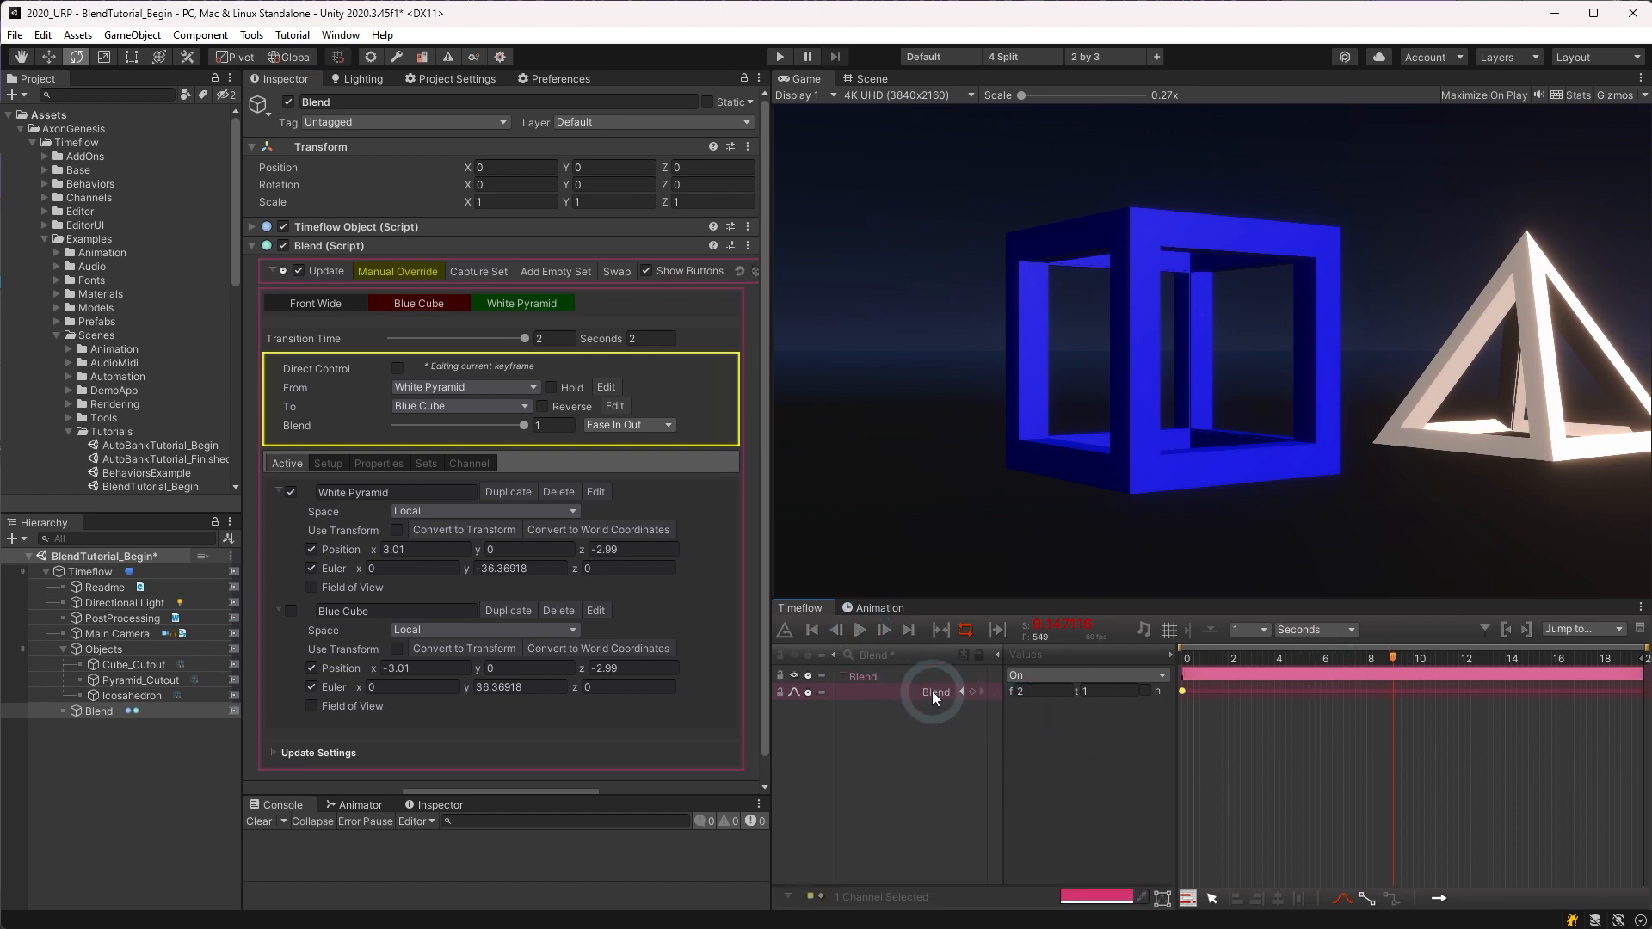
click(400, 272)
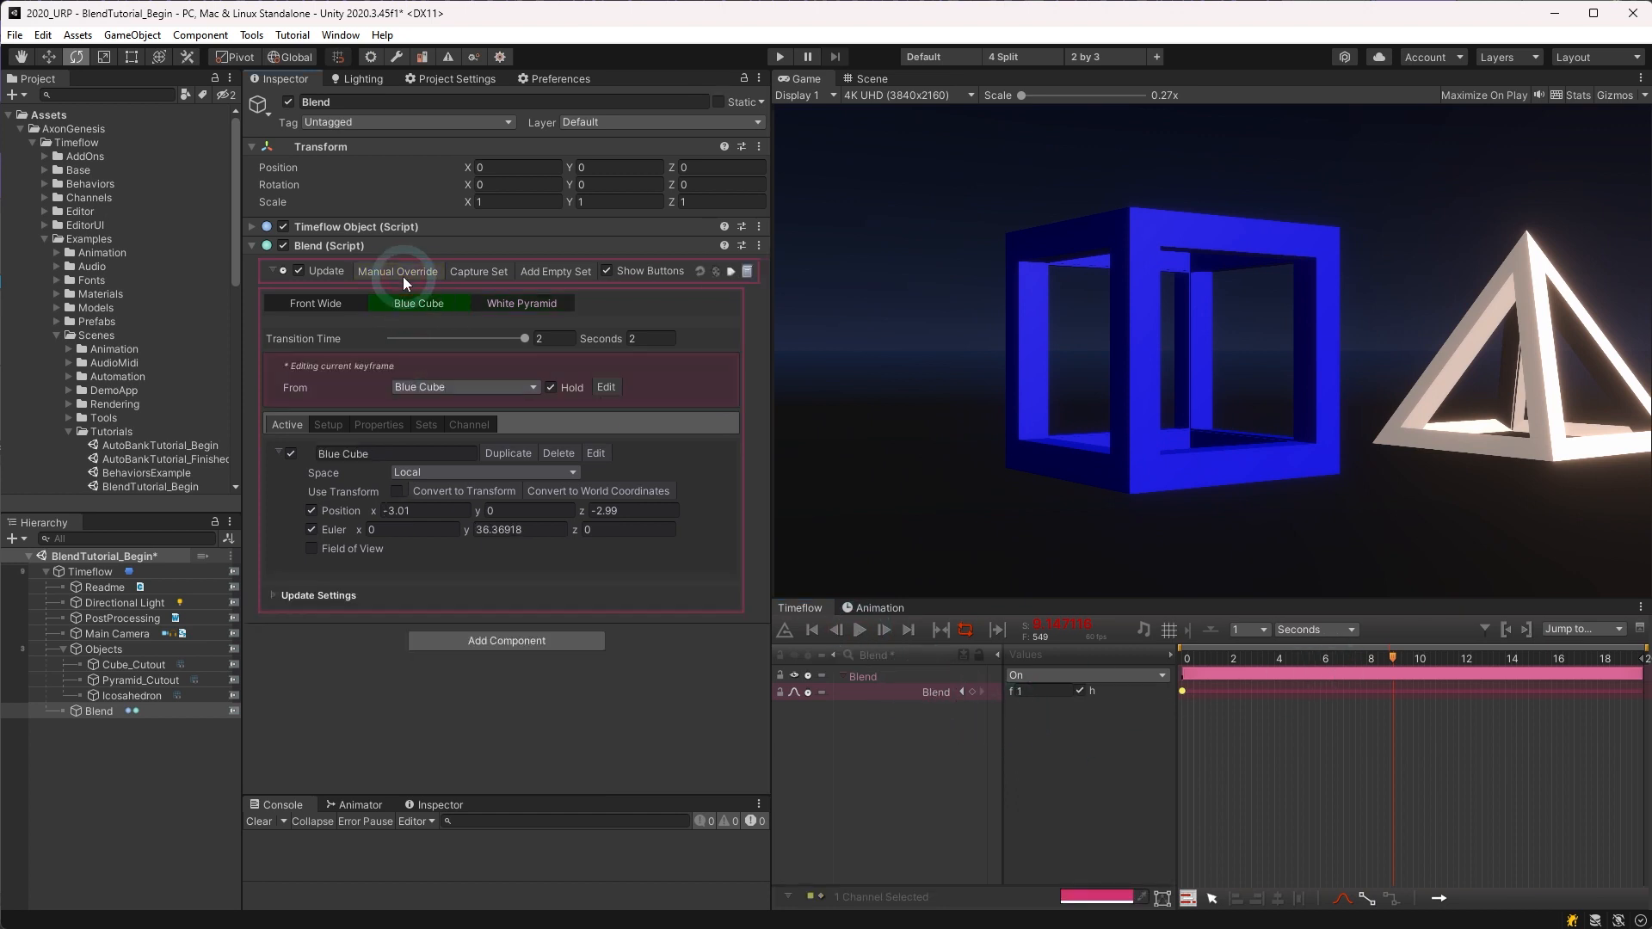
Step: Set the keyframe at time 0 to blend from Front Wide to Blue Cube with Hold disabled
click(1183, 694)
click(925, 861)
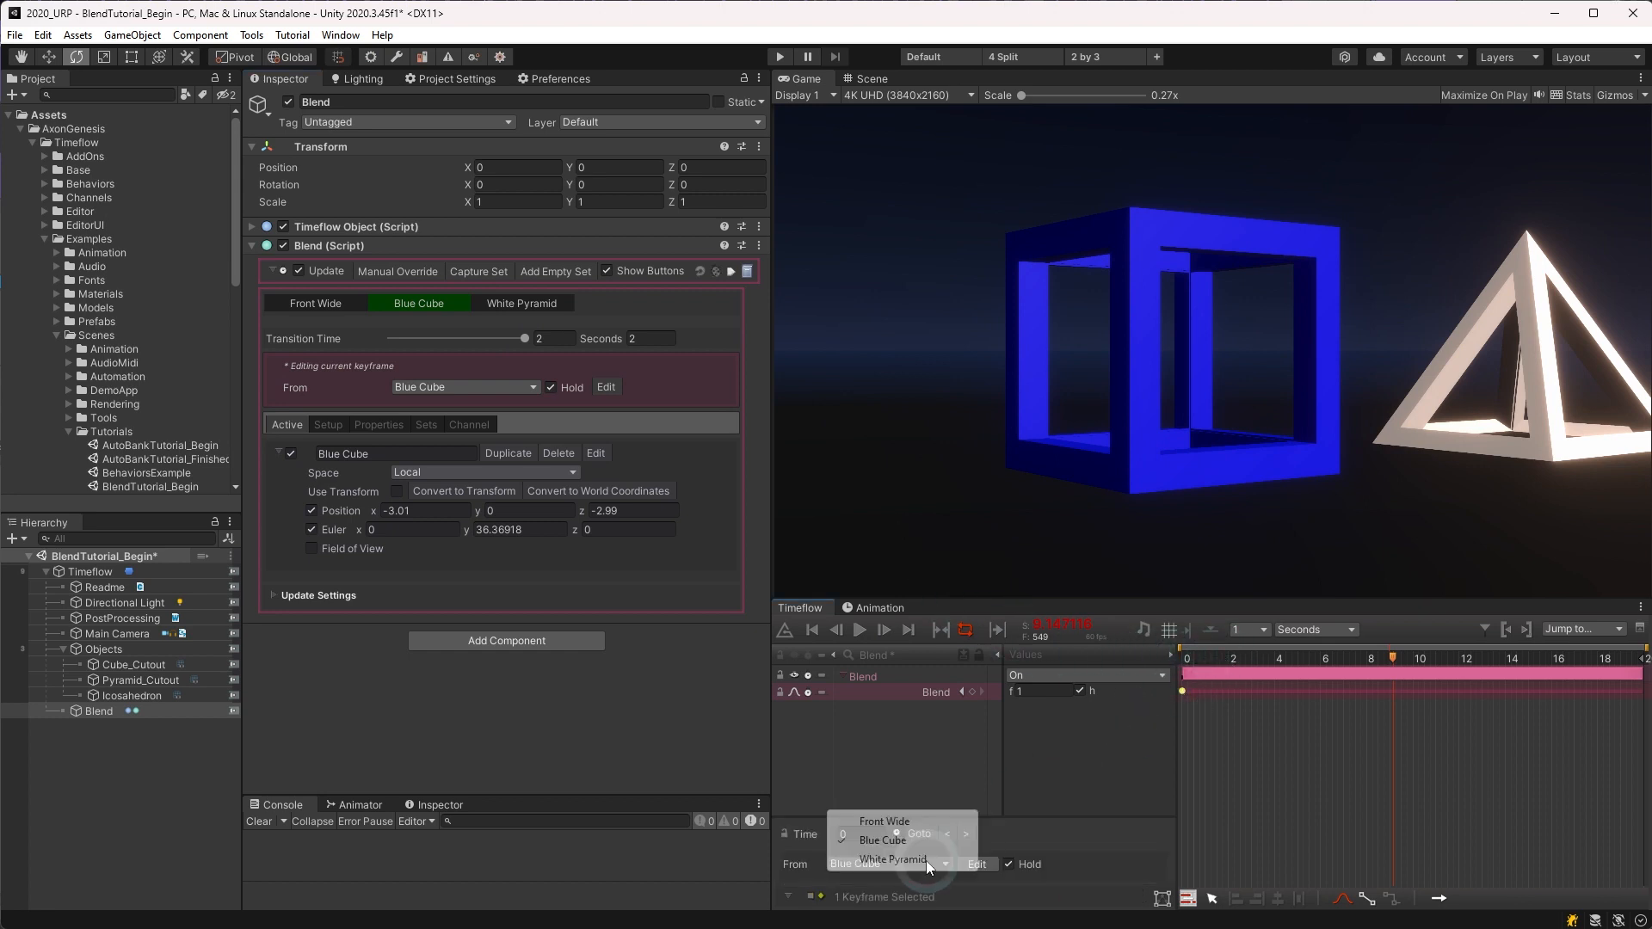
click(899, 822)
click(1008, 864)
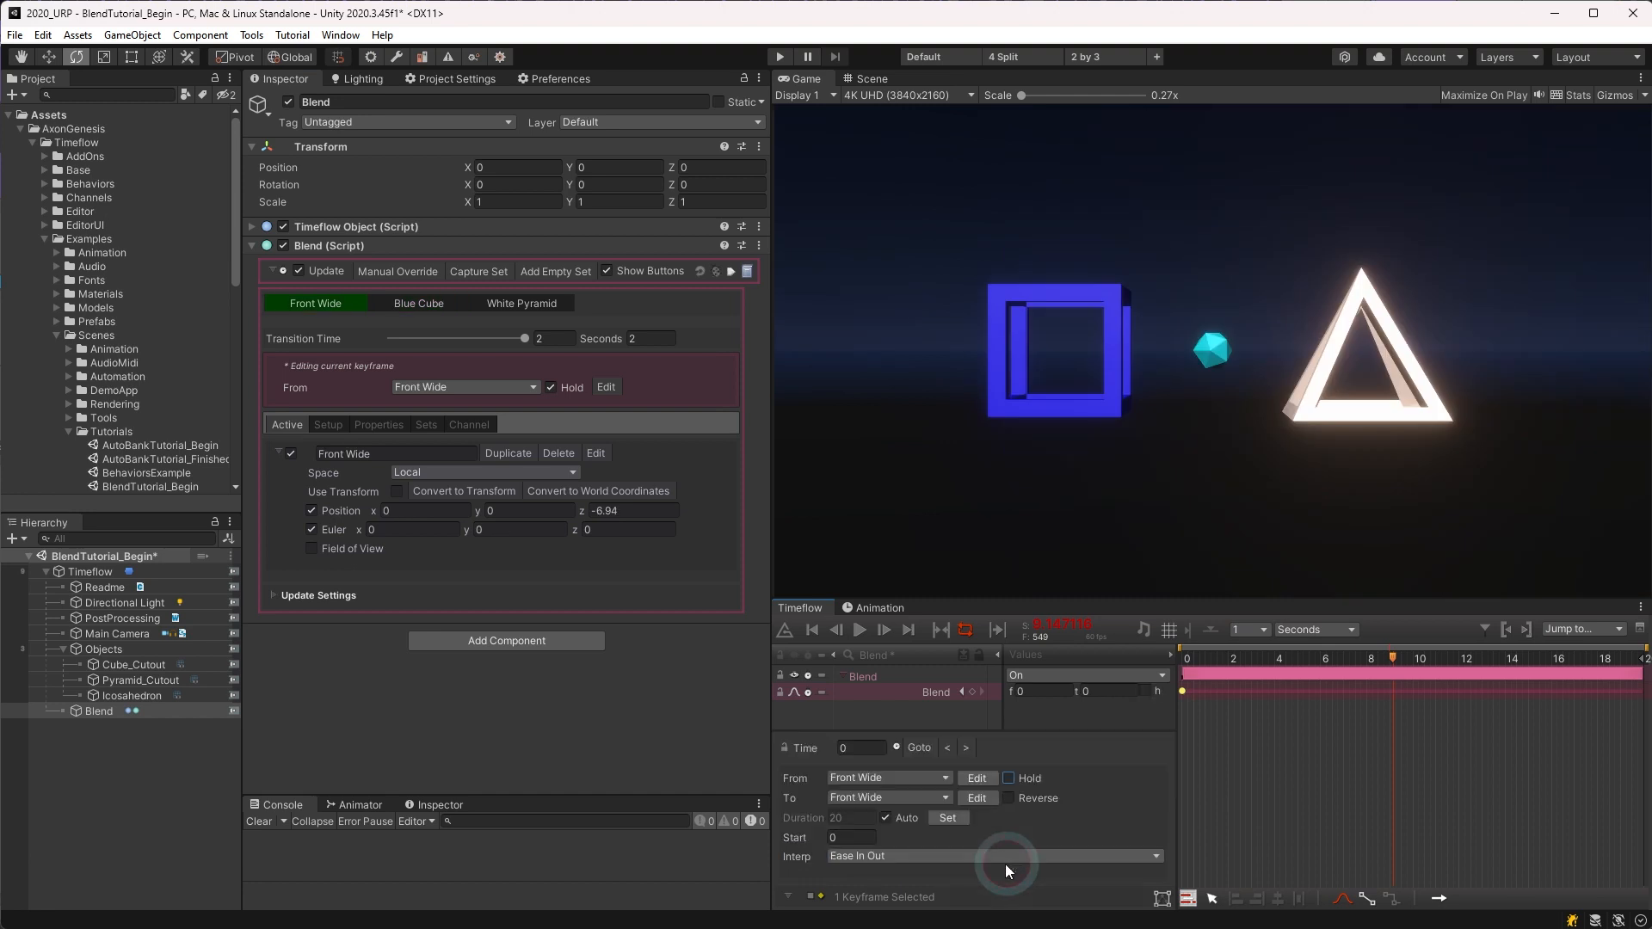
click(847, 795)
click(873, 835)
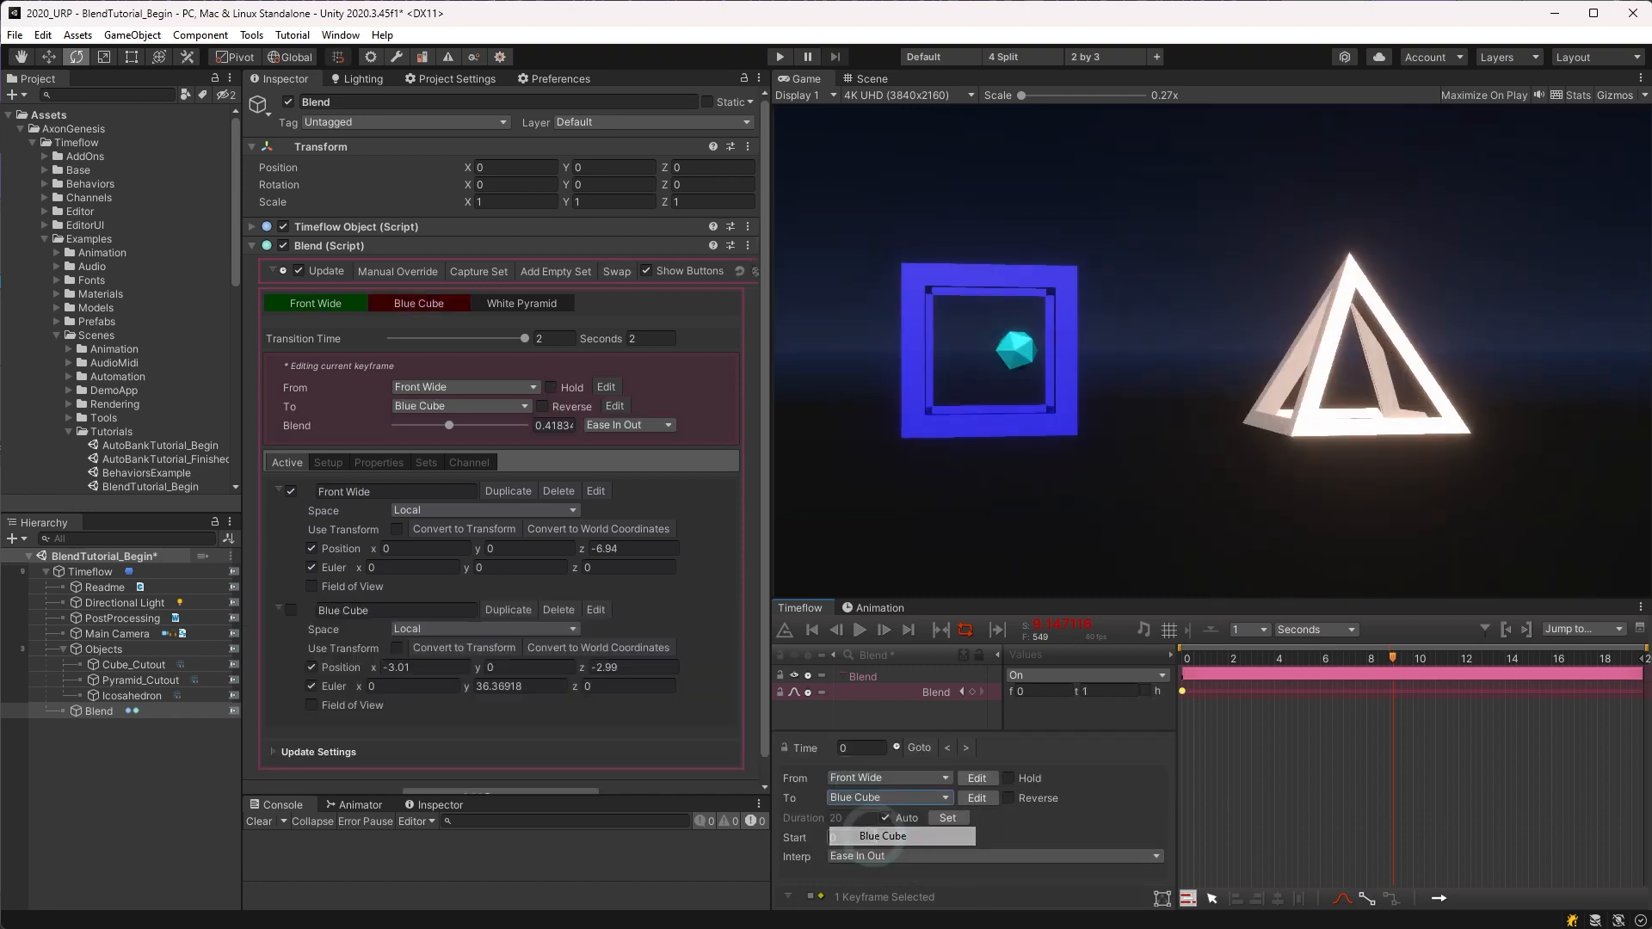
click(1126, 843)
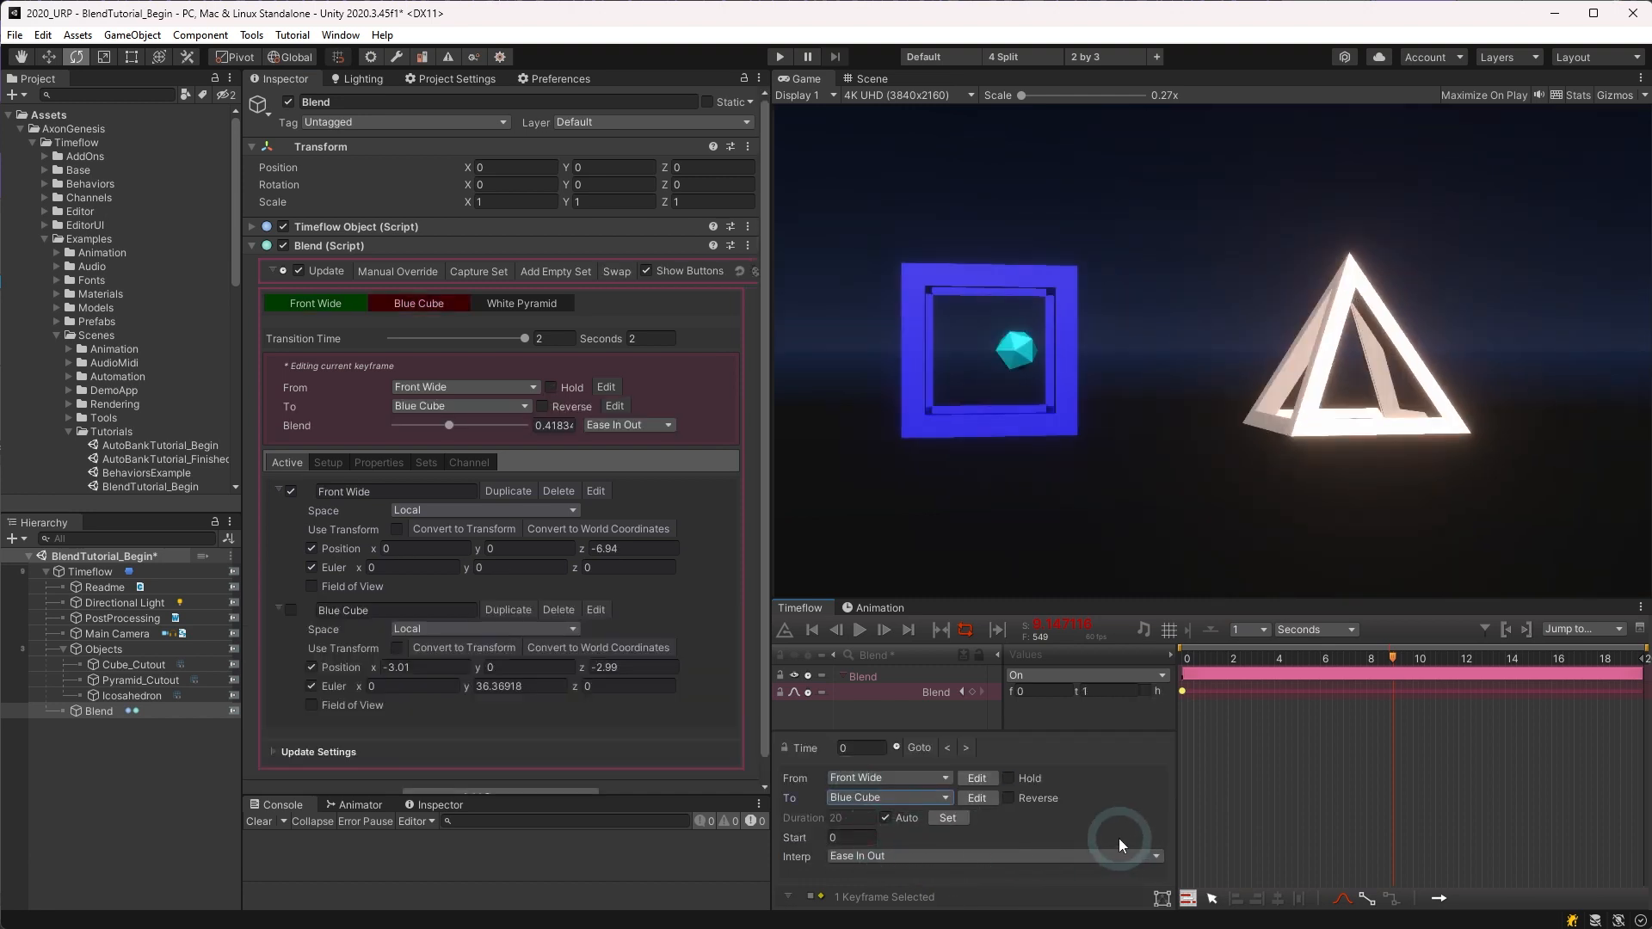
Step: Add a Blend keyframe at about 2 seconds that blends from Blue Cube to White Pyramid with Hold disabled
click(1231, 659)
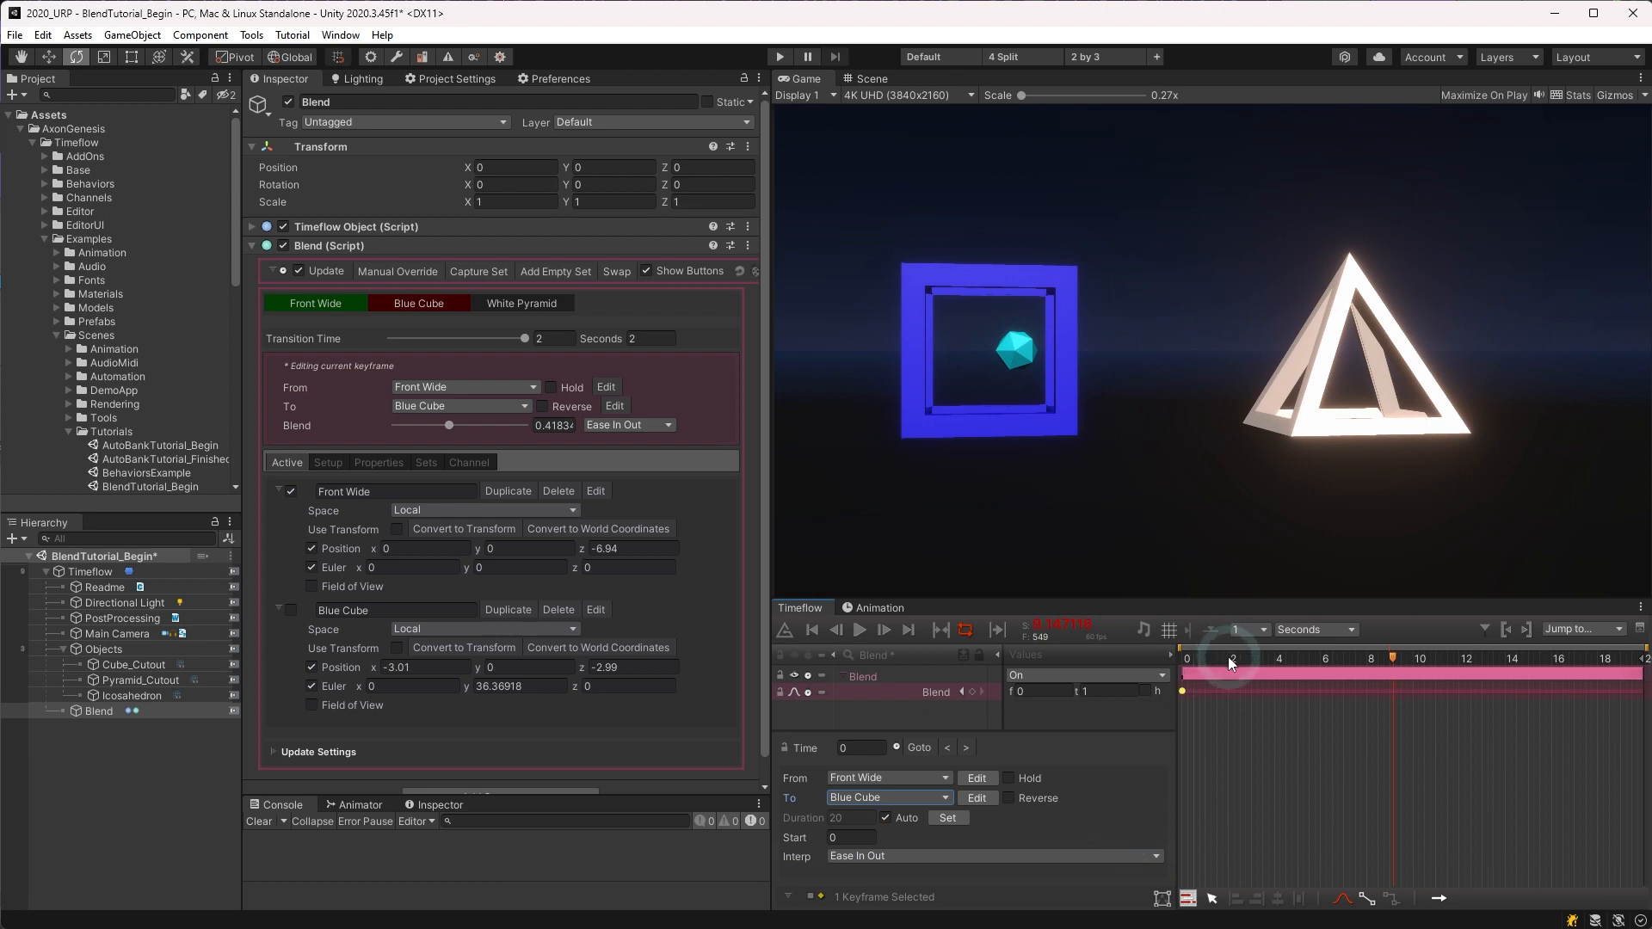
click(1231, 659)
click(931, 812)
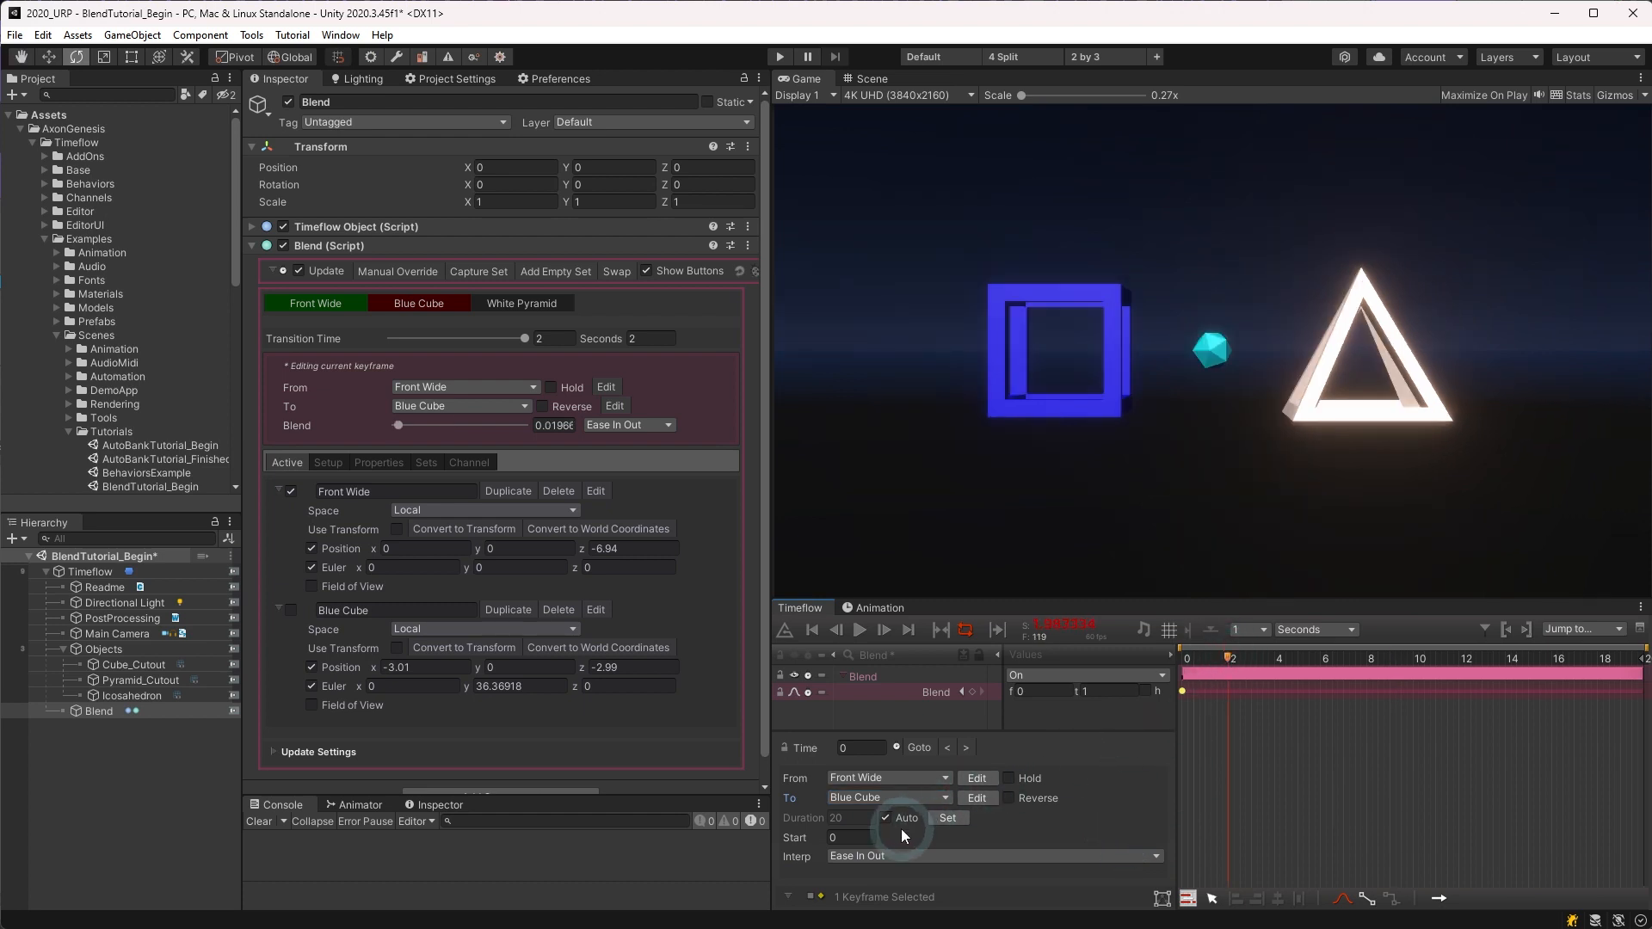
click(973, 692)
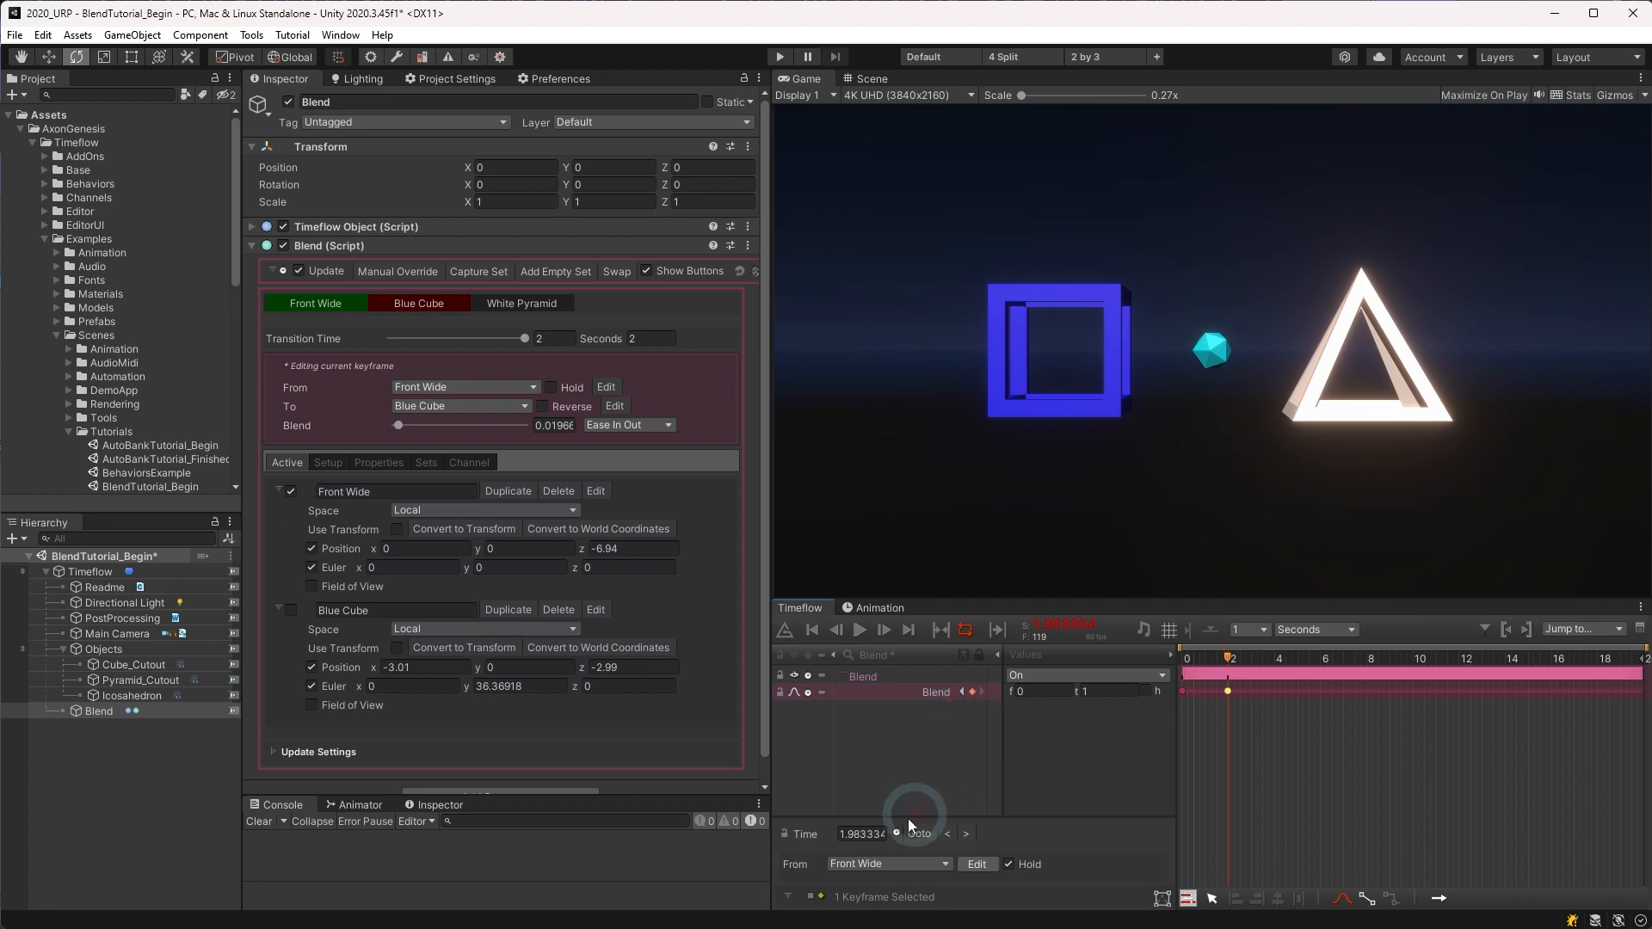
click(891, 864)
click(883, 841)
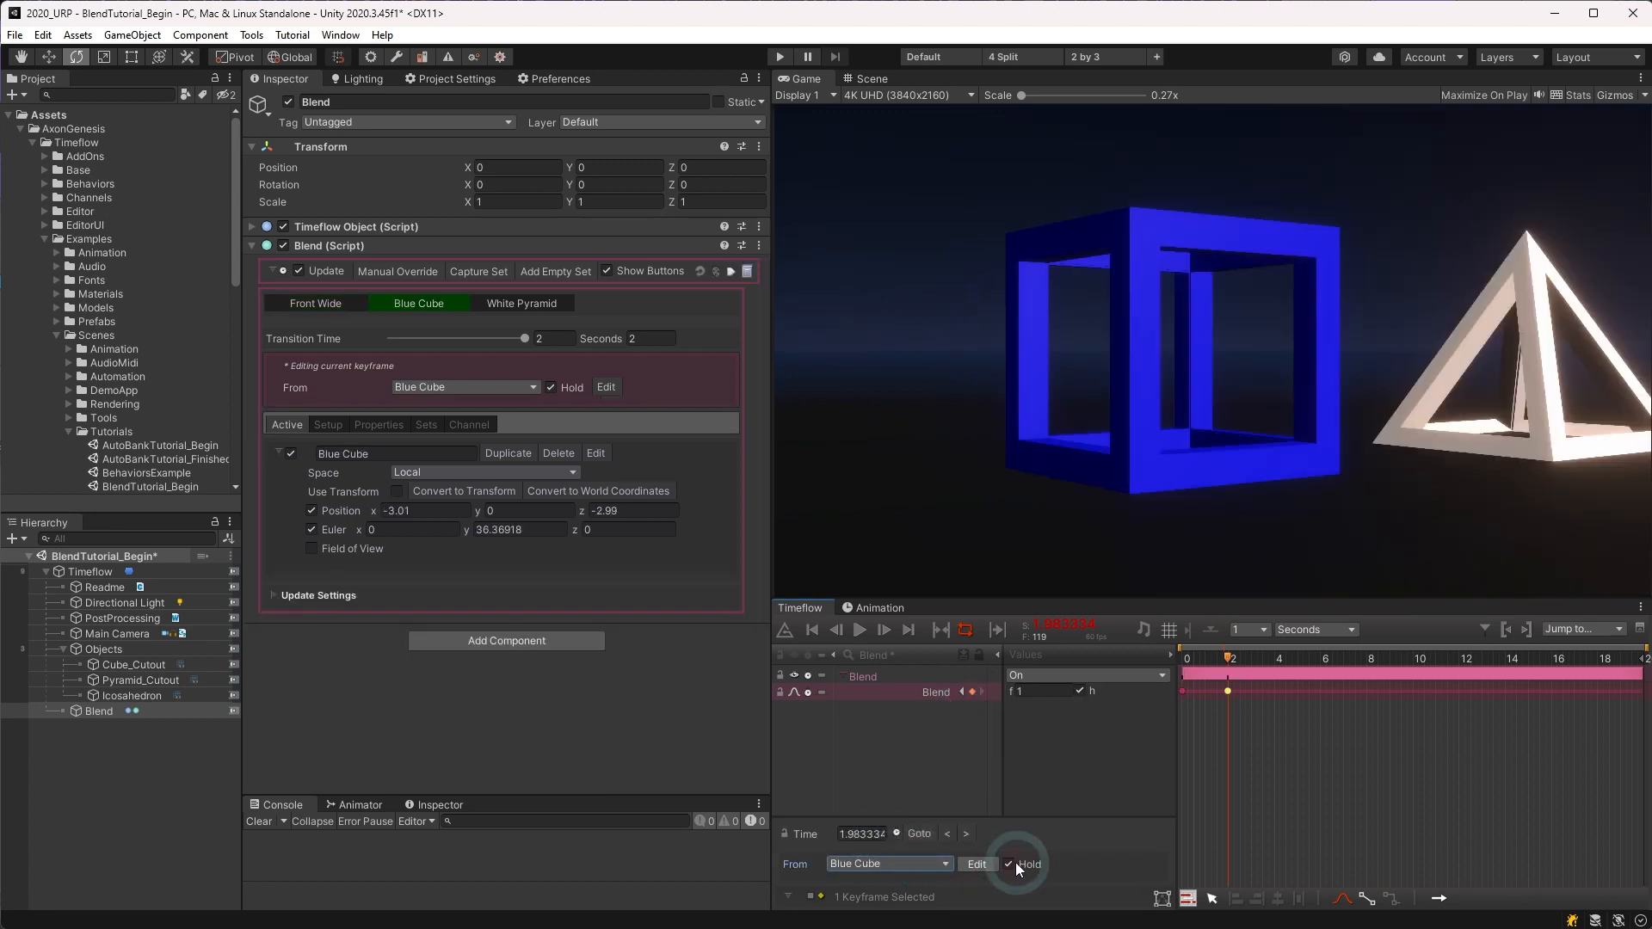
click(895, 802)
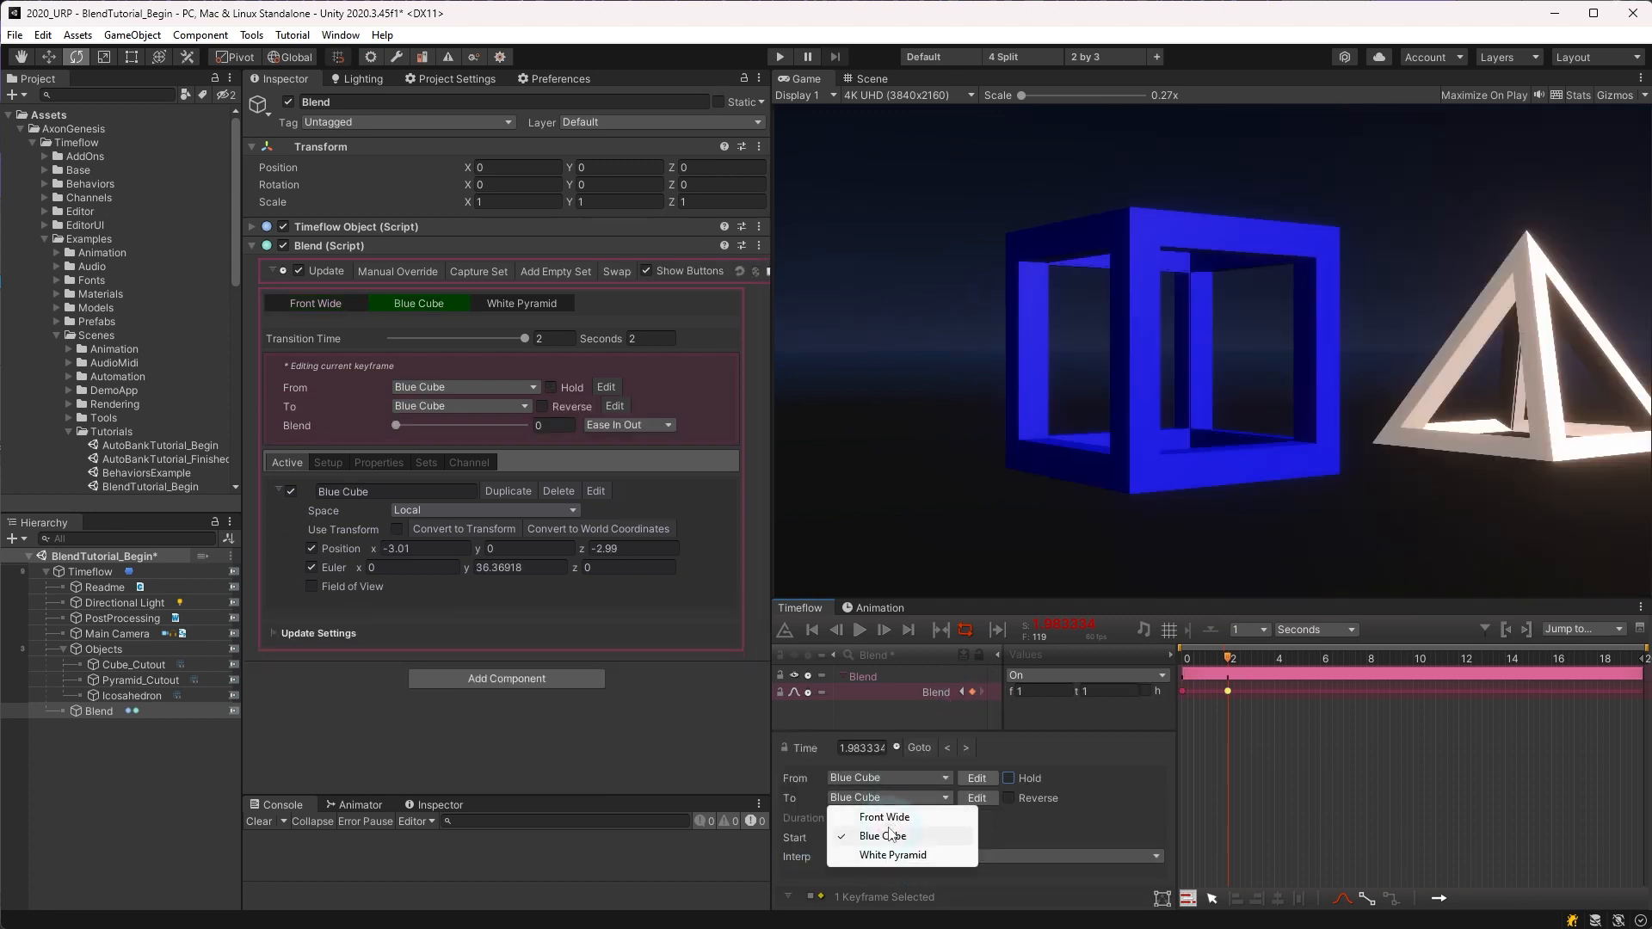
click(956, 846)
Step: Add a Blend keyframe at 4 seconds that blends from White Pyramid to Front Wide with Hold disabled
drag(1246, 670, 1273, 656)
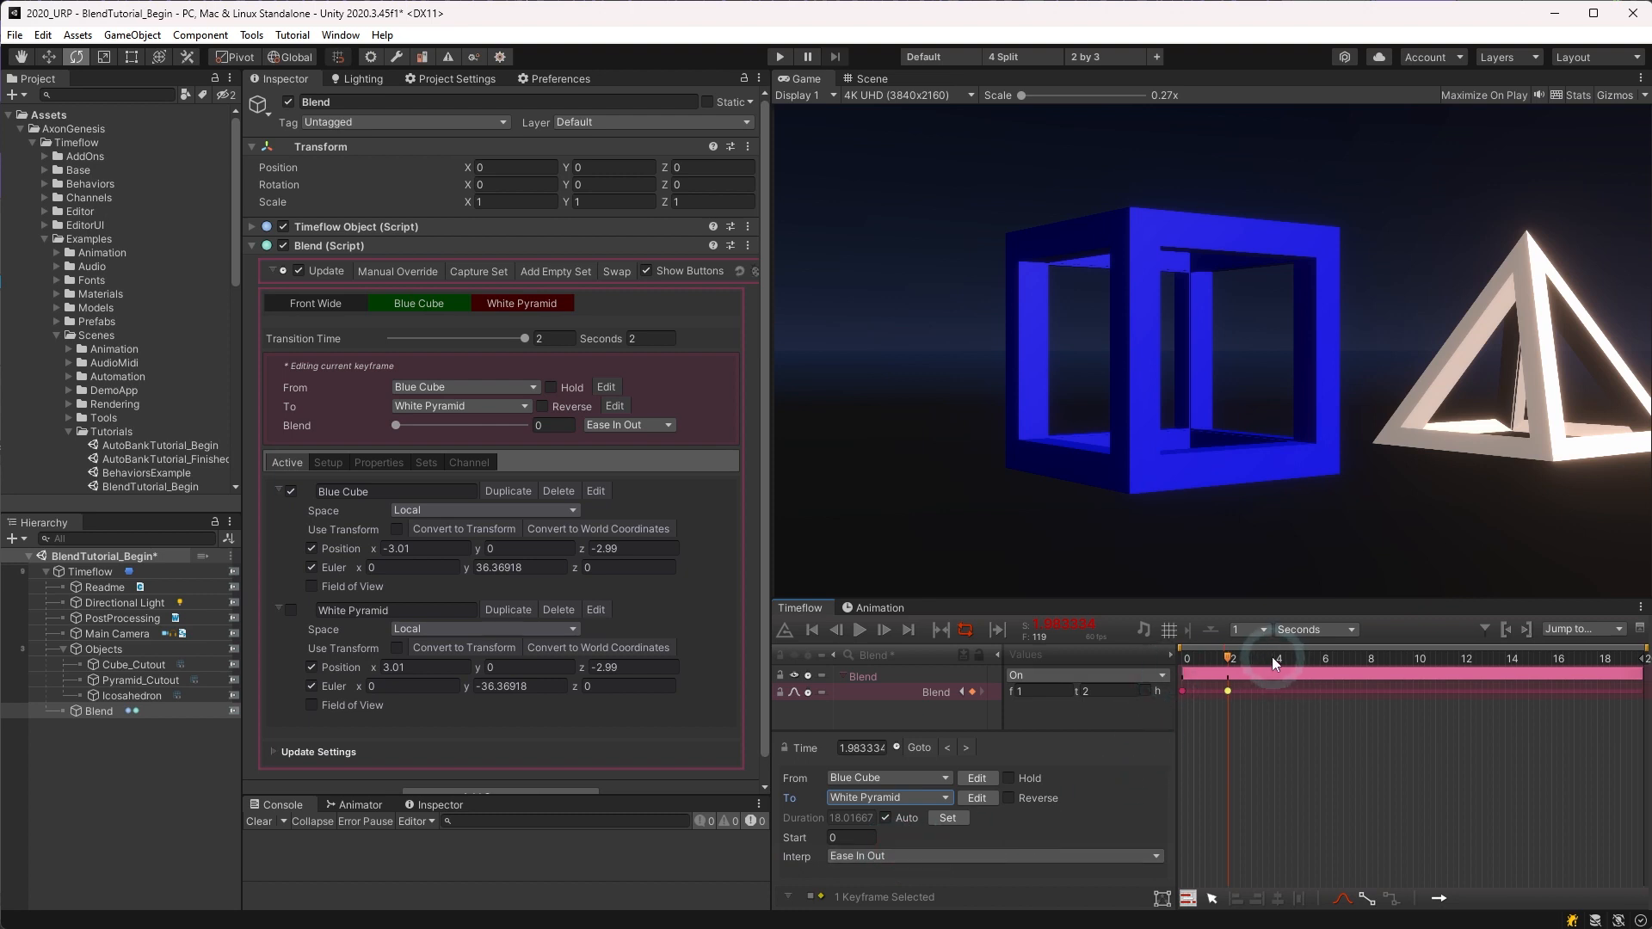
click(973, 690)
click(903, 863)
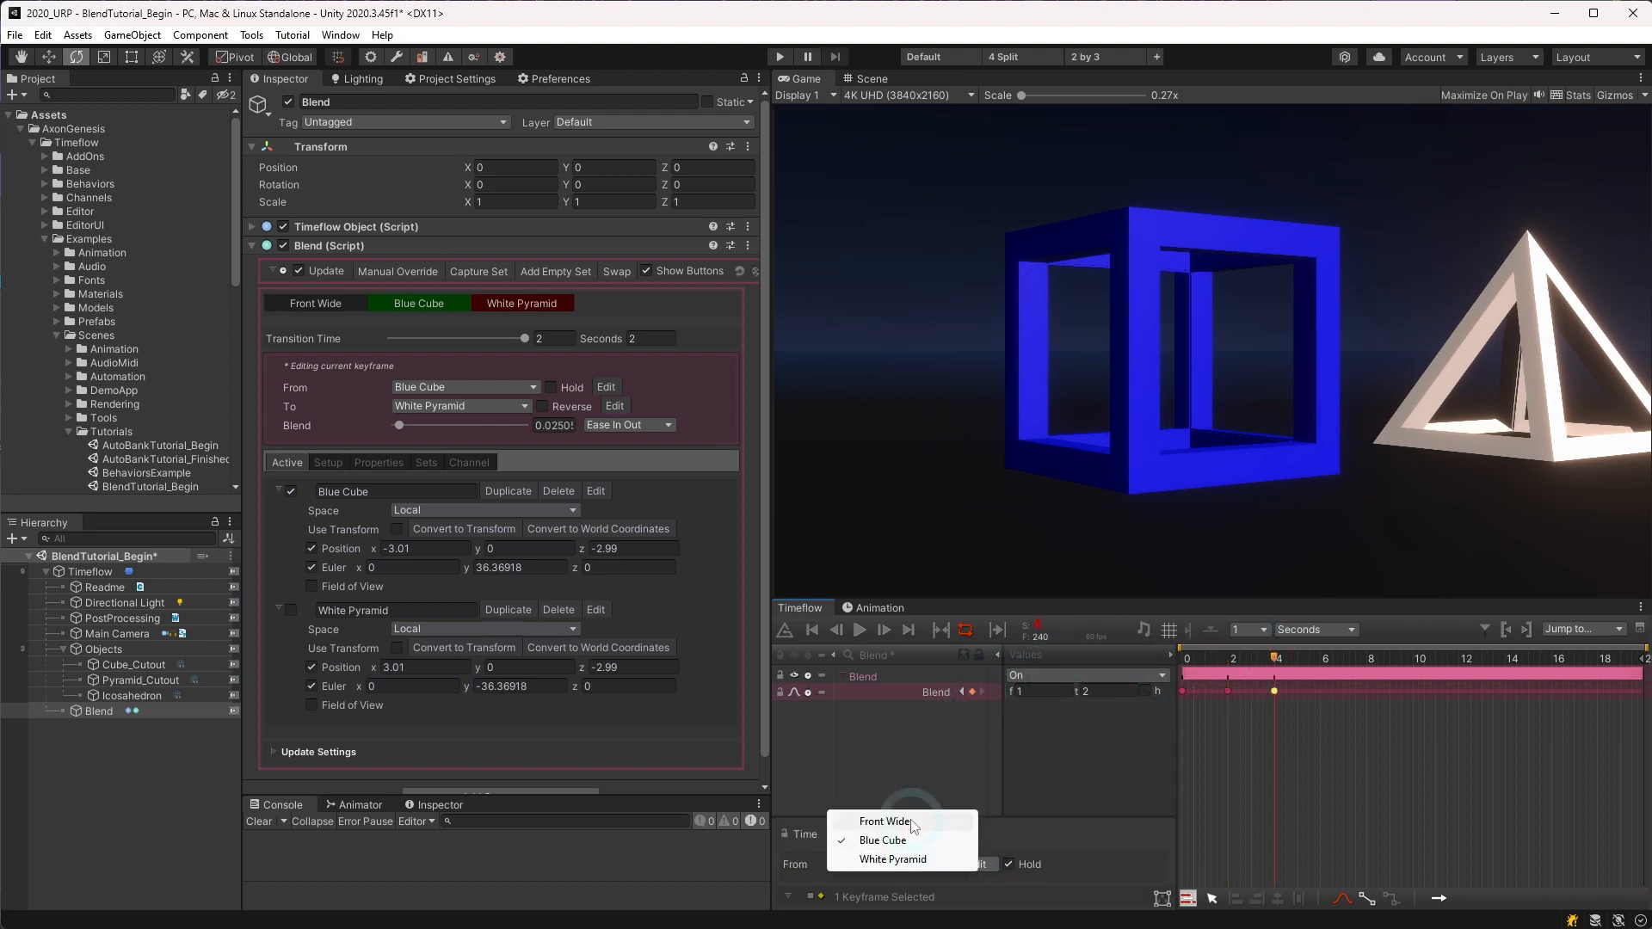
click(921, 860)
click(1012, 863)
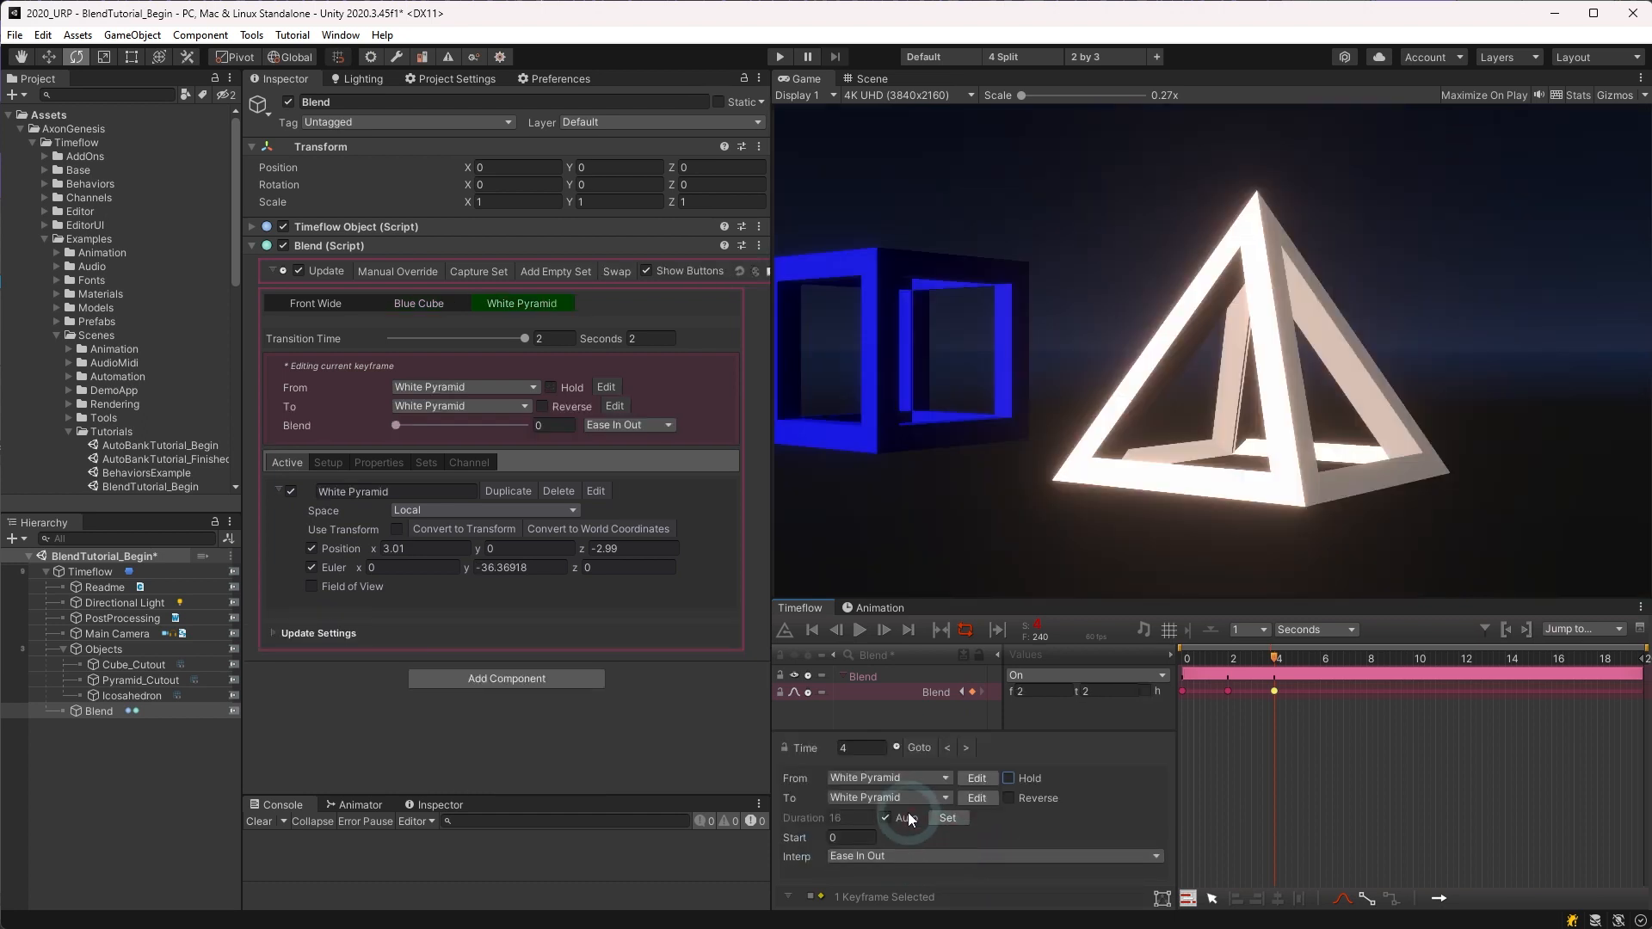
click(890, 797)
click(885, 817)
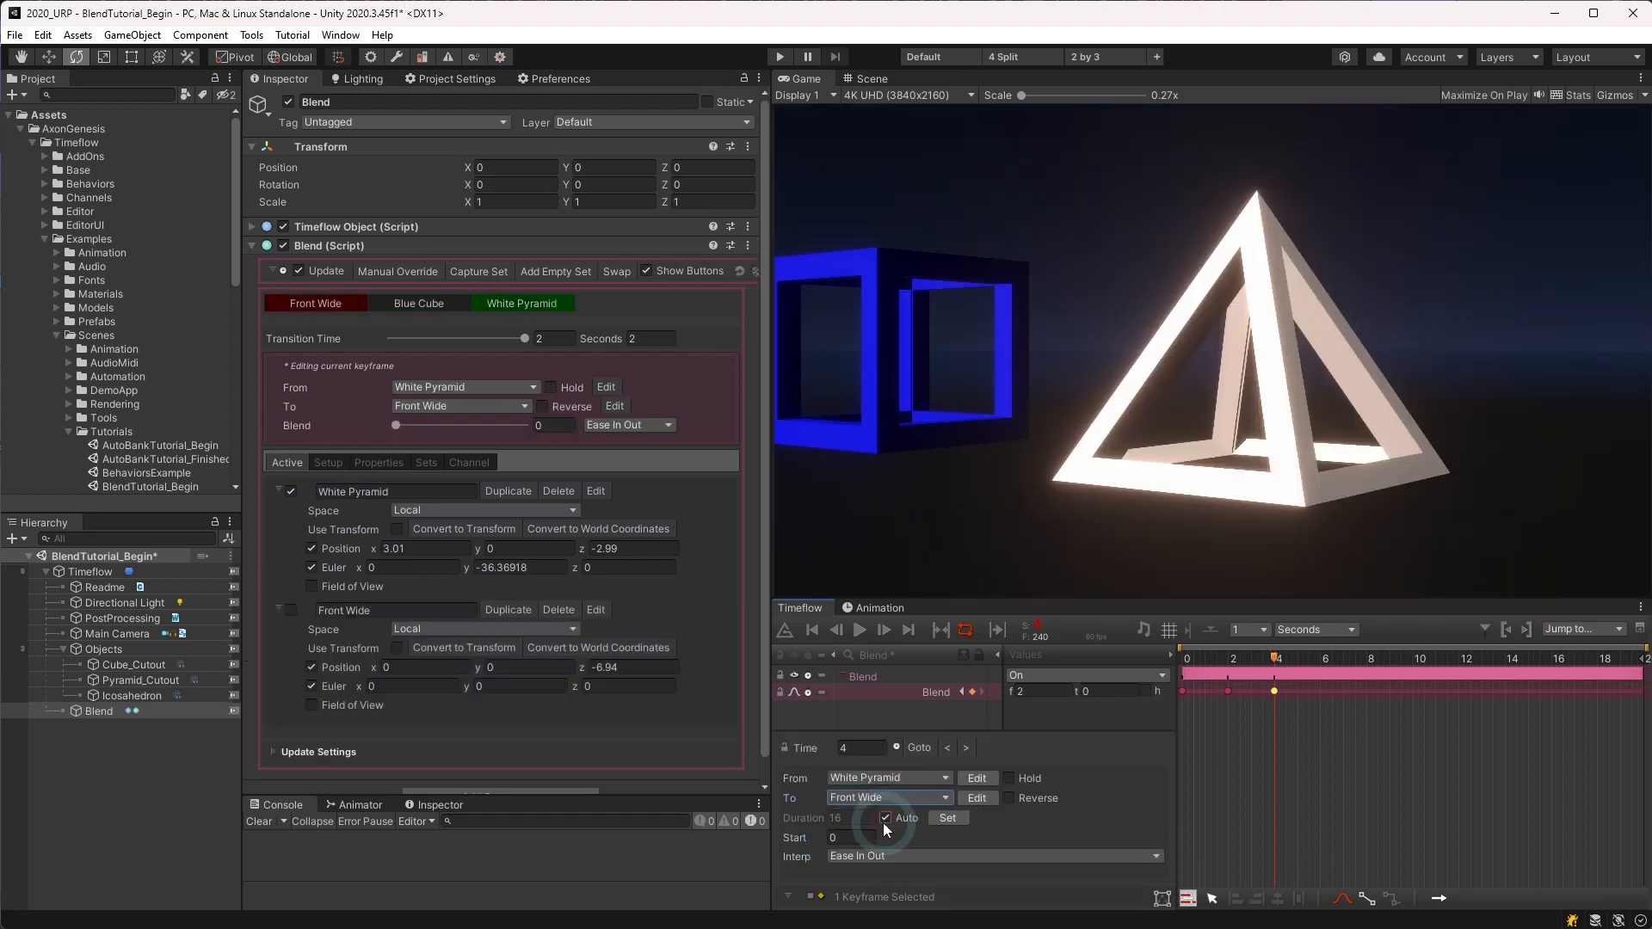
Step: Disable Auto duration on the 4-second keyframe and set its duration to 2
click(886, 818)
click(867, 815)
text(2)
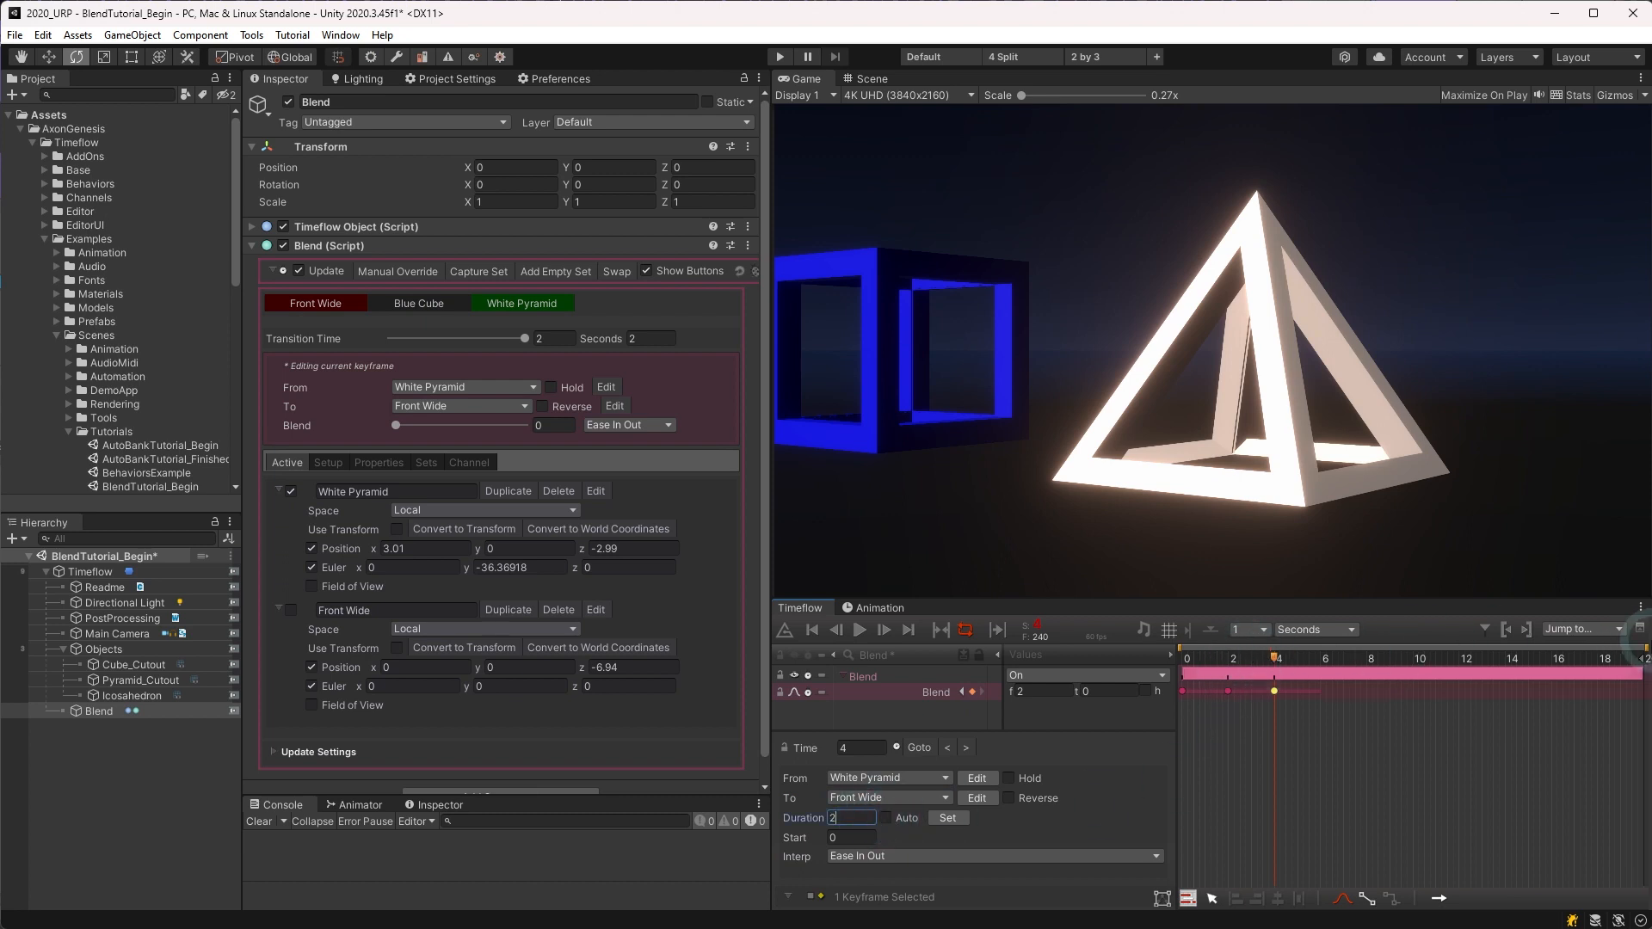
Step: Disable Auto duration on the keyframe near 2 seconds and give it a duration of 1 and a start of 1
drag(1643, 652, 1352, 659)
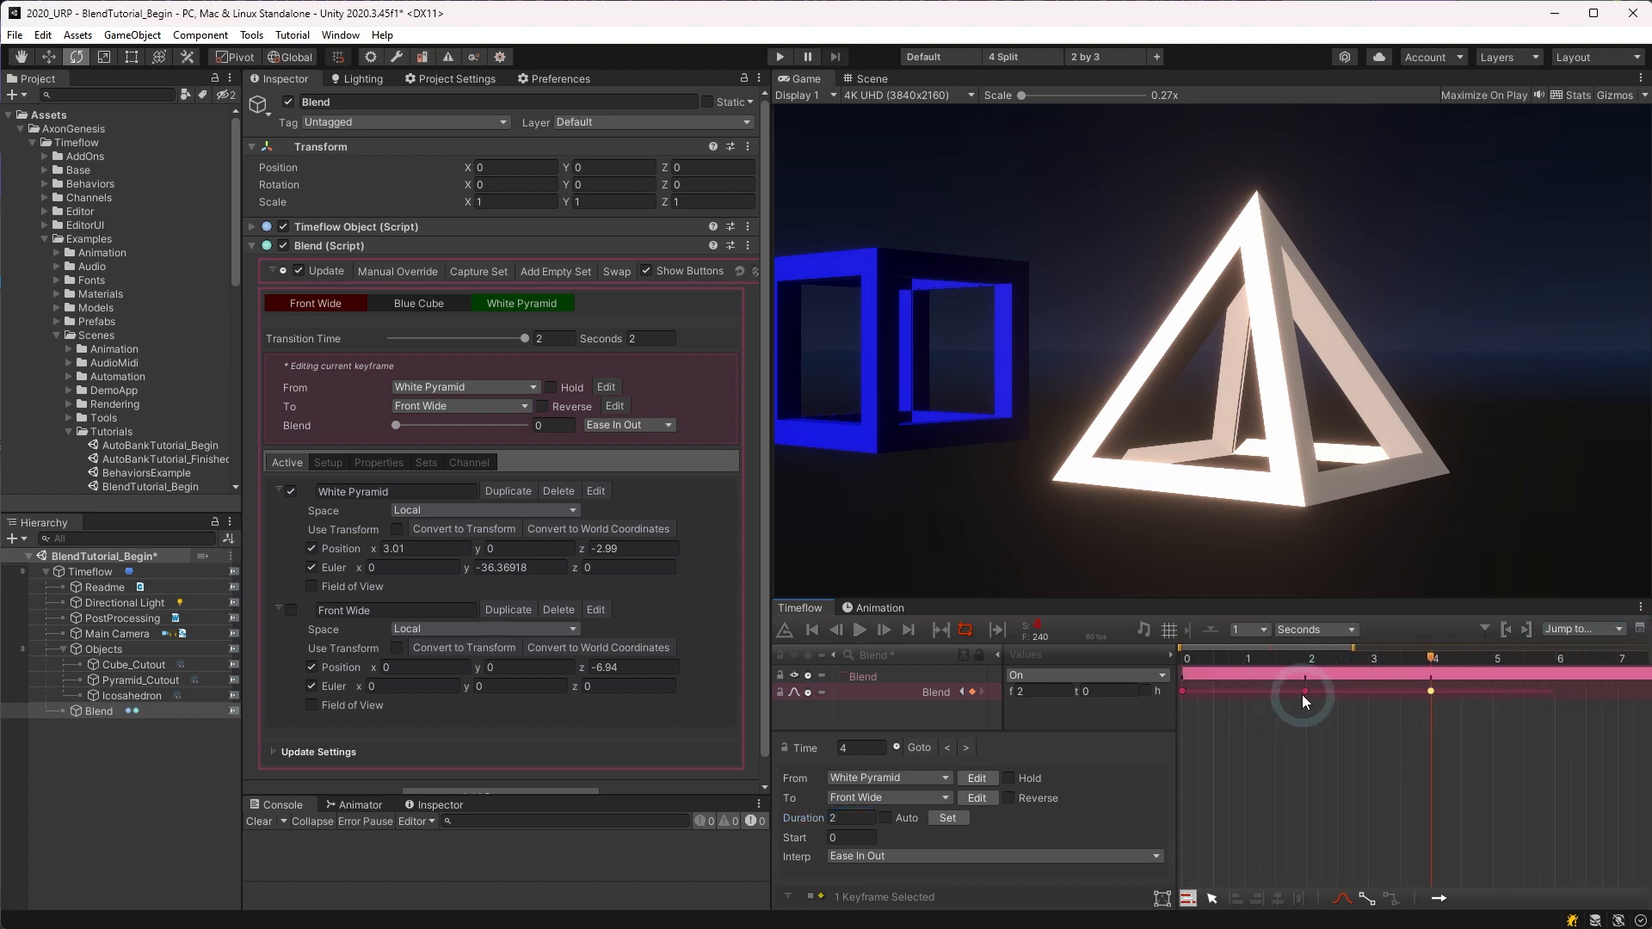
click(1304, 692)
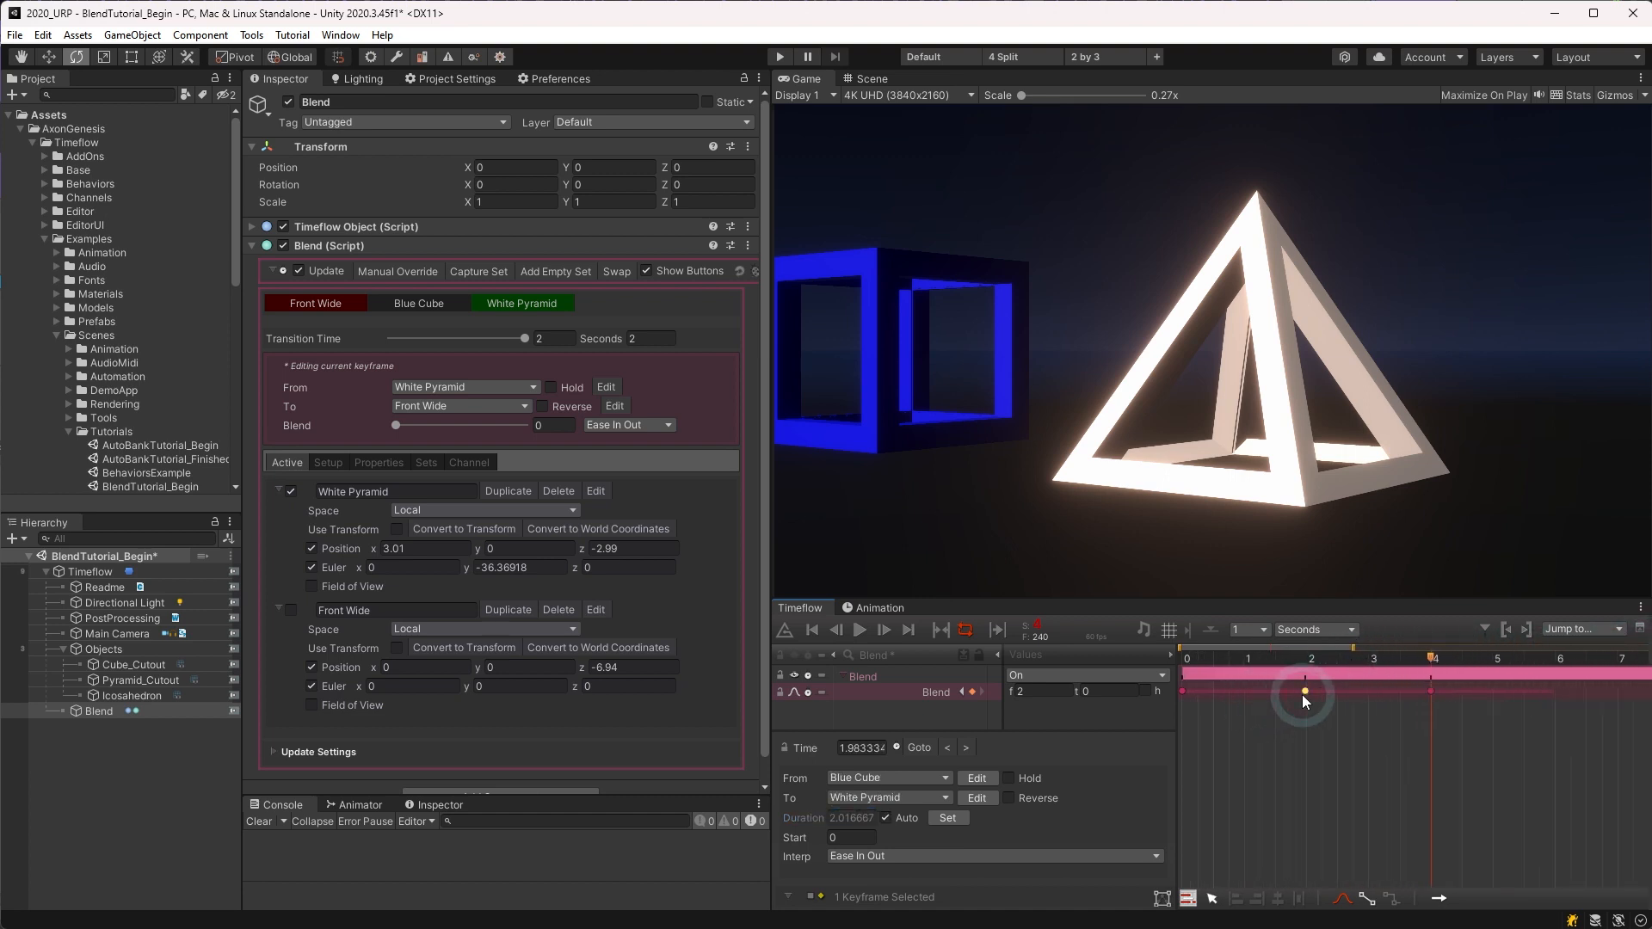
click(886, 818)
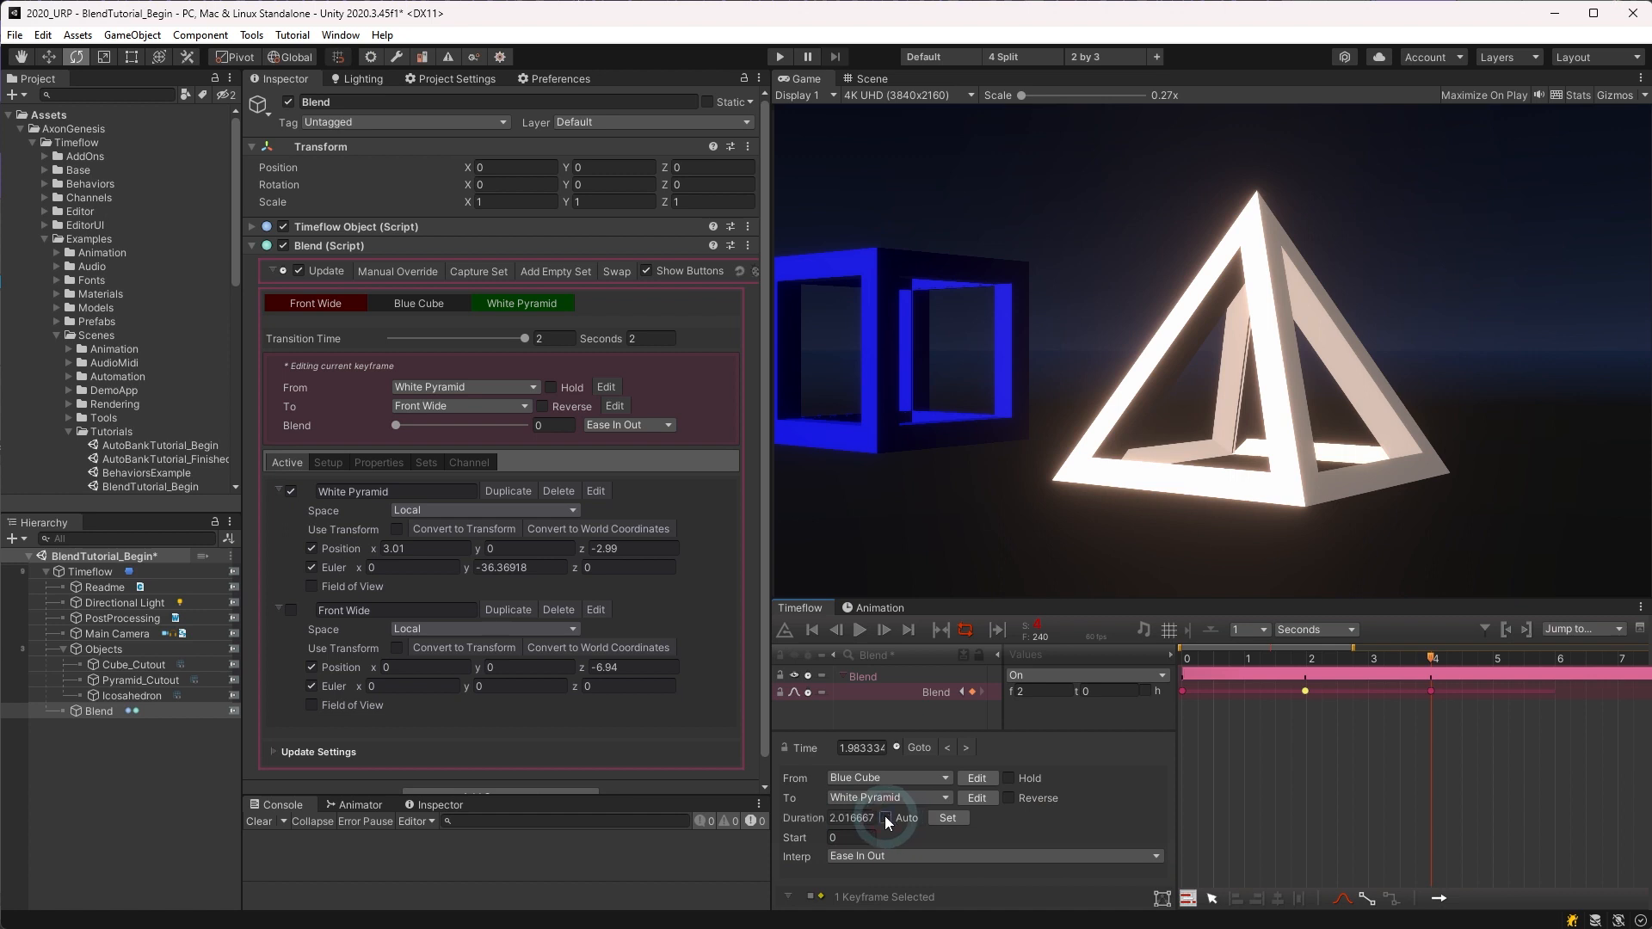
click(850, 819)
text(1)
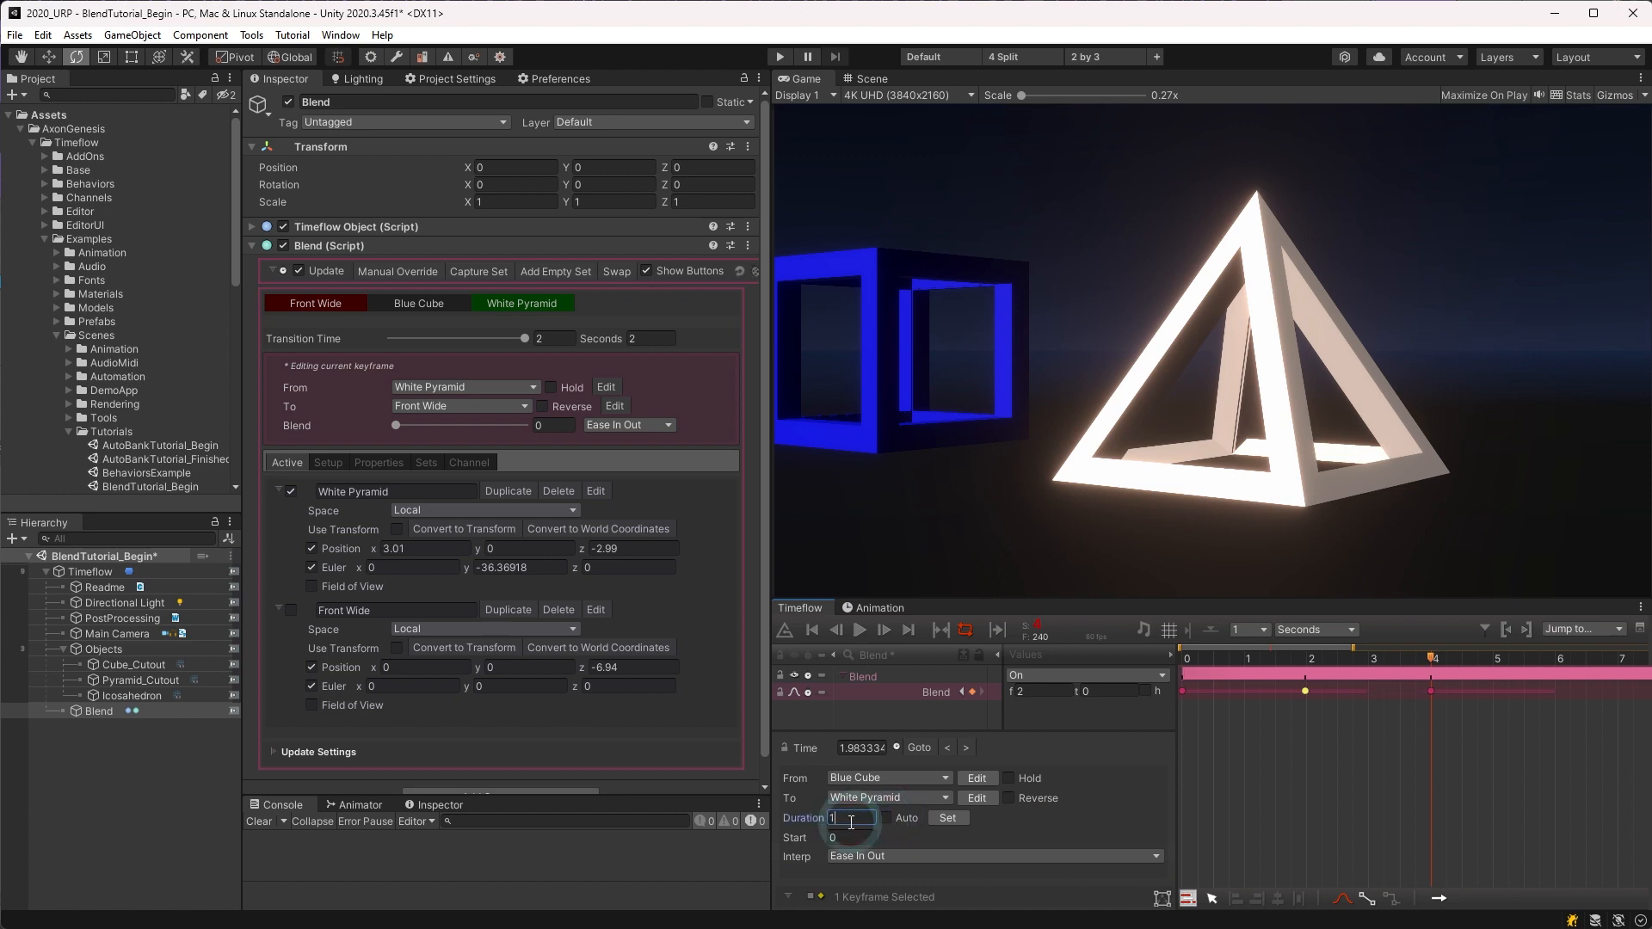
click(850, 838)
Step: Play the timeline from just before the second keyframe and again from near the start to preview the delayed blend
click(1299, 657)
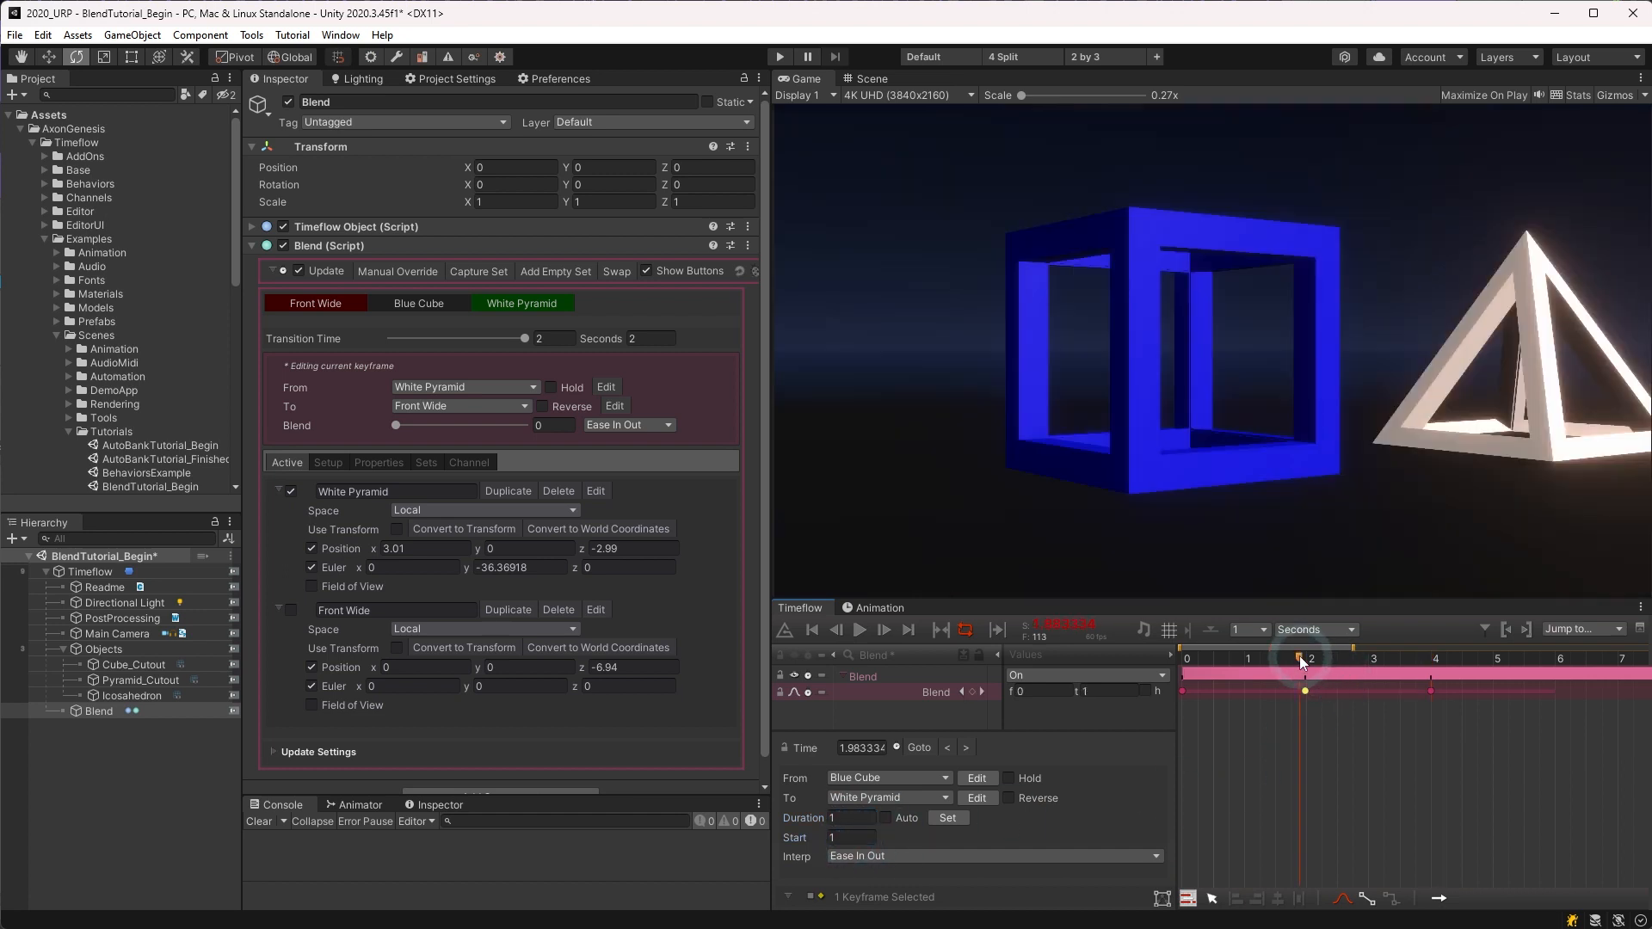
key(space)
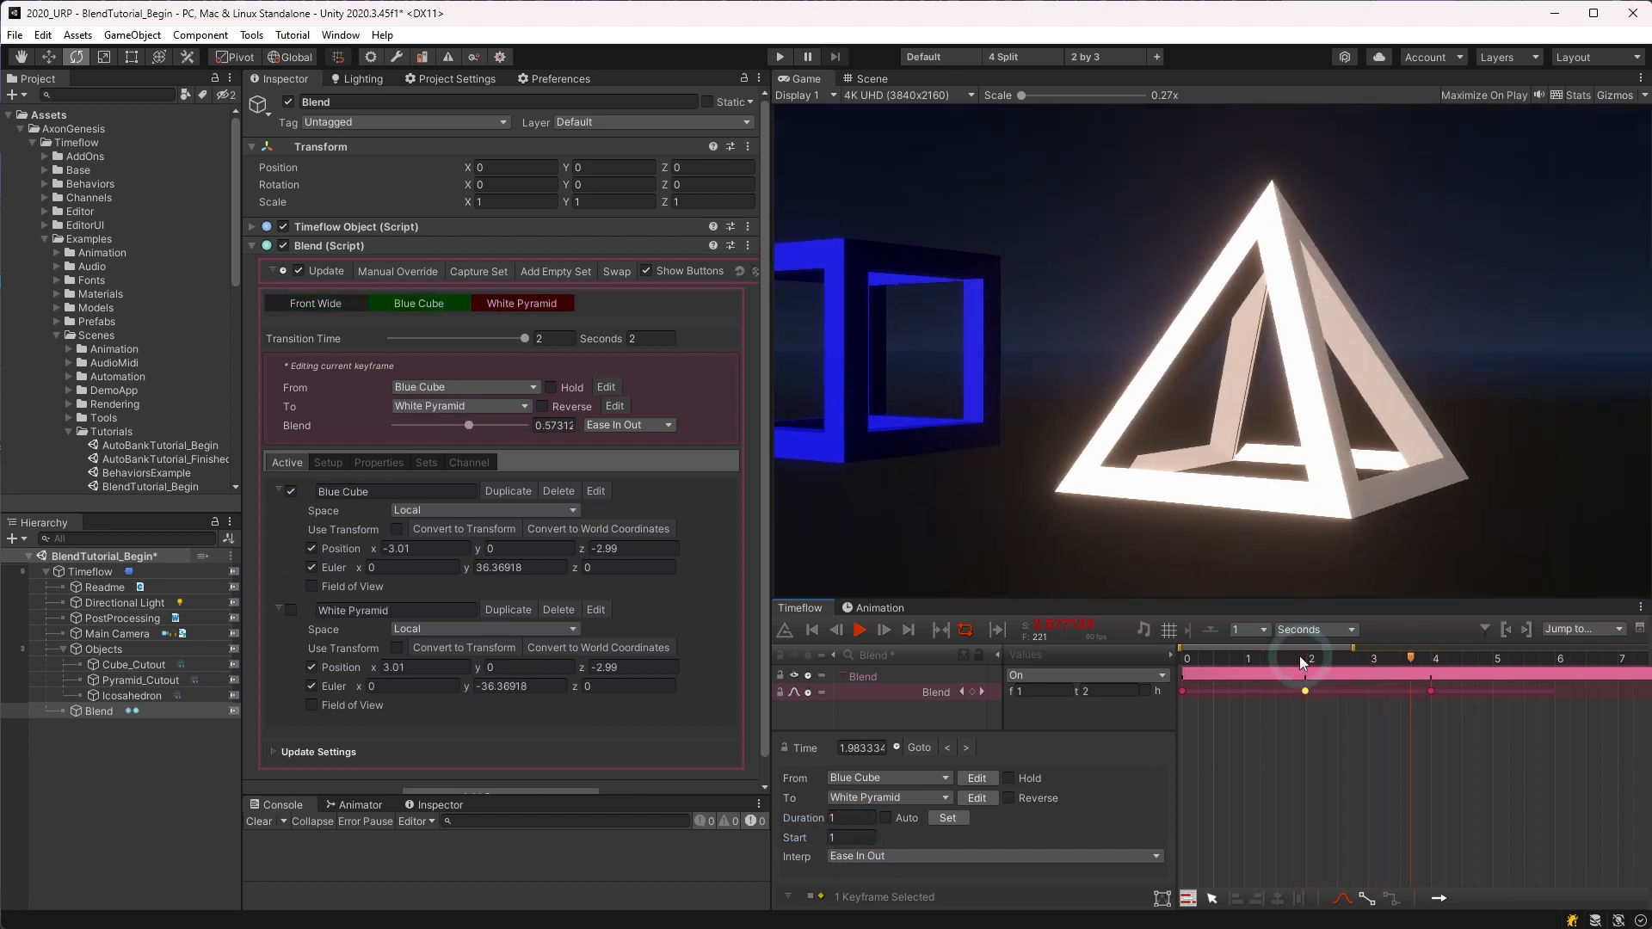
key(space)
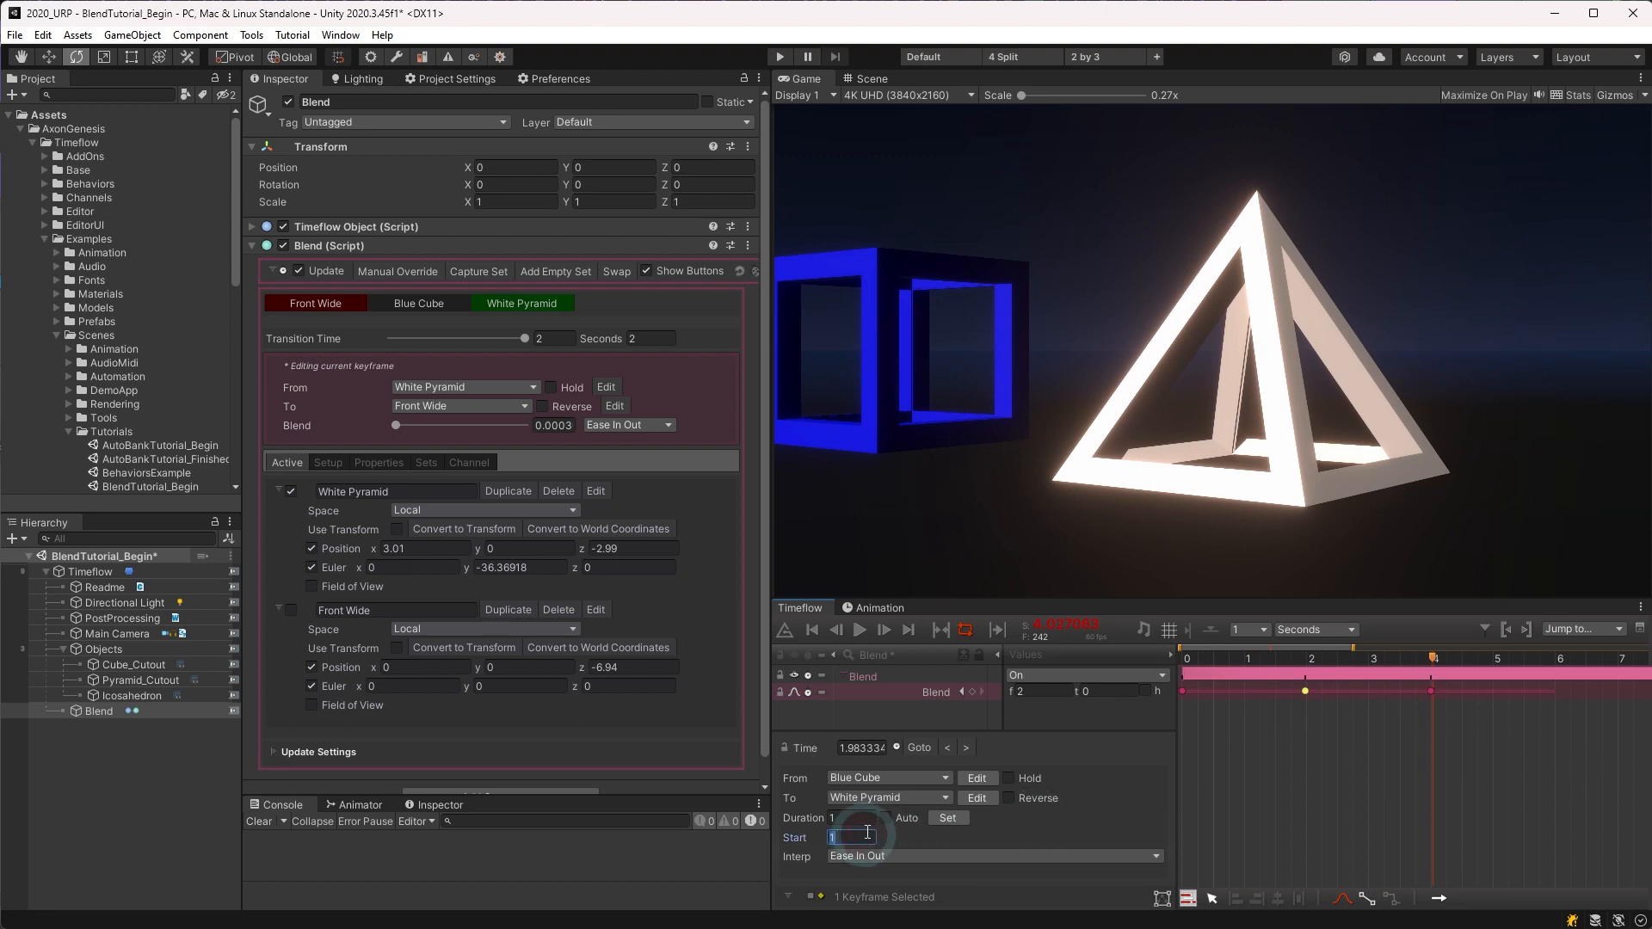
click(1200, 660)
key(space)
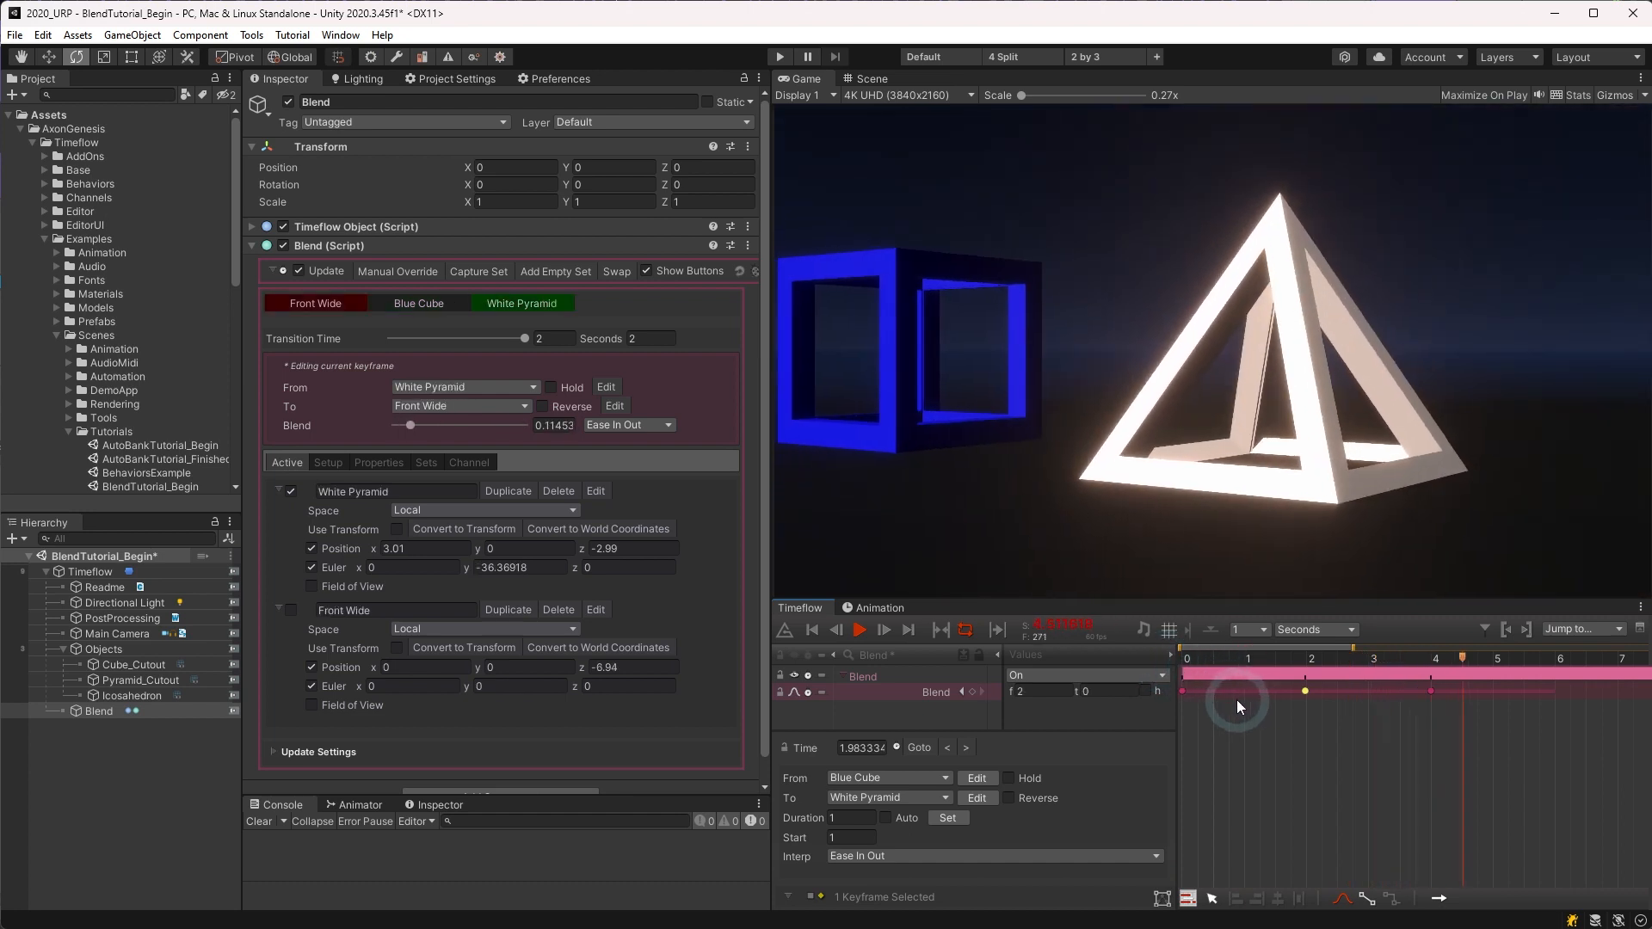
key(space)
Step: Re-enable Auto duration on the keyframe near 2 seconds and play the timeline through its blend
click(852, 836)
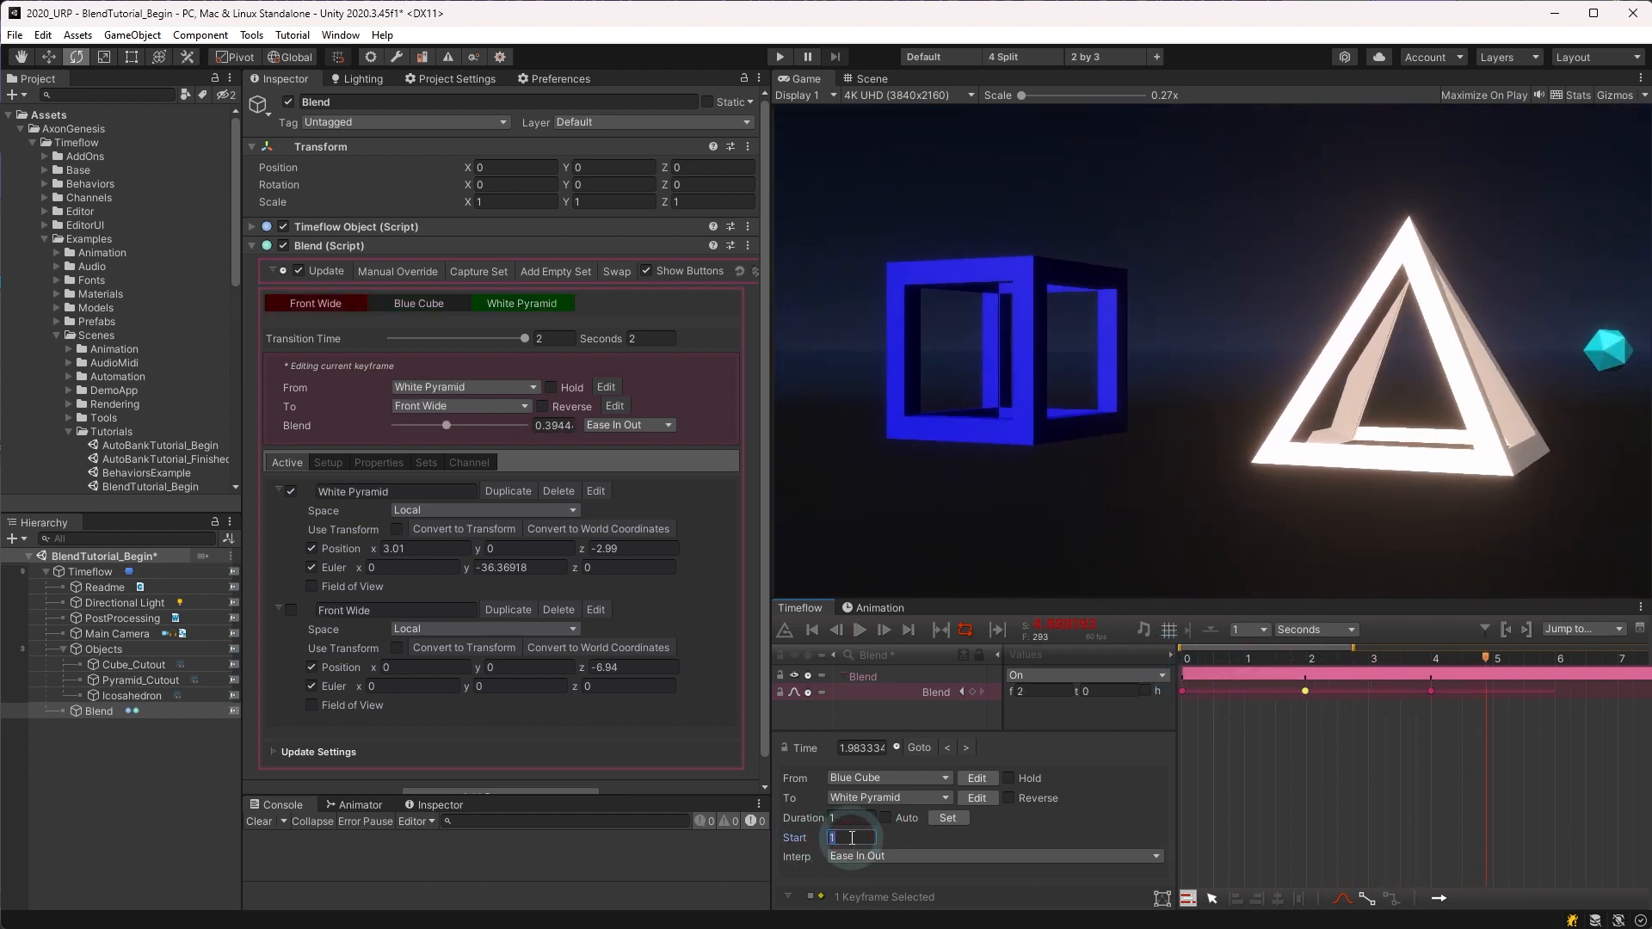
click(886, 817)
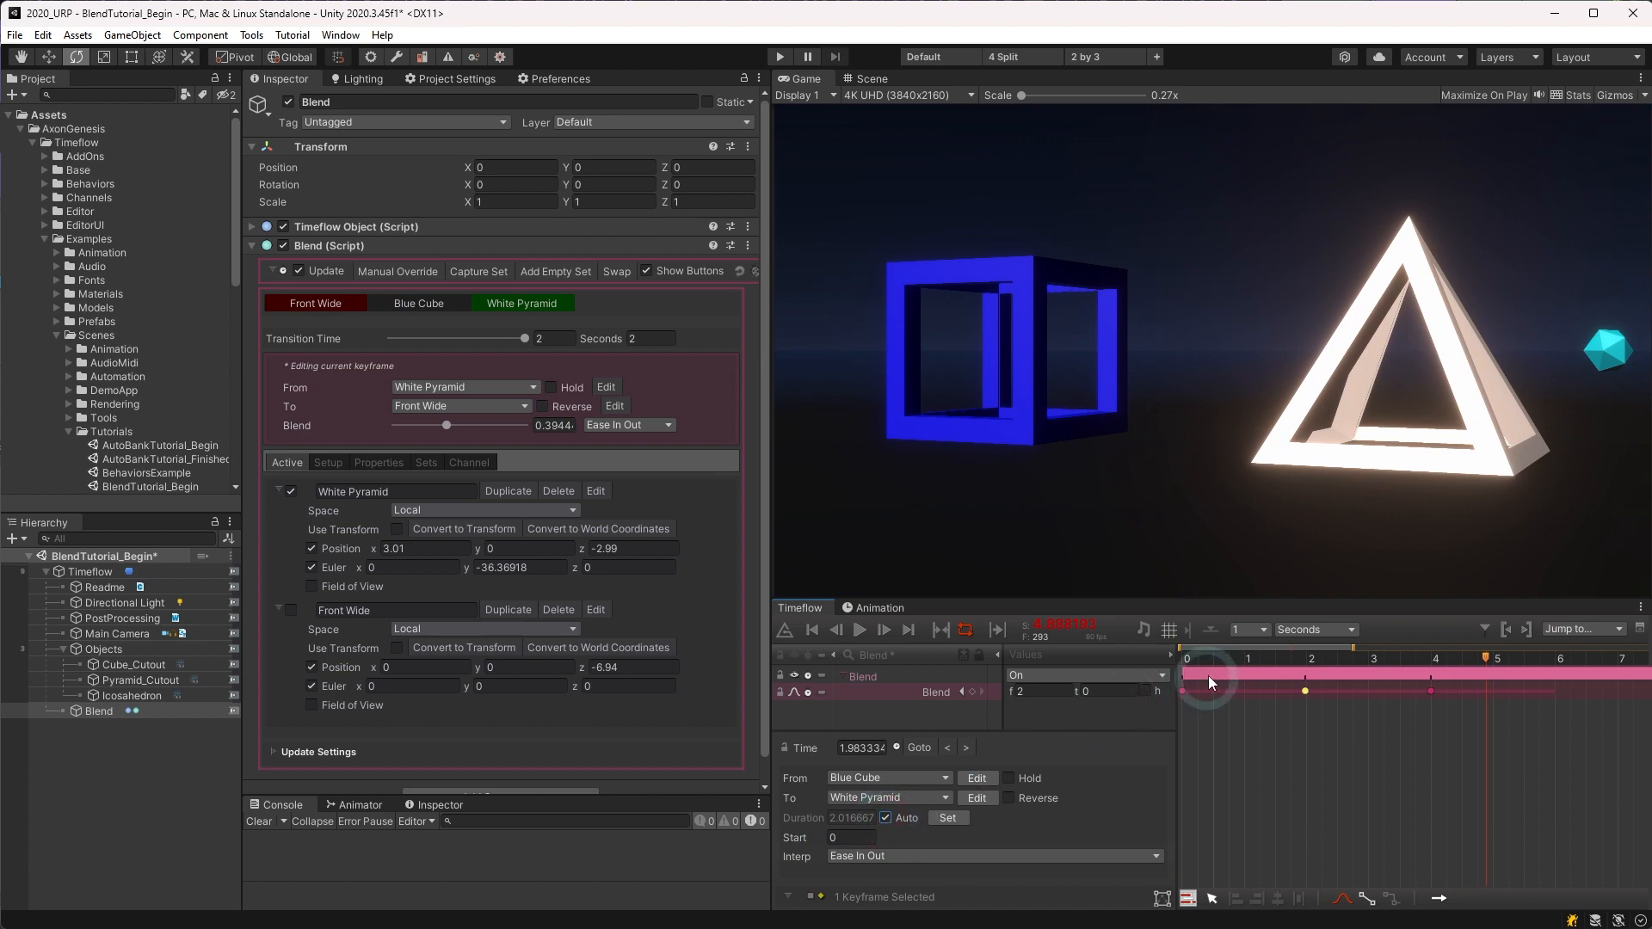
click(1294, 655)
key(space)
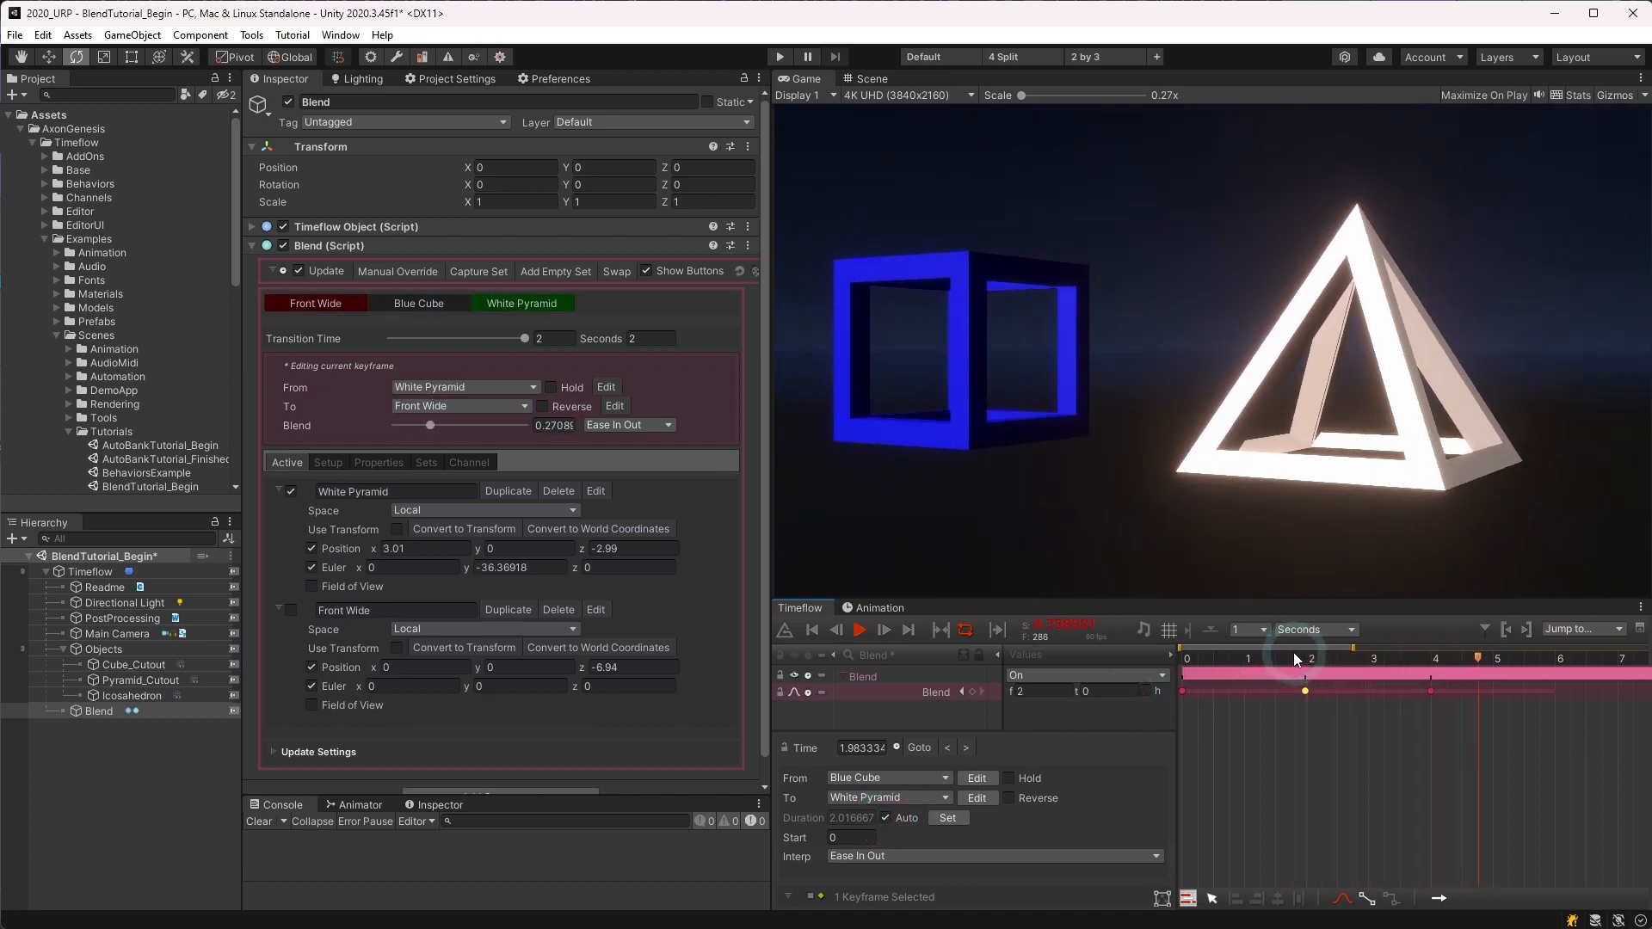
key(space)
Step: Return the timeline to its first frame and convert the Front Wide set to world coordinates
alt+scroll(1342, 744, down, 2)
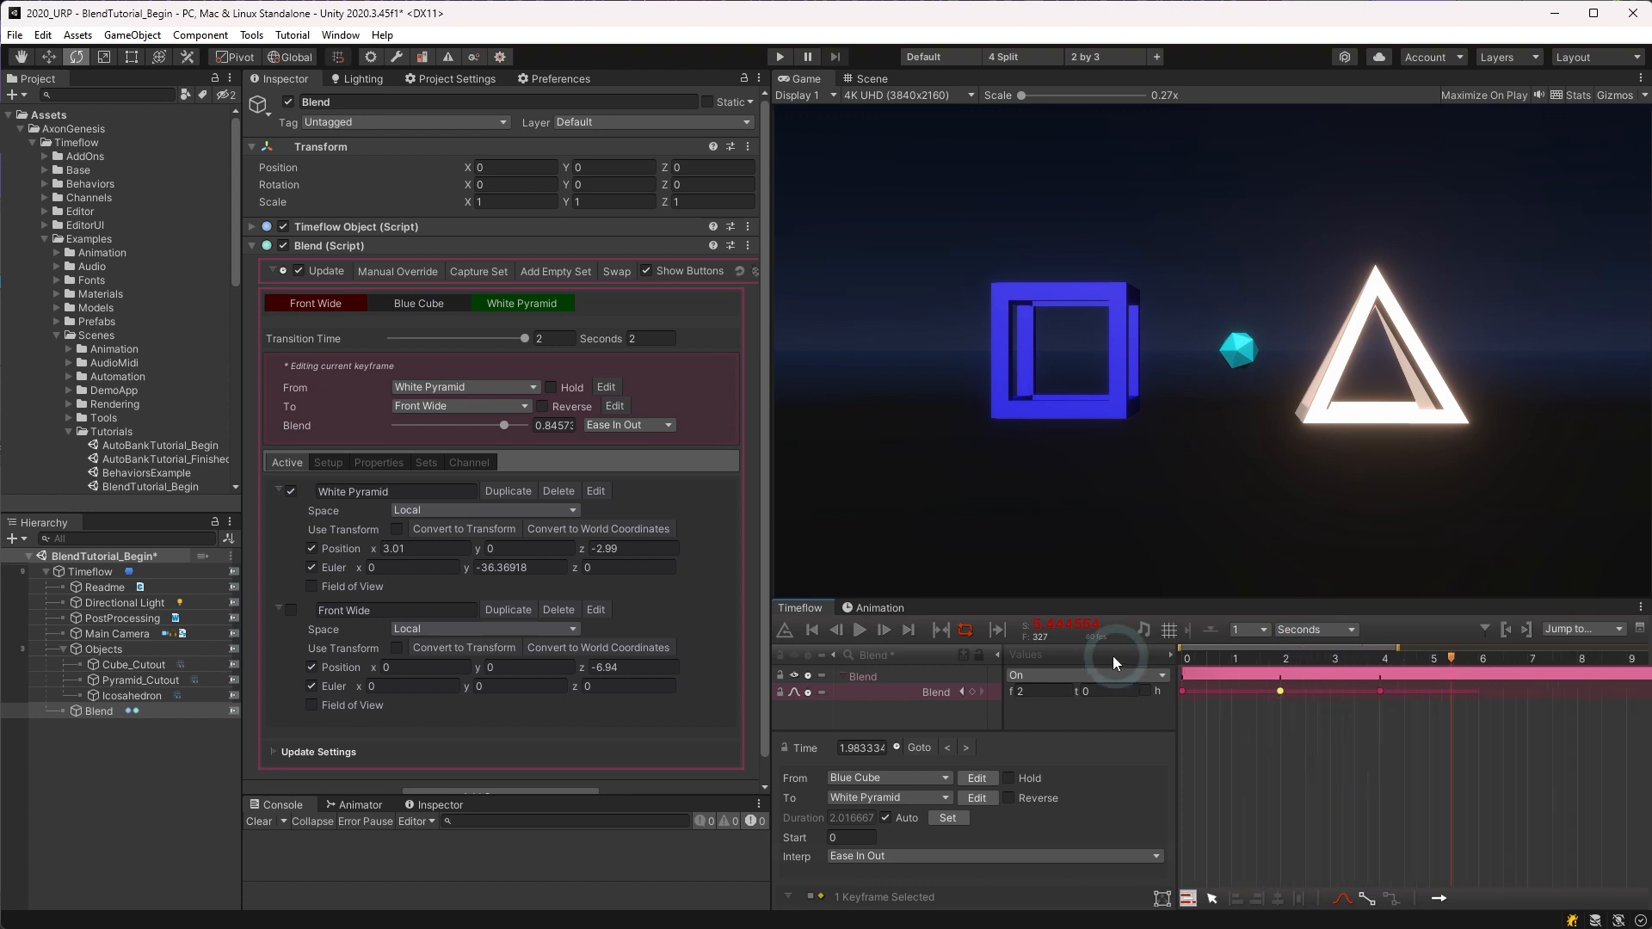
click(811, 631)
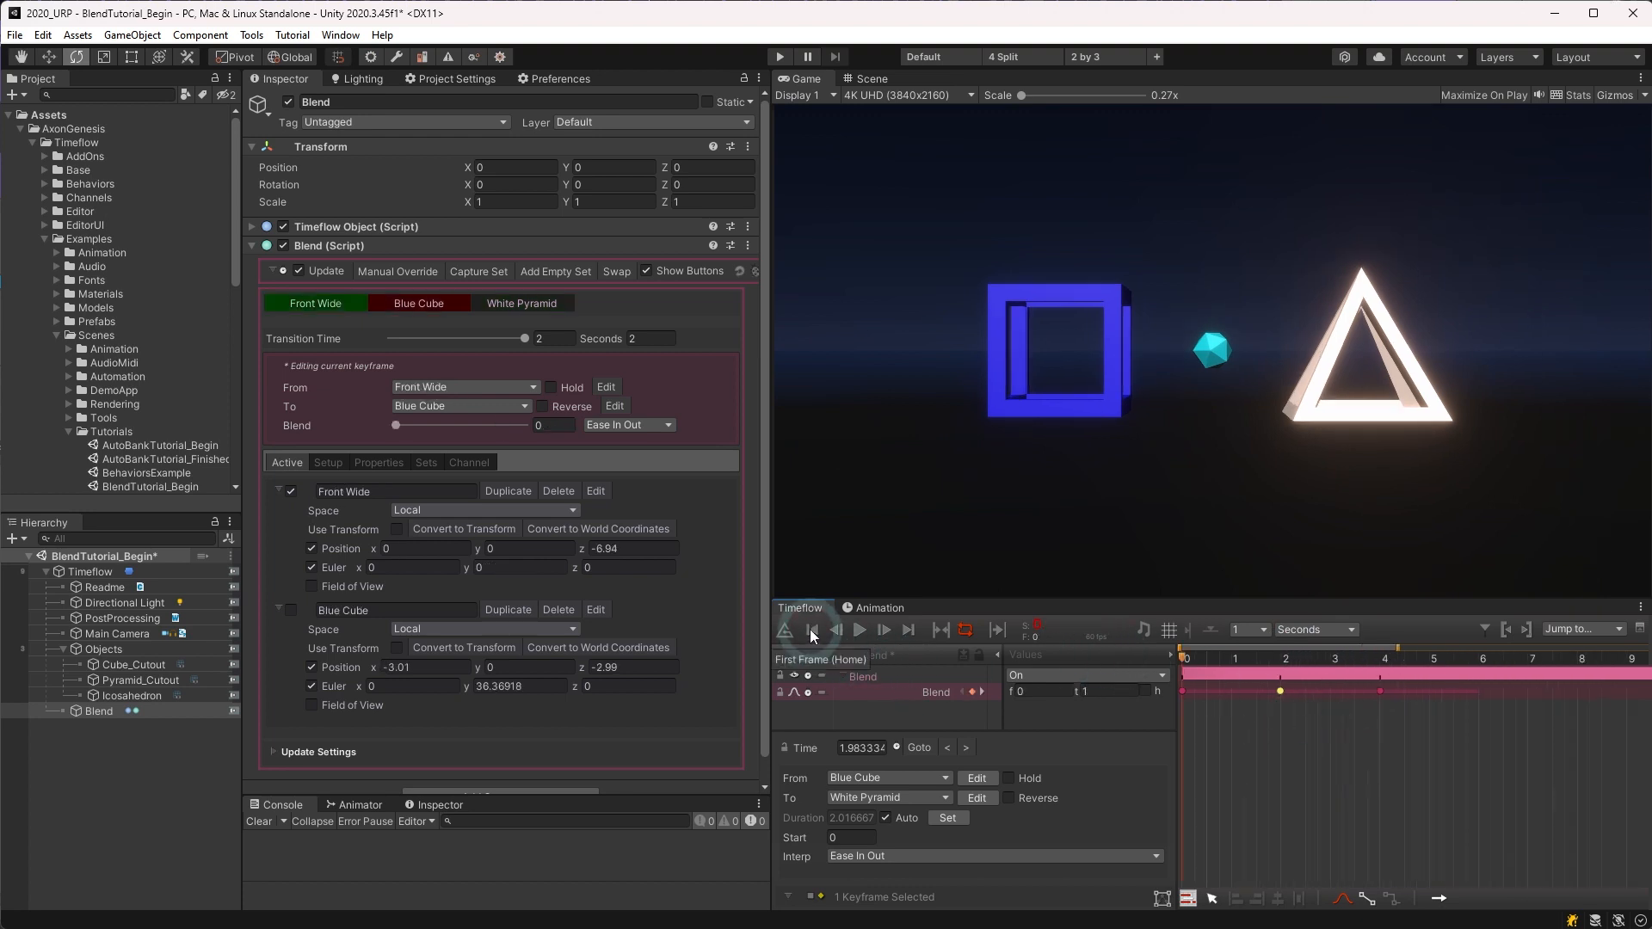
click(487, 511)
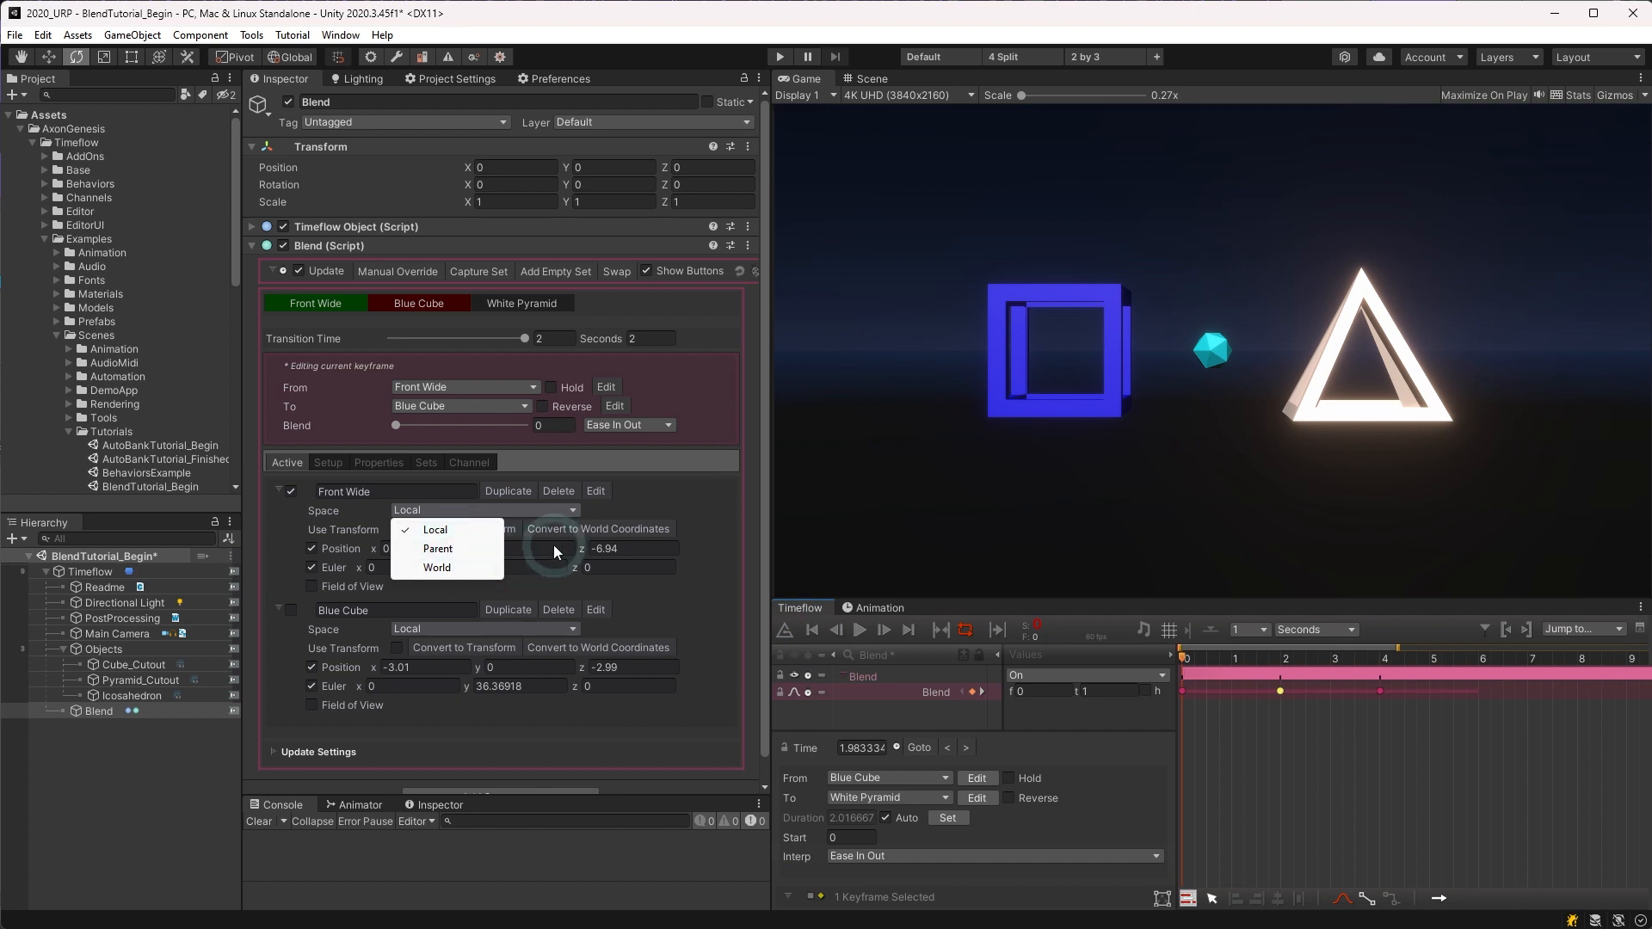
click(725, 538)
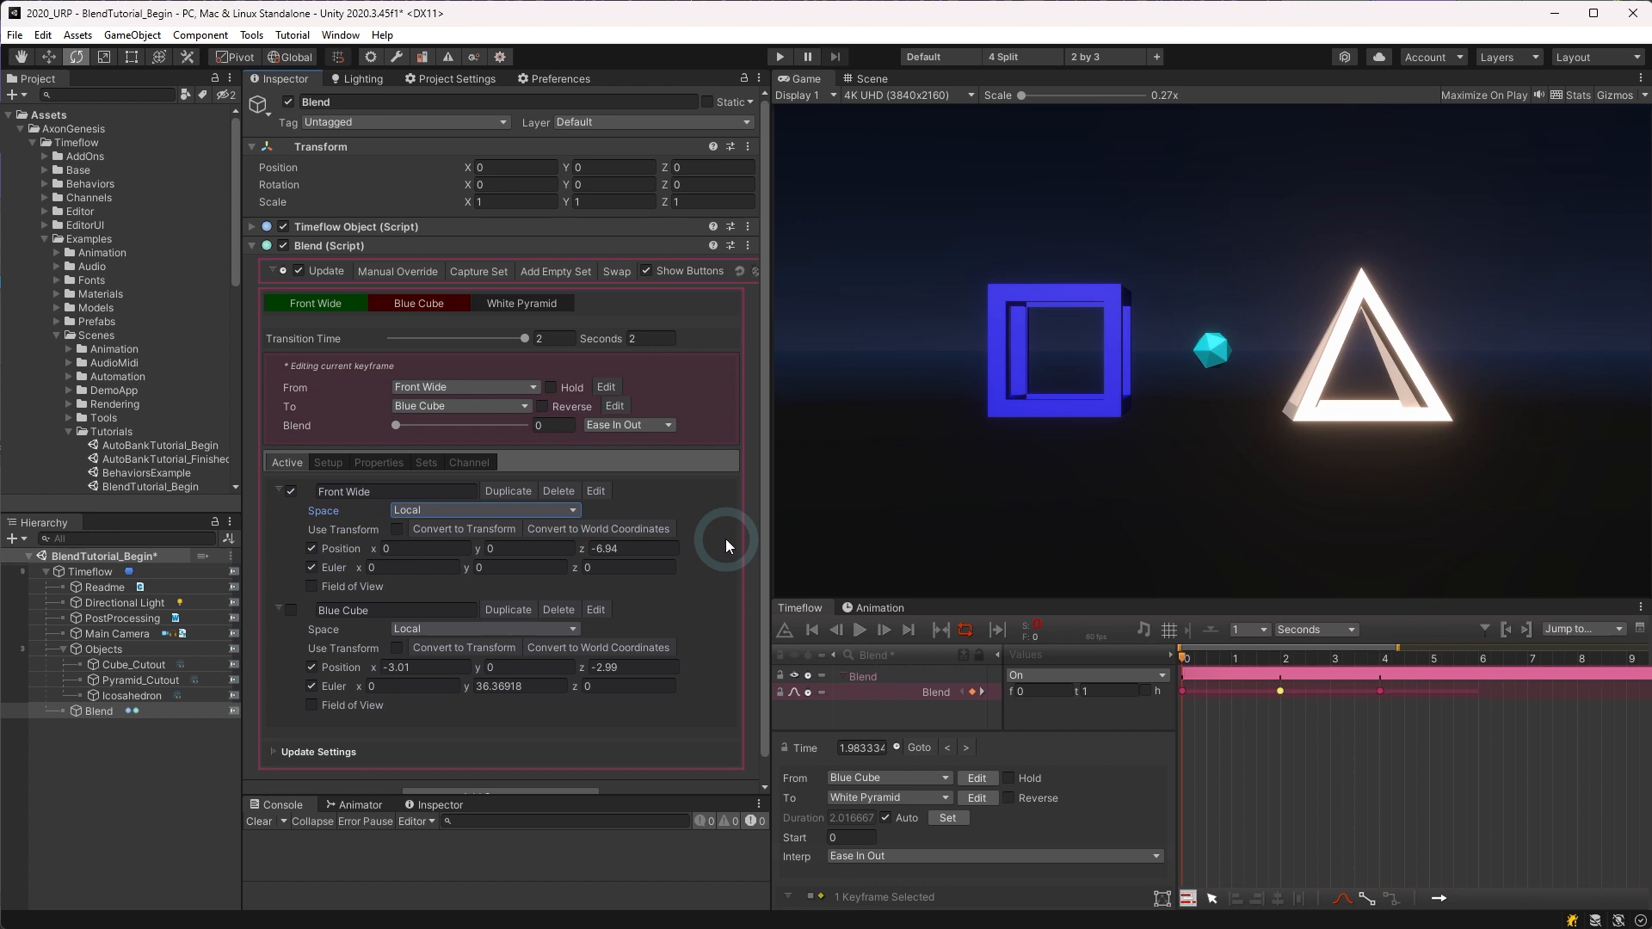
click(642, 527)
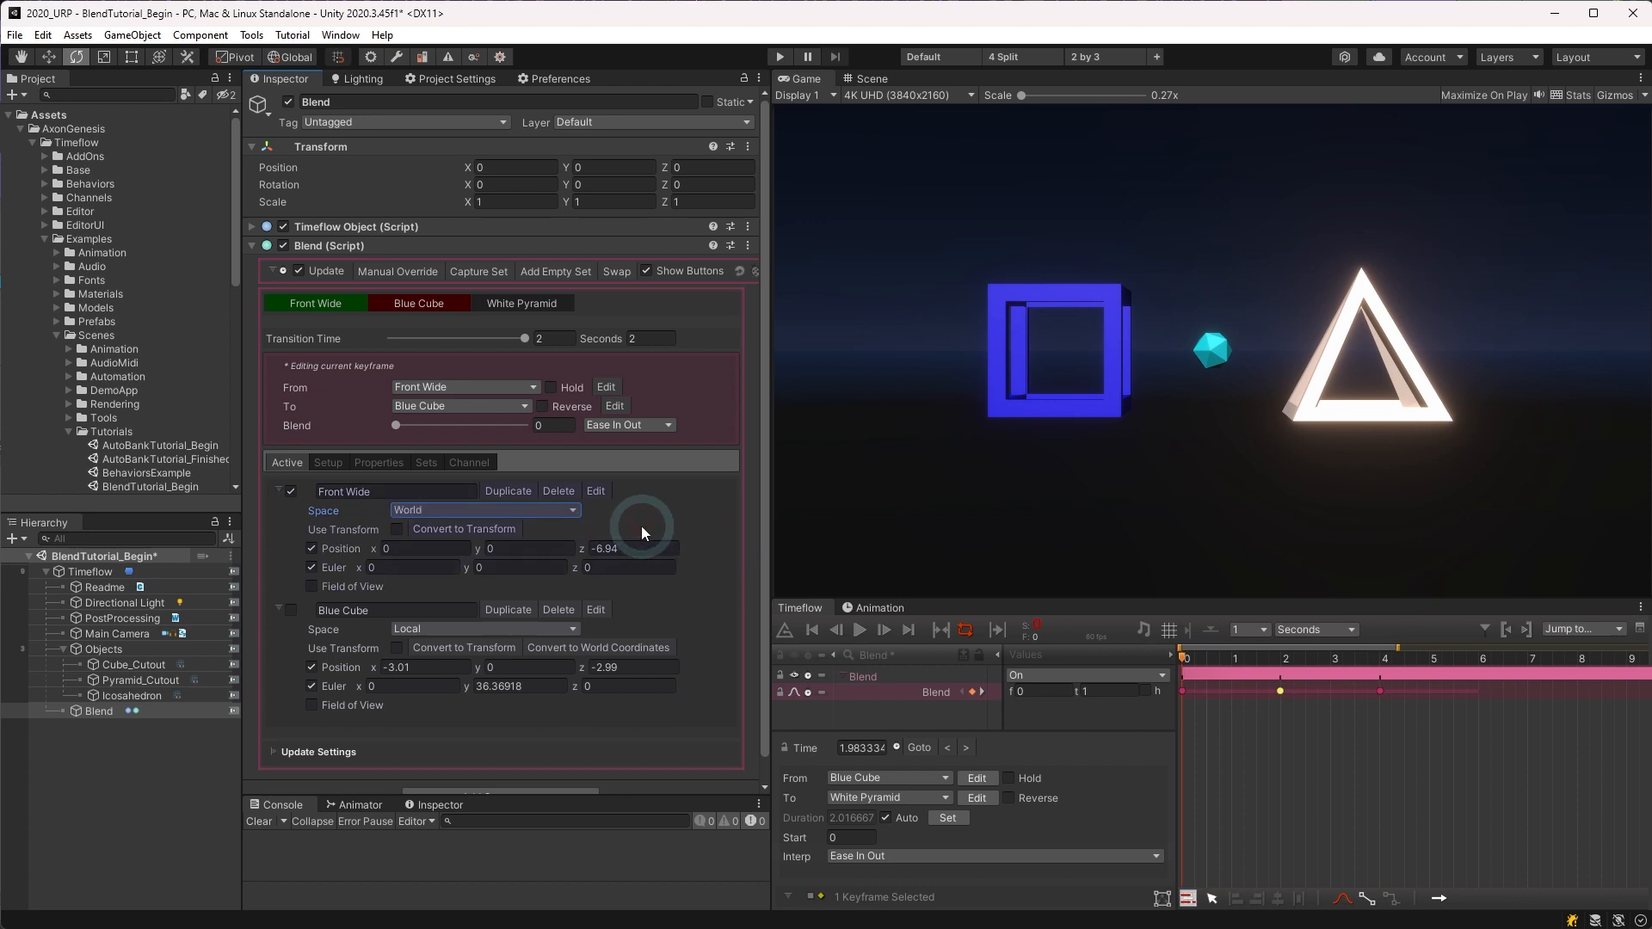
Step: Show the full list of sets and convert the Blue Cube set to world coordinates
click(425, 462)
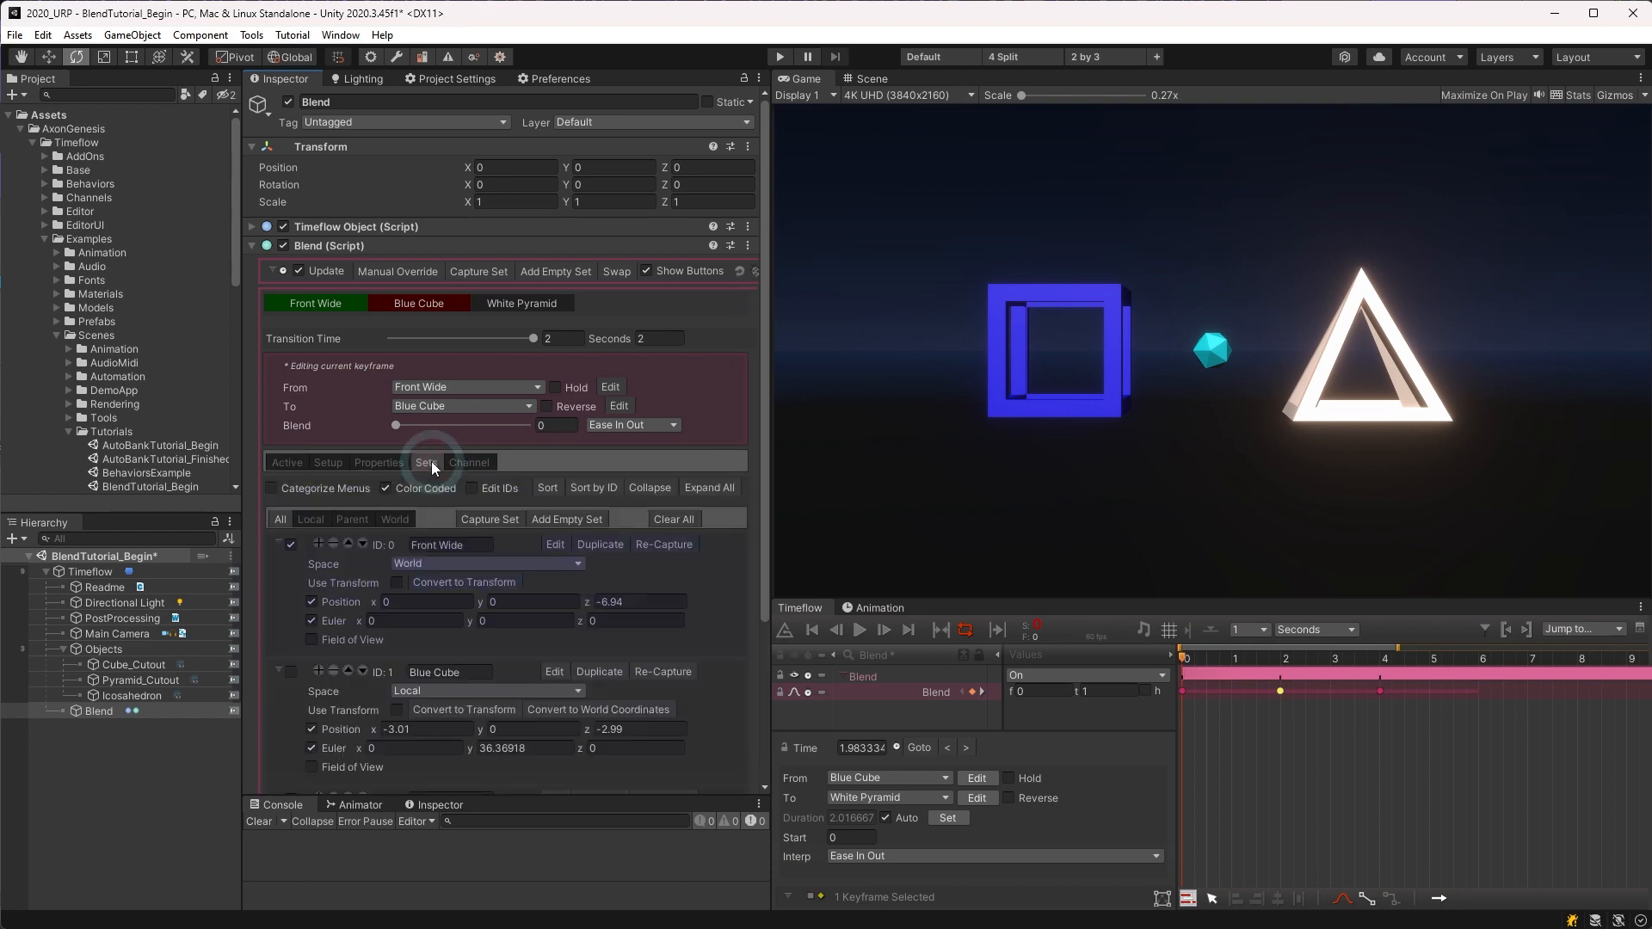
scroll(571, 461, down, 3)
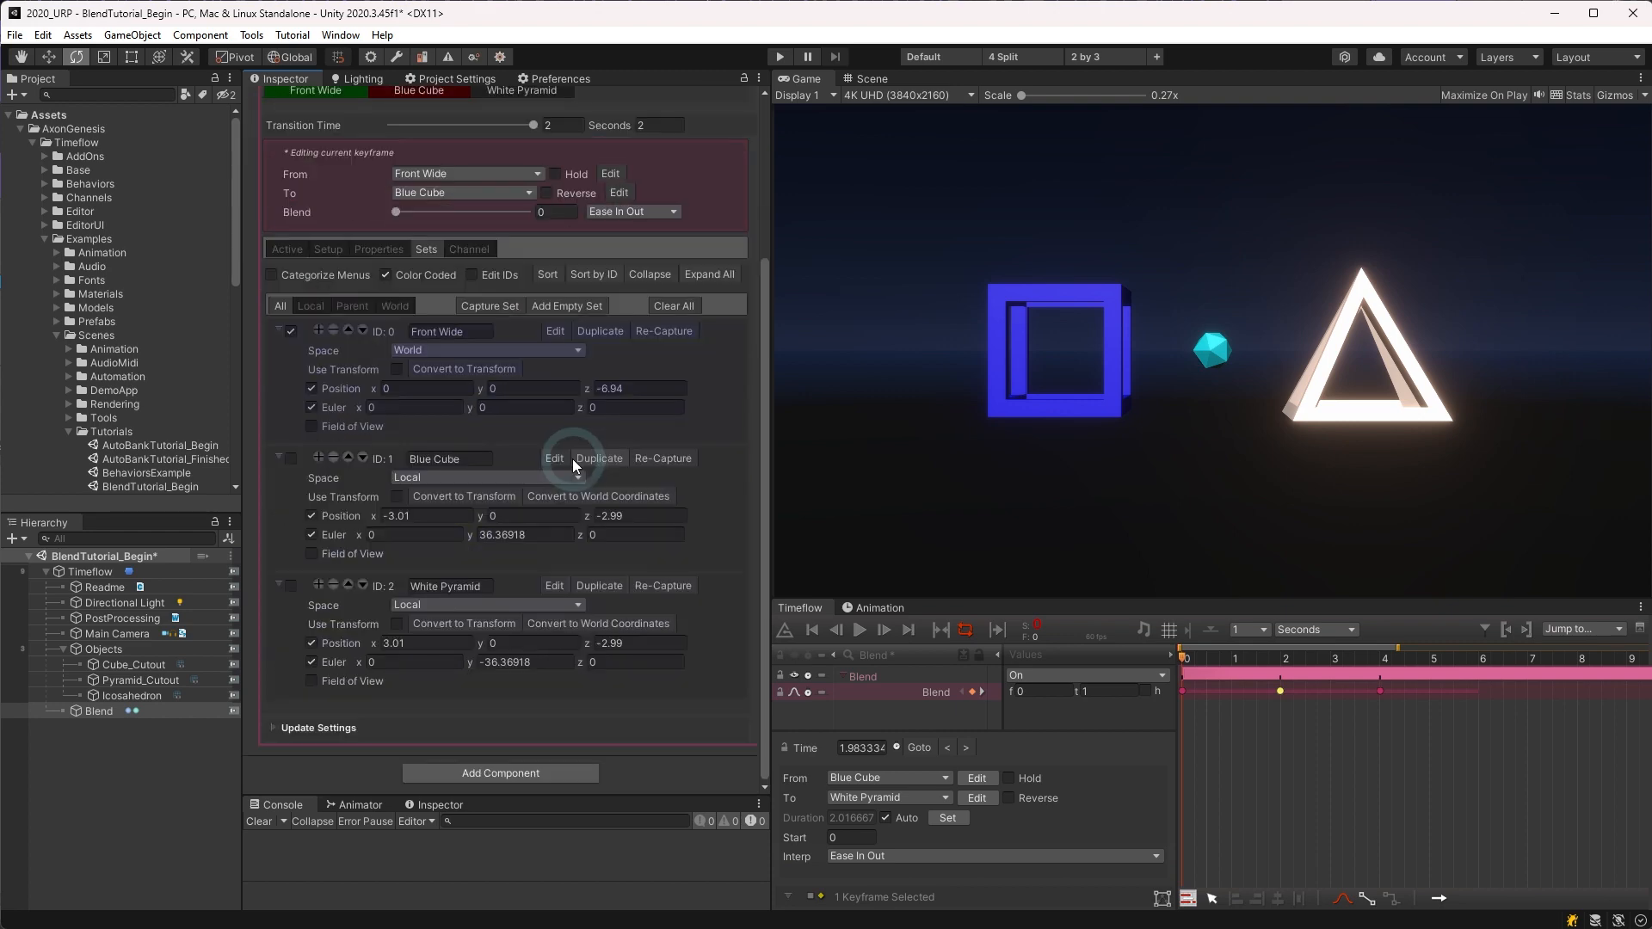
click(613, 494)
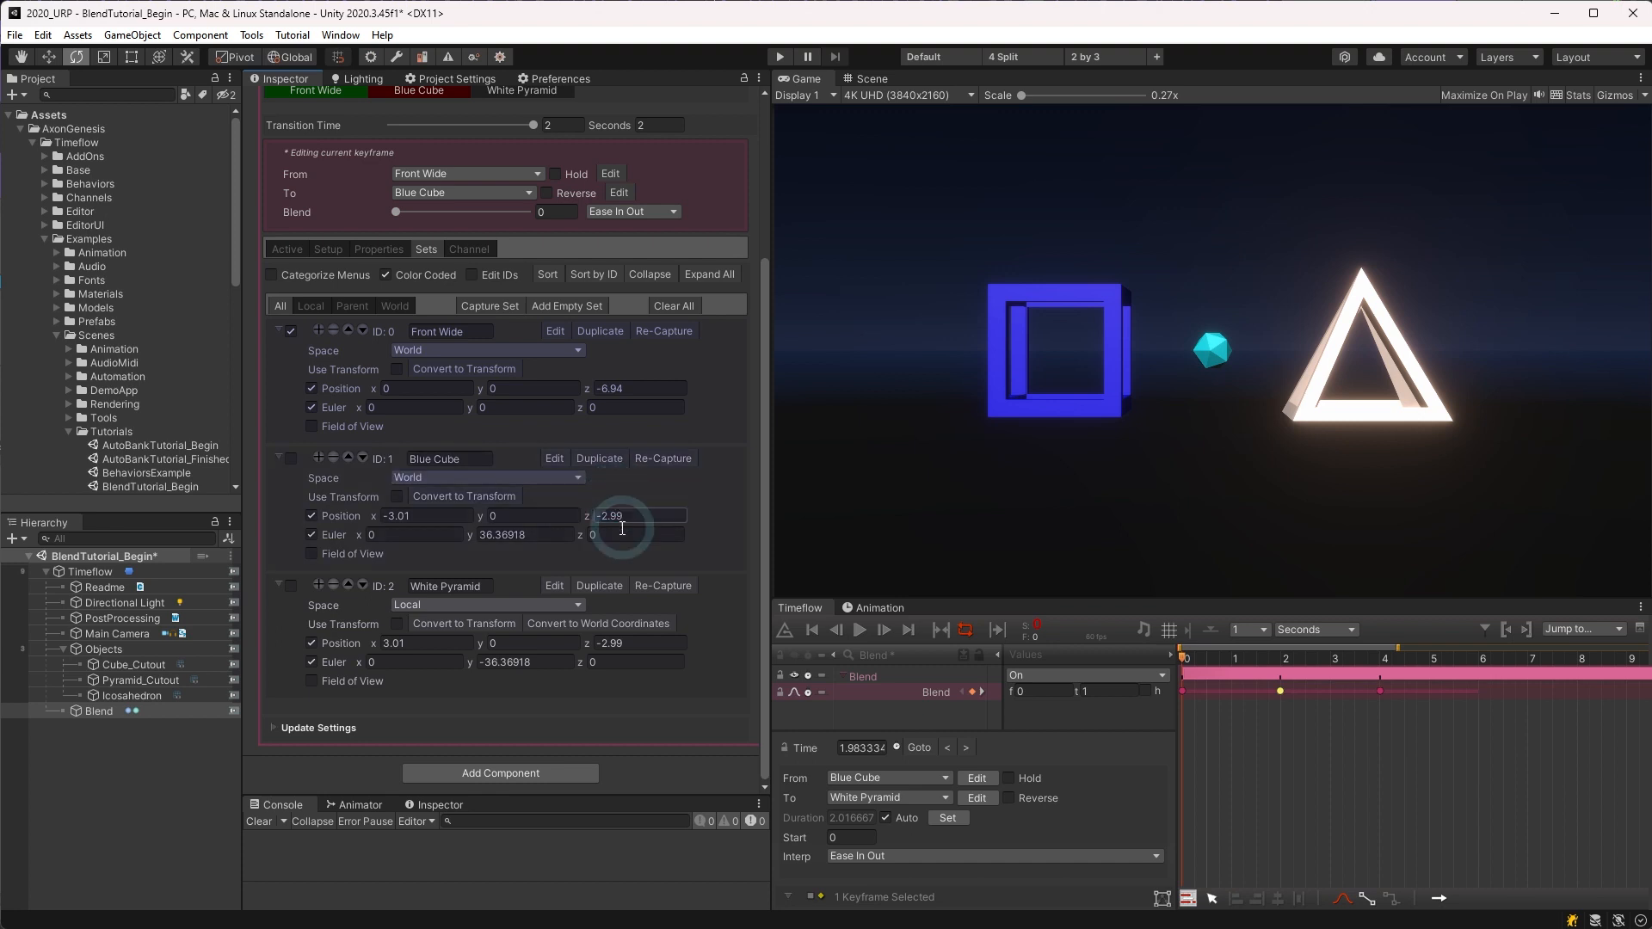
Step: Convert the White Pyramid set to world coordinates and return the timeline to its first frame
click(607, 623)
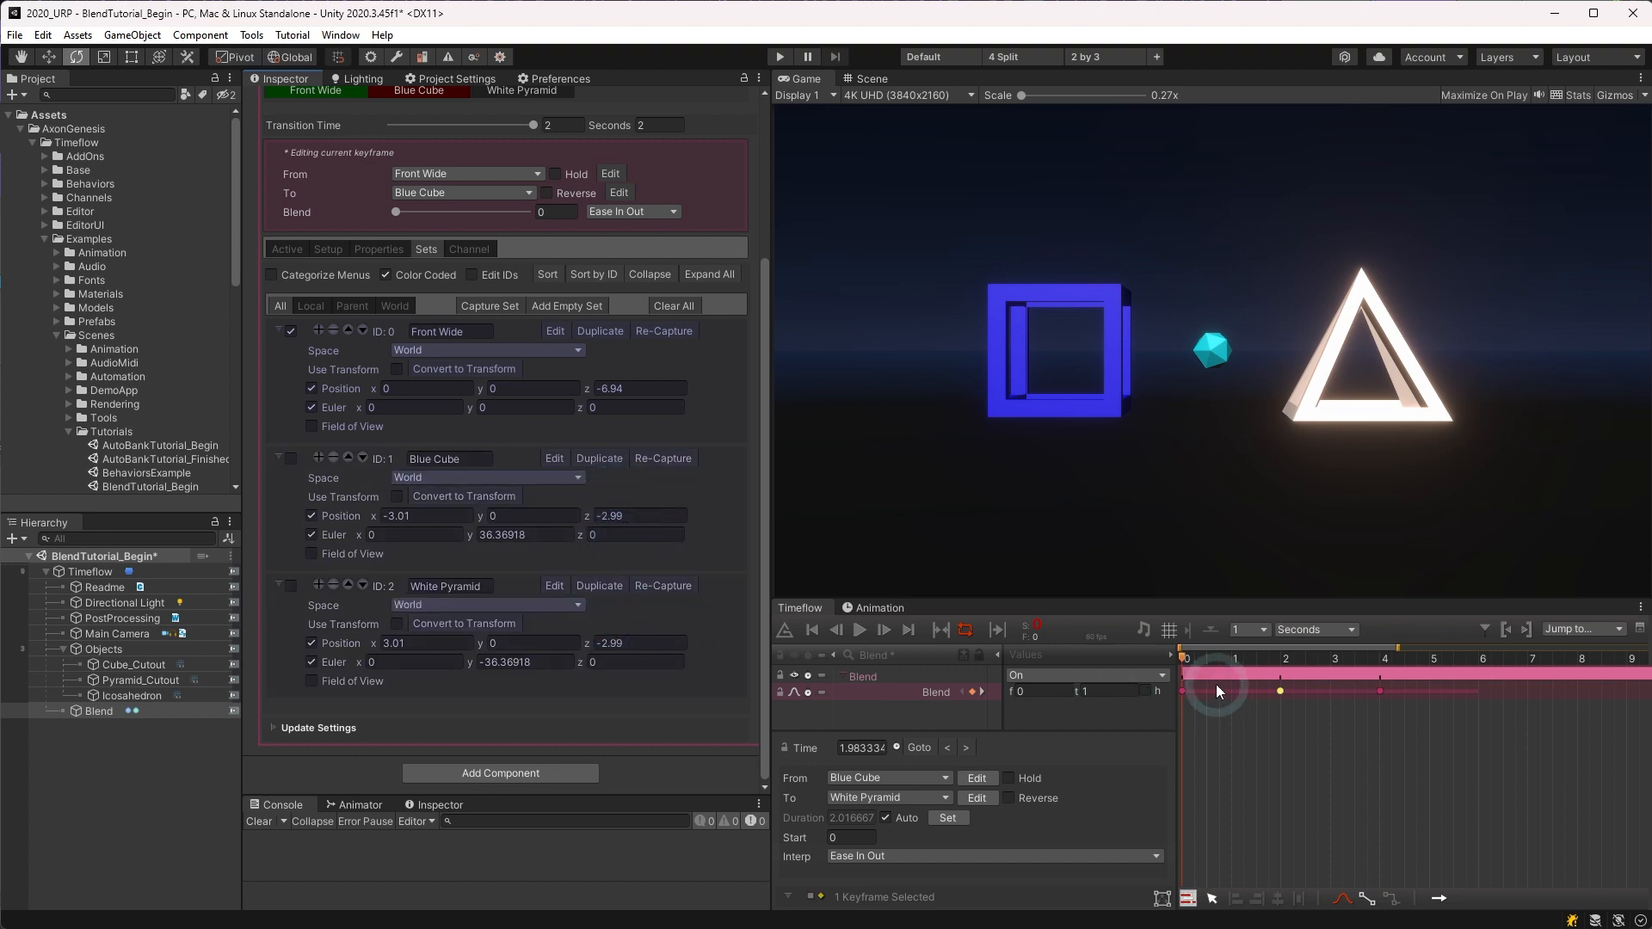
drag(1217, 656, 1170, 660)
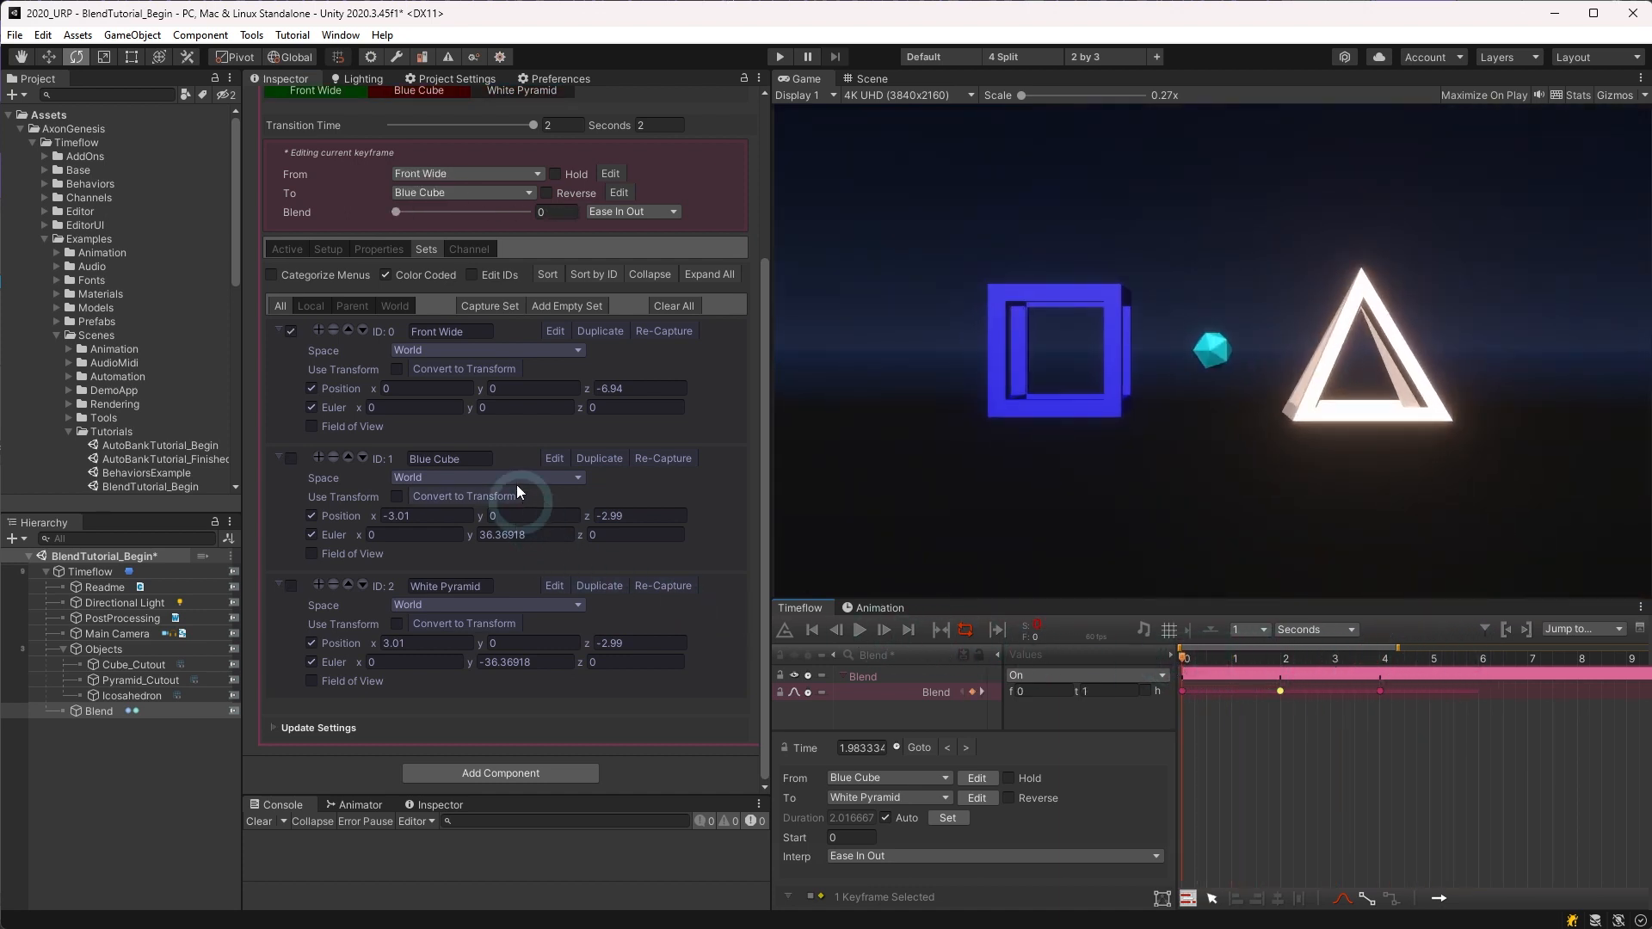
Step: Convert the Front Wide, Blue Cube and White Pyramid sets to transforms
click(471, 369)
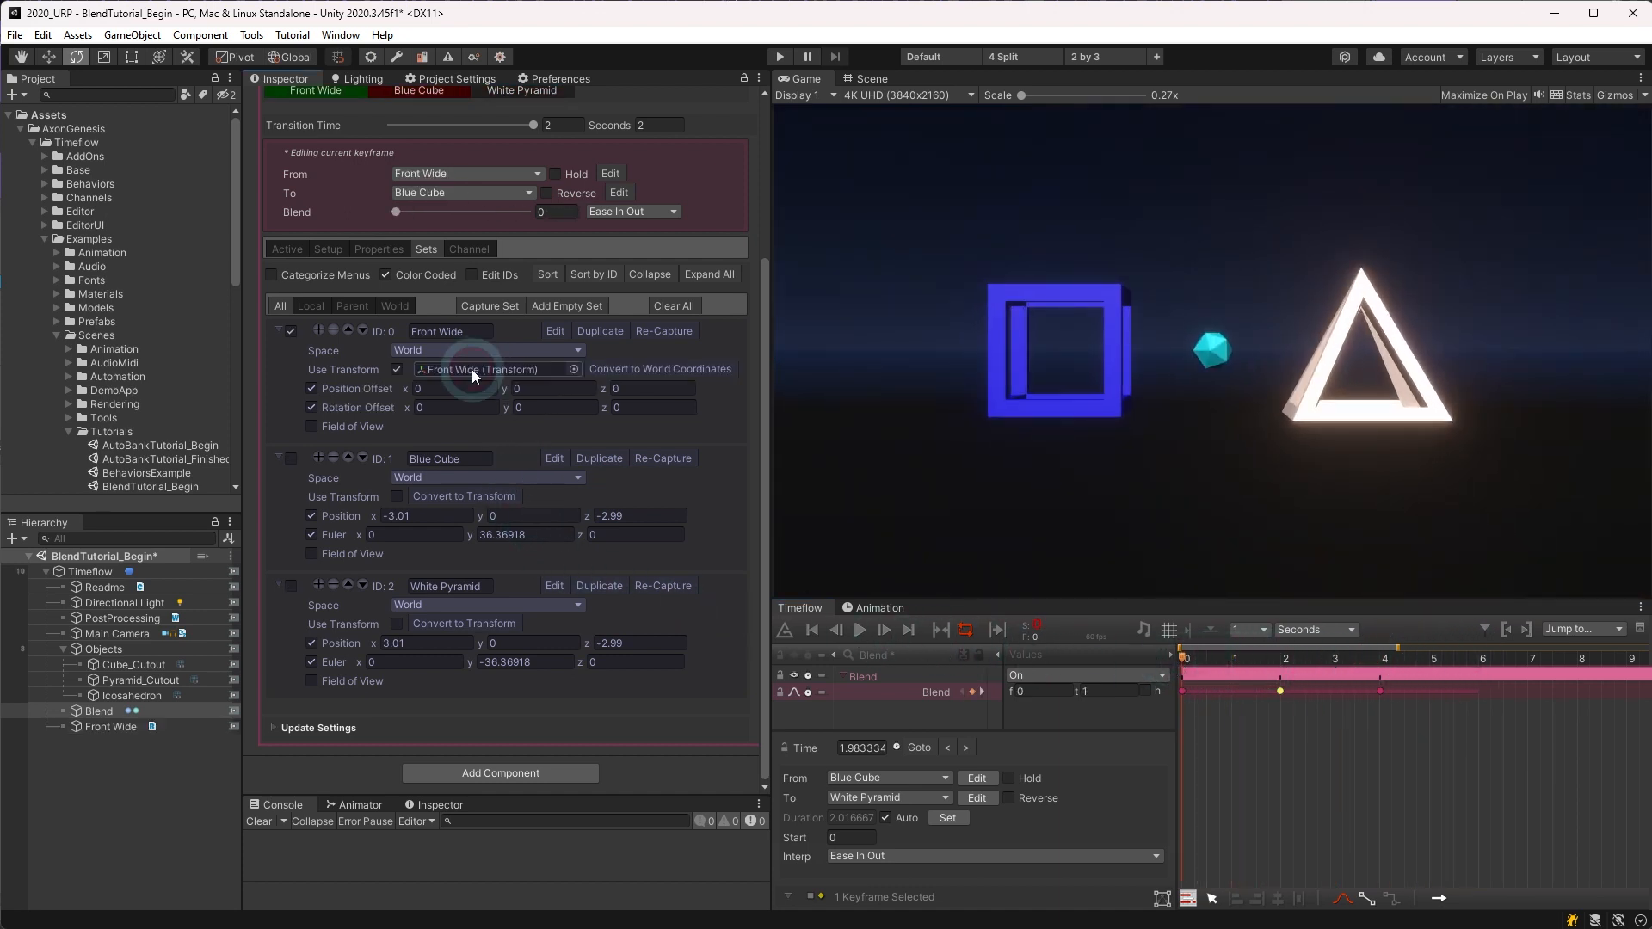
click(455, 494)
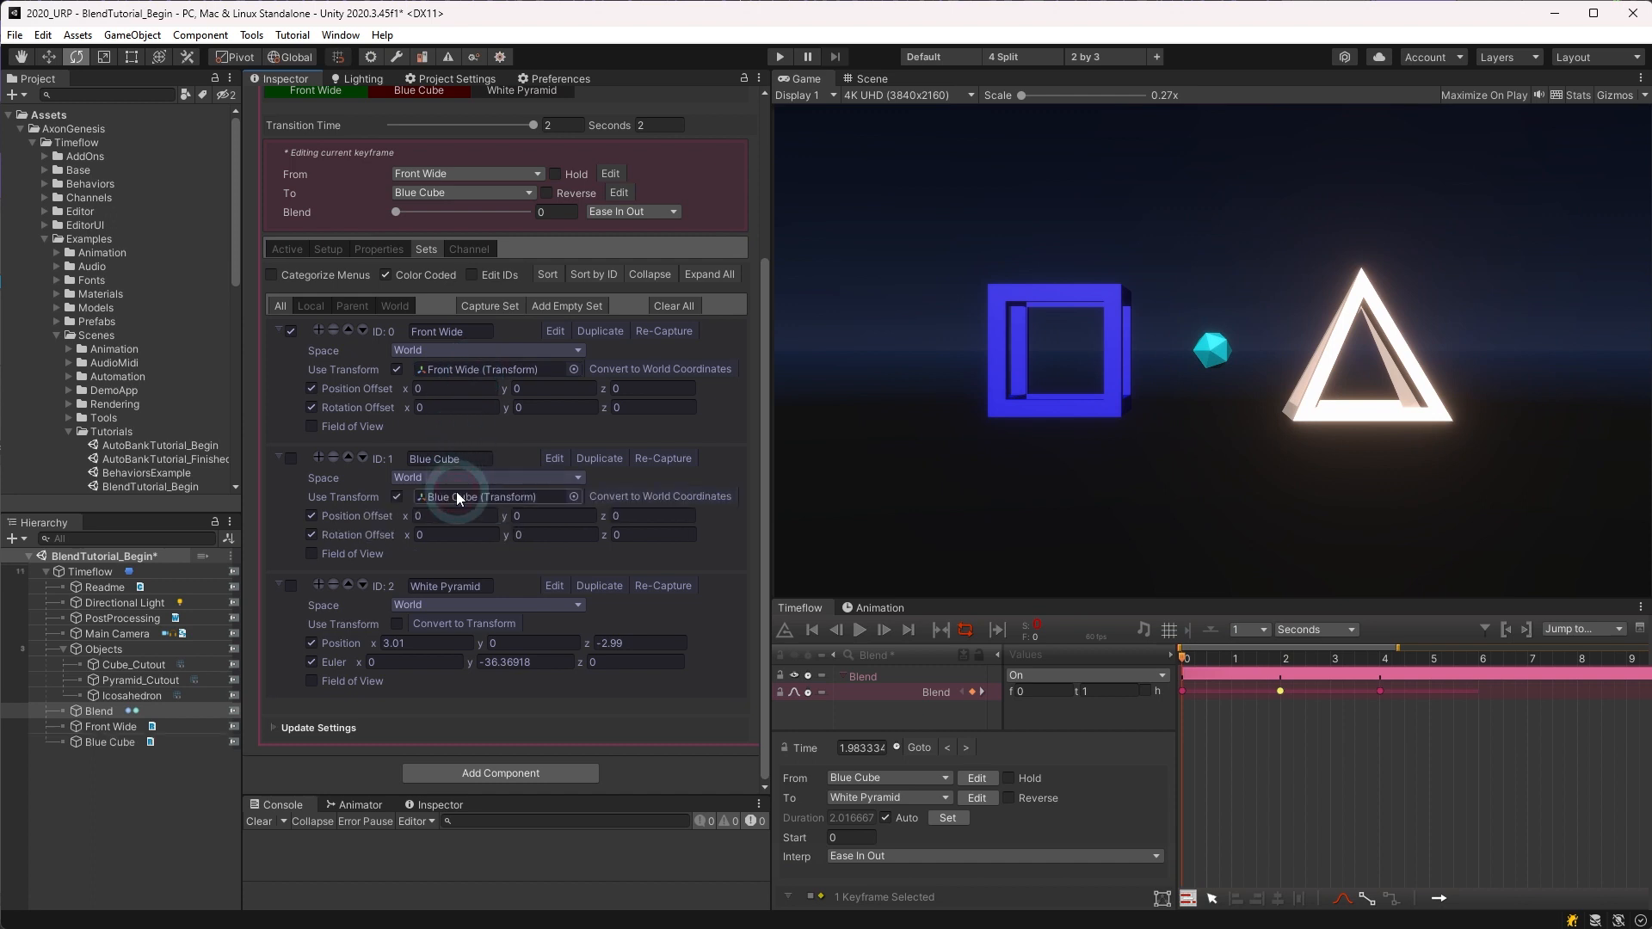
click(461, 623)
Step: Inspect the Front Wide, Blue Cube and White Pyramid objects and parent all three under Blend in the hierarchy
click(104, 726)
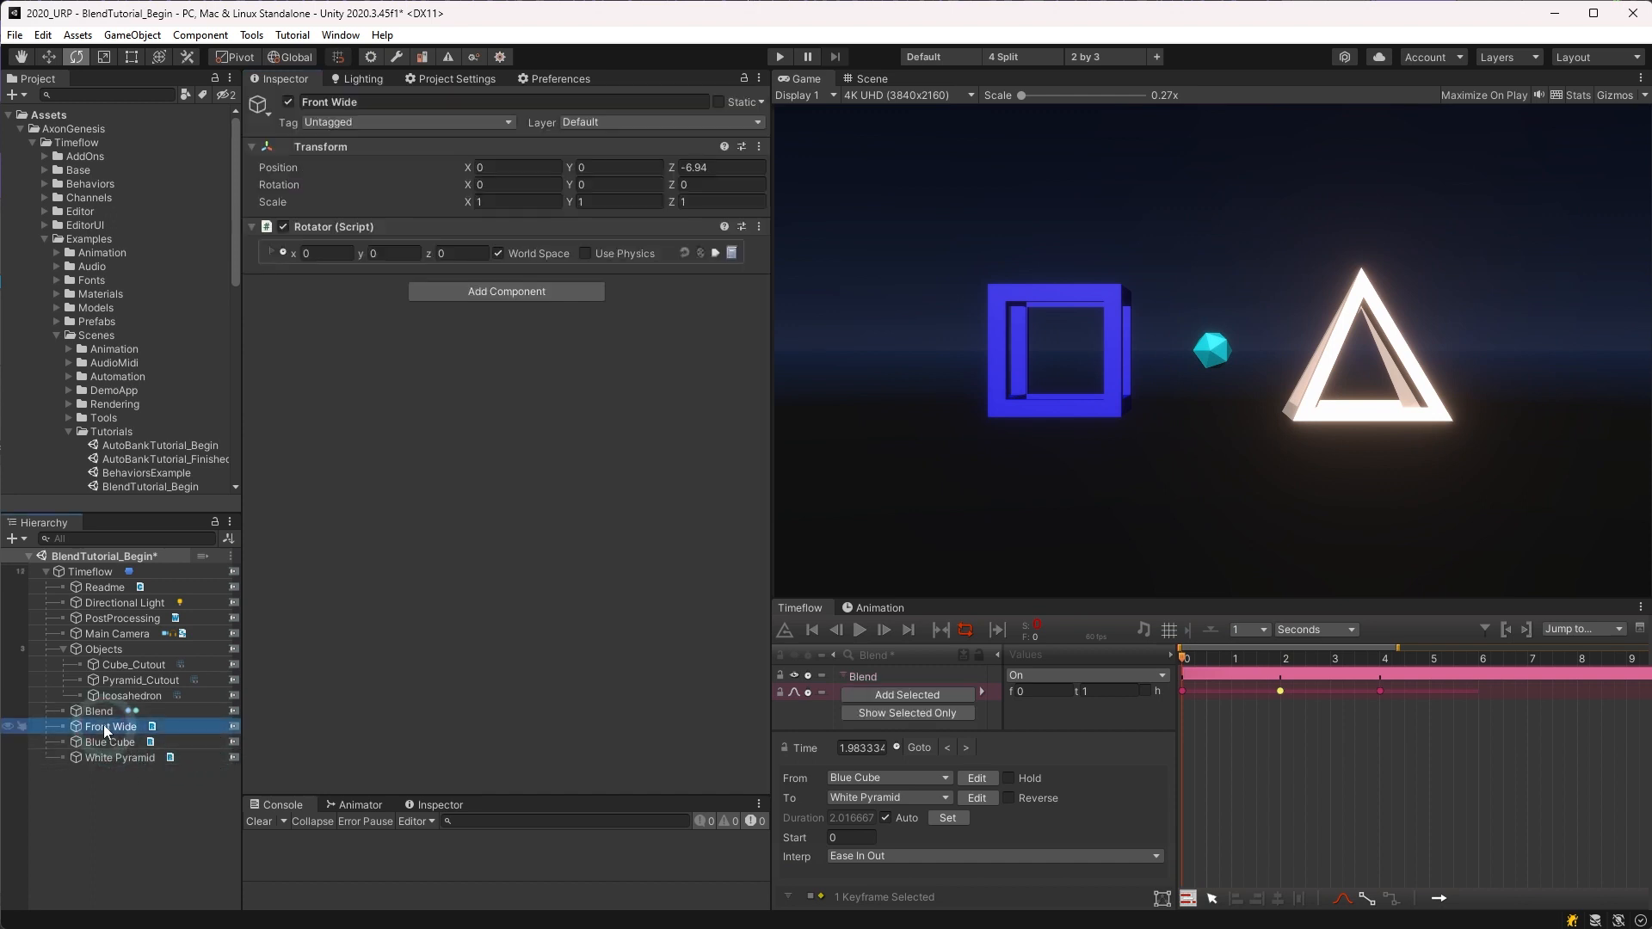
click(102, 739)
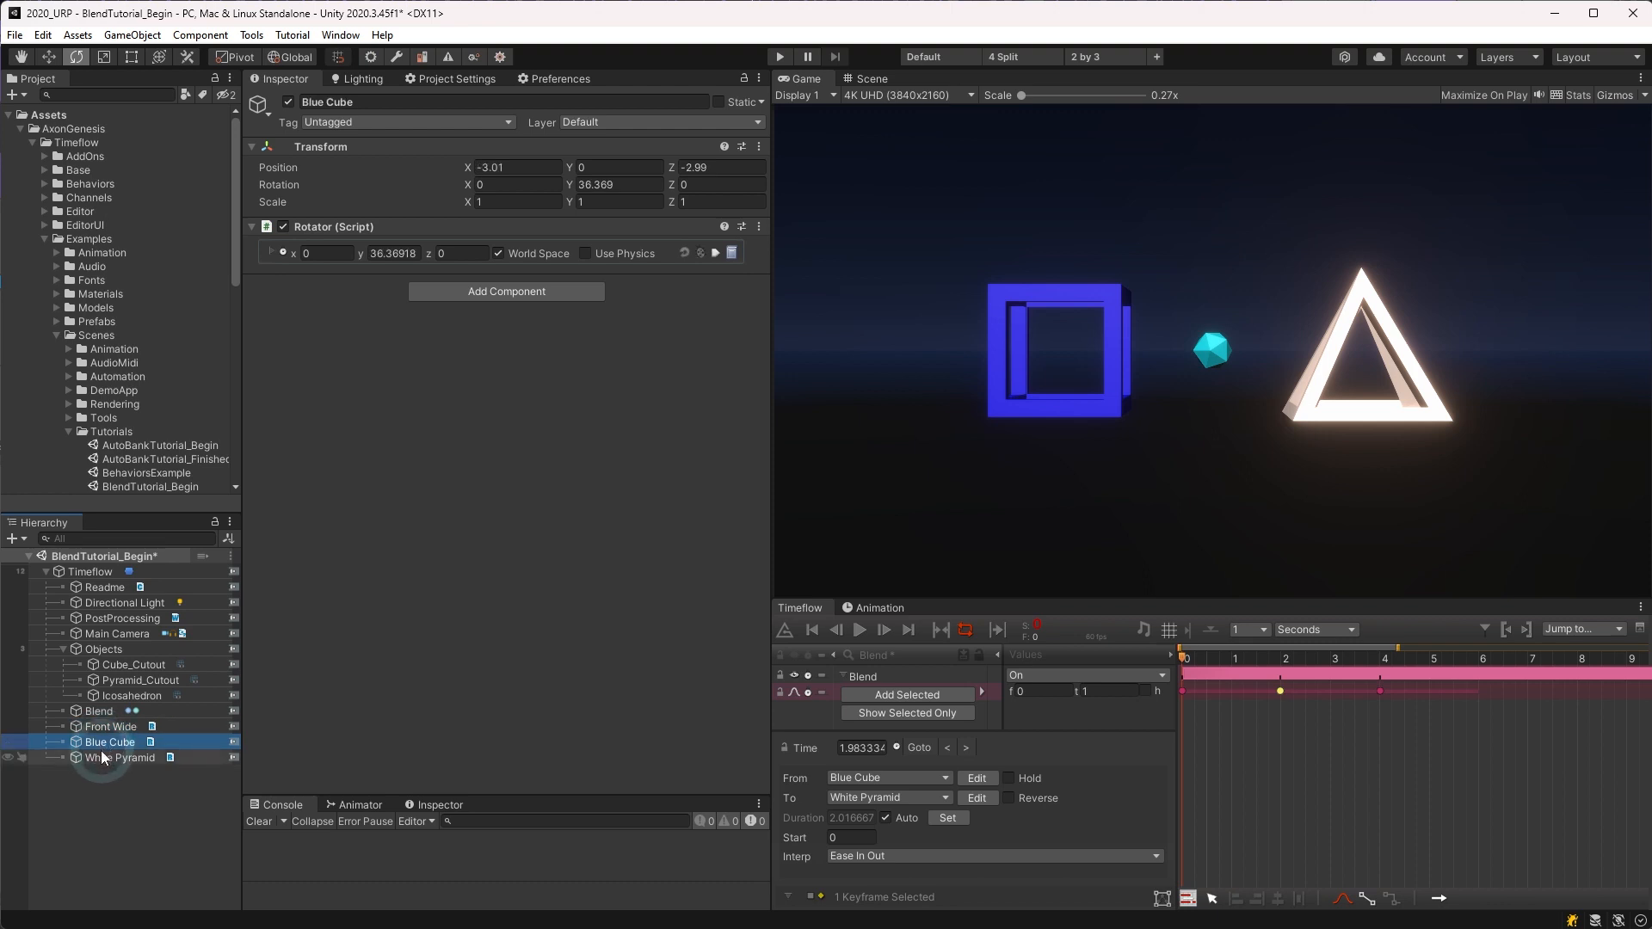
click(101, 757)
shift+click(94, 727)
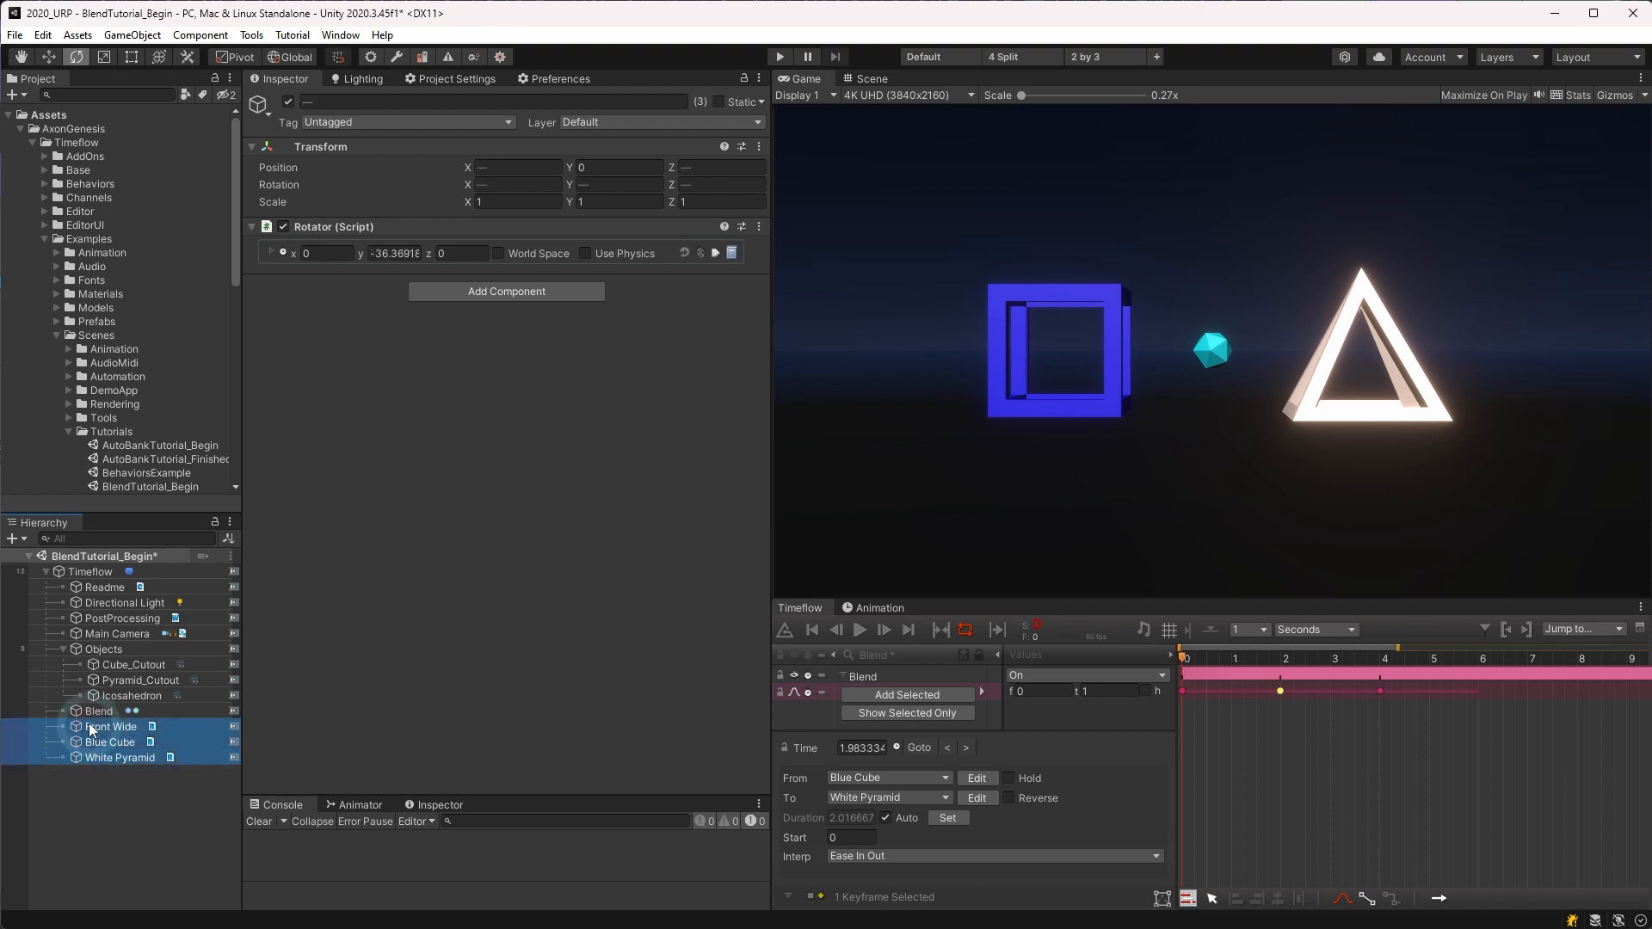
drag(89, 722, 97, 710)
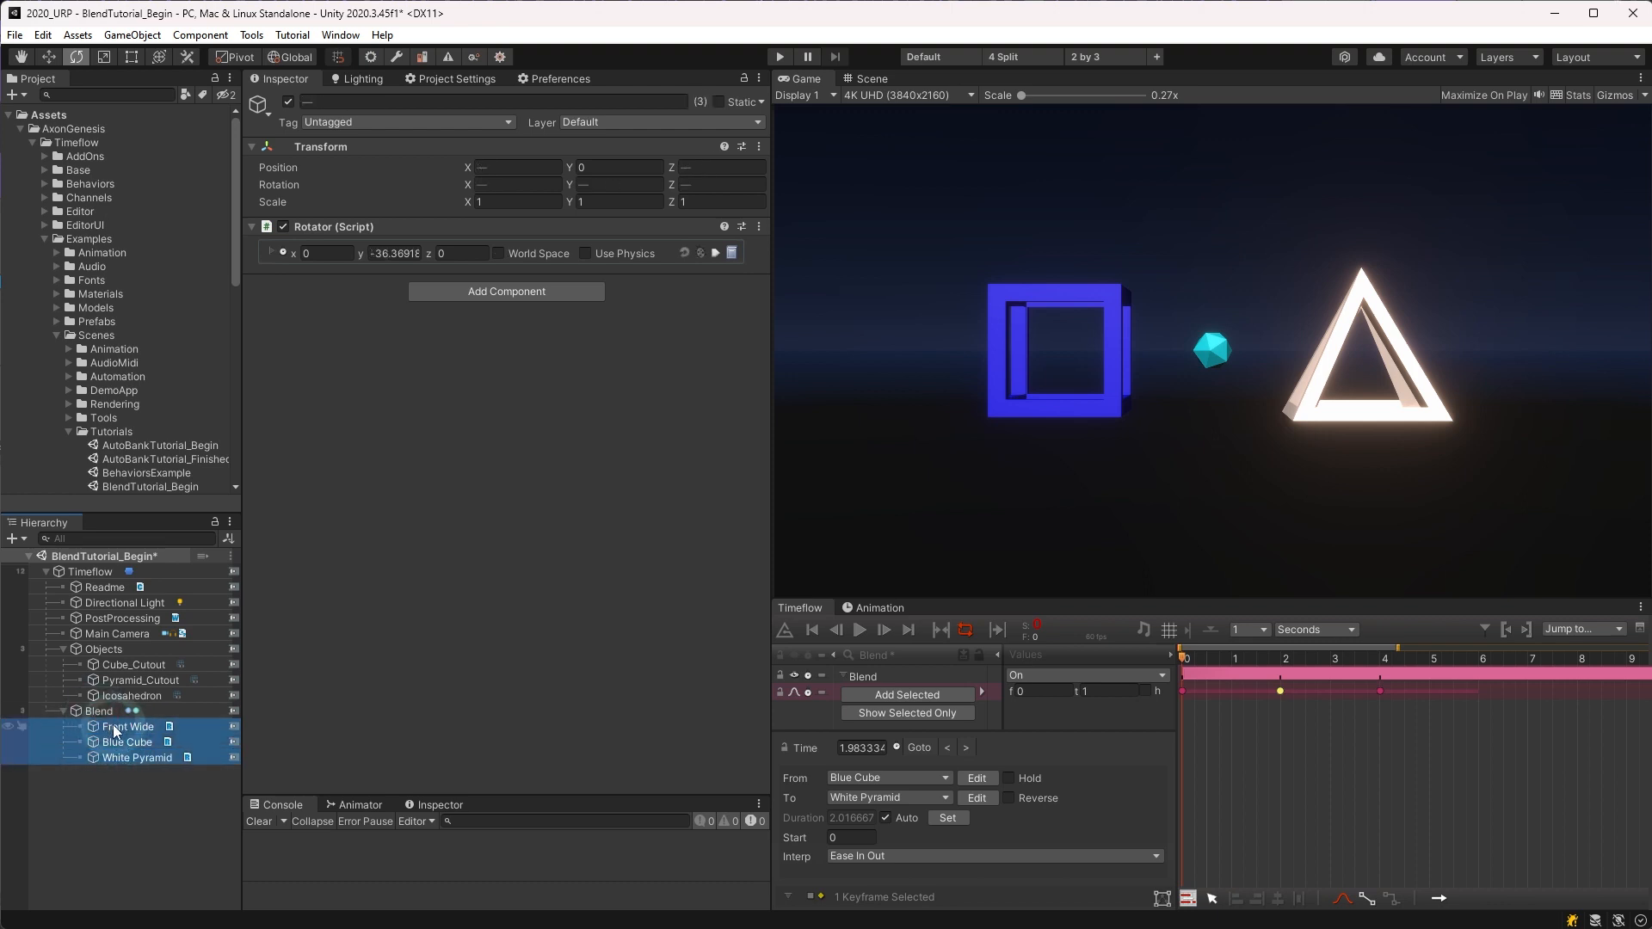
Step: Set the Front Wide object's Z position to -8 and play the timeline from near its start
click(114, 729)
click(749, 169)
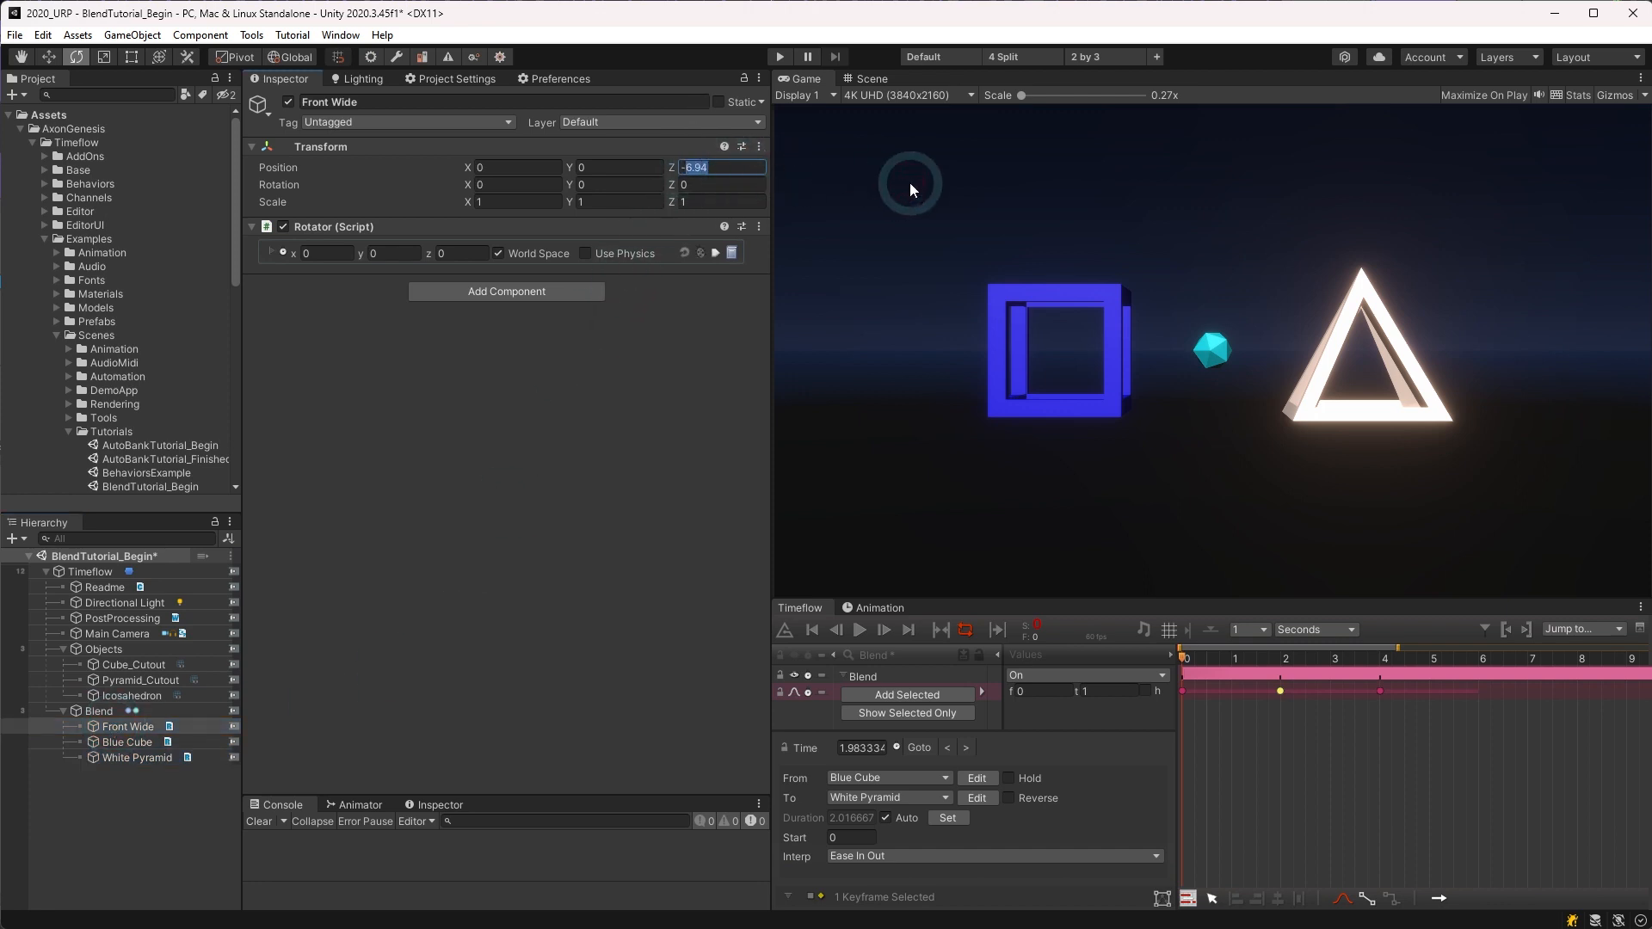
text(-8)
click(1198, 656)
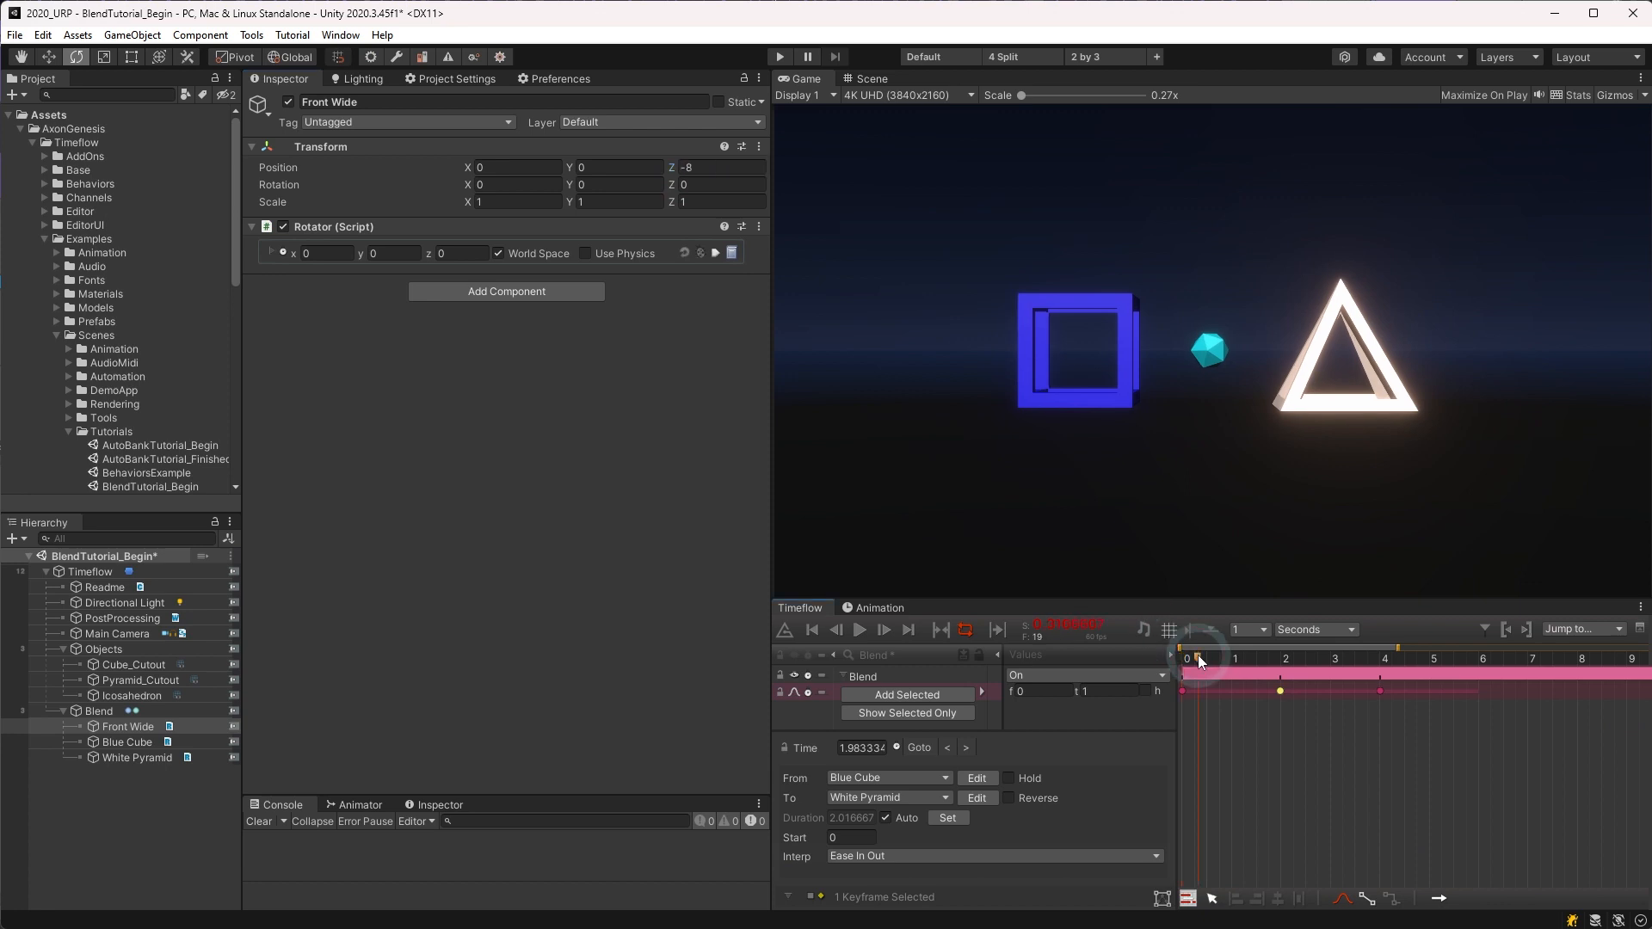
key(space)
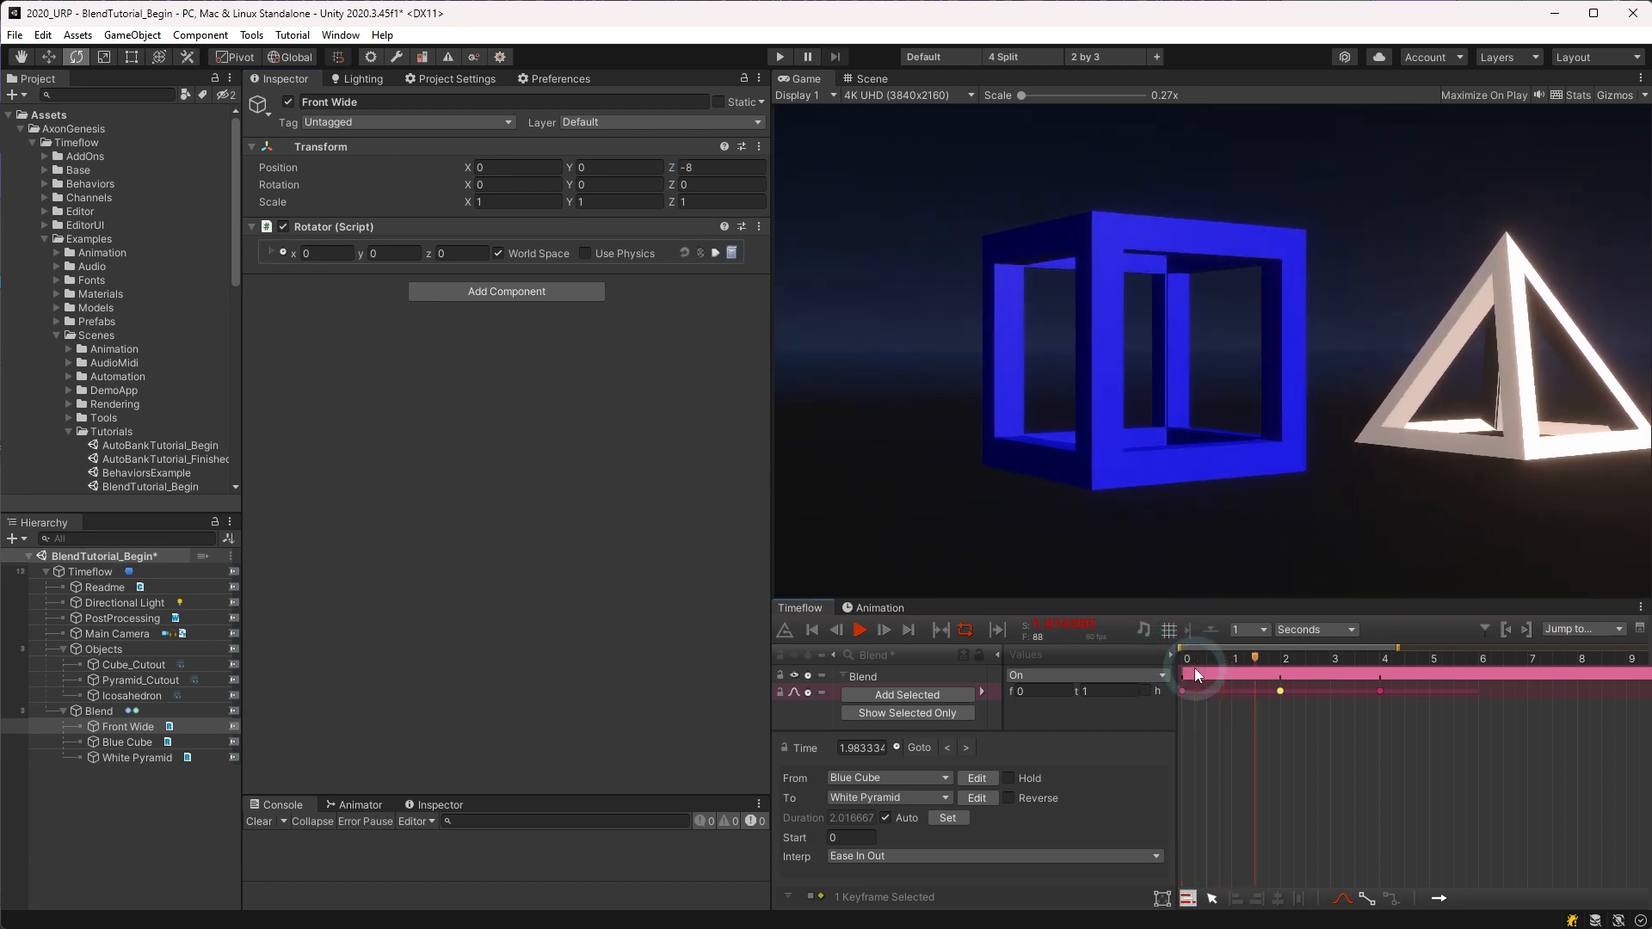
Step: Return the timeline to its first frame with Blend selected and create a child object under it named MotionPath
click(861, 676)
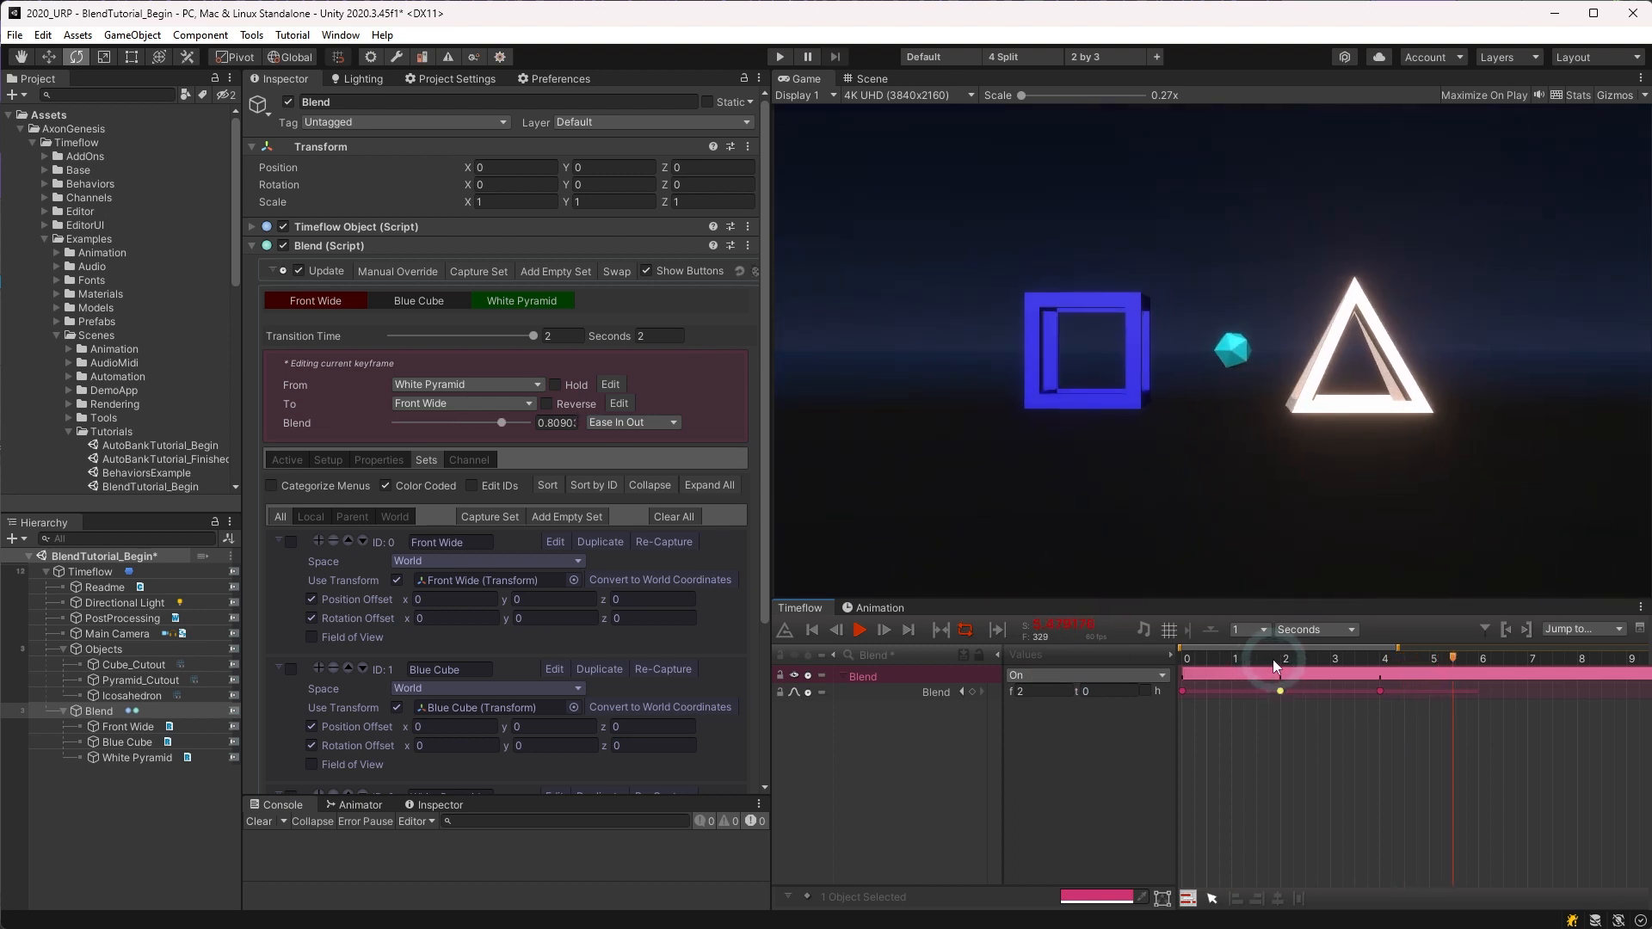
click(1277, 659)
drag(1277, 659, 1079, 639)
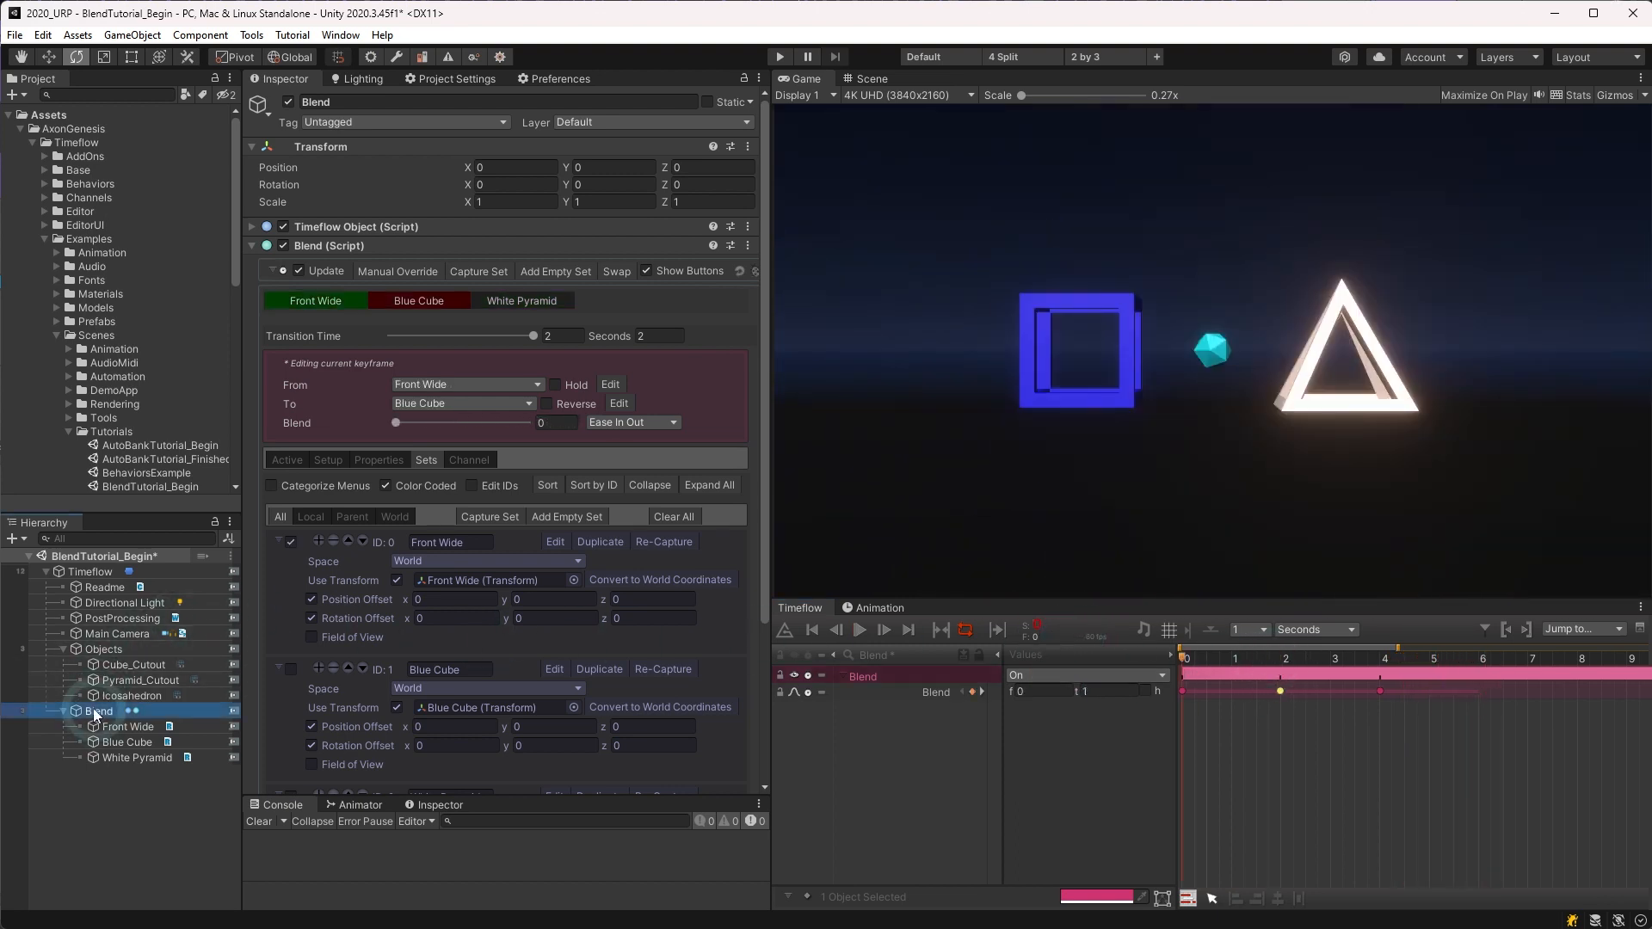
key(alt+shift+n)
text(MotionPath)
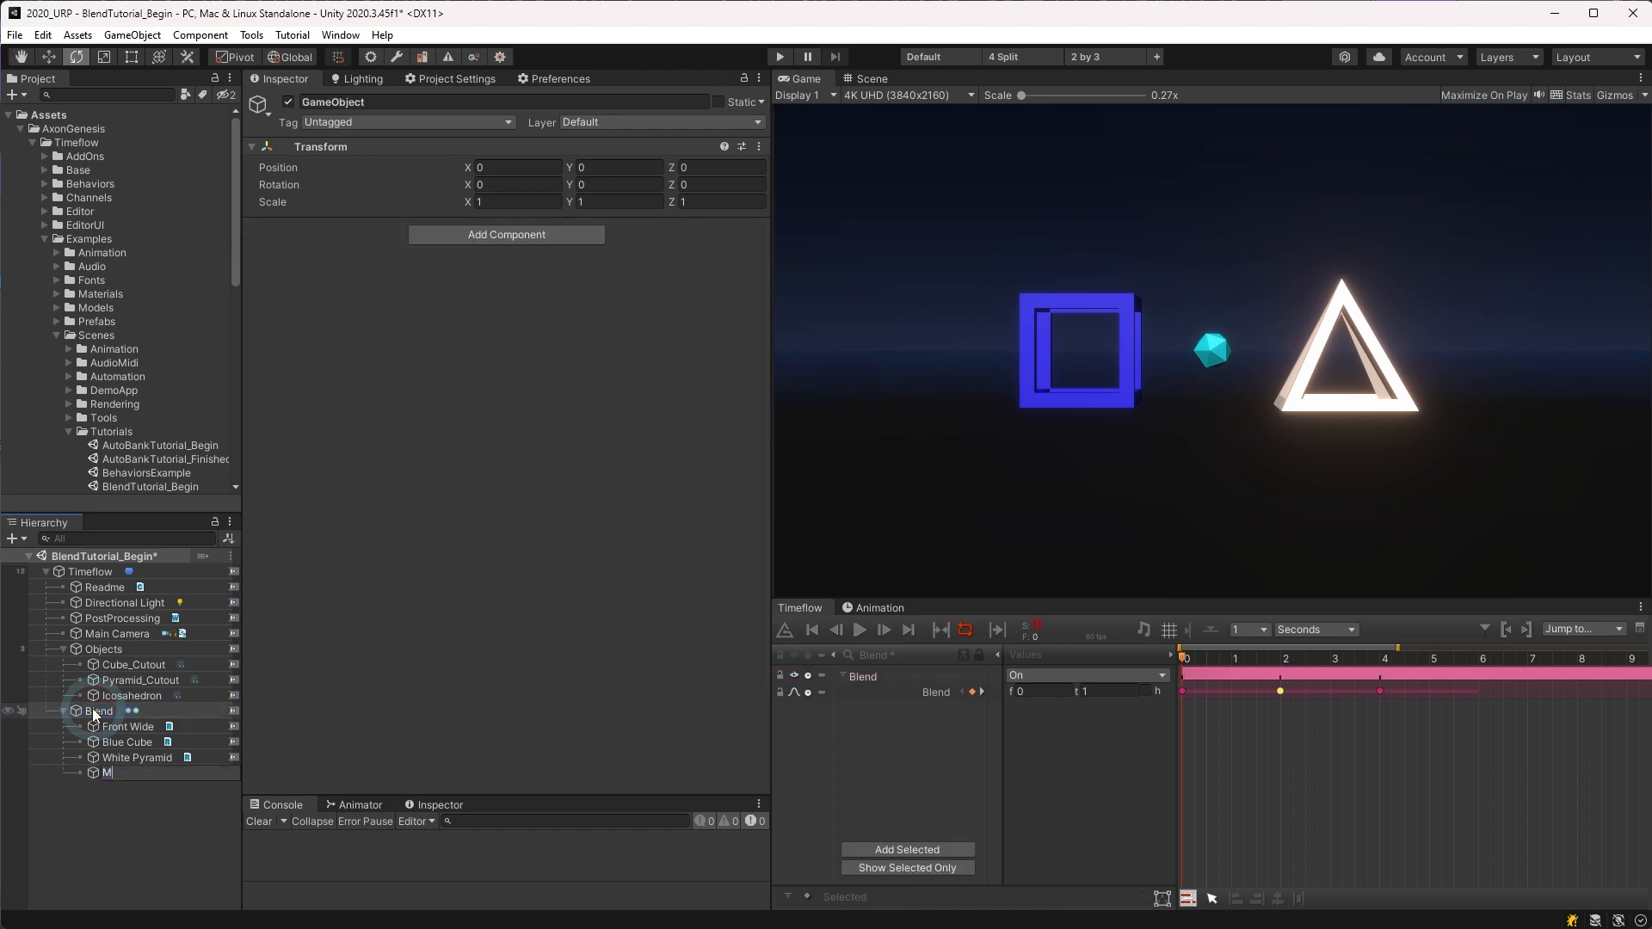
key(Return)
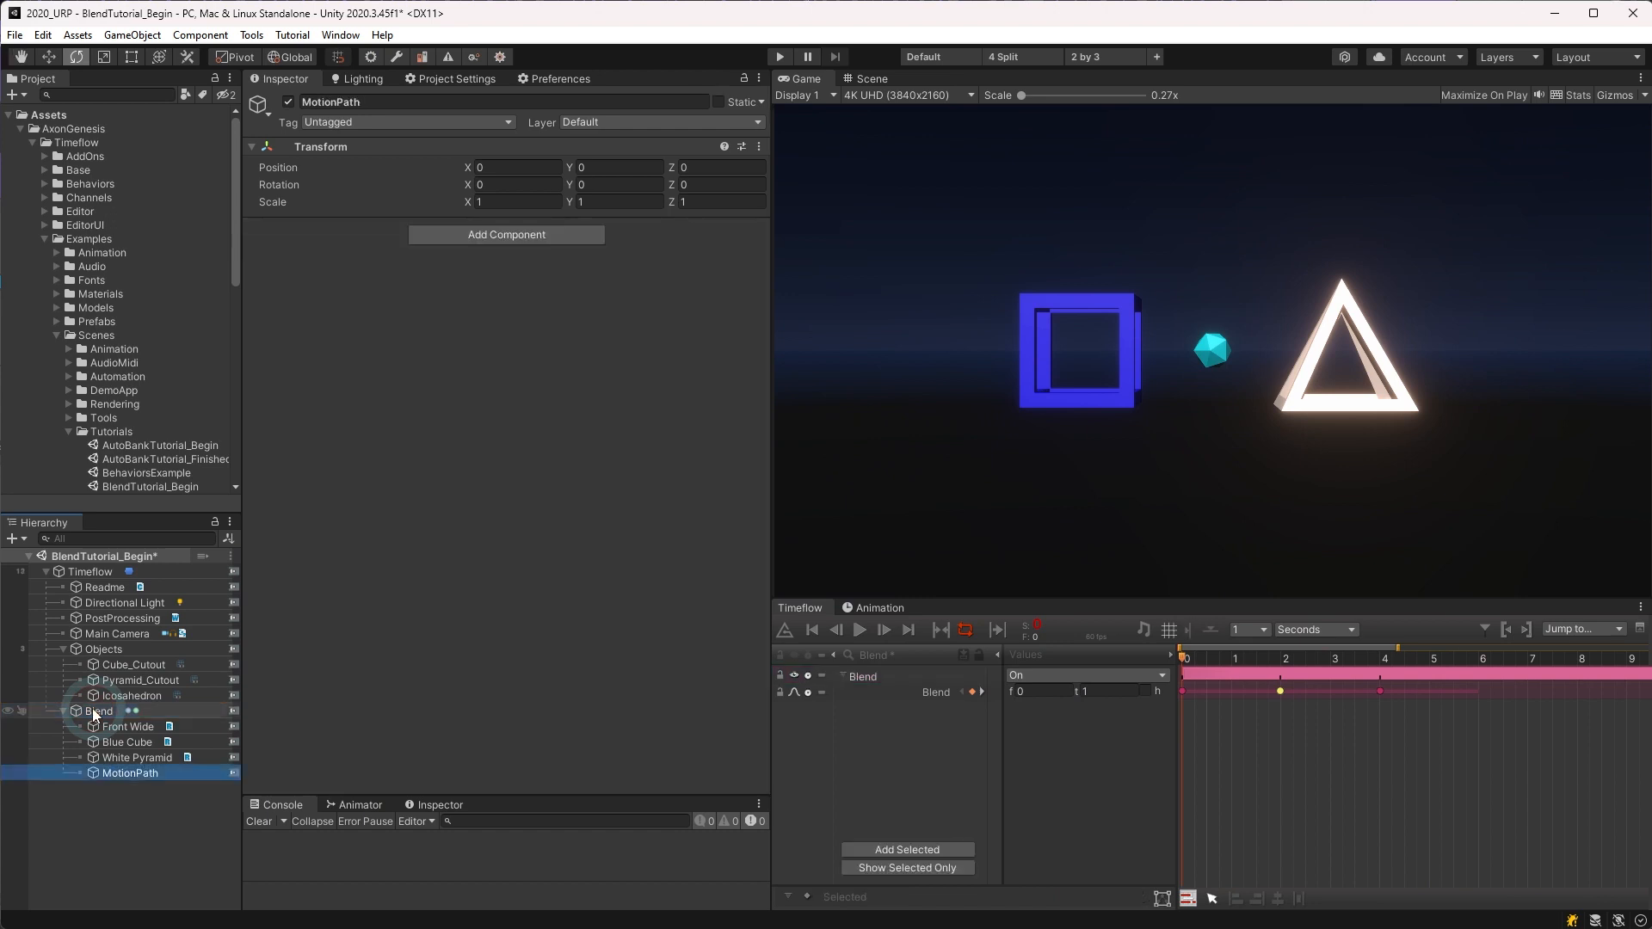
Step: Add the MotionPath object to the timeline below Blend and give it a Motion Path animation
key(alt)
drag(91, 709, 861, 709)
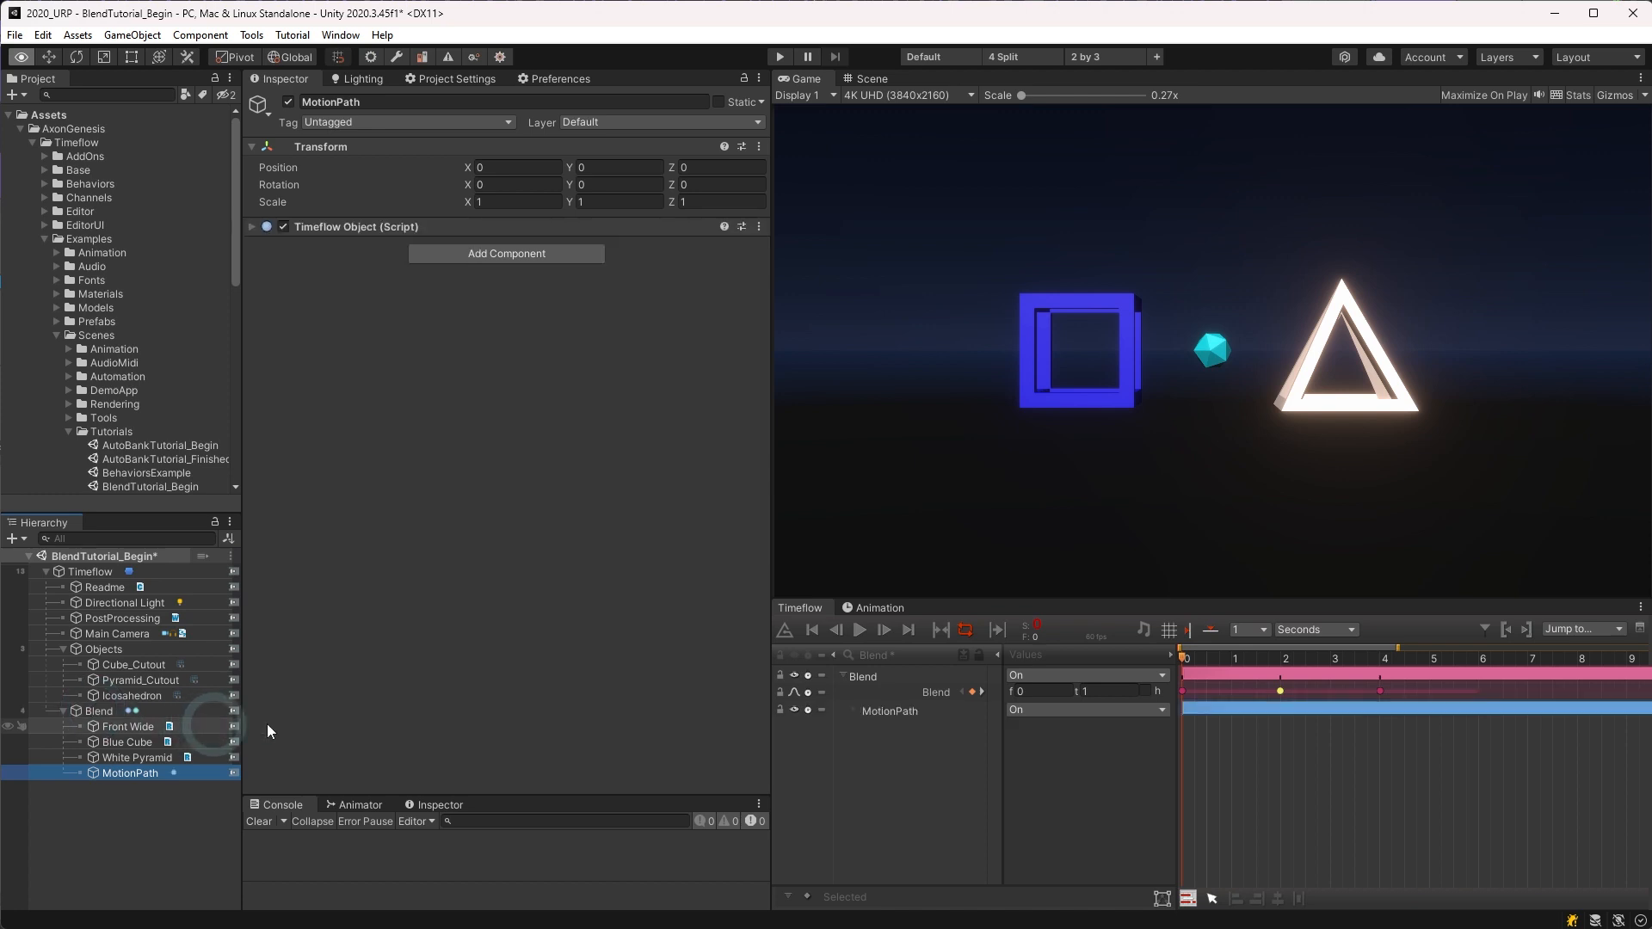
right_click(907, 714)
mouse_move(903, 839)
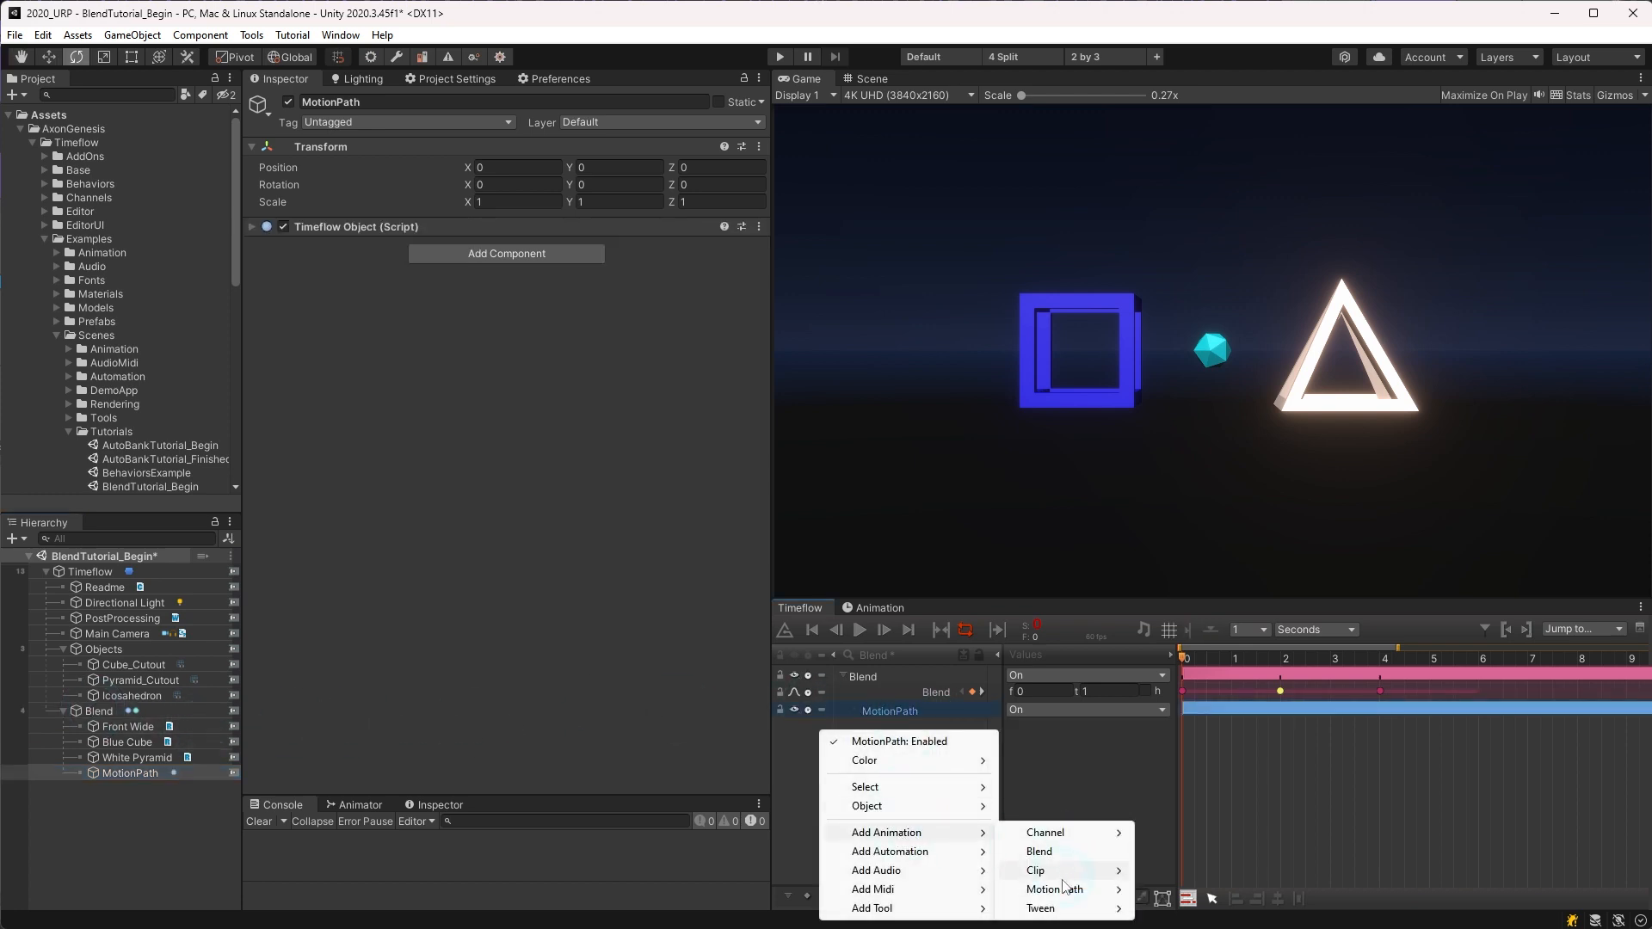
mouse_move(1076, 889)
click(1157, 892)
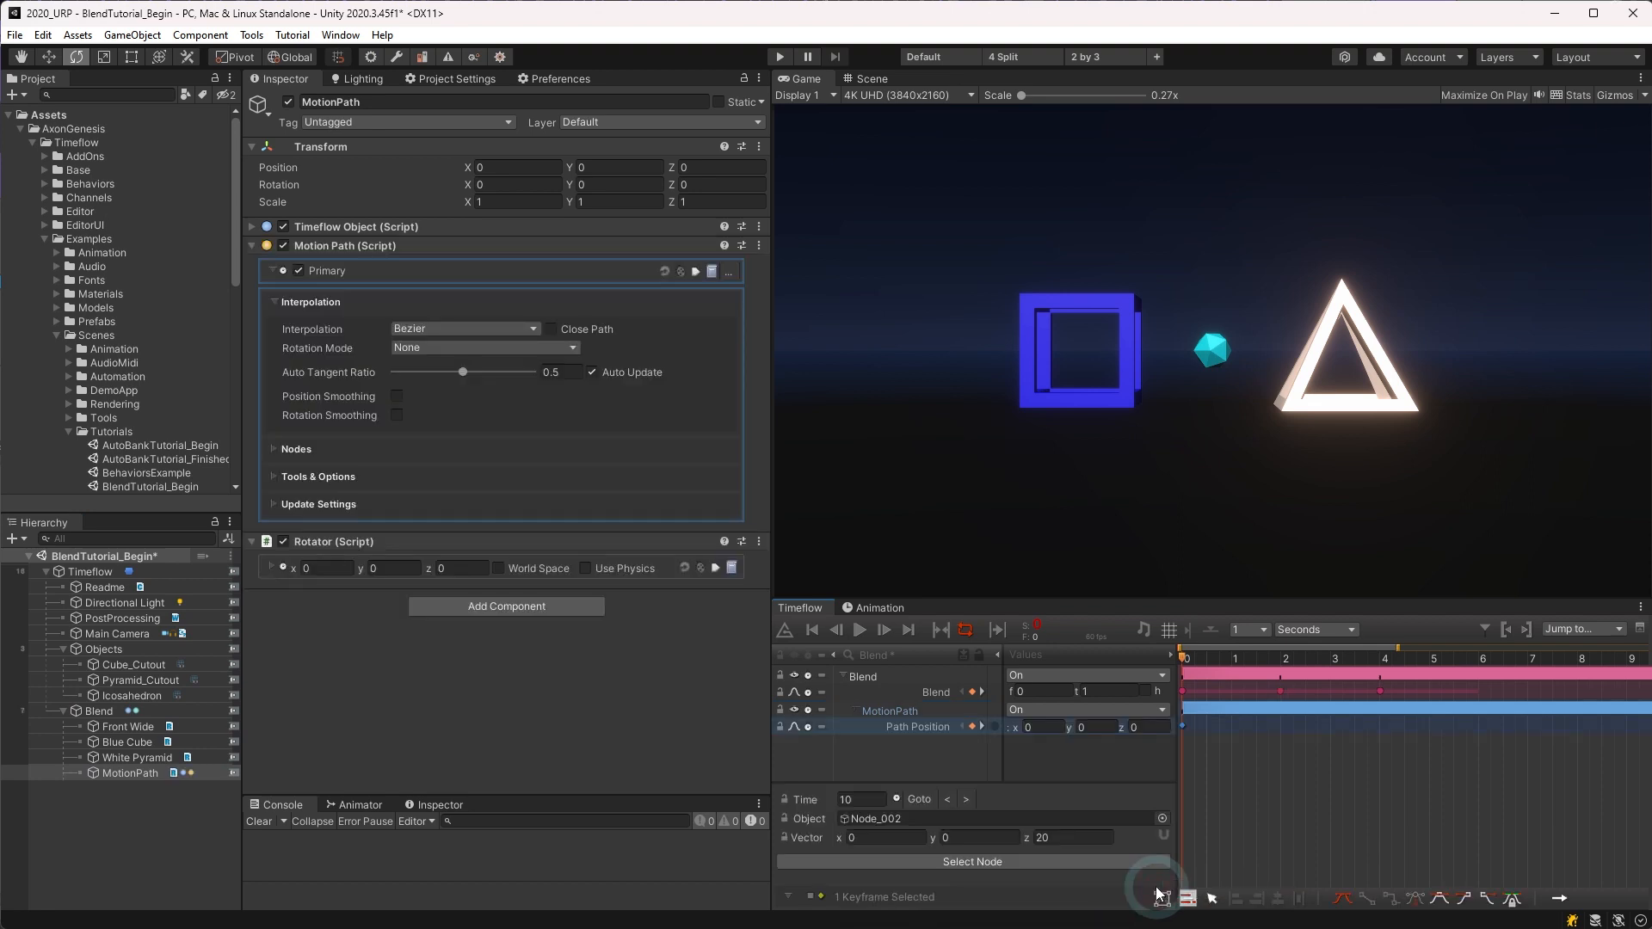
Step: Look at the new motion path and its nodes in the Scene view, ending back in the Game view
click(867, 78)
alt+drag(1322, 370, 1237, 338)
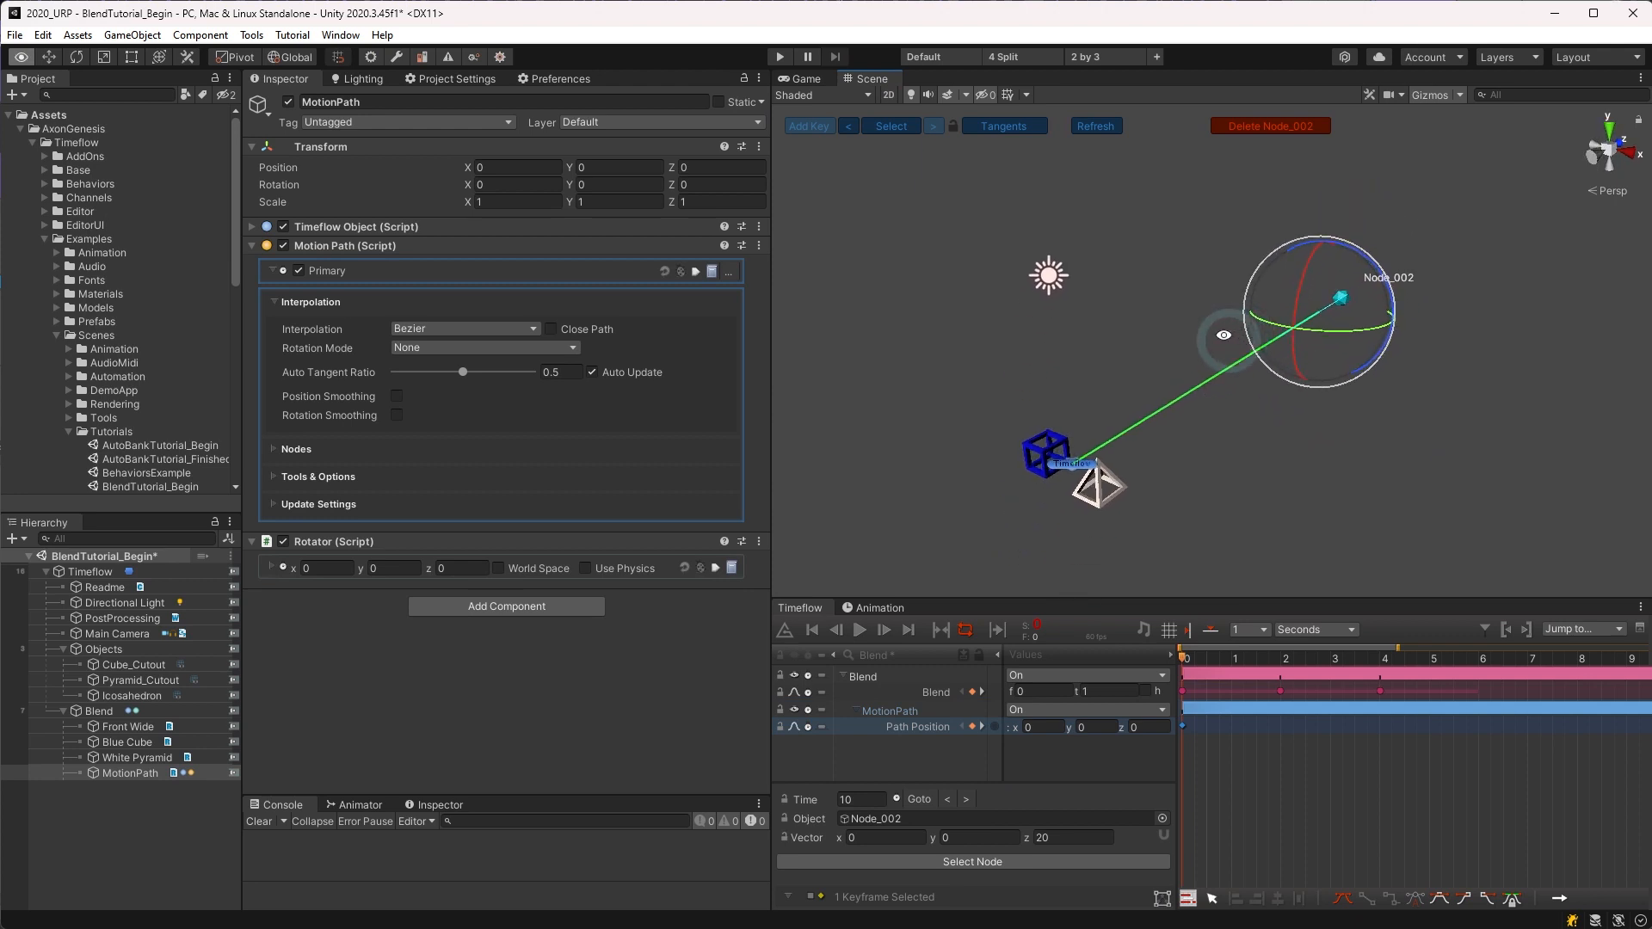
click(804, 79)
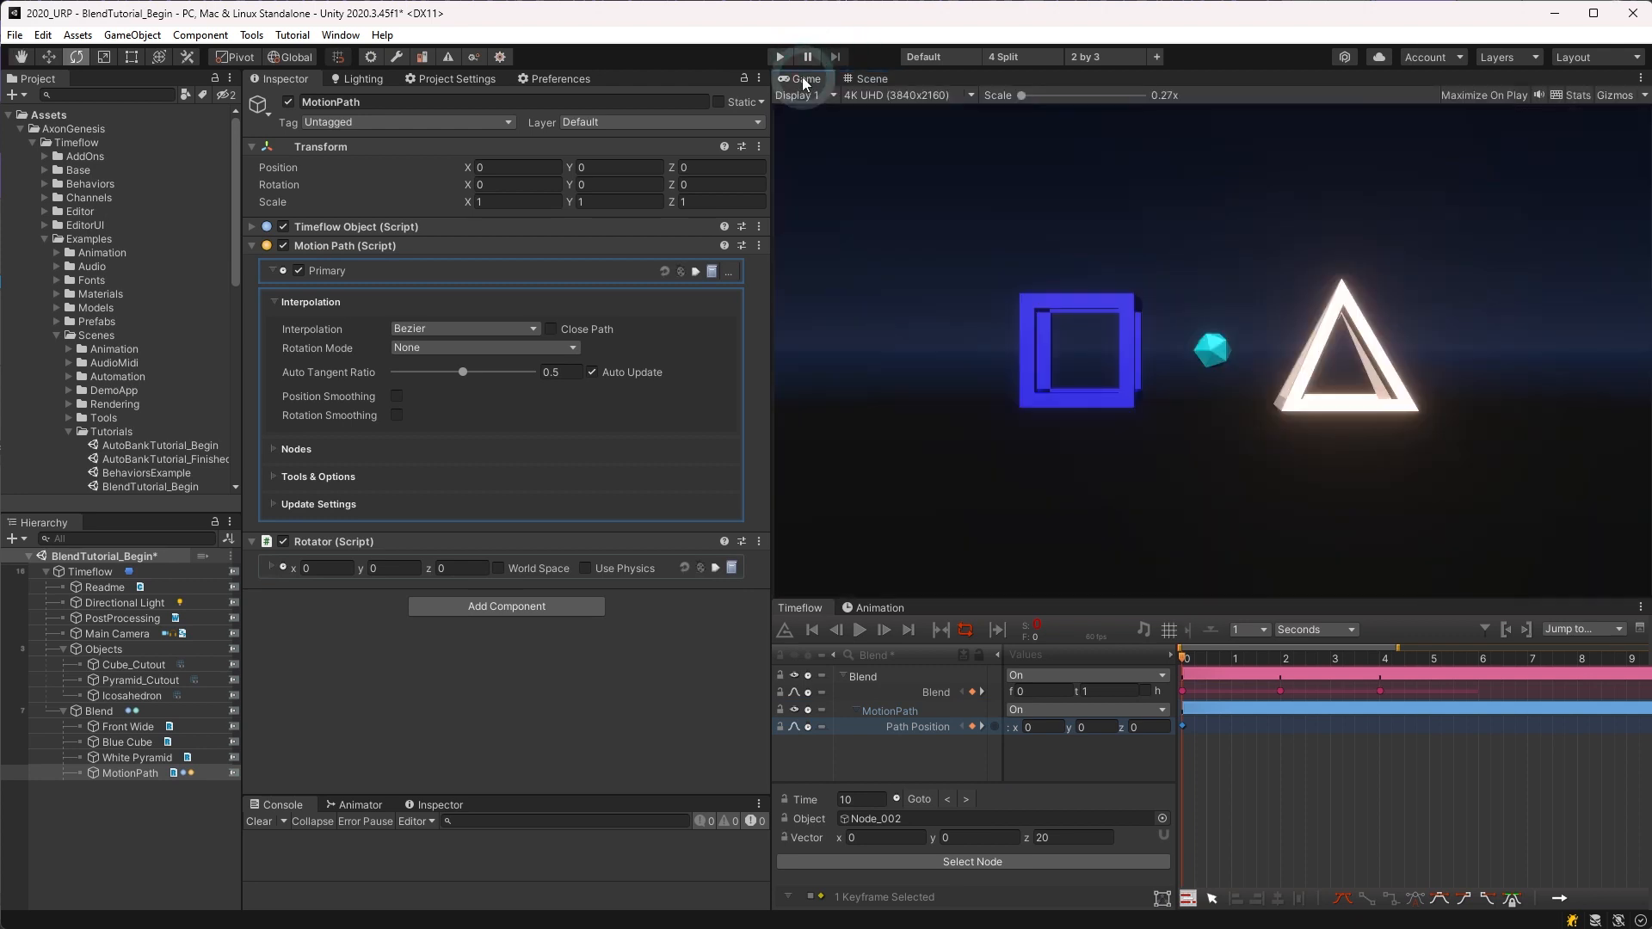
Step: Add an empty set to the Blend behavior and name it Motion Path
click(864, 678)
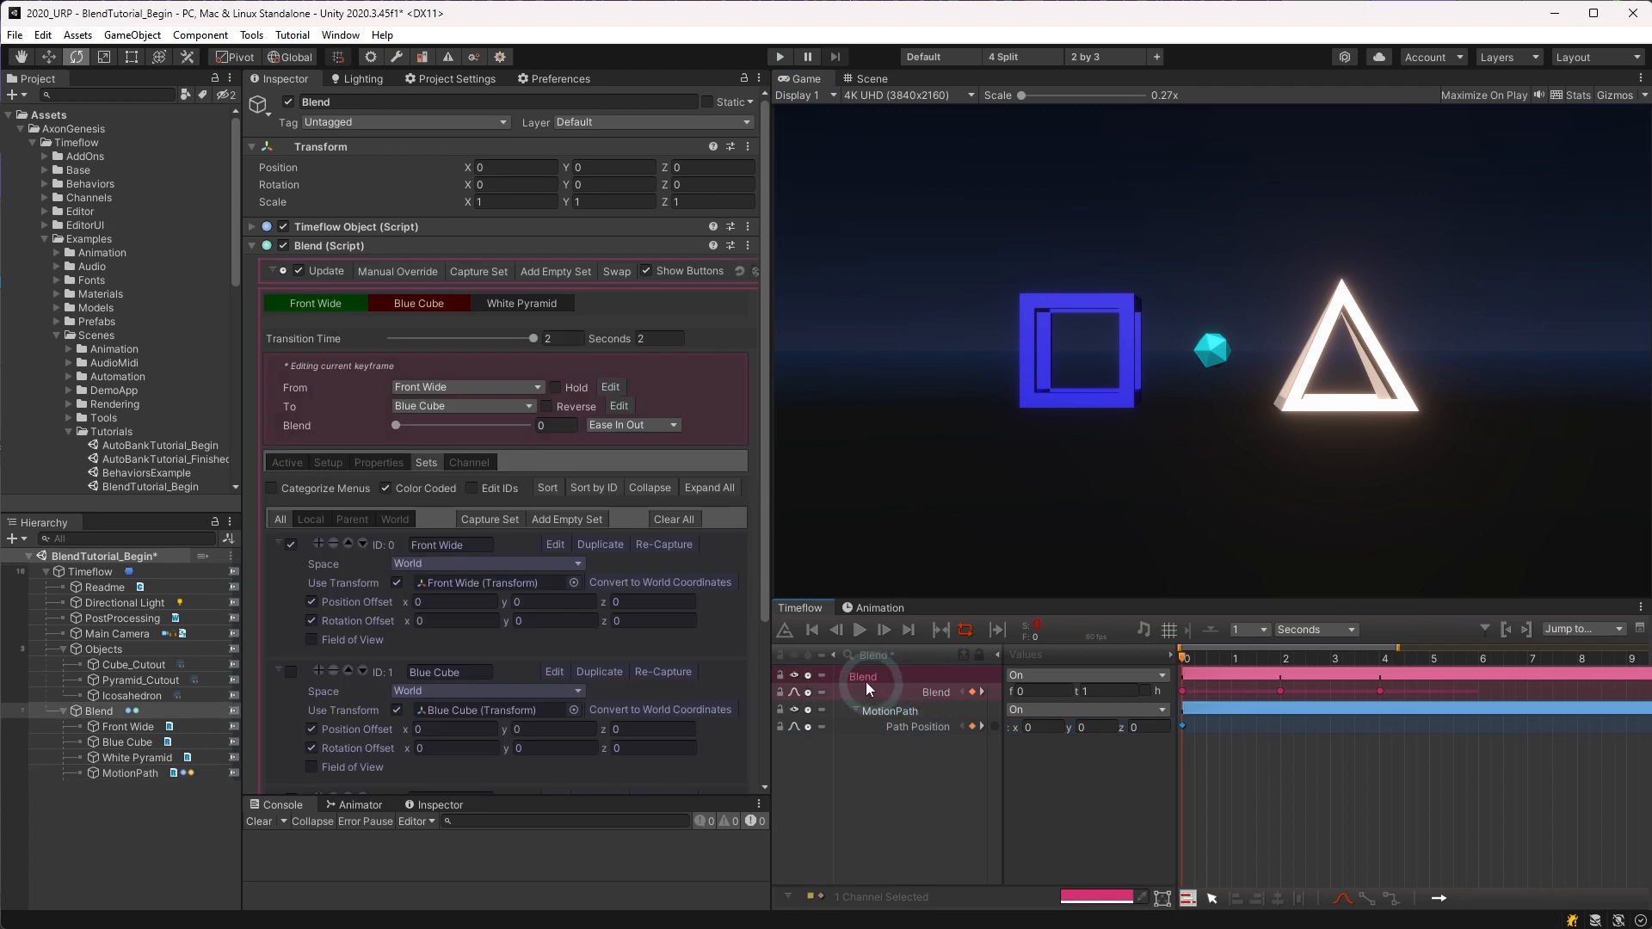
click(567, 519)
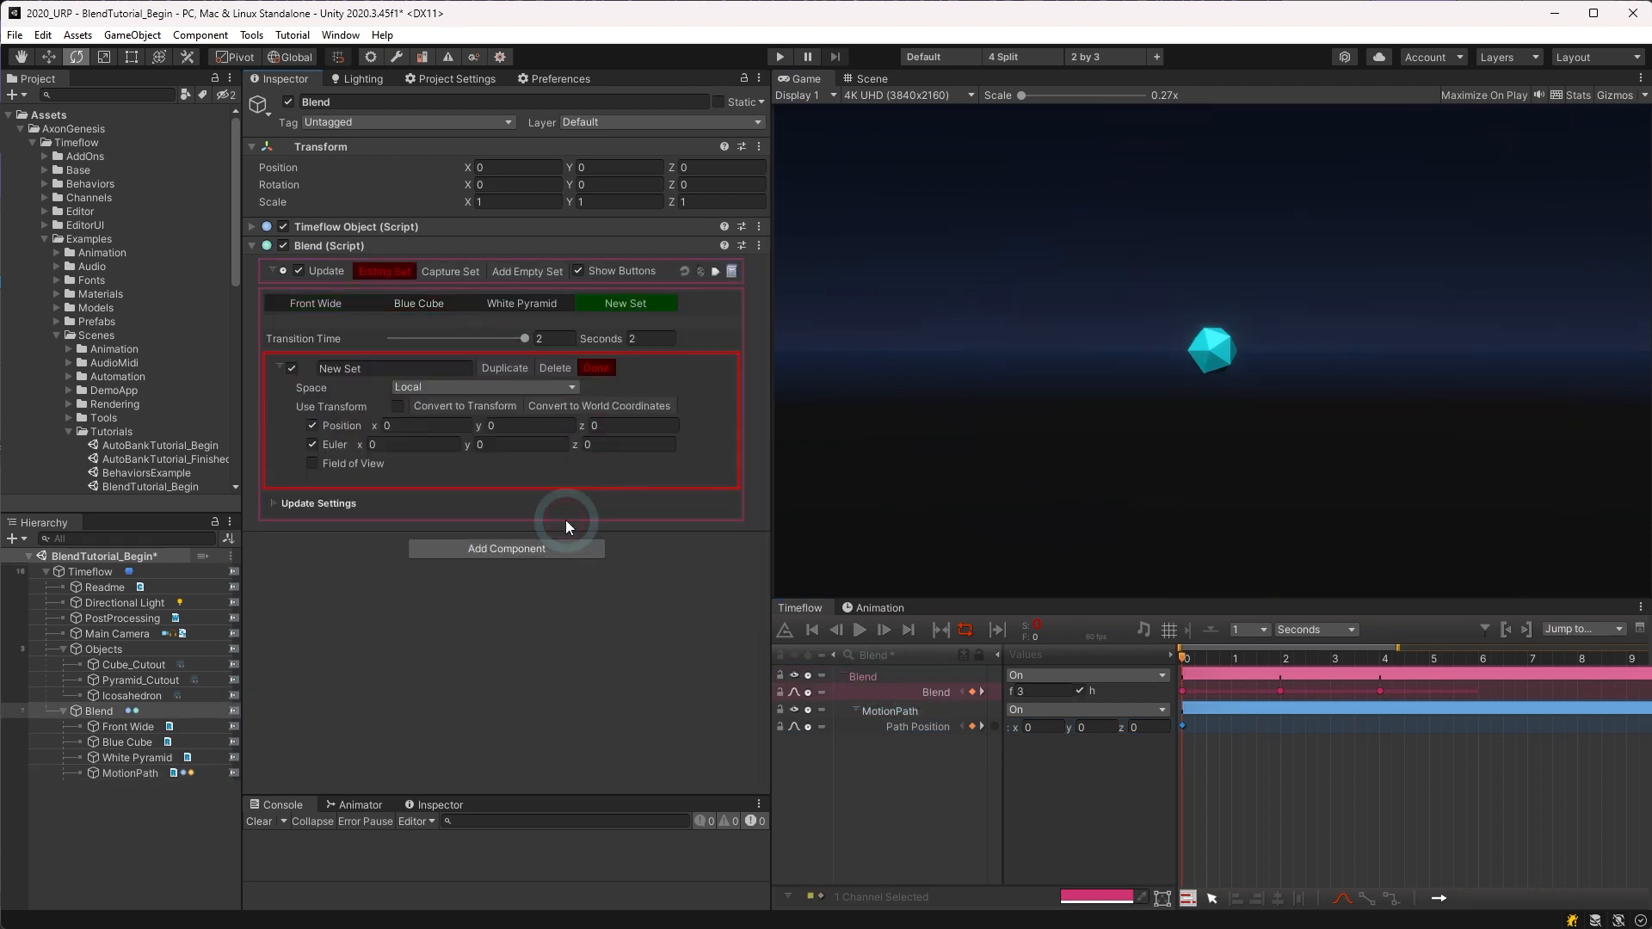
click(380, 368)
click(380, 368)
text(M)
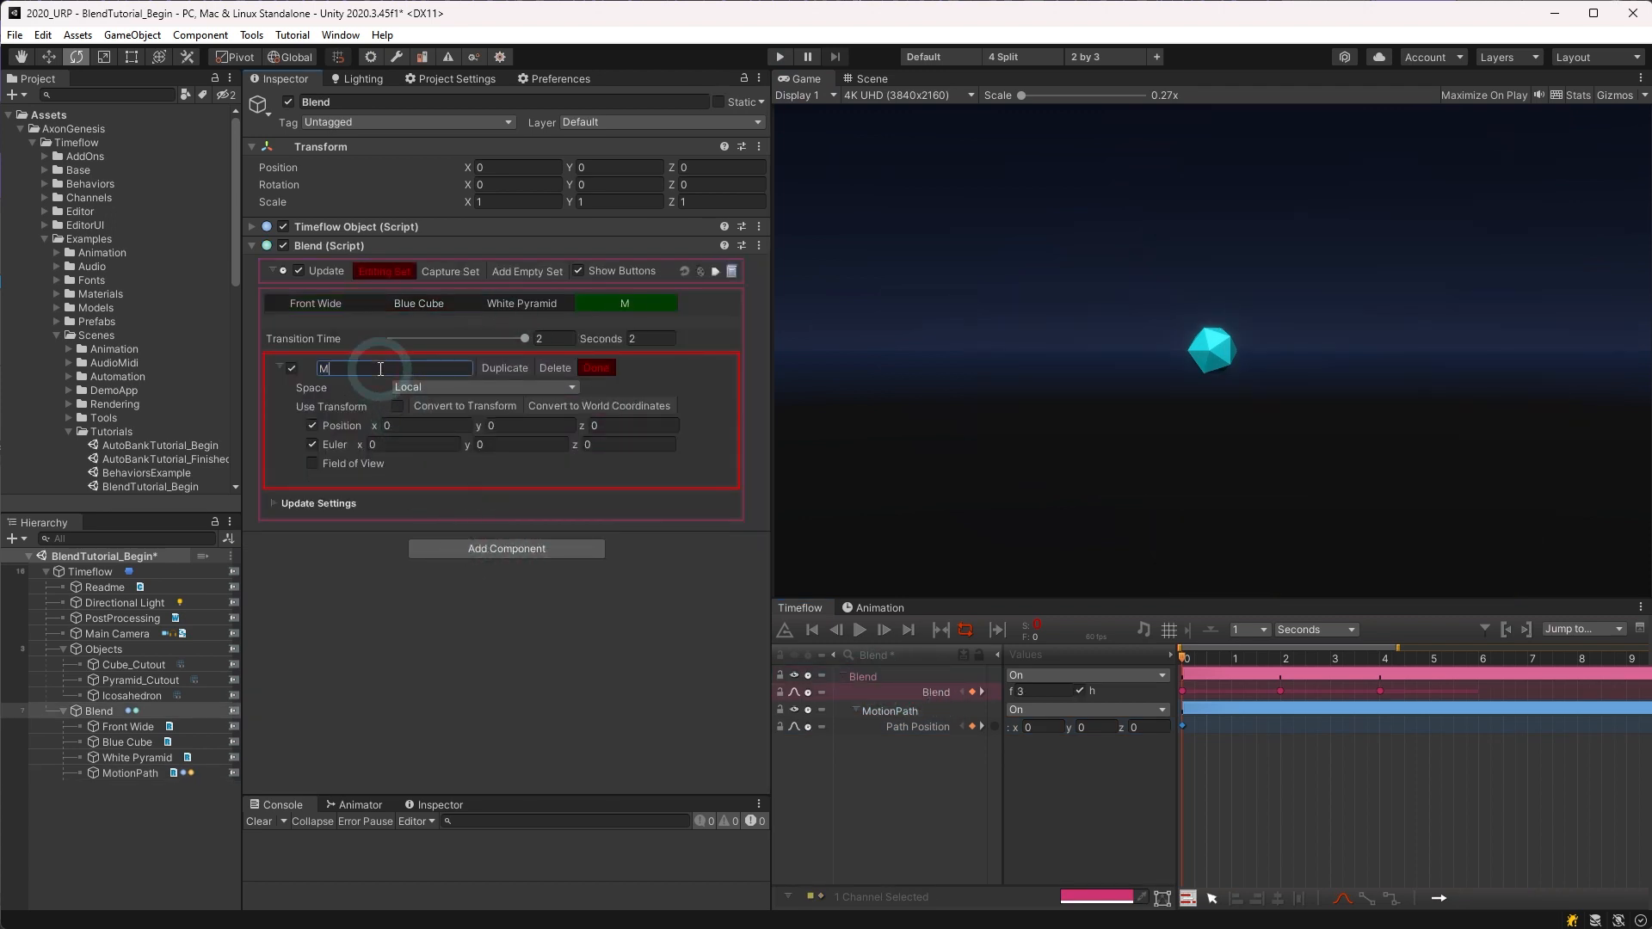
text(otion Path)
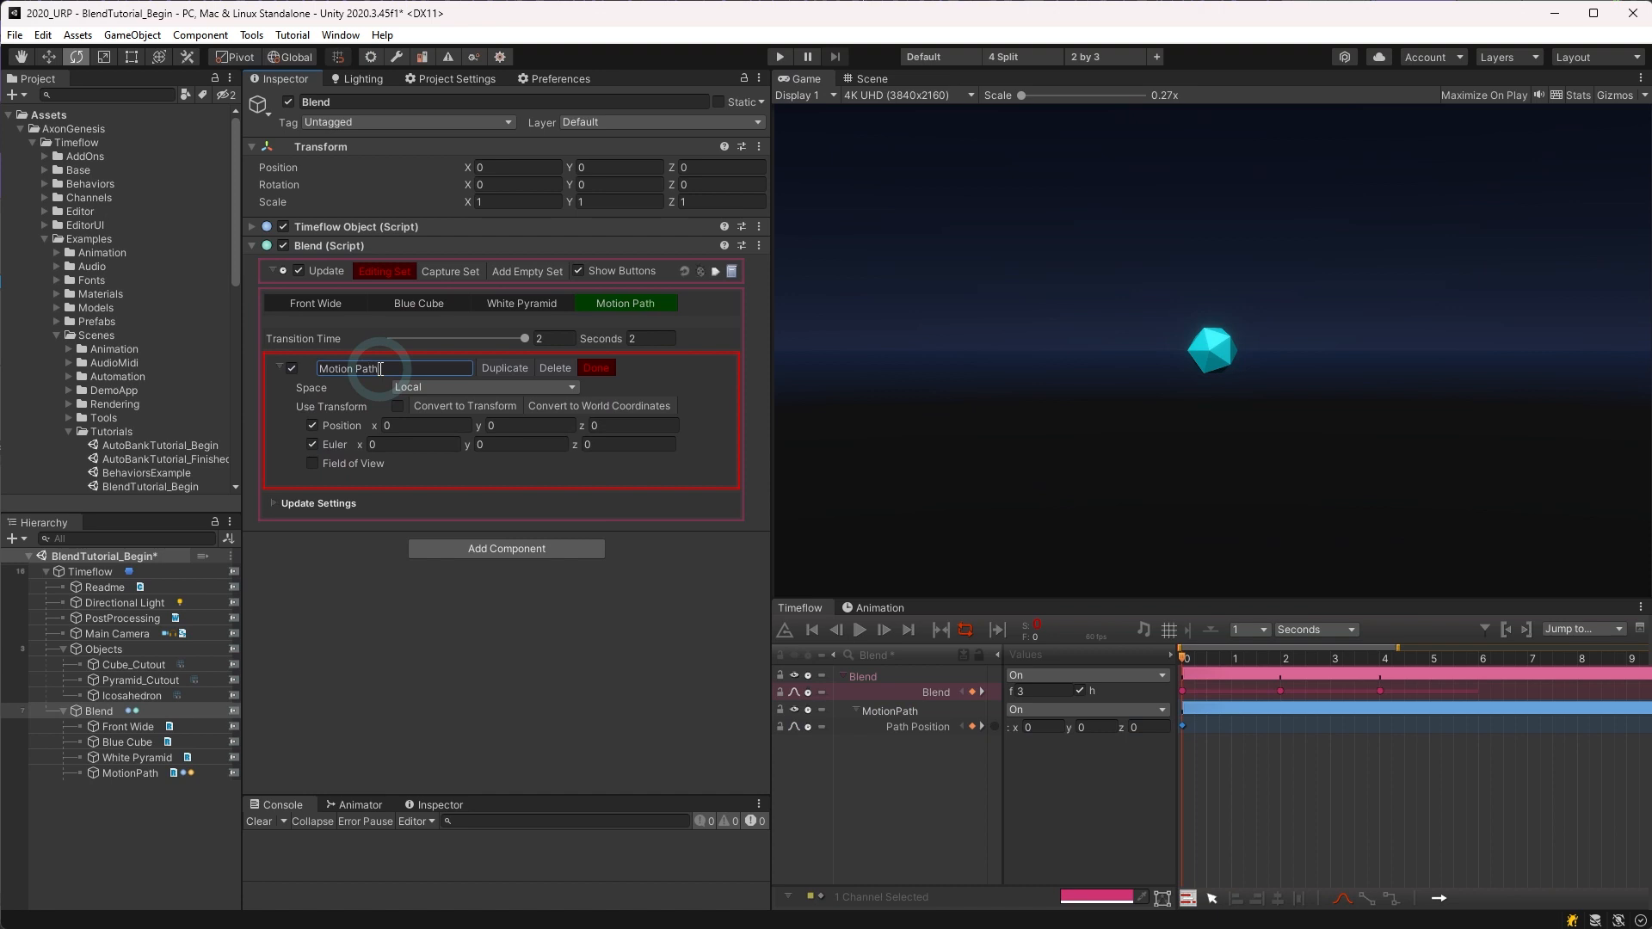
Step: Set the Motion Path set's space to World and assign the MotionPath object as its transform
click(426, 388)
click(438, 442)
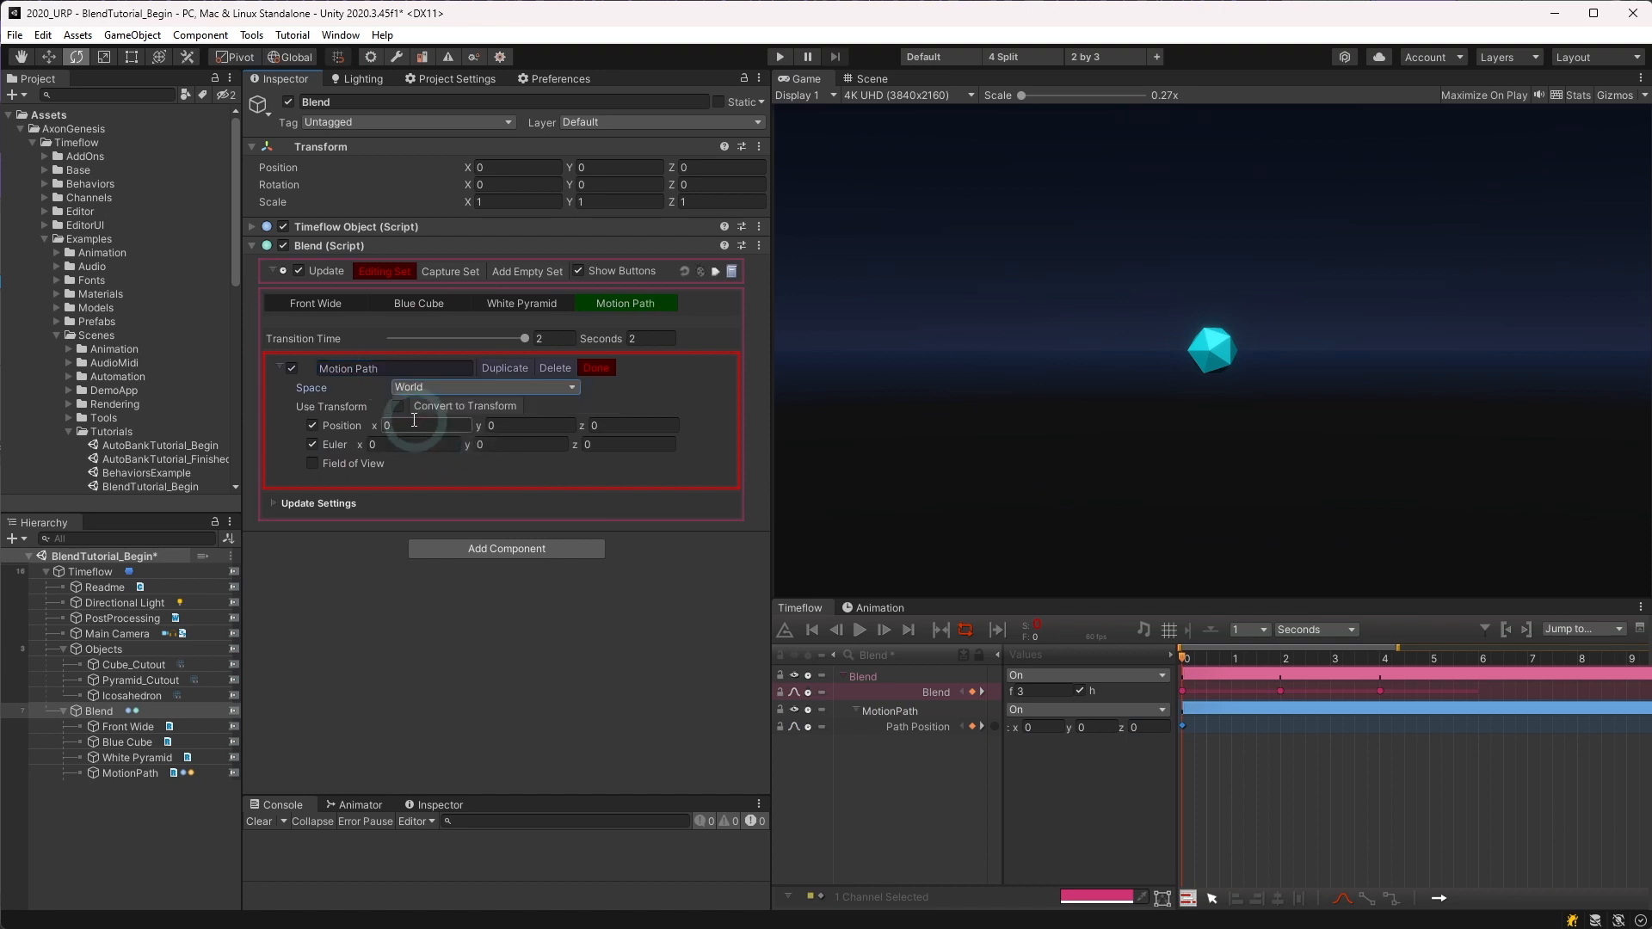
drag(112, 774, 448, 409)
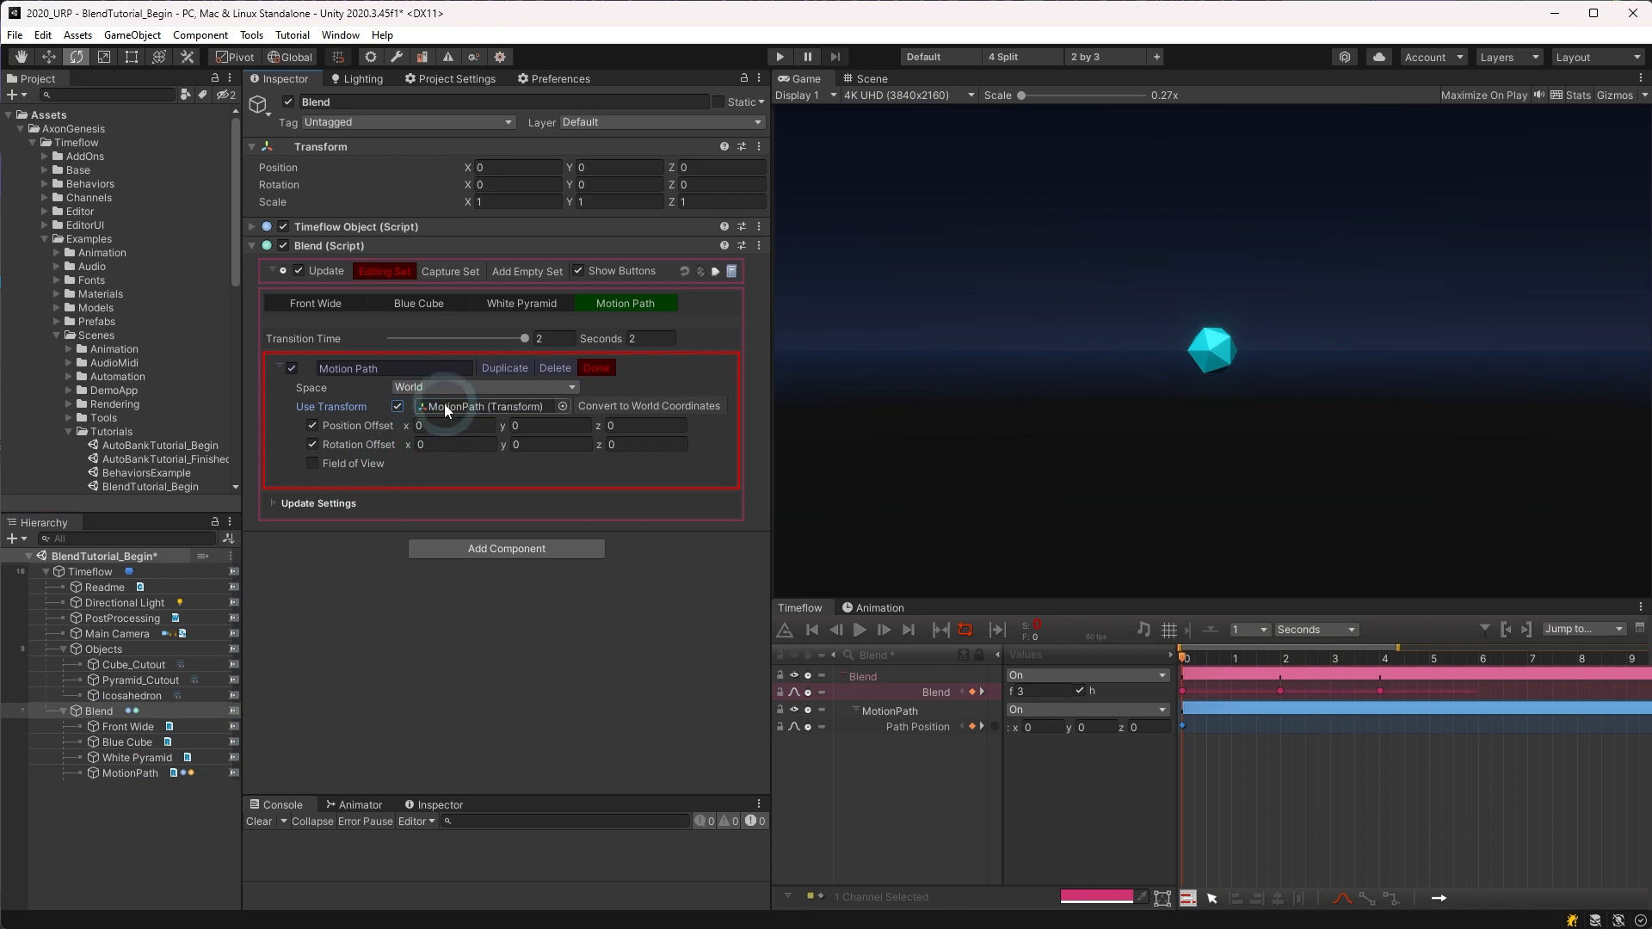
Step: Move the two Path Position keyframes to 6 and 8 seconds
scroll(1367, 751, down, 2)
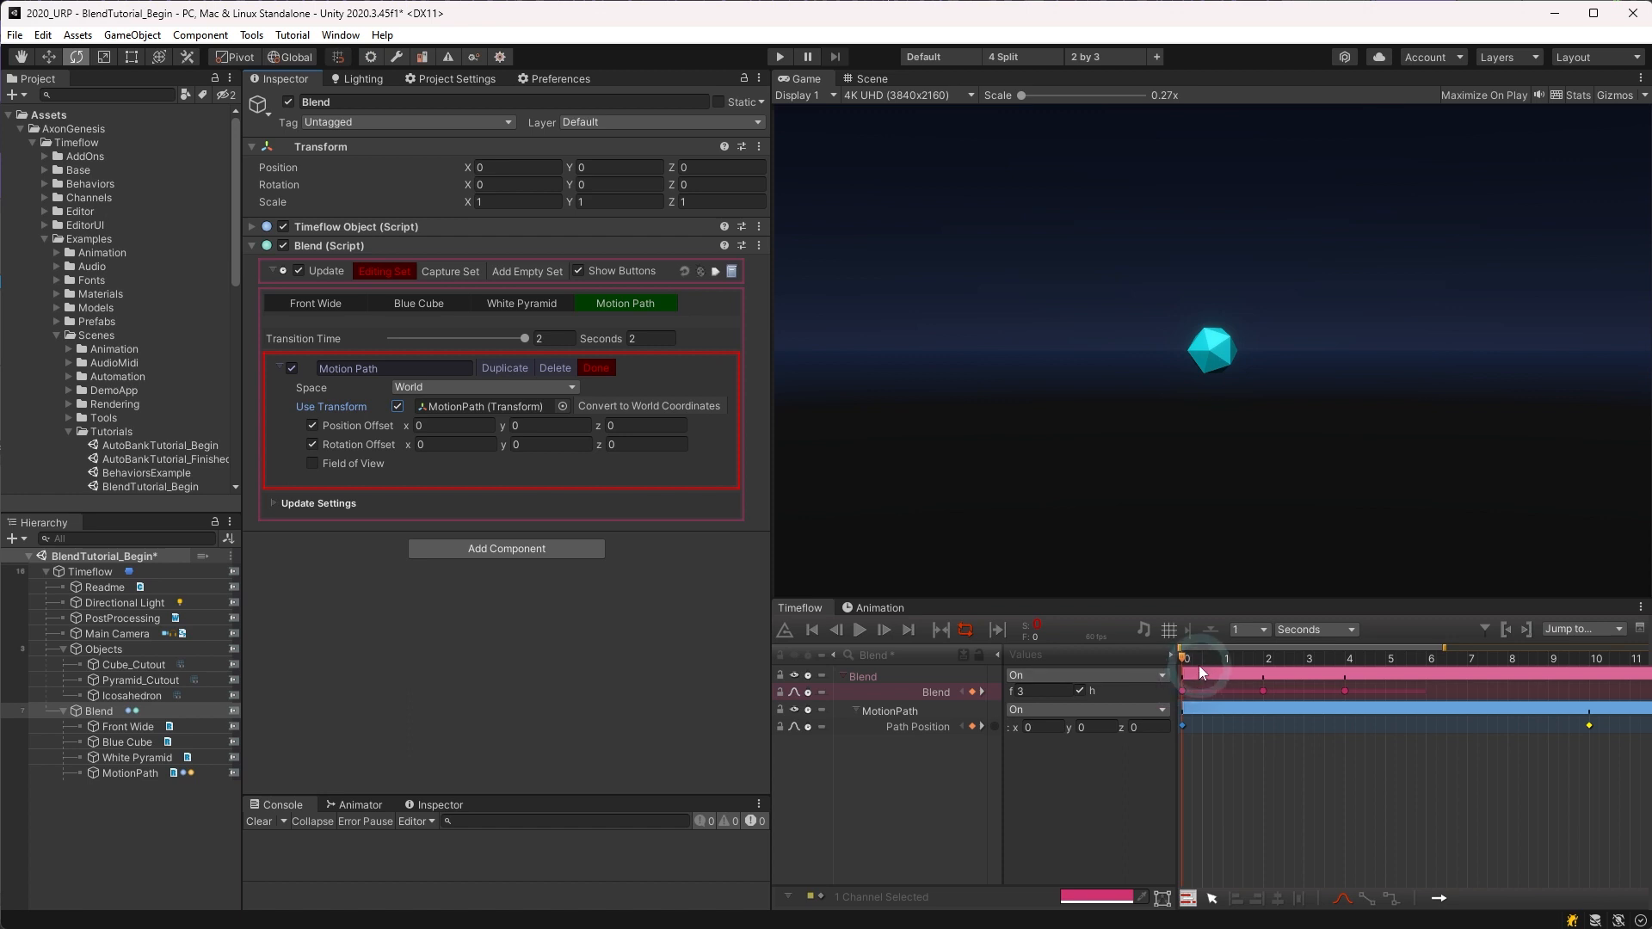
drag(1184, 724, 1227, 731)
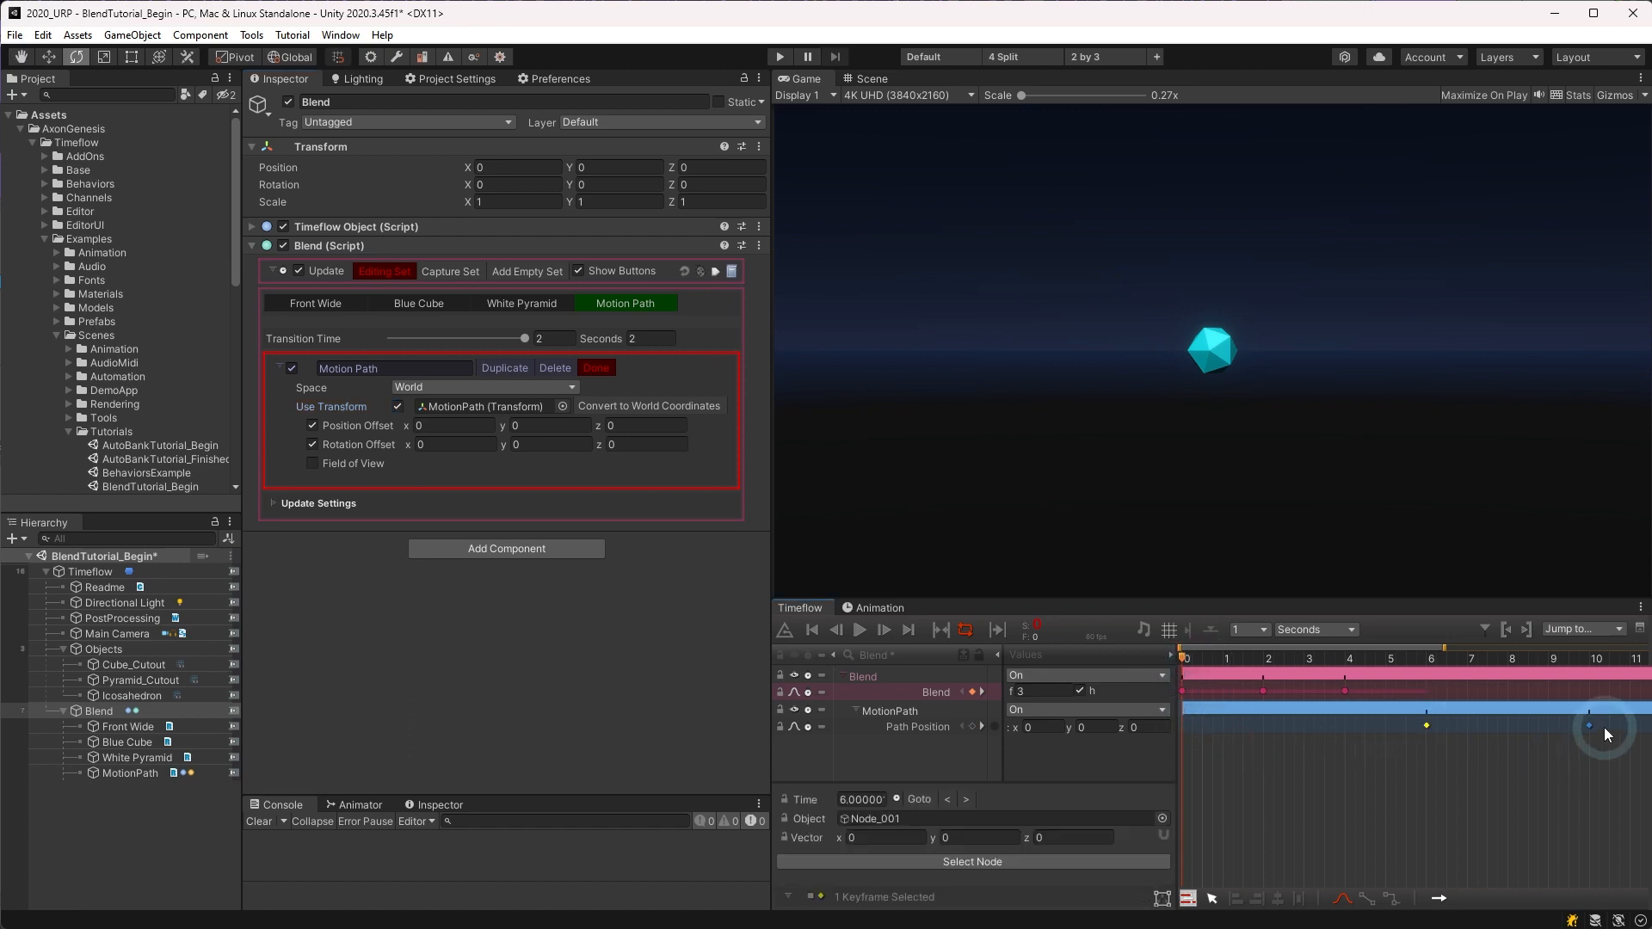
drag(1589, 725, 1504, 727)
Step: Place the playhead near 6 seconds and change the tangent type of all keyframes in the curve view
mouse_move(1439, 656)
mouse_down()
mouse_move(1507, 658)
mouse_move(1432, 659)
mouse_up()
key(Tab)
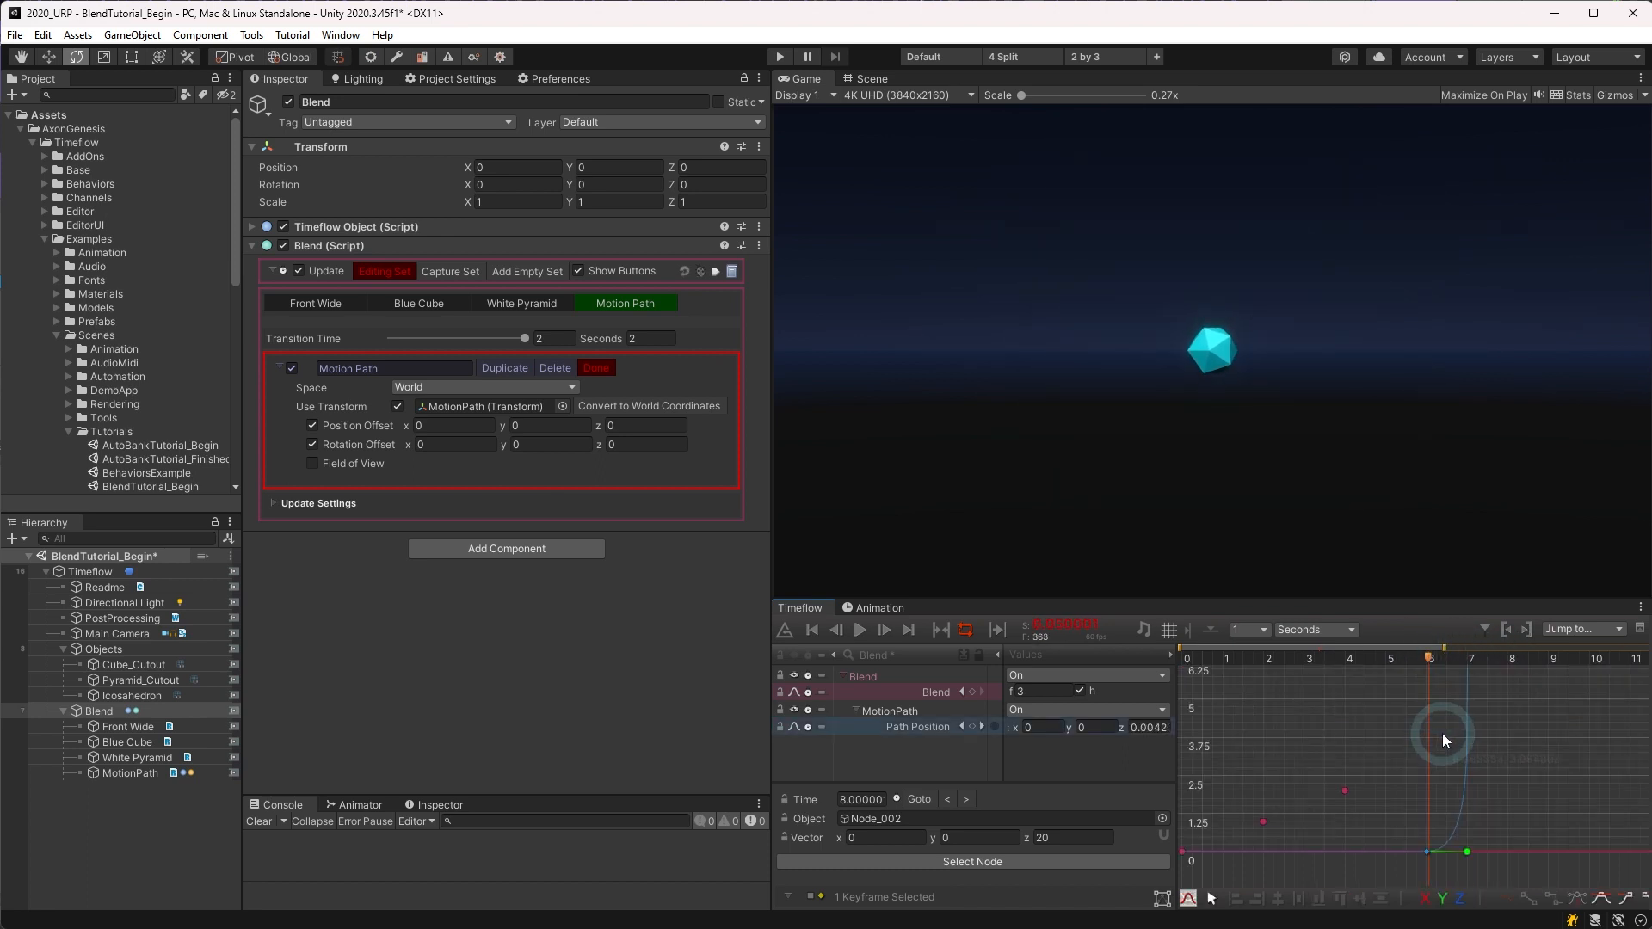
key(ctrl+a)
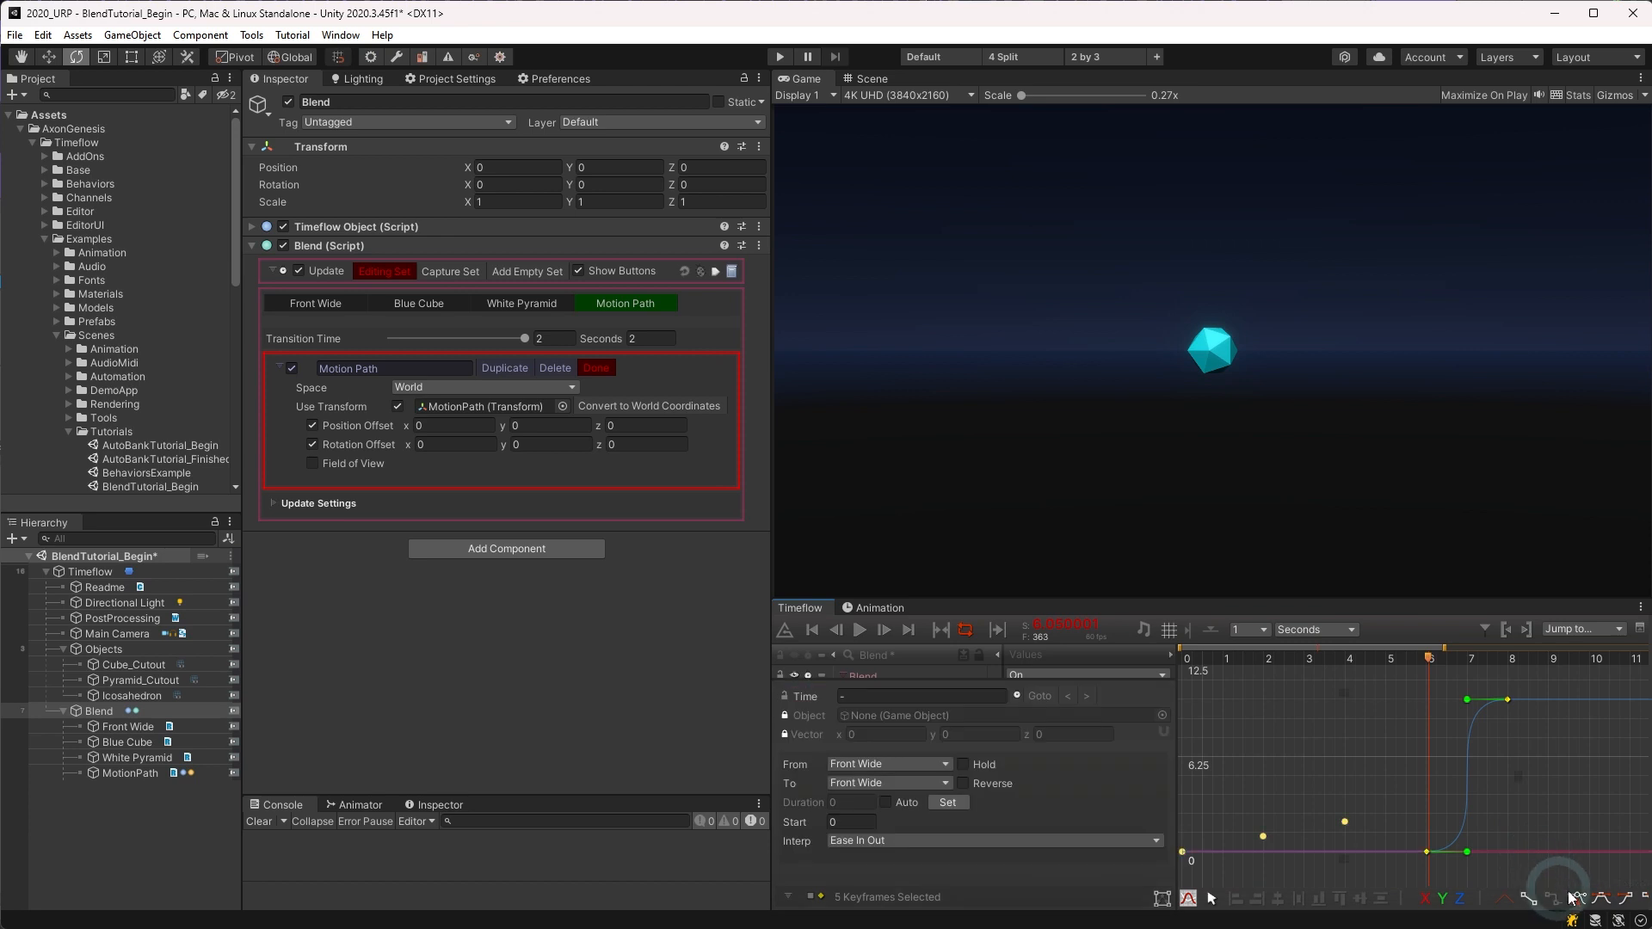
click(1577, 900)
key(Tab)
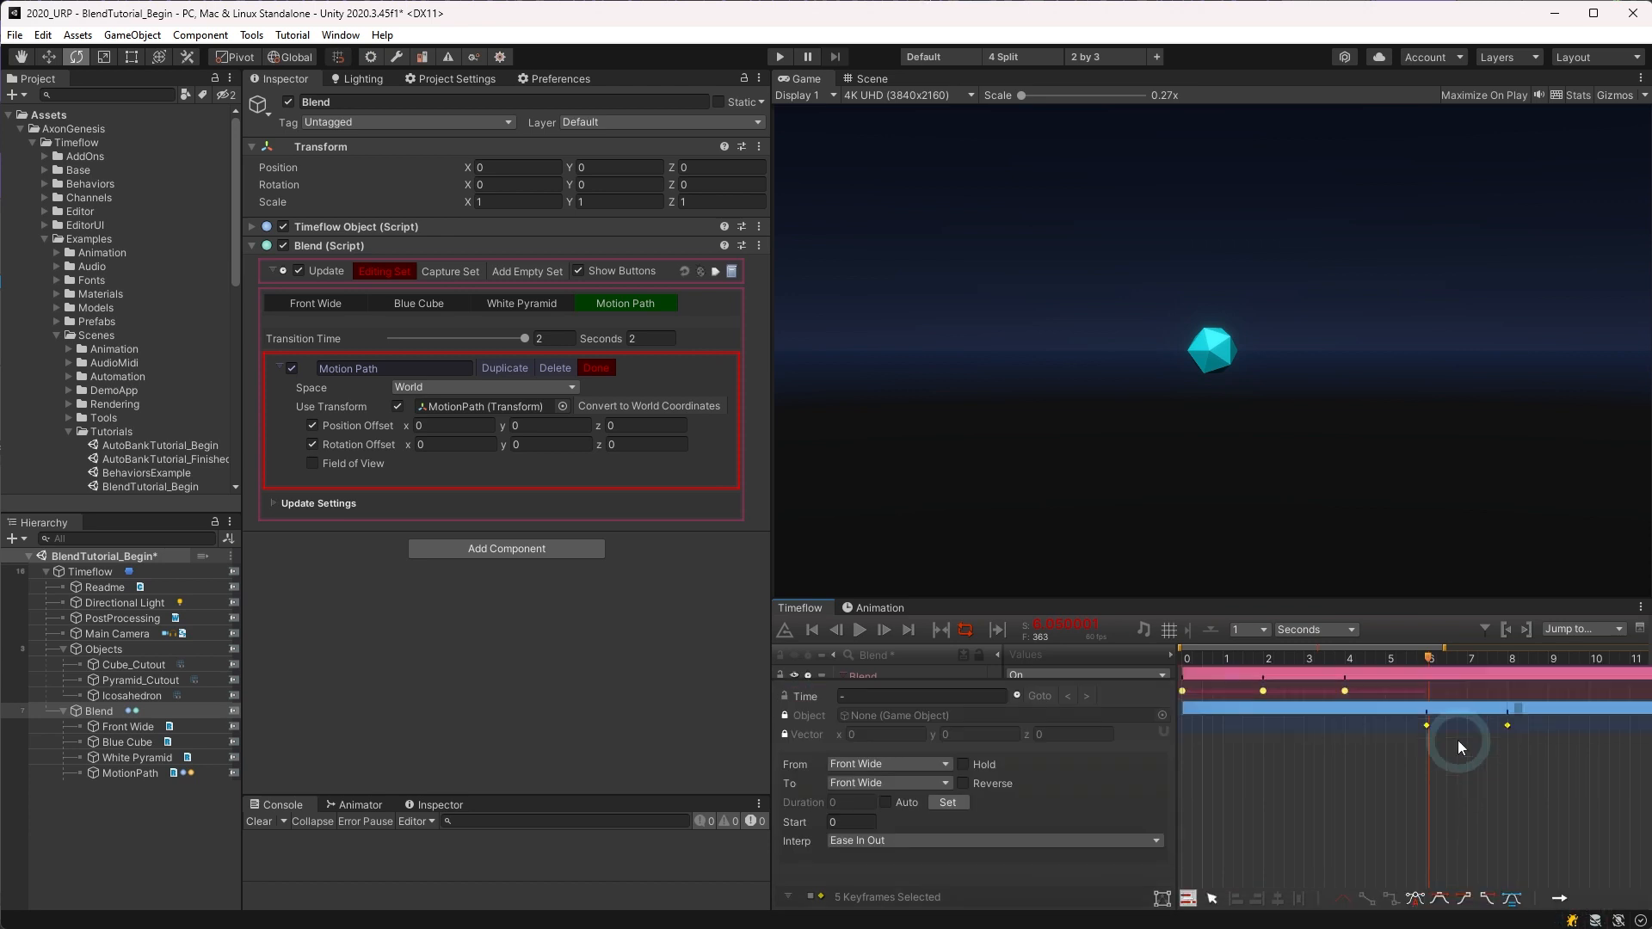
Step: Add a Blend keyframe at 6 seconds holding the Motion Path set, finish editing the set, and return the timeline to its first frame
click(1426, 694)
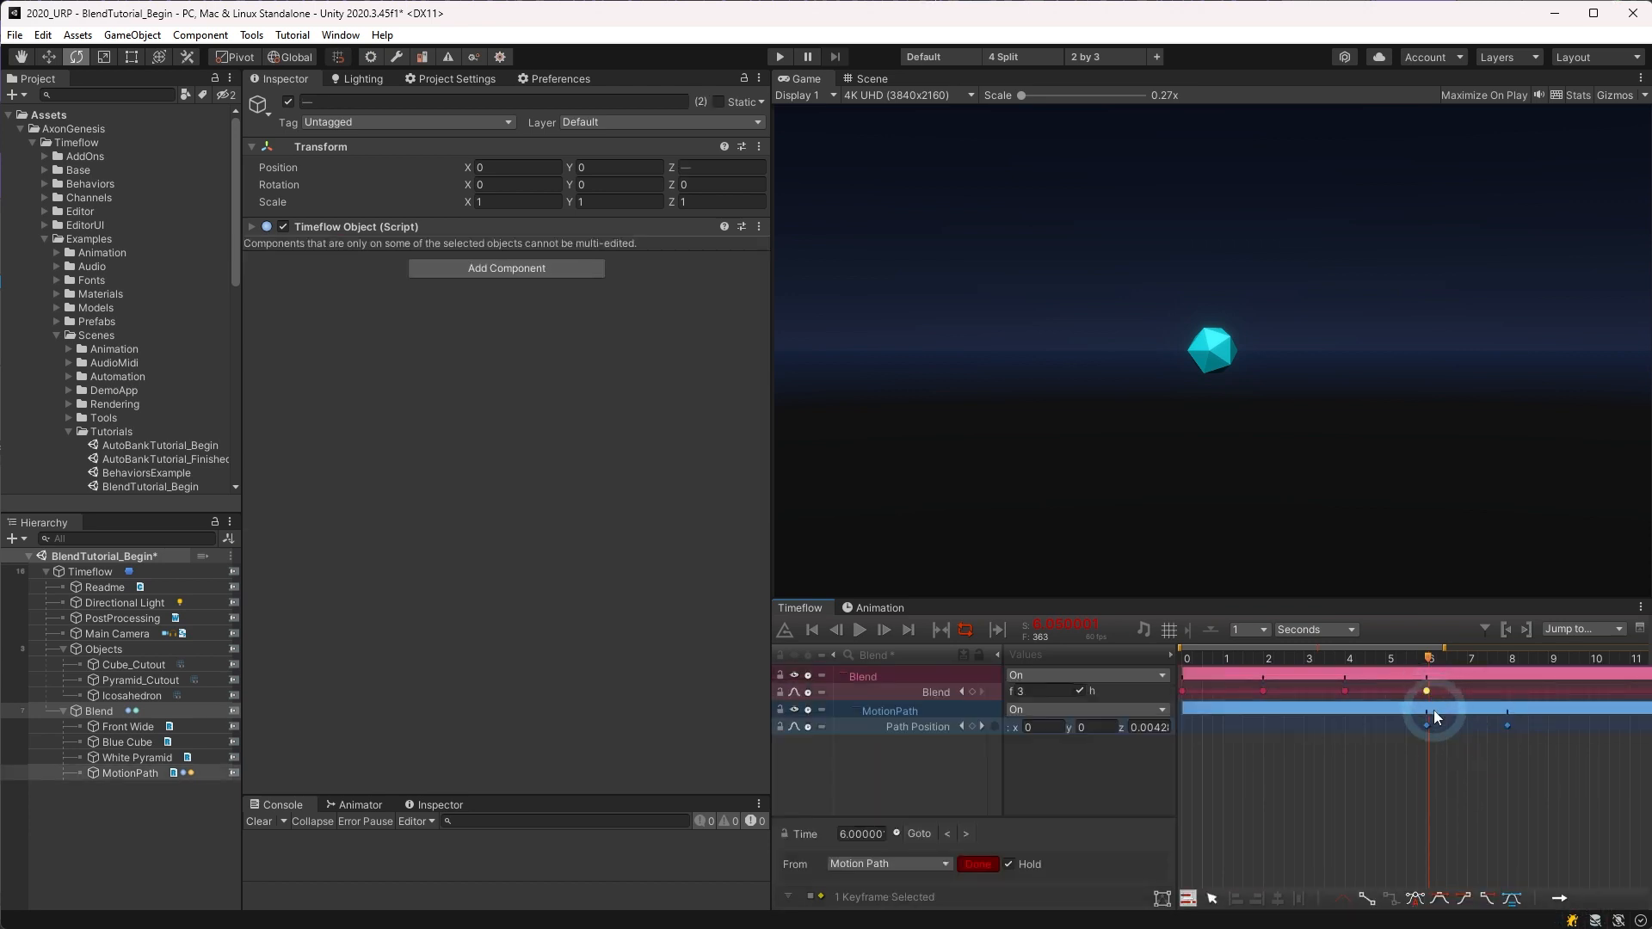
click(994, 830)
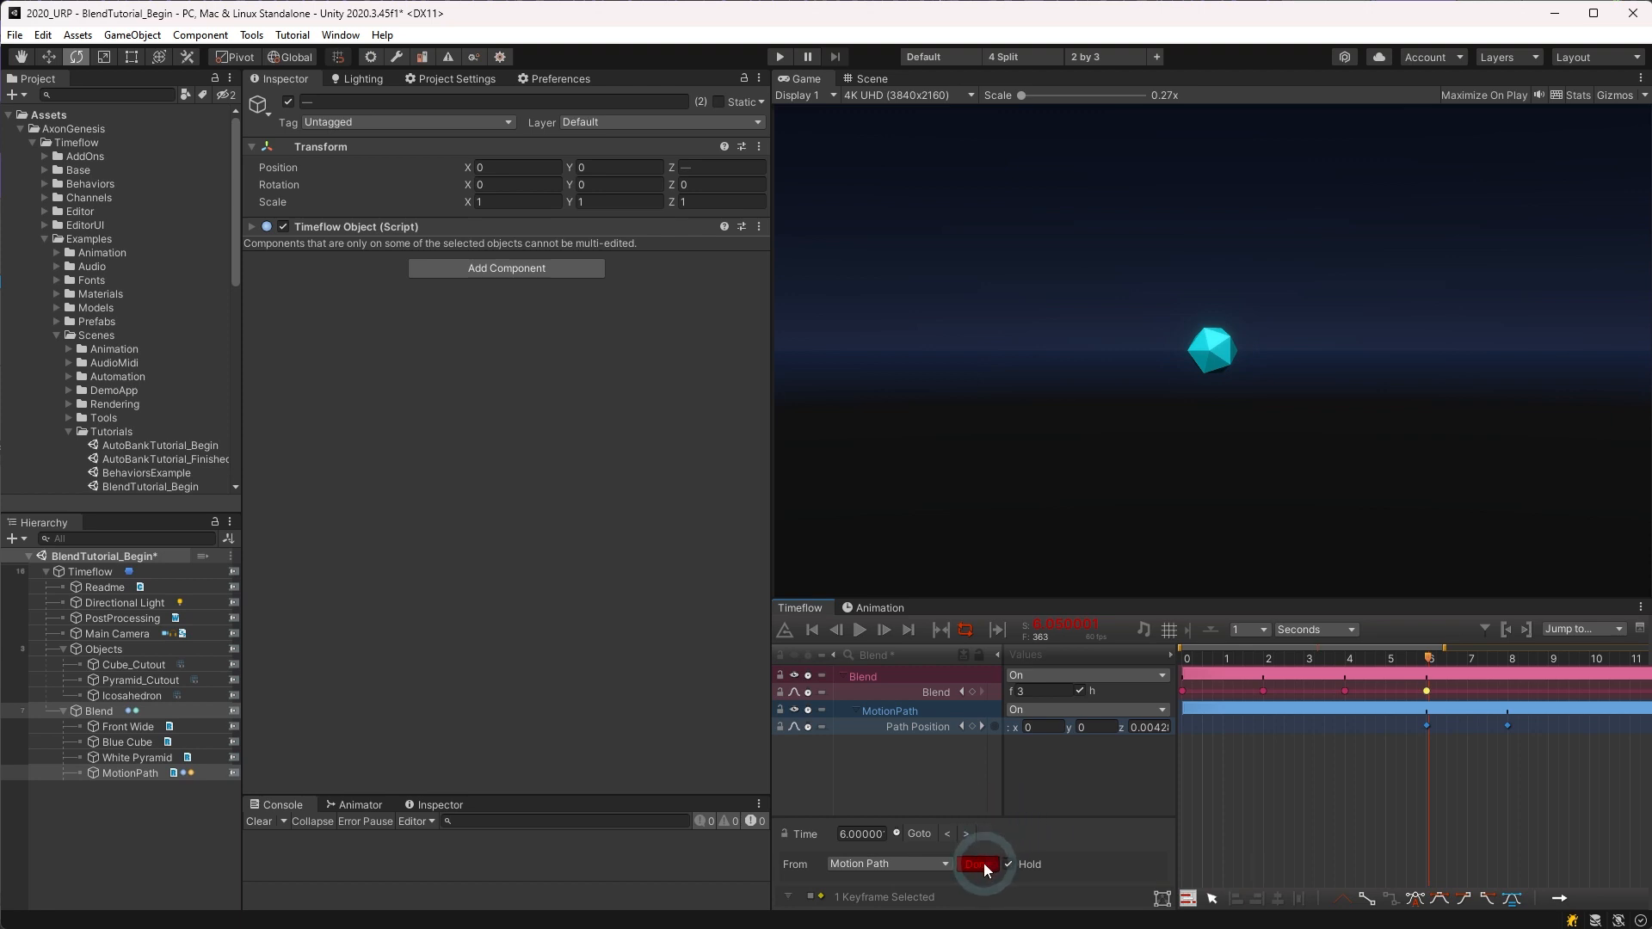
click(983, 863)
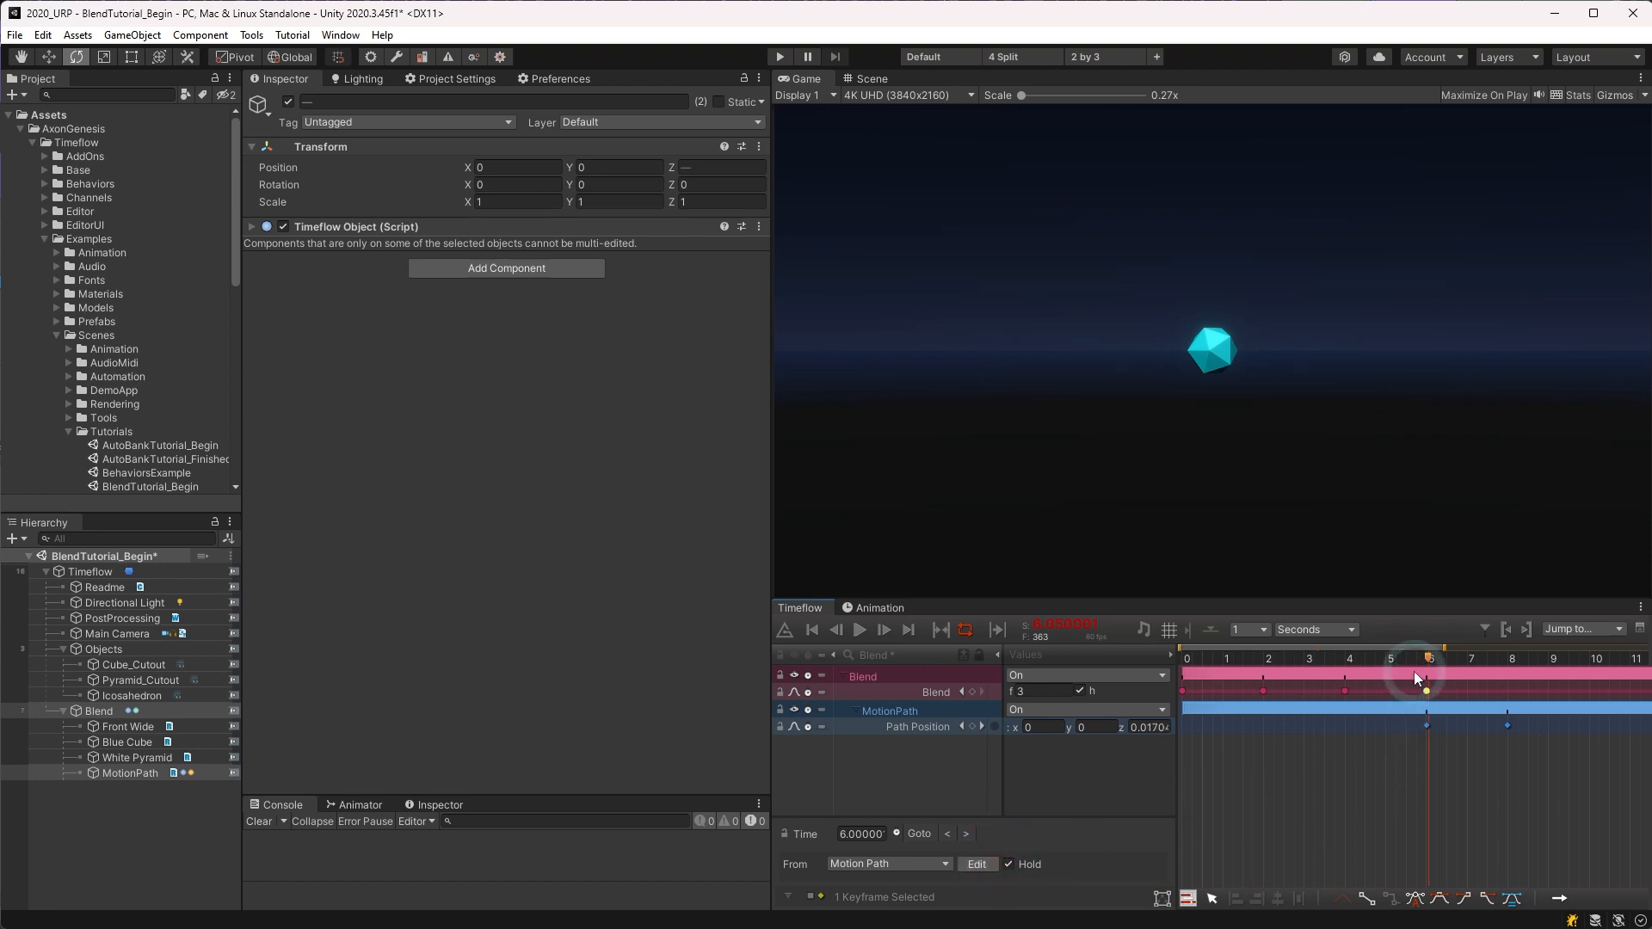
drag(1420, 667, 1159, 657)
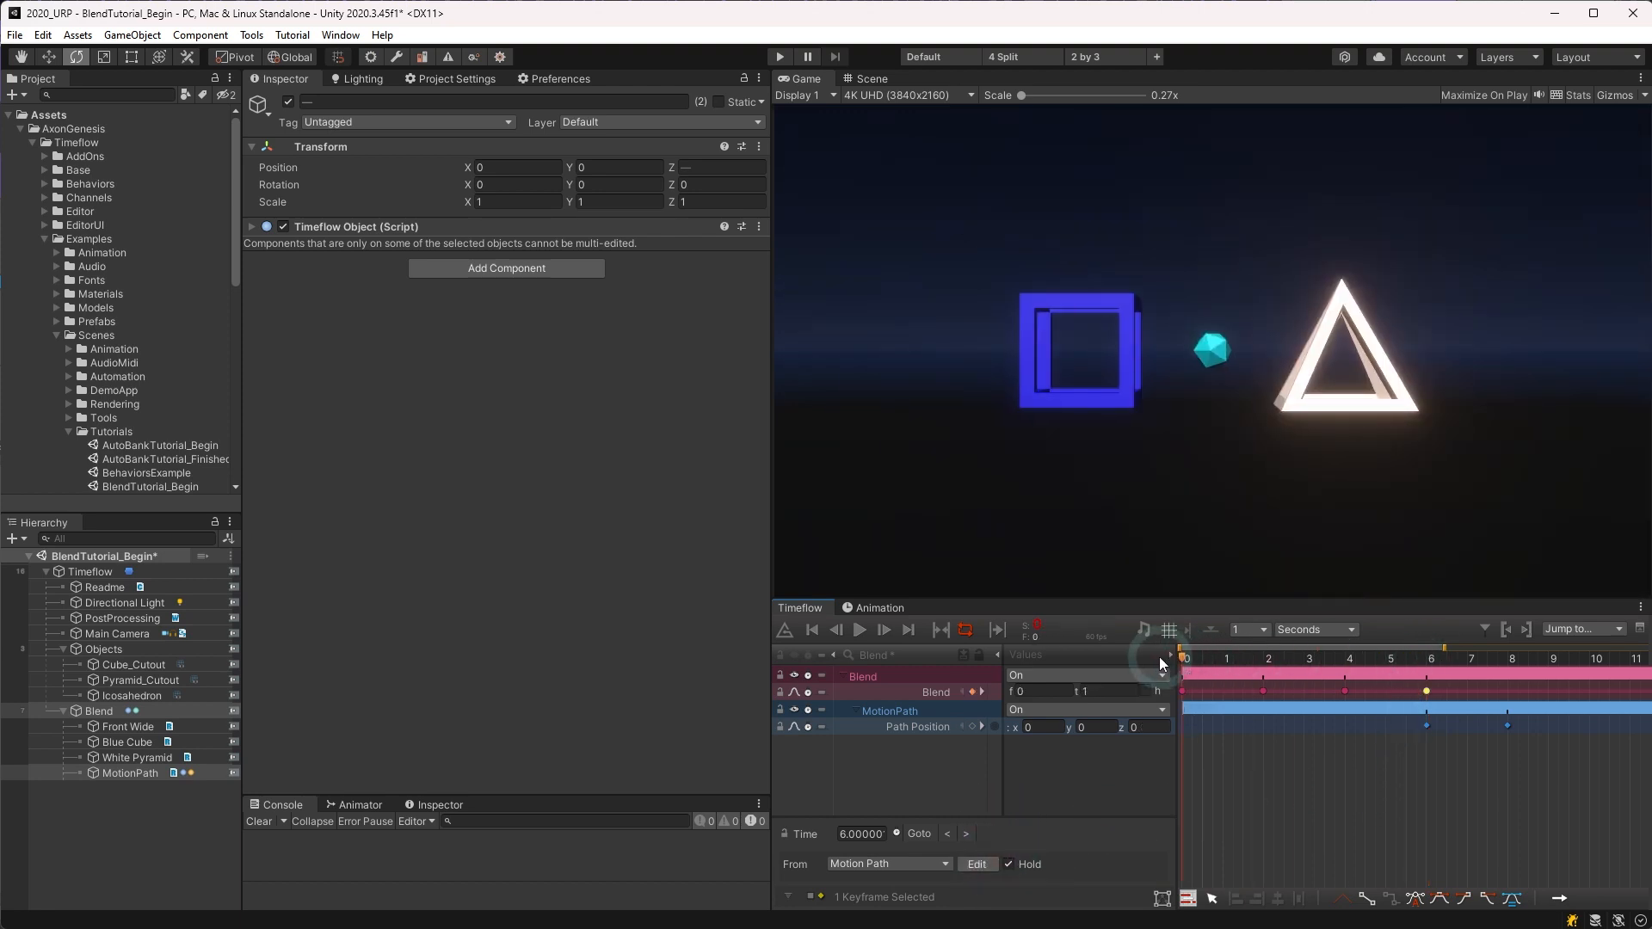
Step: Turn off Hold on the 6-second Blend keyframe and make it blend from Front Wide to Motion Path with a fixed duration of 1
key(space)
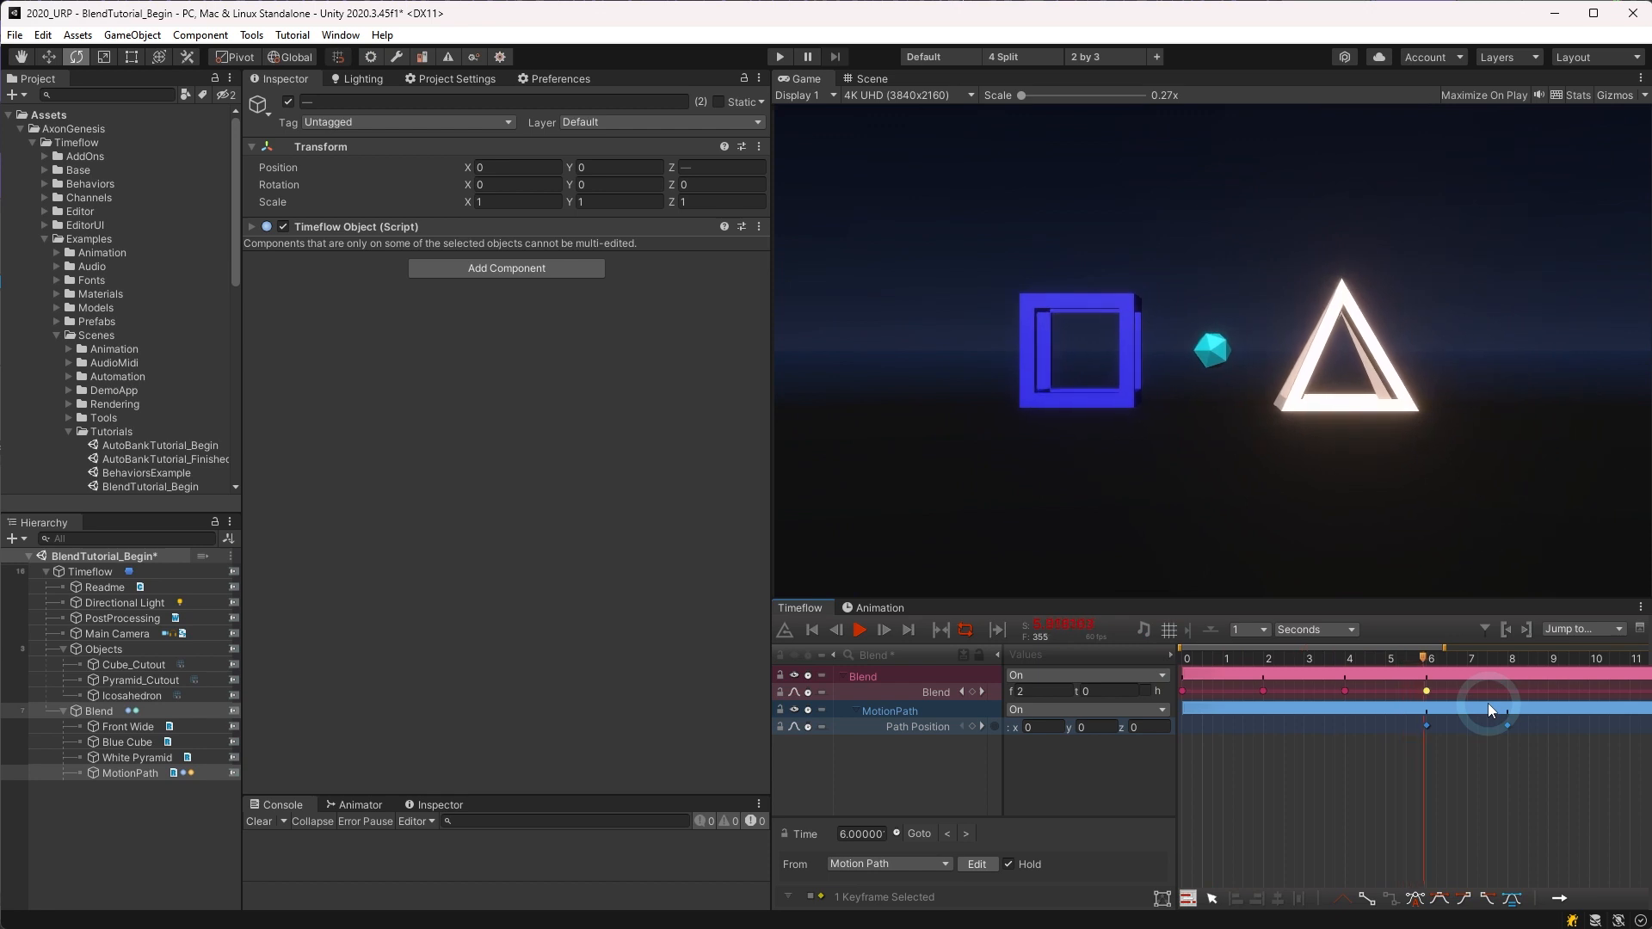
mouse_move(1473, 659)
mouse_down()
mouse_move(1404, 668)
mouse_move(1454, 669)
mouse_up()
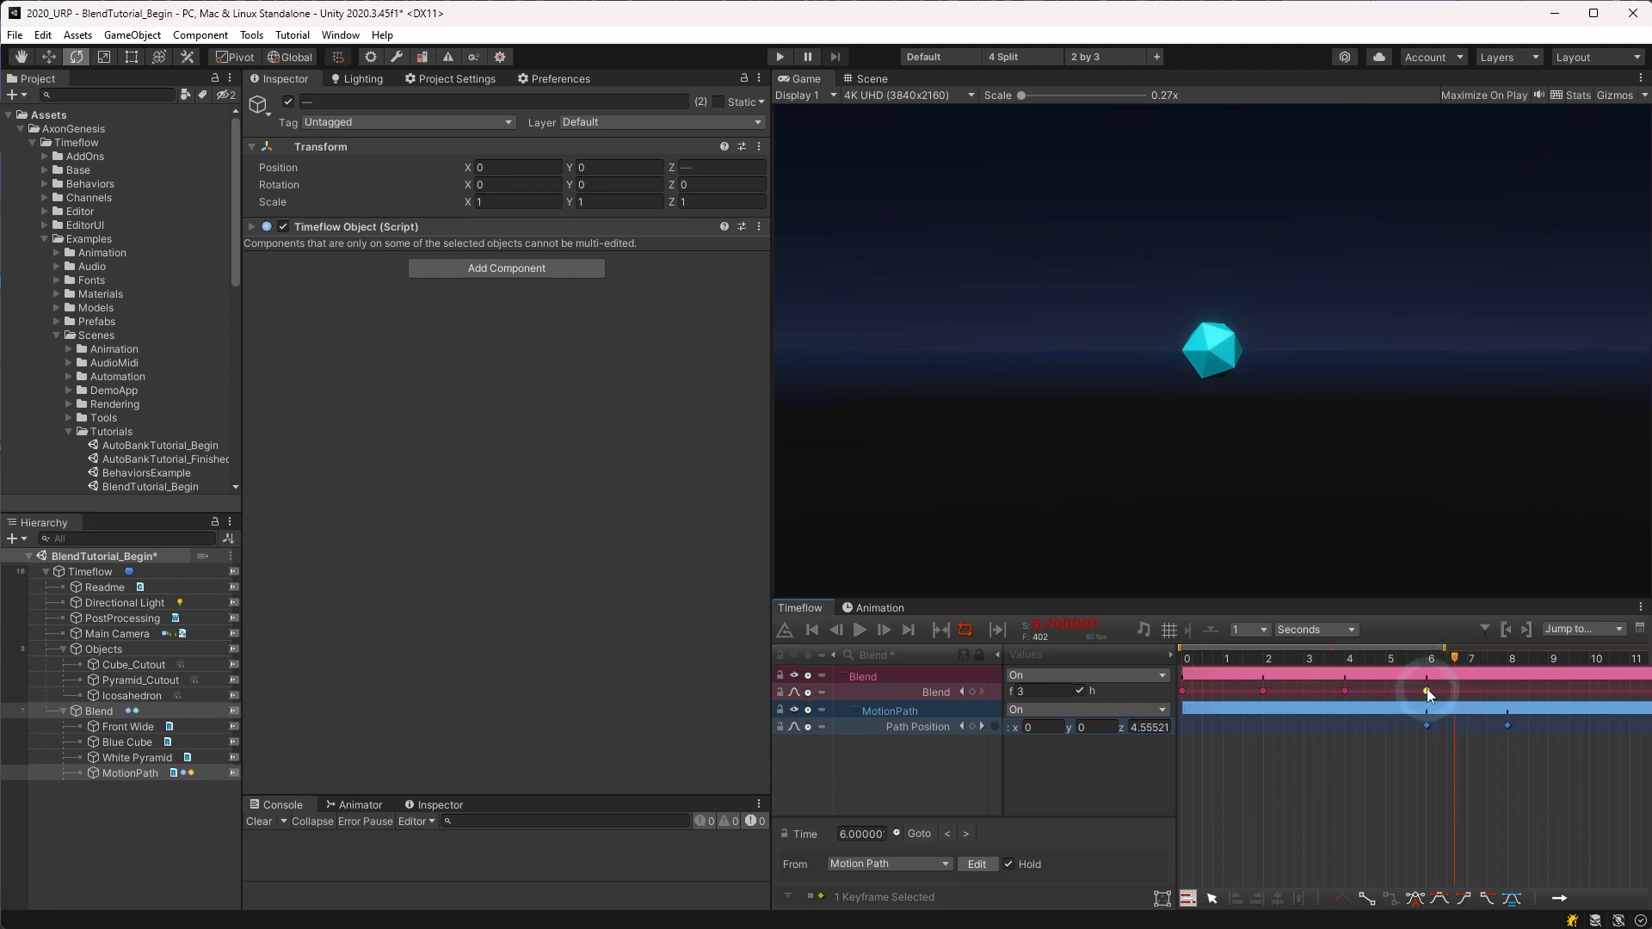
click(1114, 776)
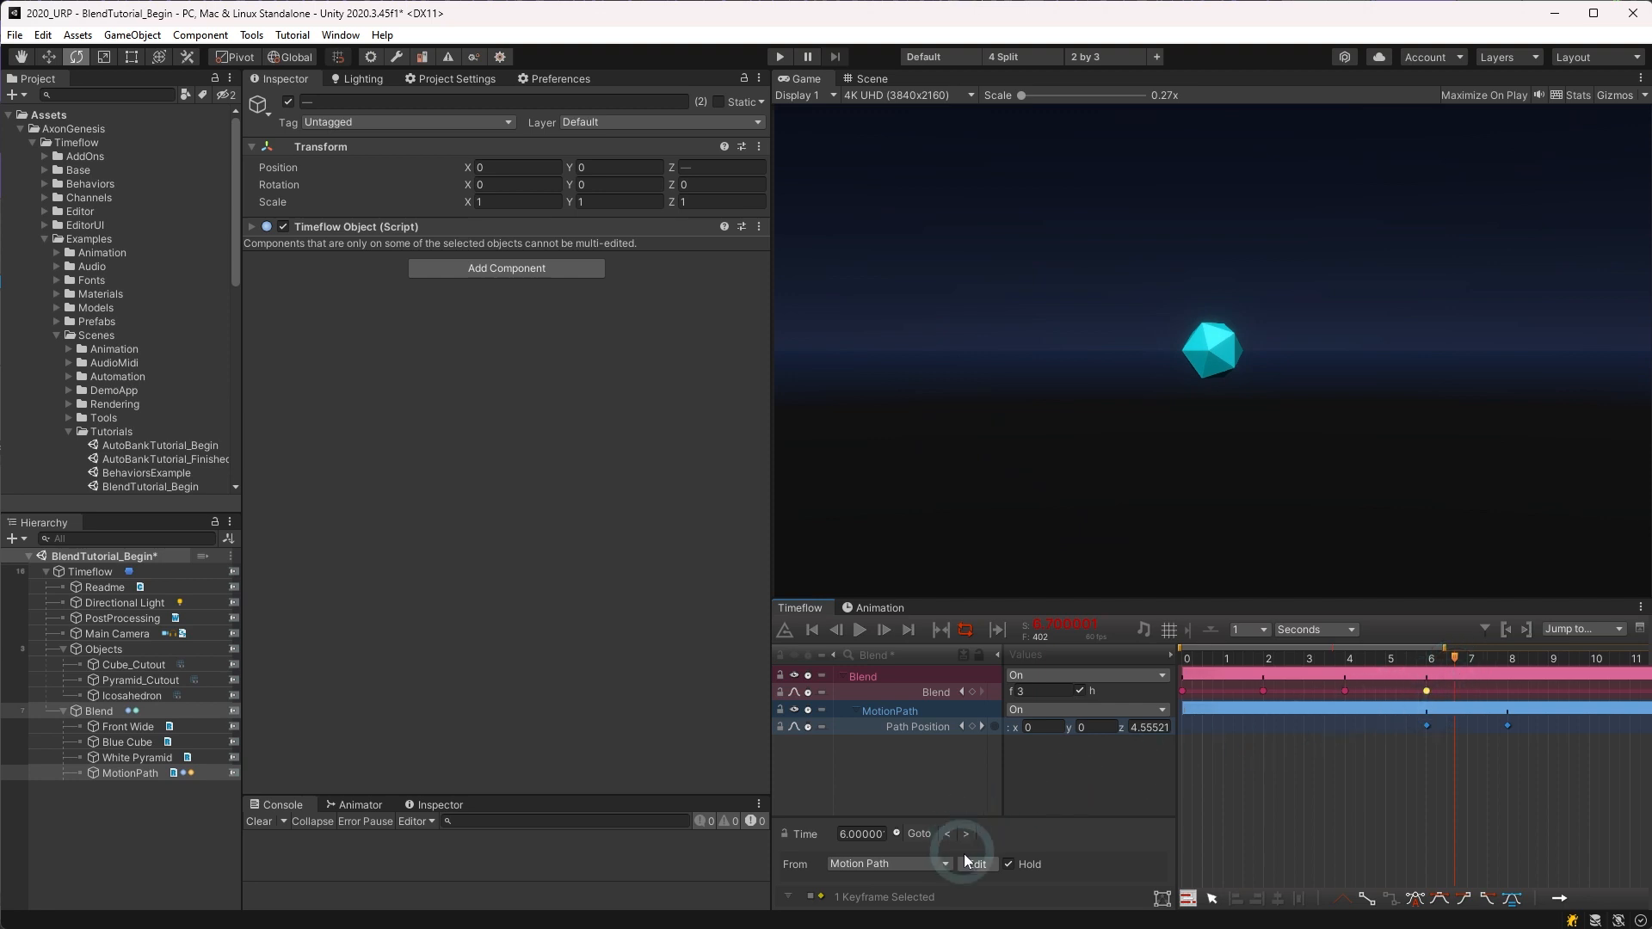
click(1007, 864)
click(884, 778)
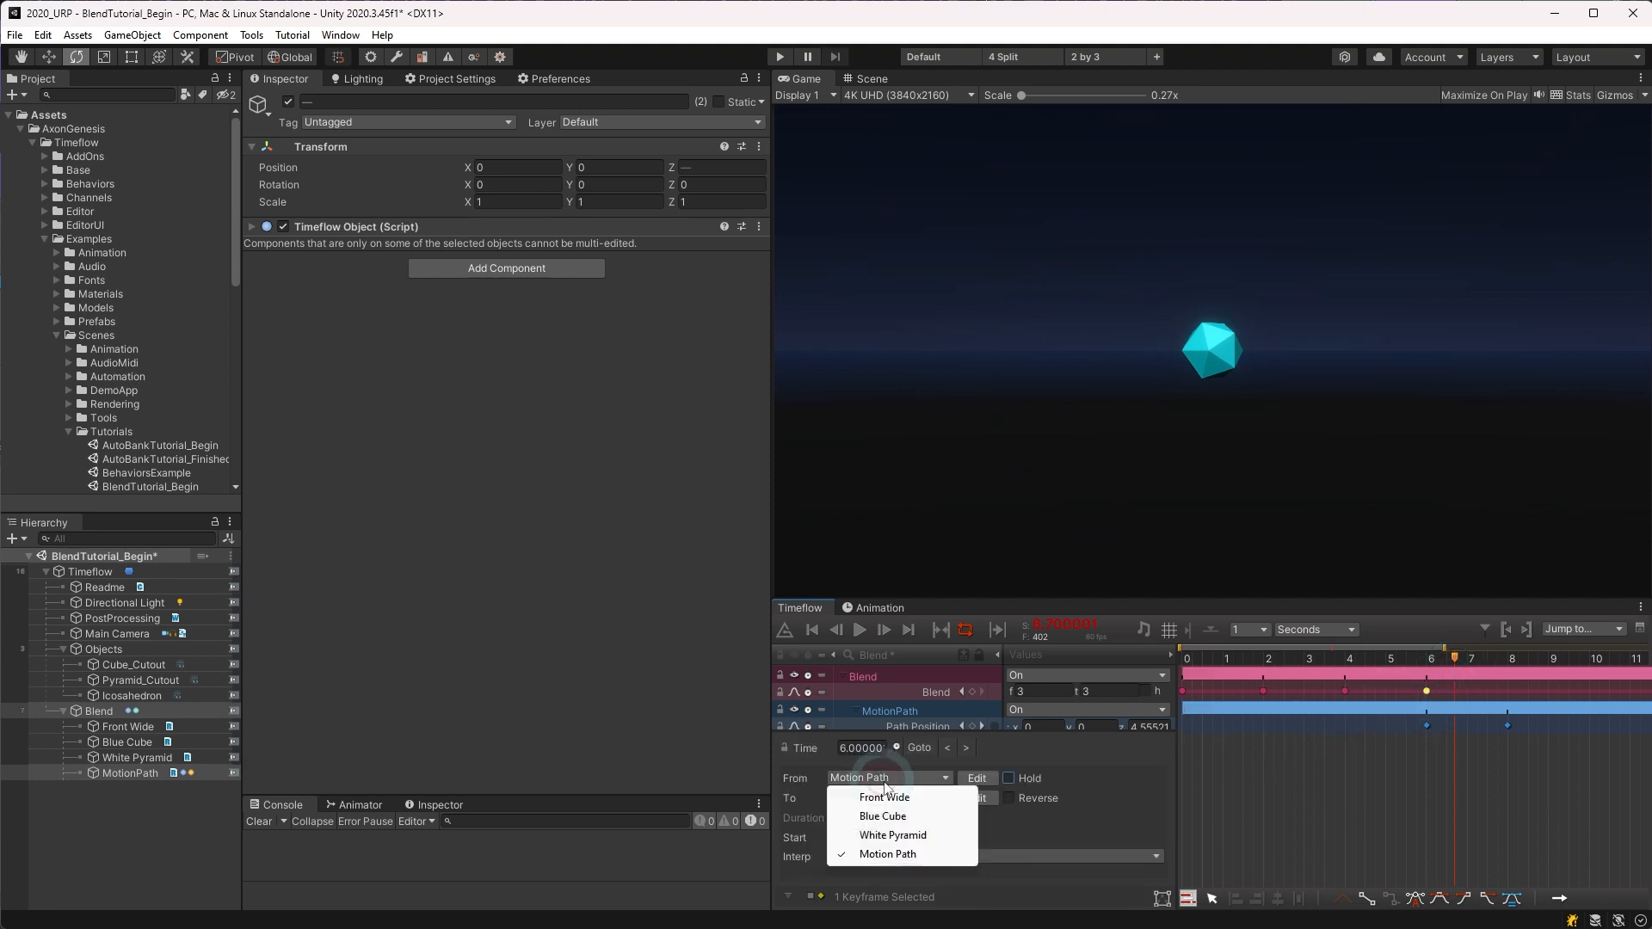
click(884, 797)
click(886, 818)
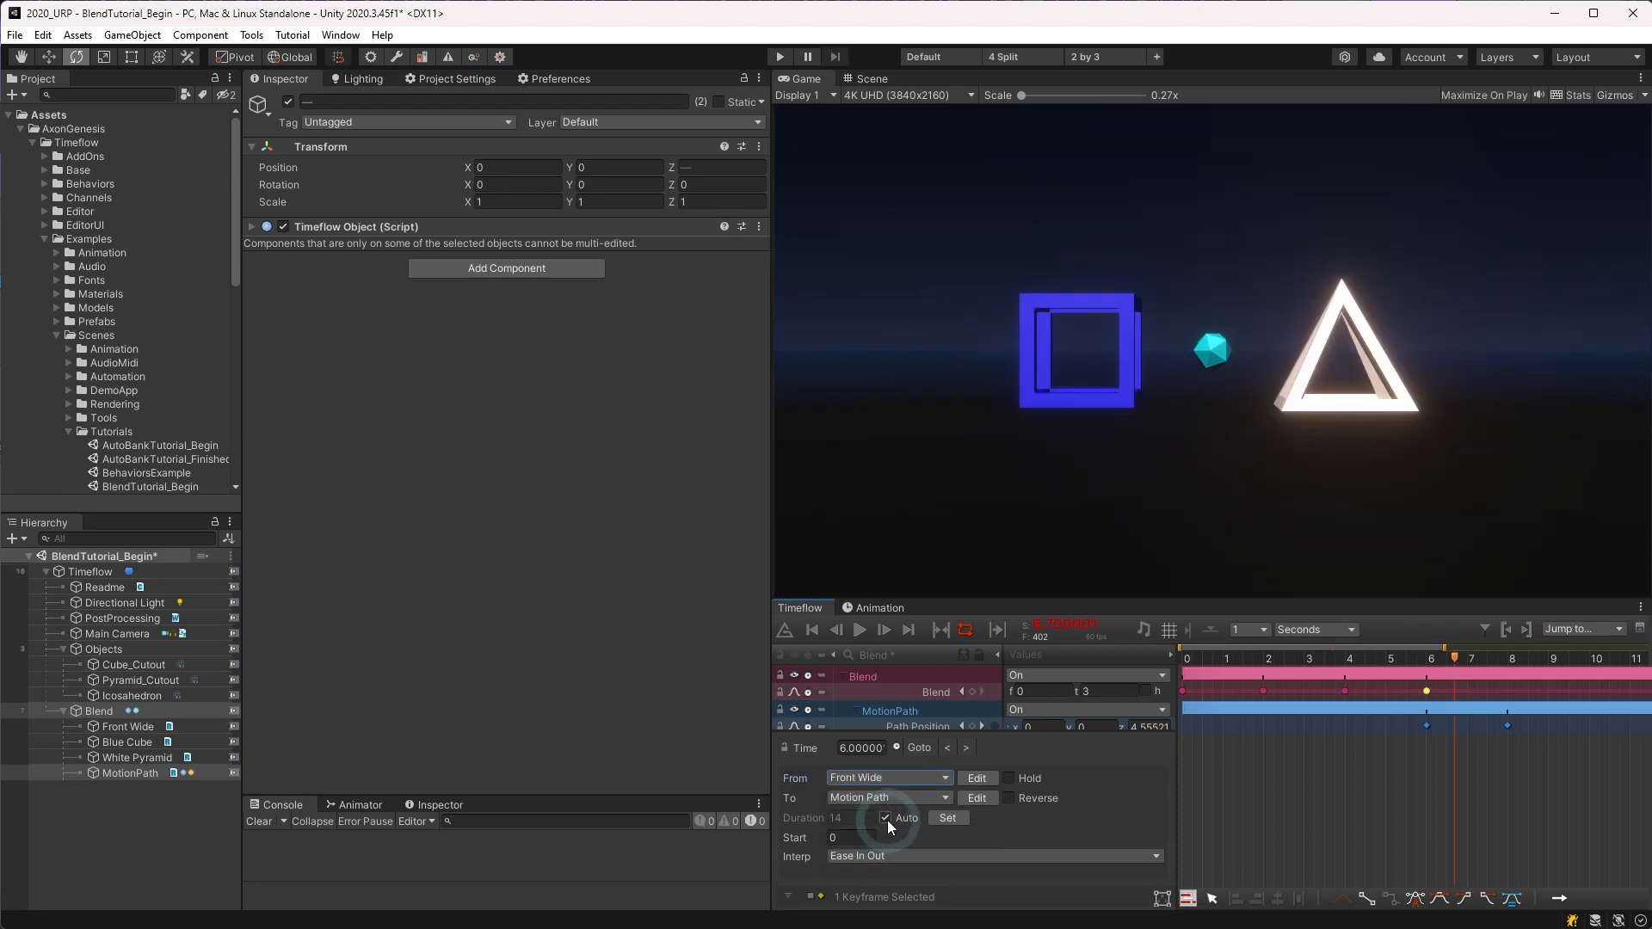
click(863, 819)
text(1)
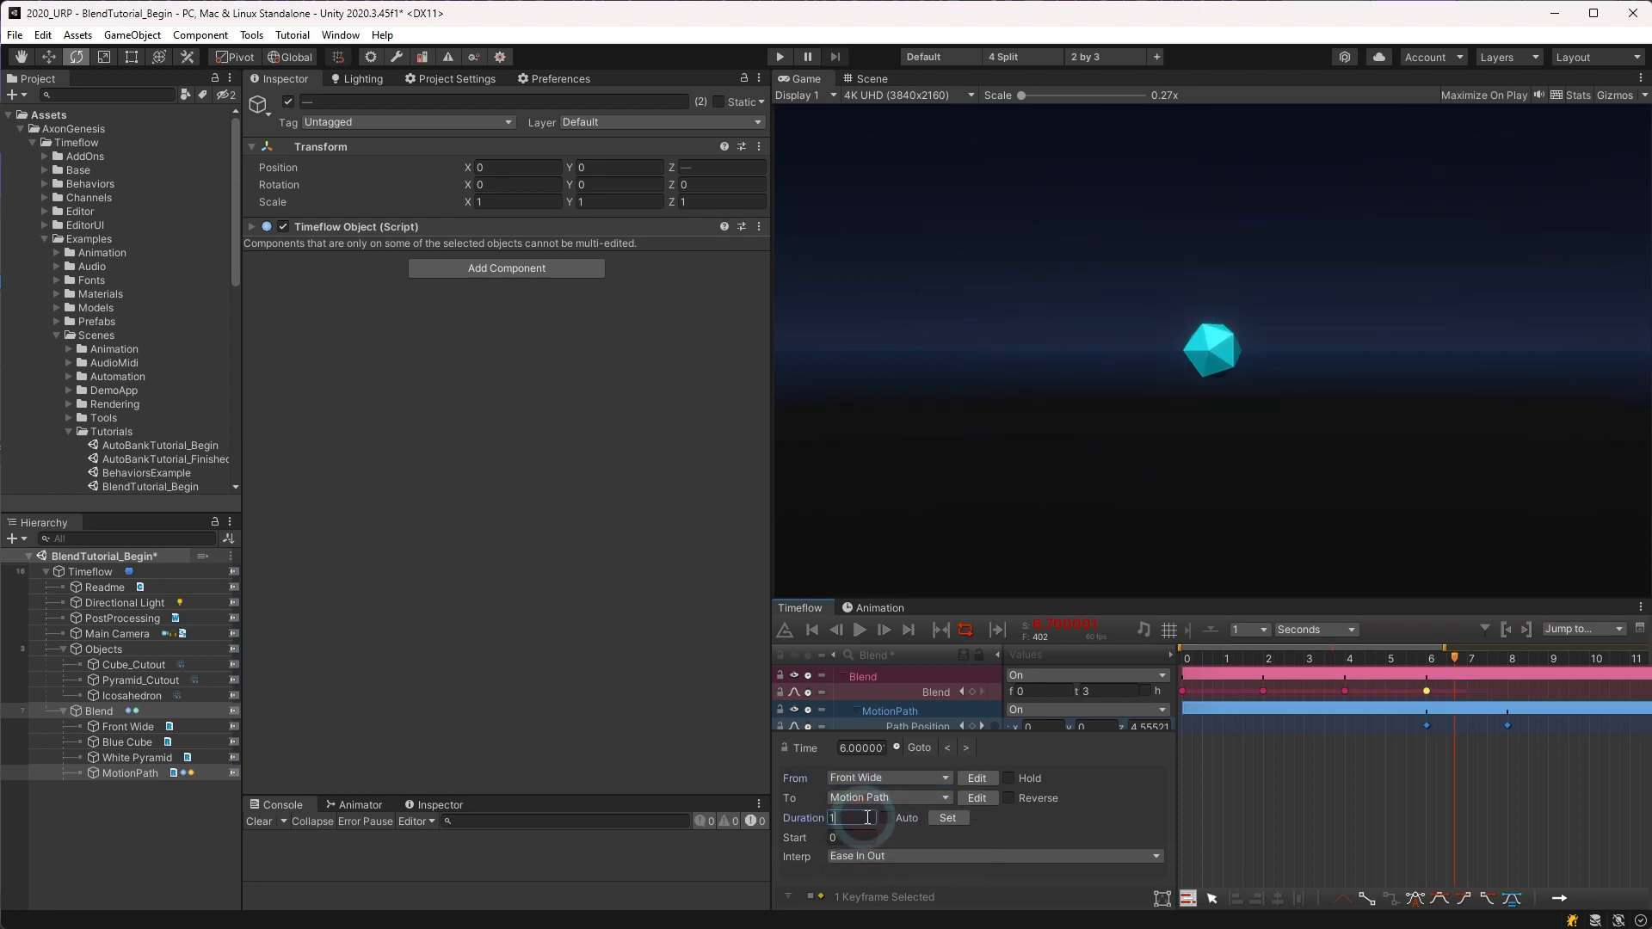
Step: Play back the transition into the motion path from just before the 6-second keyframe and review it in the Game view
click(1417, 660)
key(space)
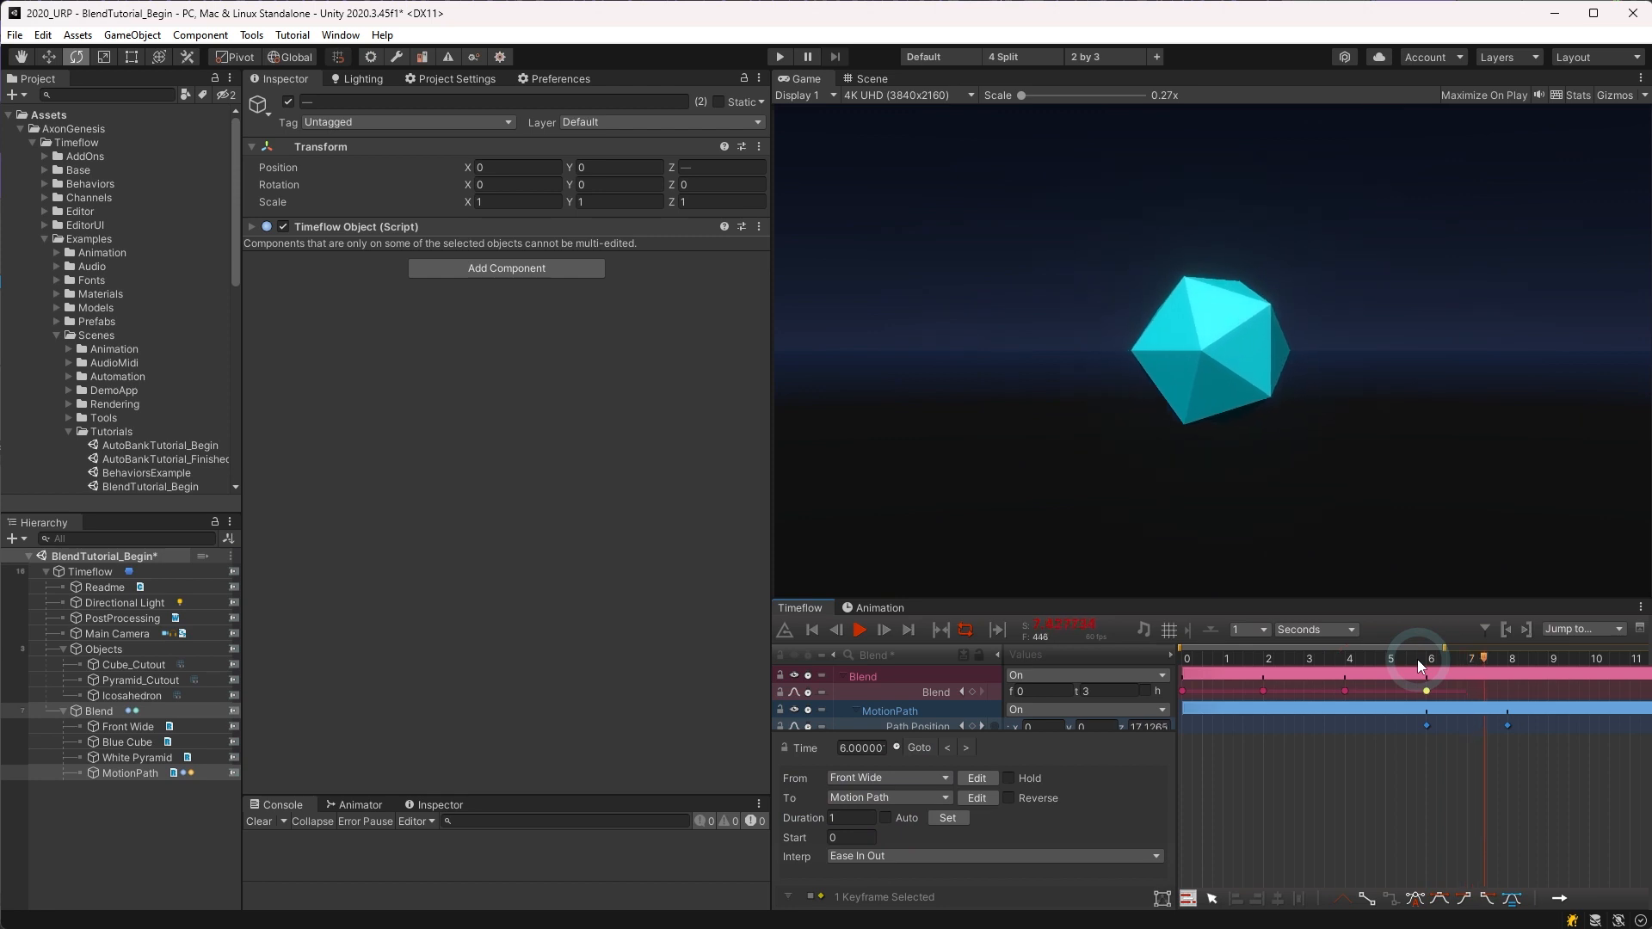
key(space)
drag(1442, 664, 1404, 662)
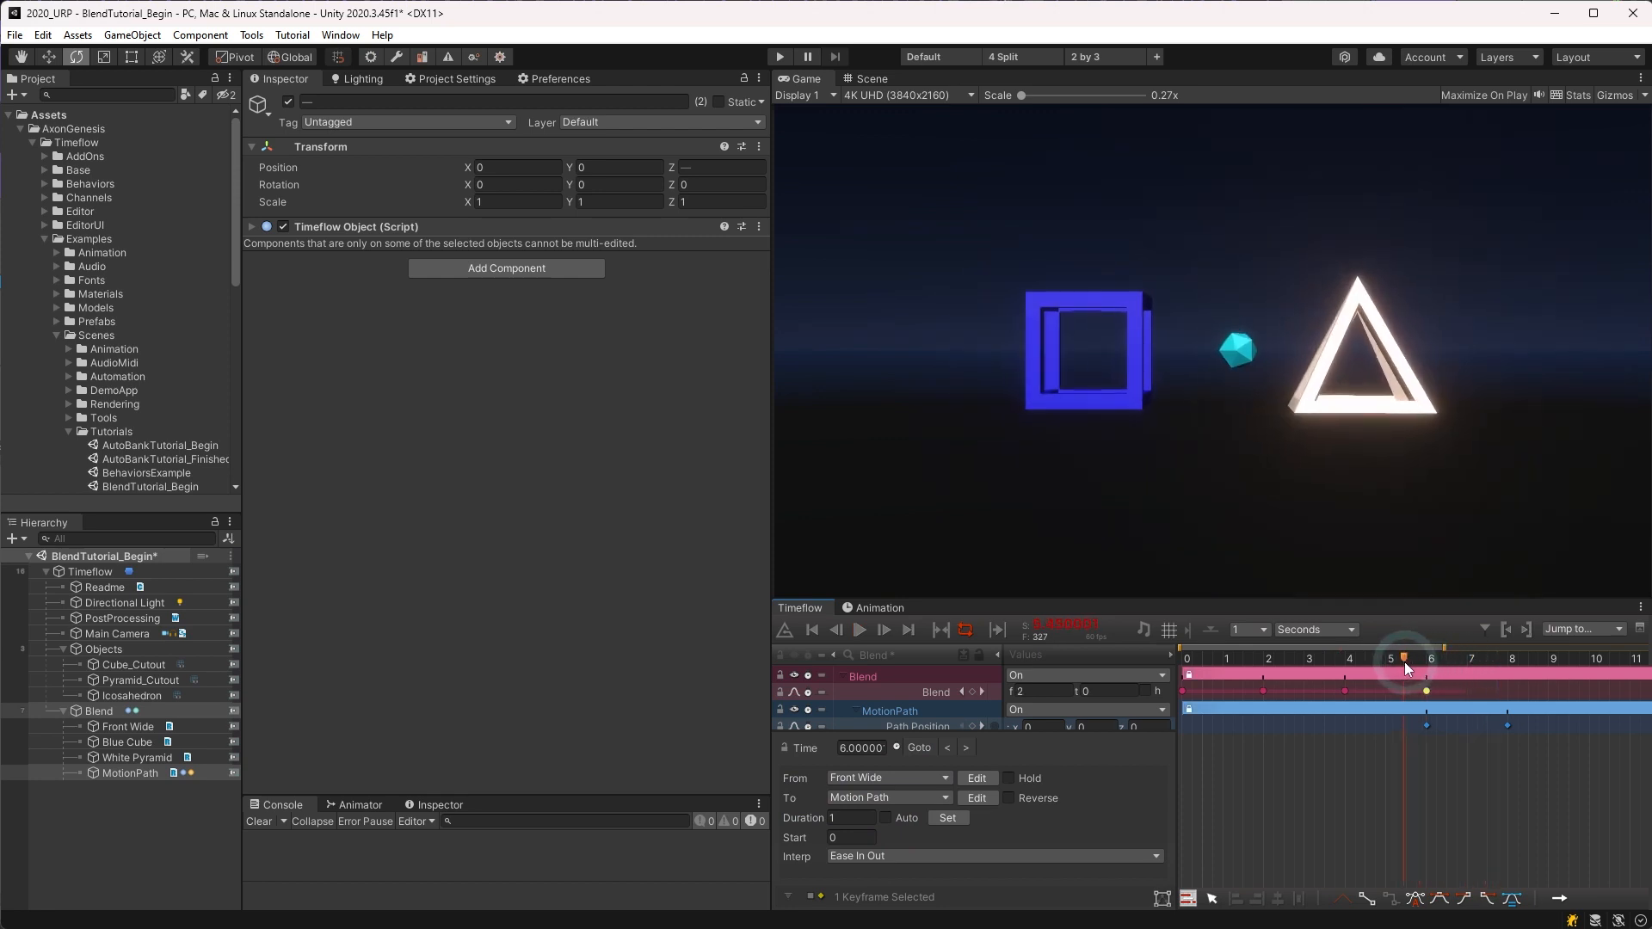
key(space)
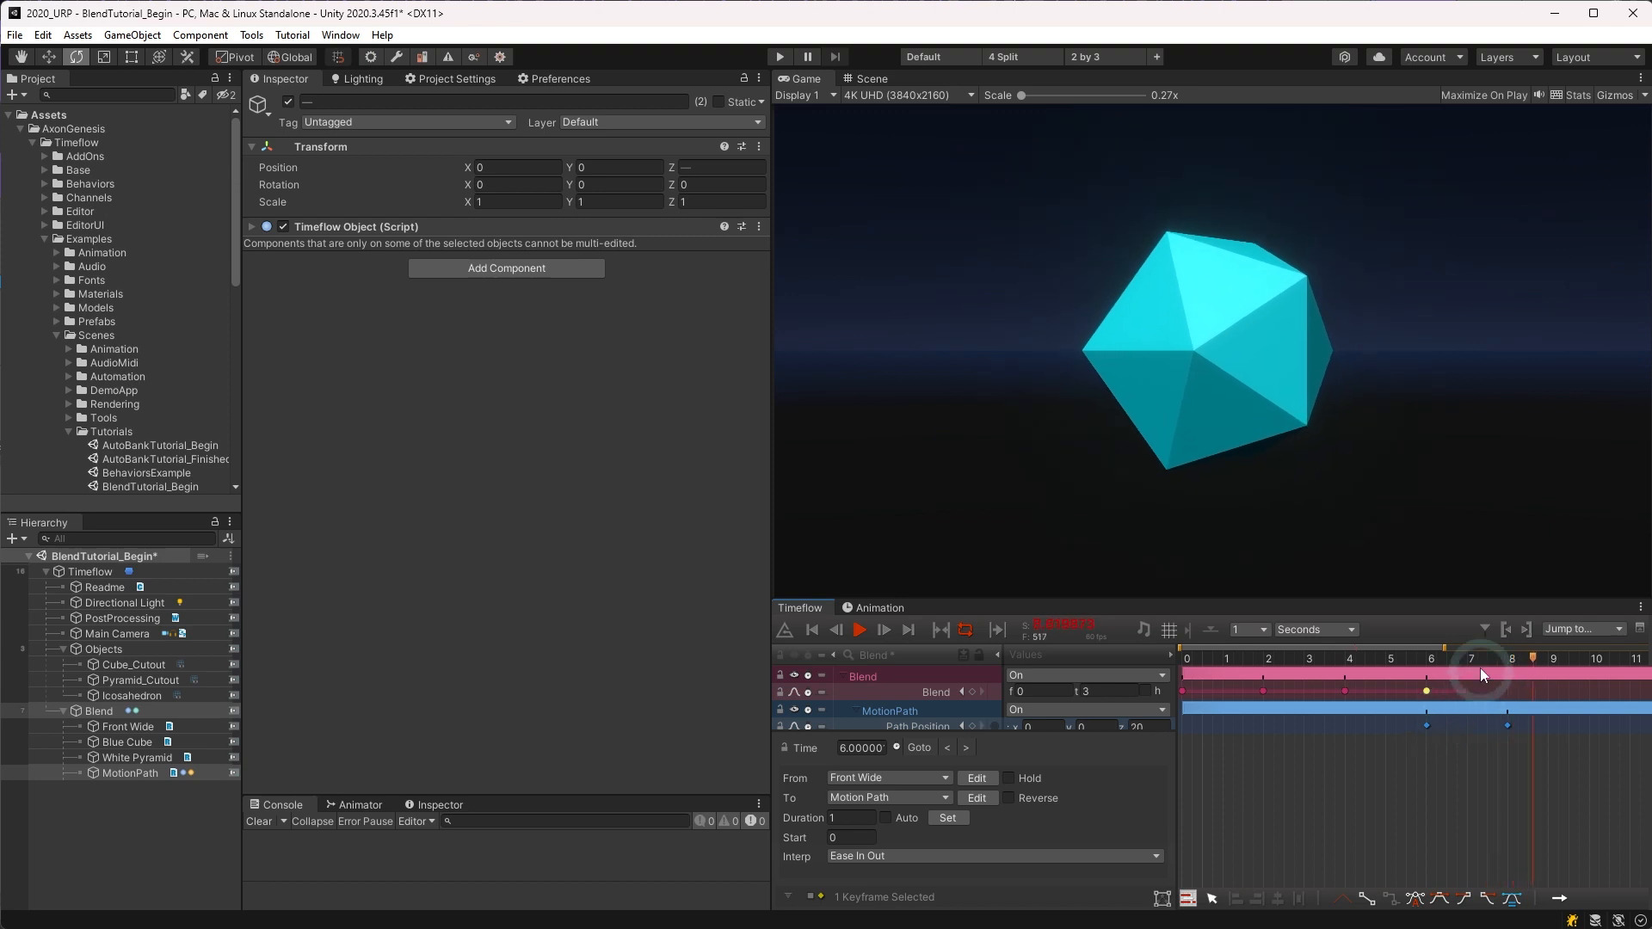
Step: Add a Blend keyframe at about 8 seconds without Hold, blending from Motion Path to Blue Cube with a fixed duration of 2
drag(1507, 658, 1497, 667)
double_click(1508, 691)
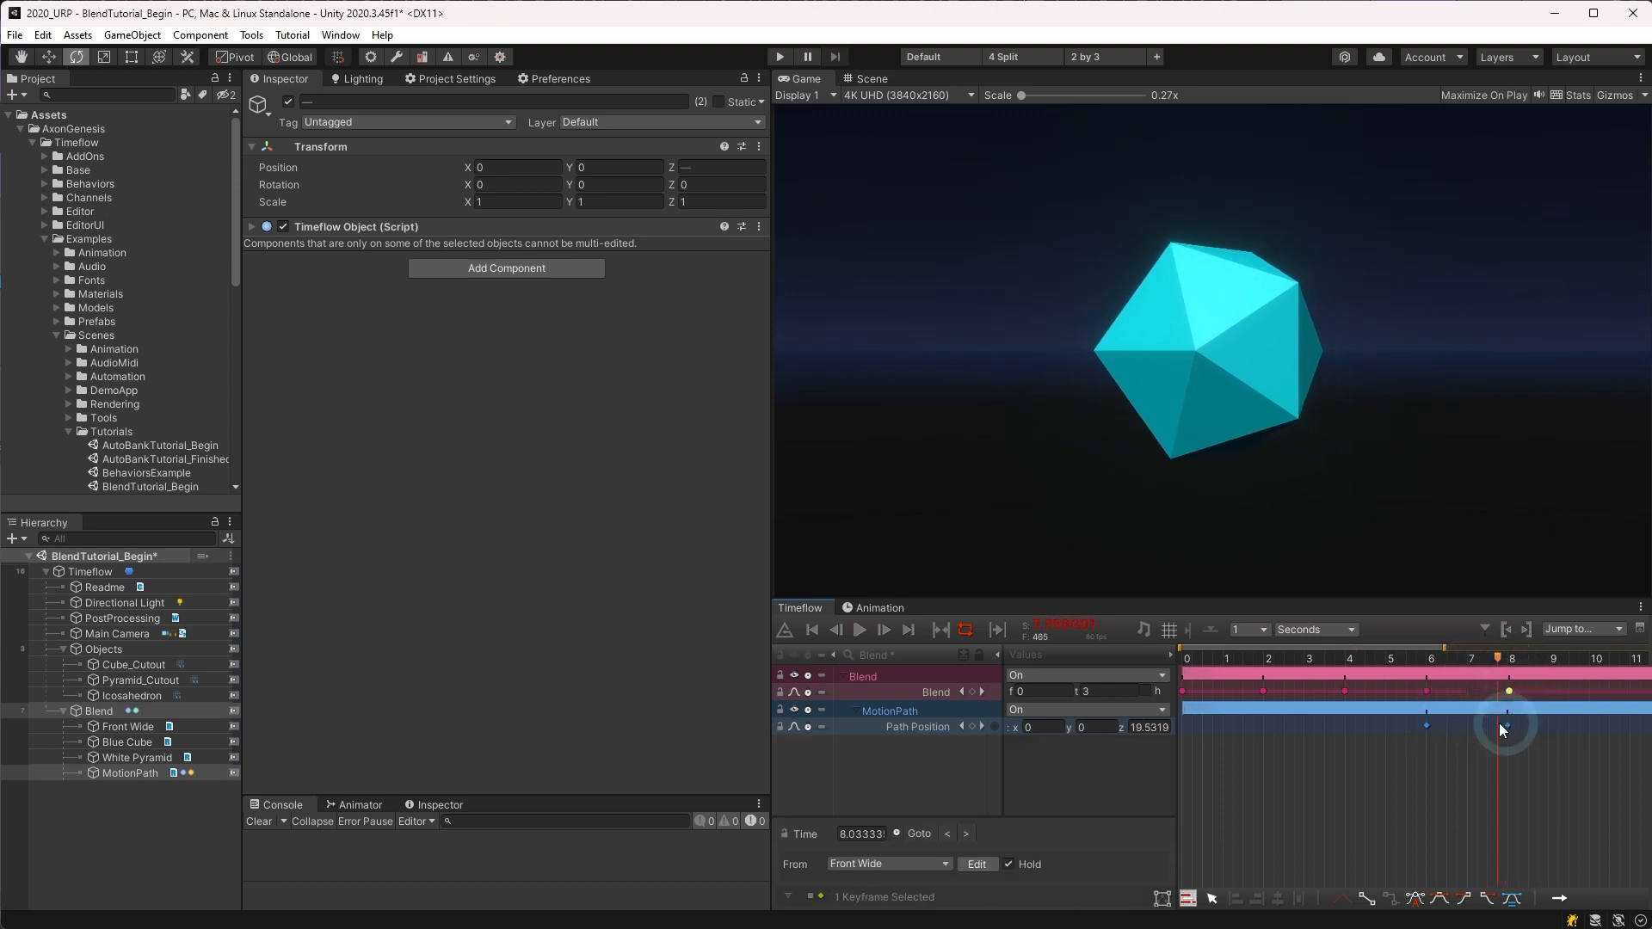
click(893, 860)
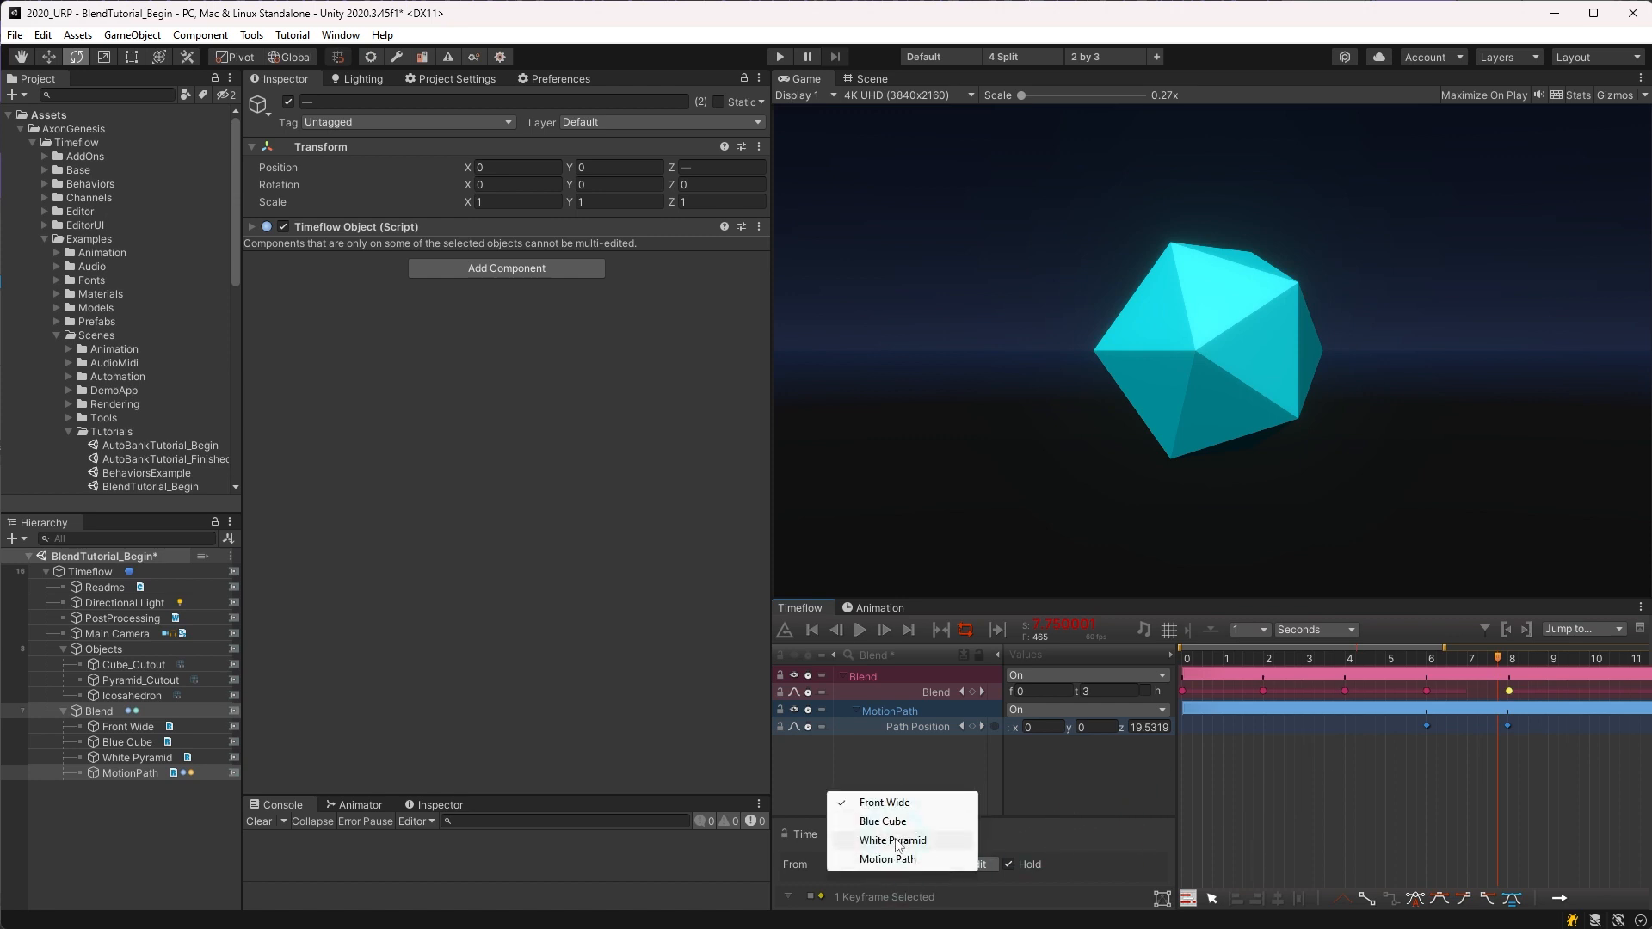
click(894, 858)
click(1008, 863)
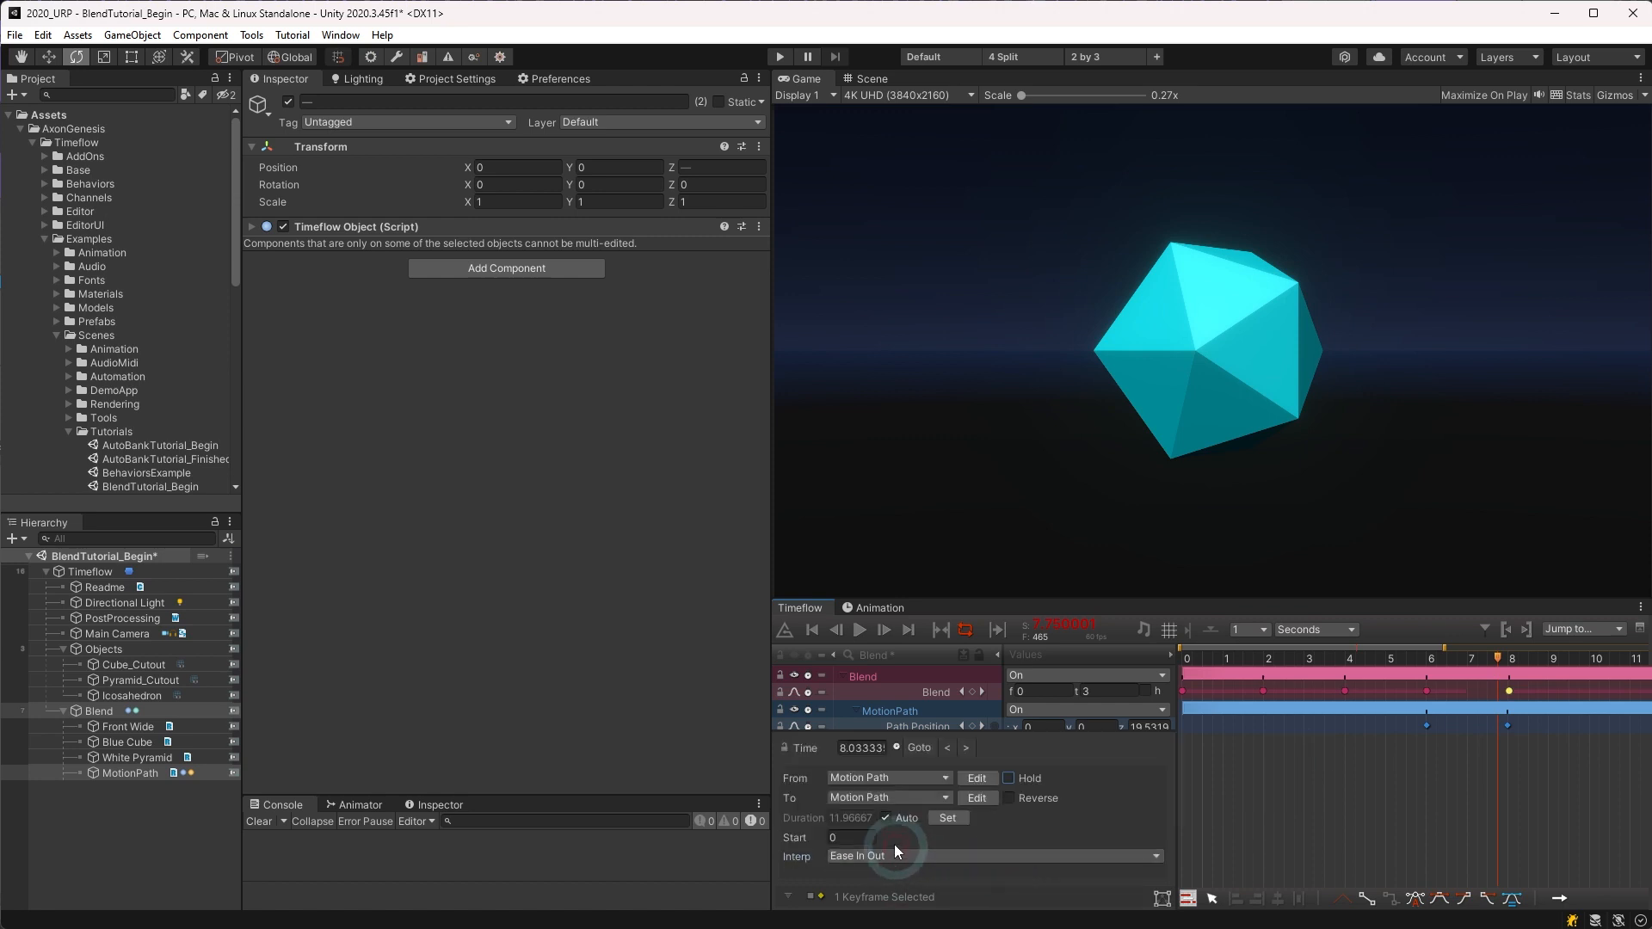
click(876, 800)
click(883, 835)
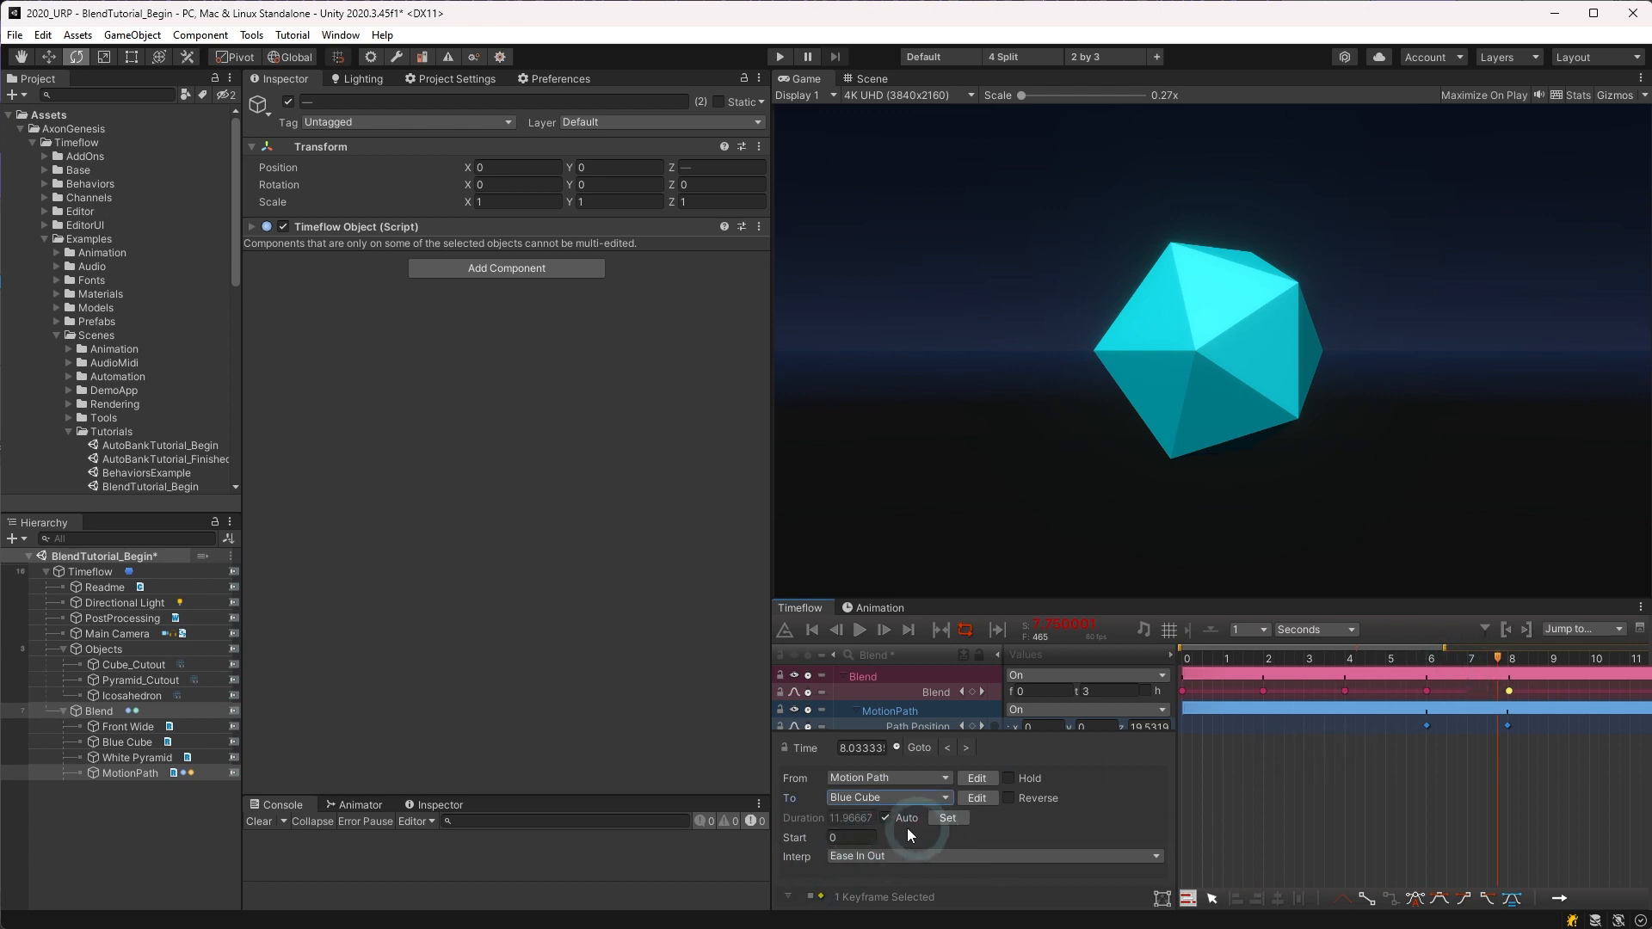
click(885, 818)
click(867, 819)
text(2)
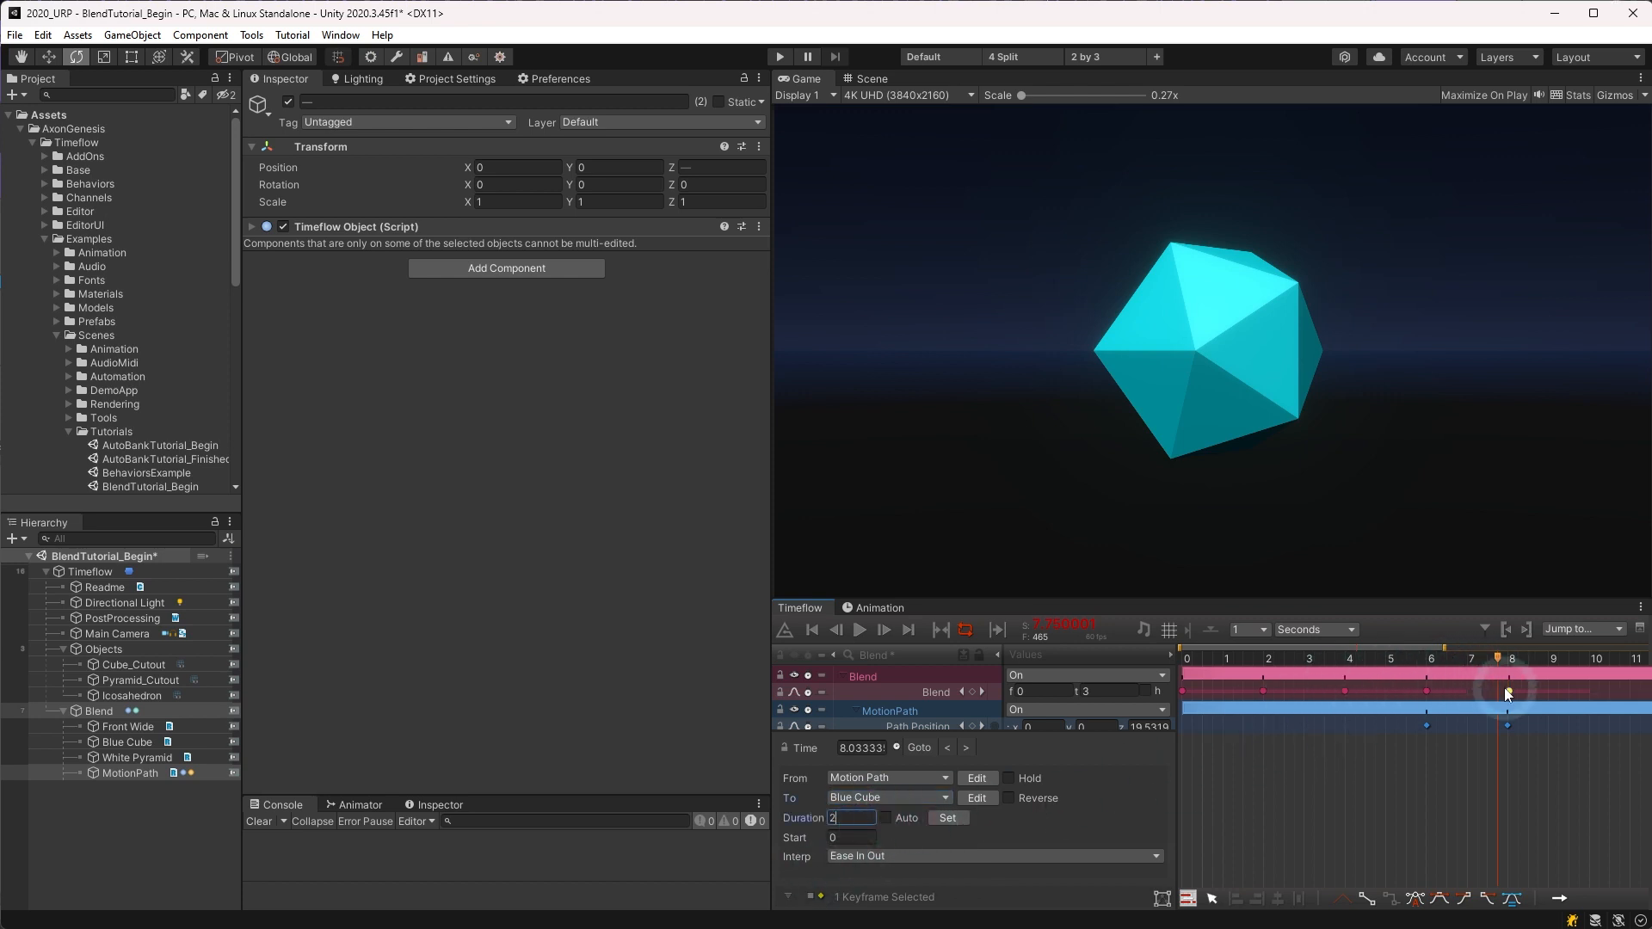
Step: Move the Motion Path to Blue Cube keyframe to about 7.72 seconds, testing an earlier time with playback
drag(1507, 694, 1476, 691)
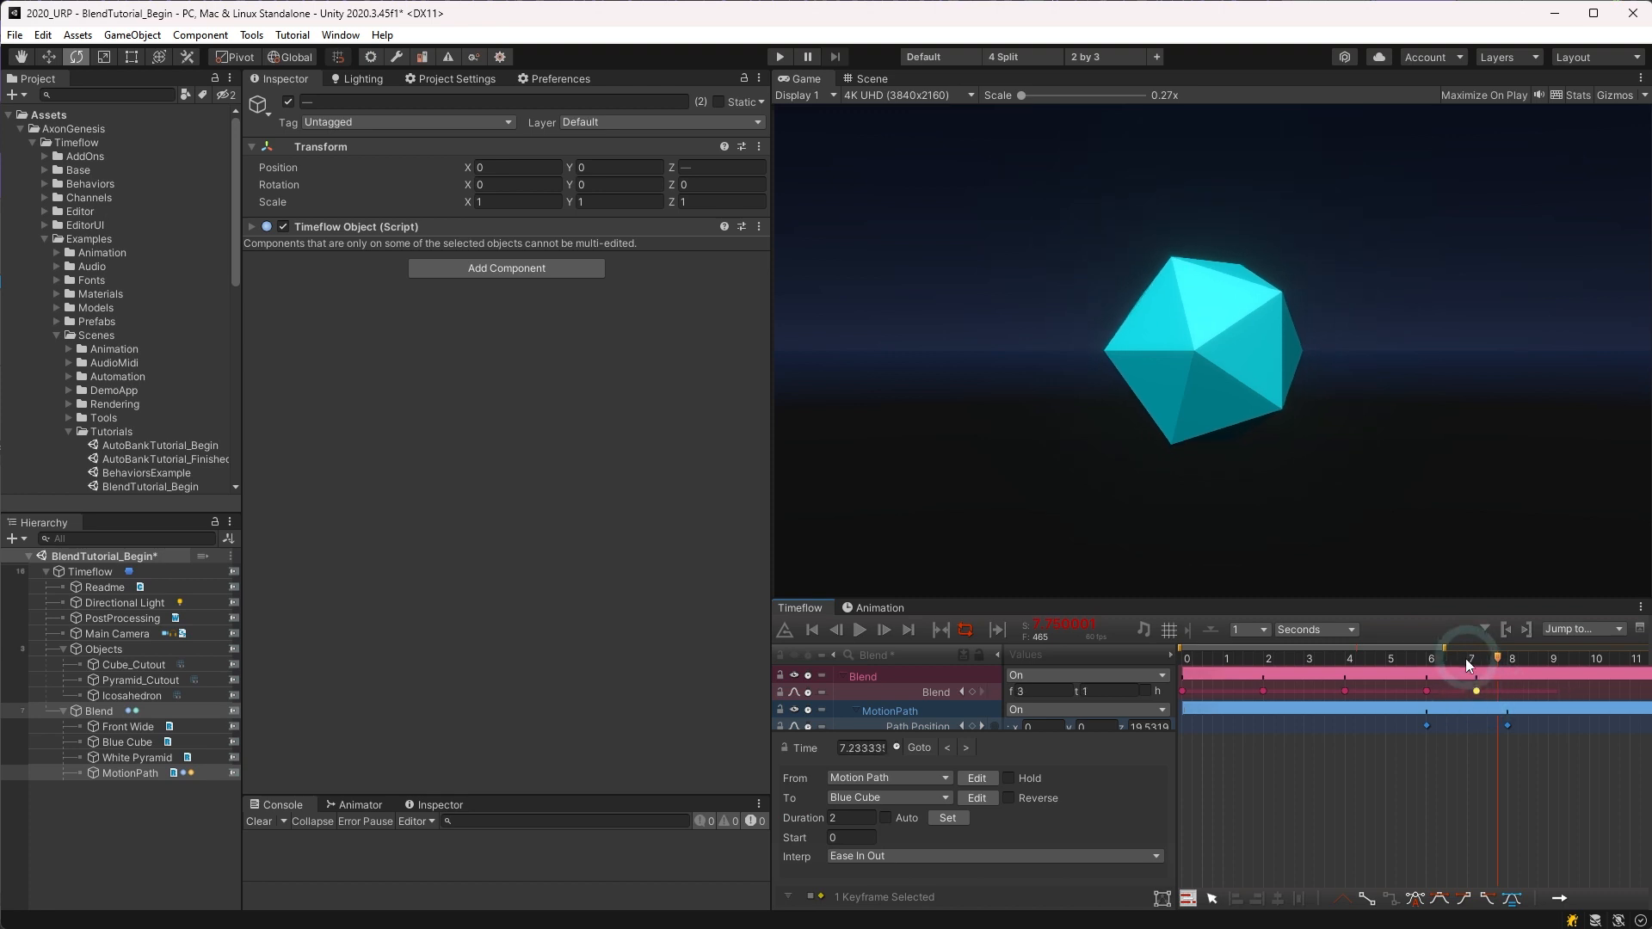
click(1466, 660)
key(space)
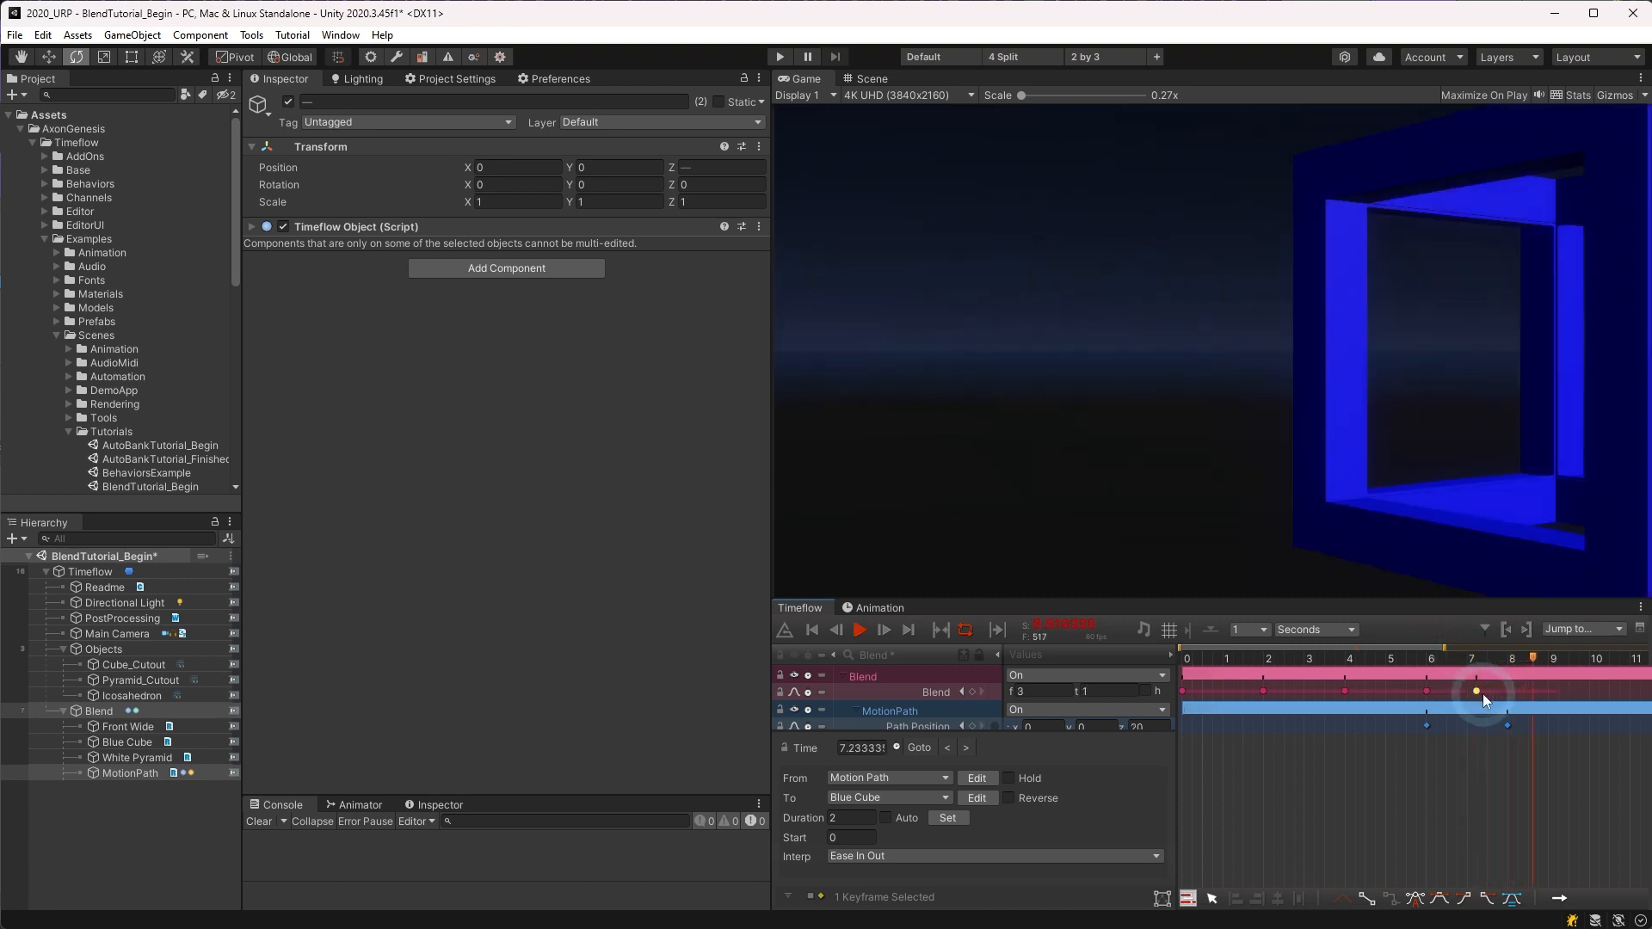
key(space)
drag(1478, 690, 1498, 689)
Step: Play the transition to Blue Cube, limit the playback range to 0 through about 9.9 seconds, and replay it from the start
click(1478, 656)
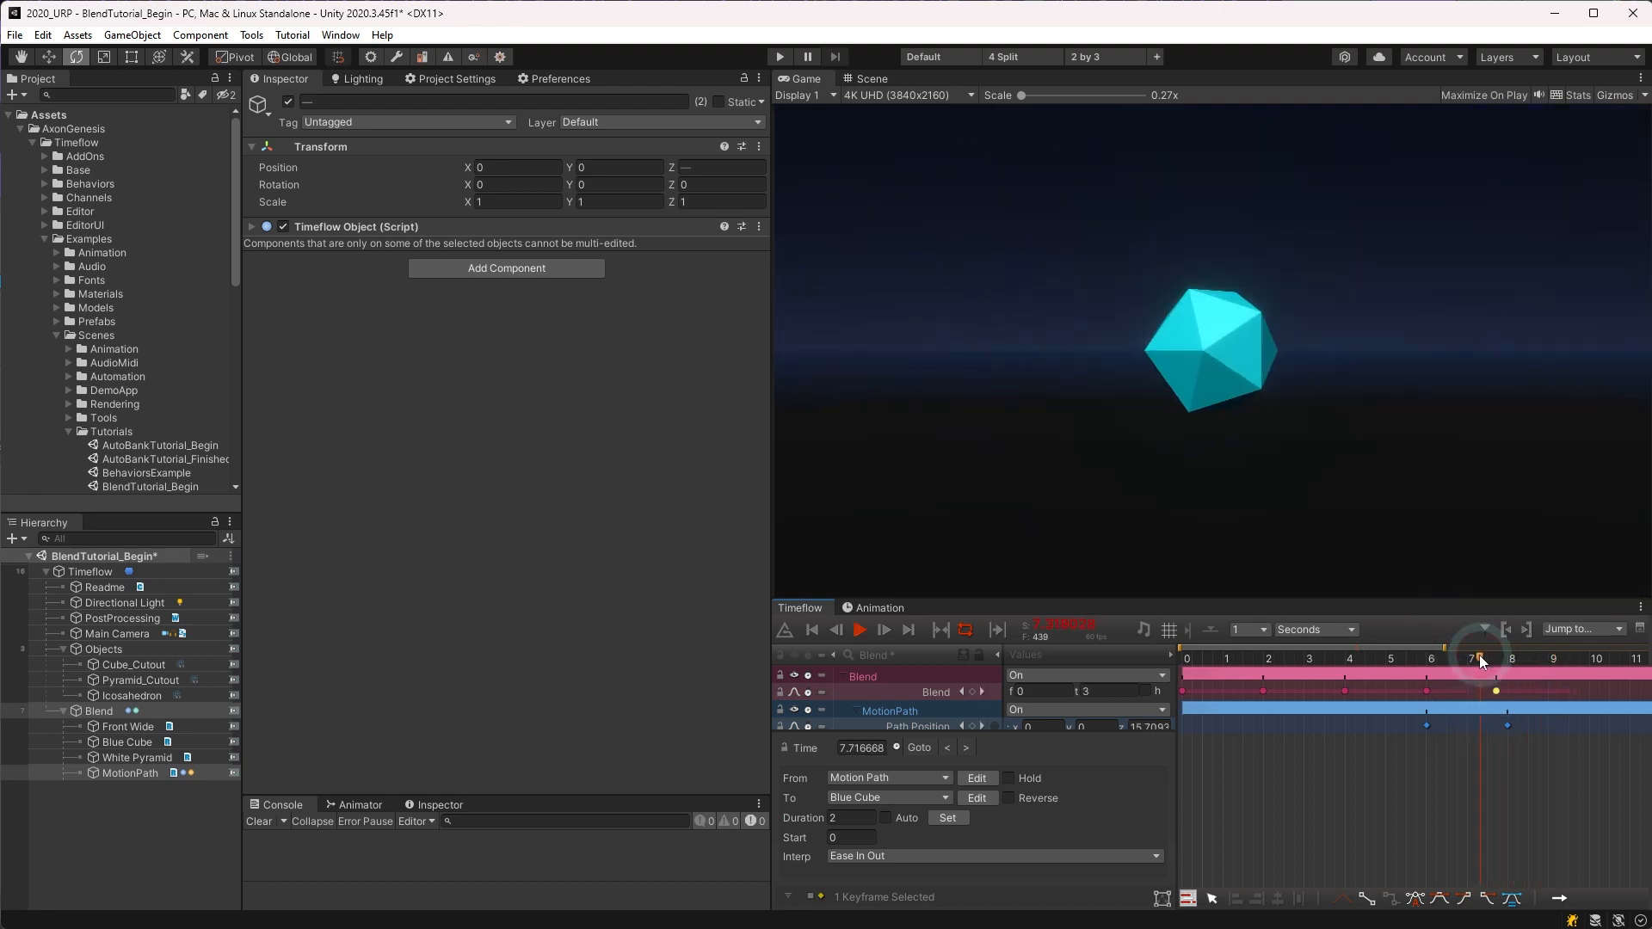
key(space)
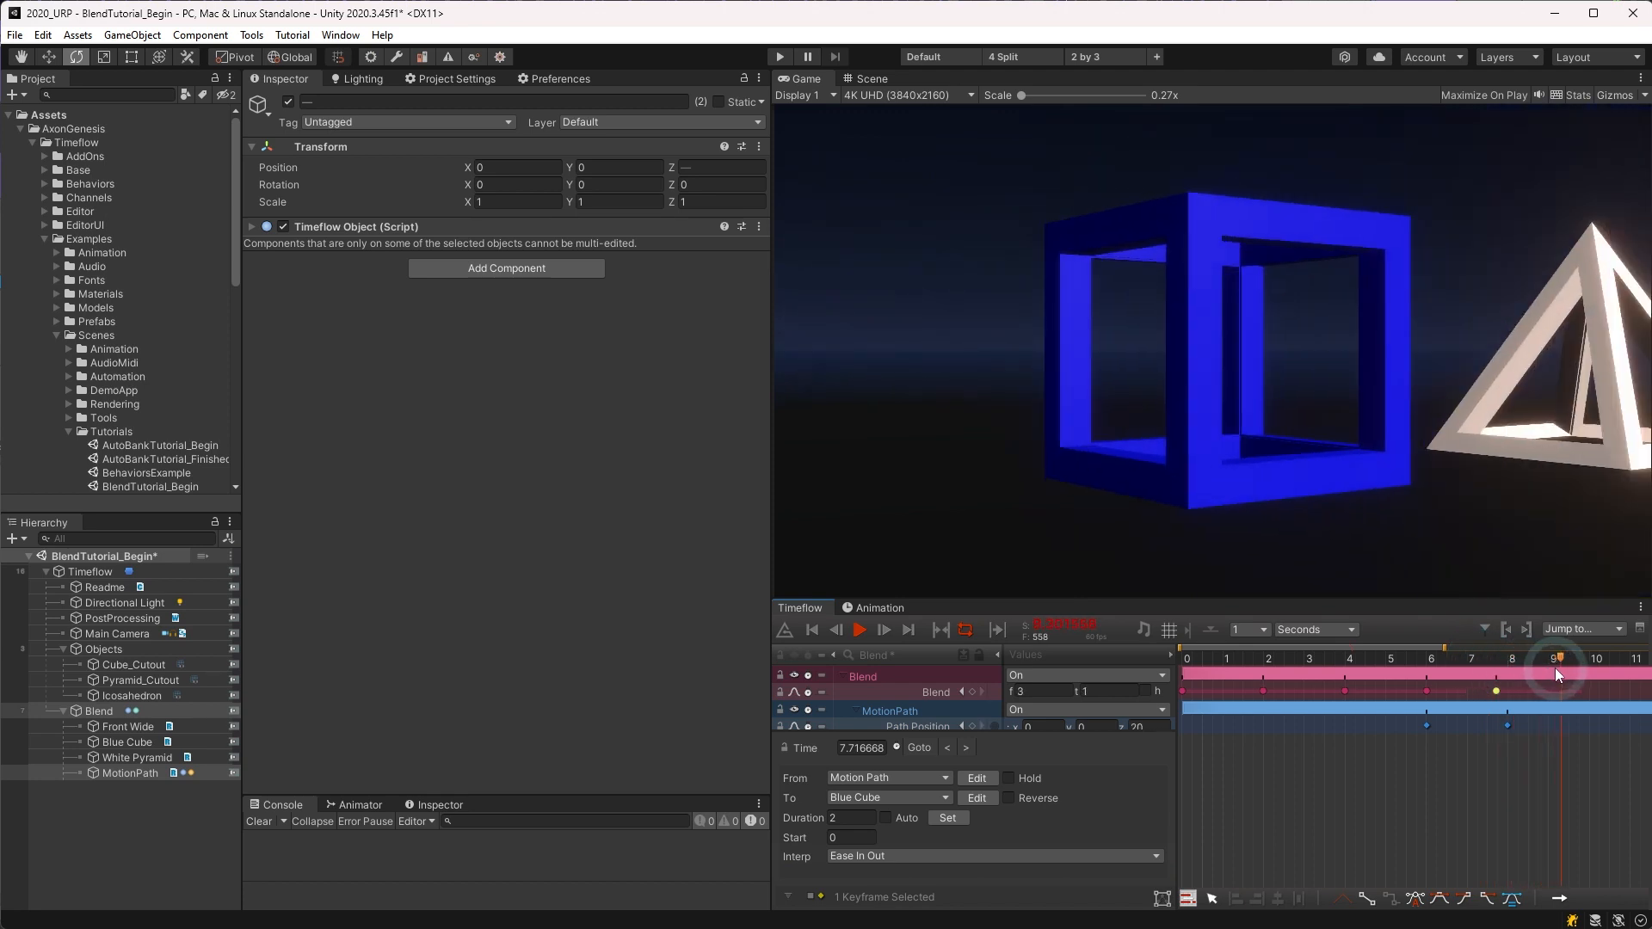
key(space)
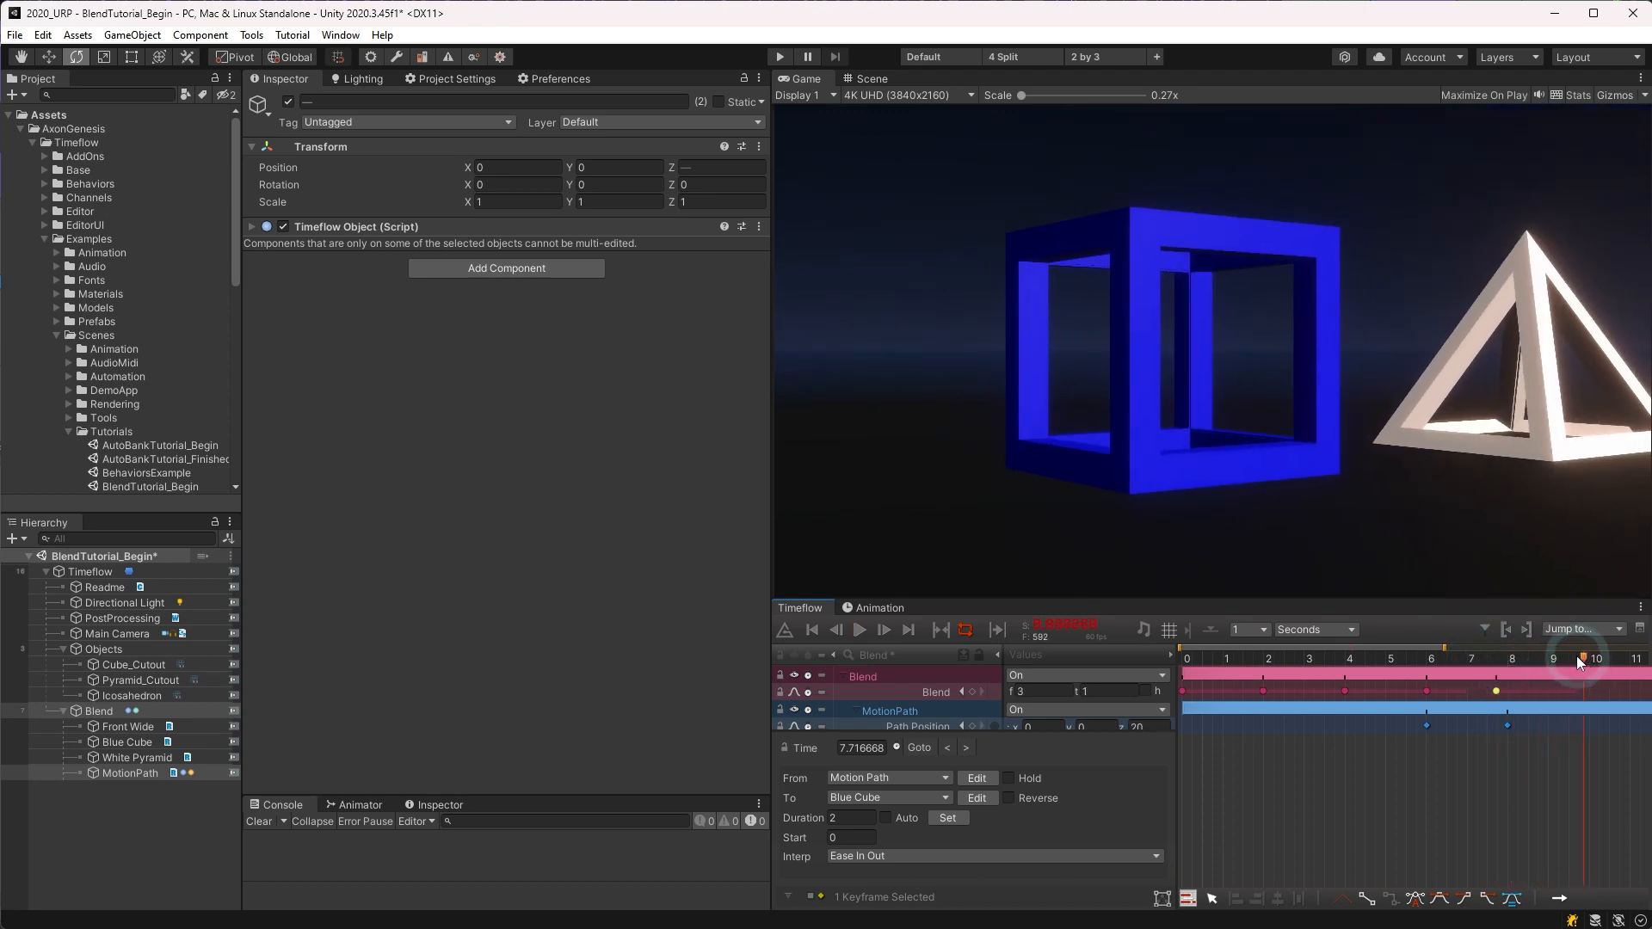
key(space)
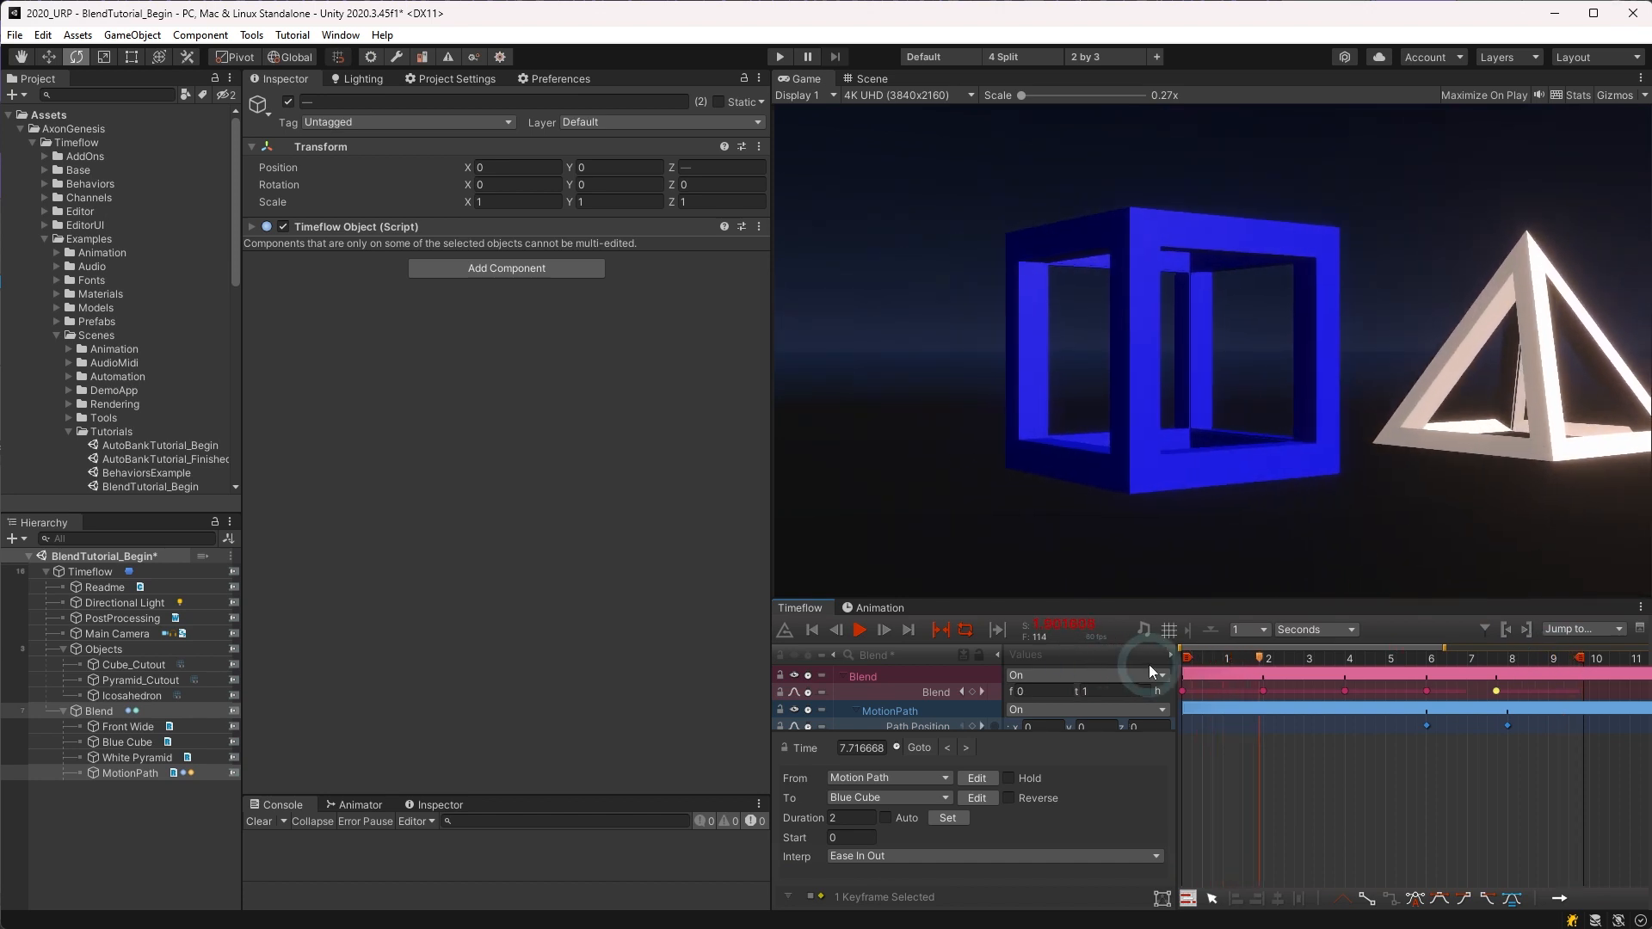
Step: Select the Blend channel, return to the first frame, and enable Field of View on the Front Wide, Blue Cube, White Pyramid and Motion Path sets
click(938, 689)
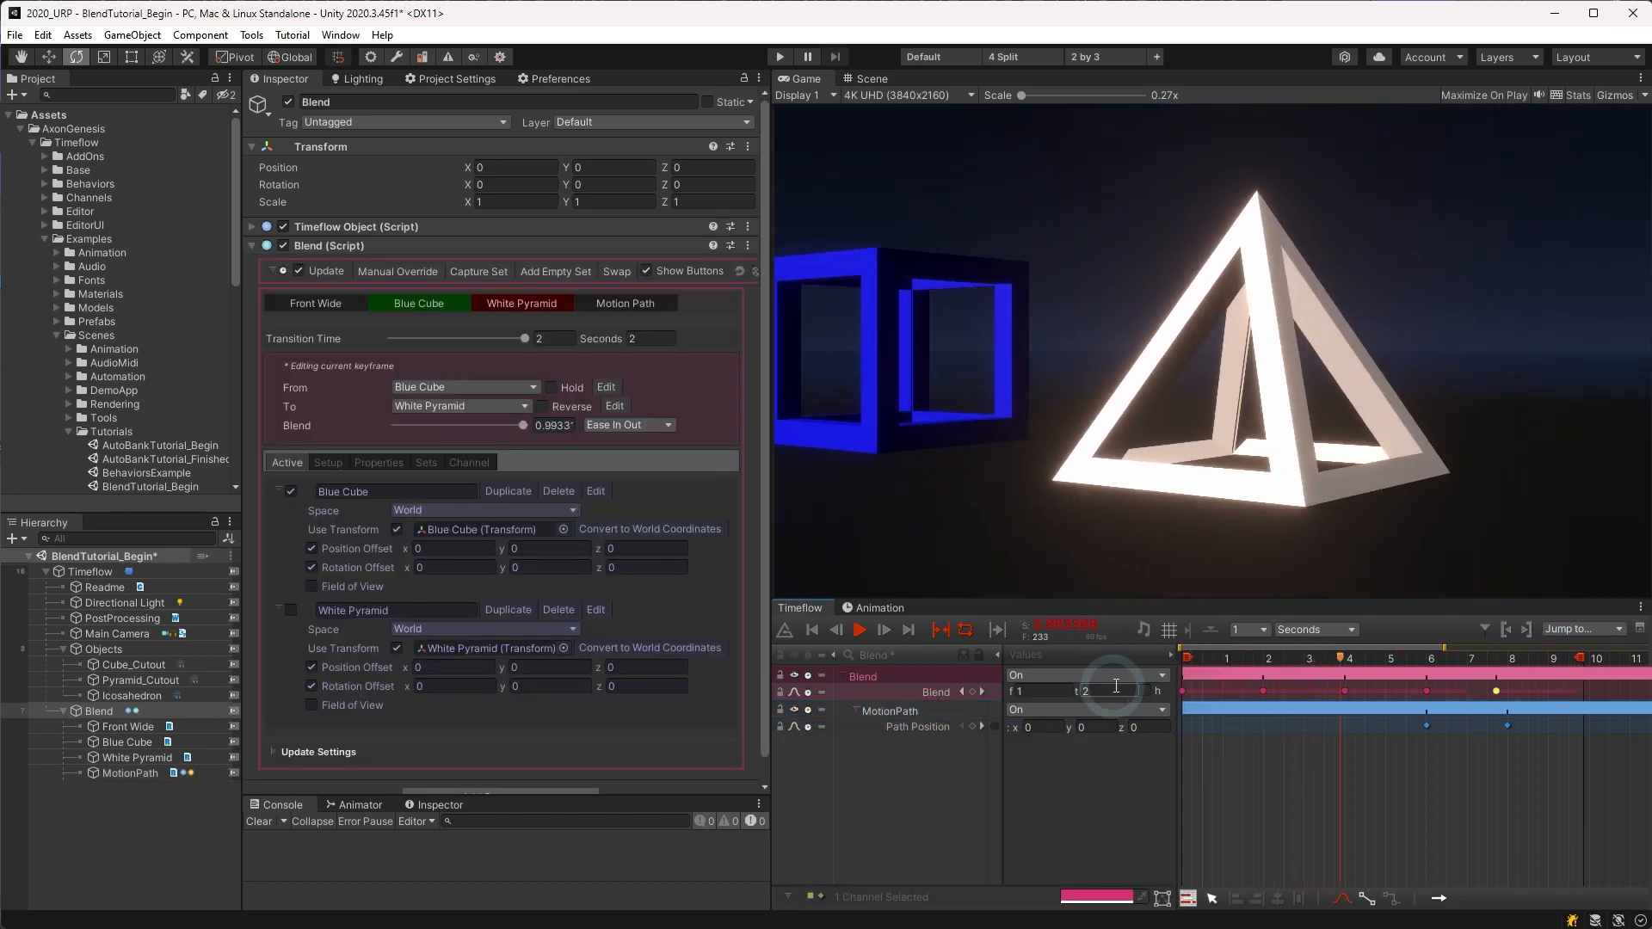
drag(1197, 657, 1172, 655)
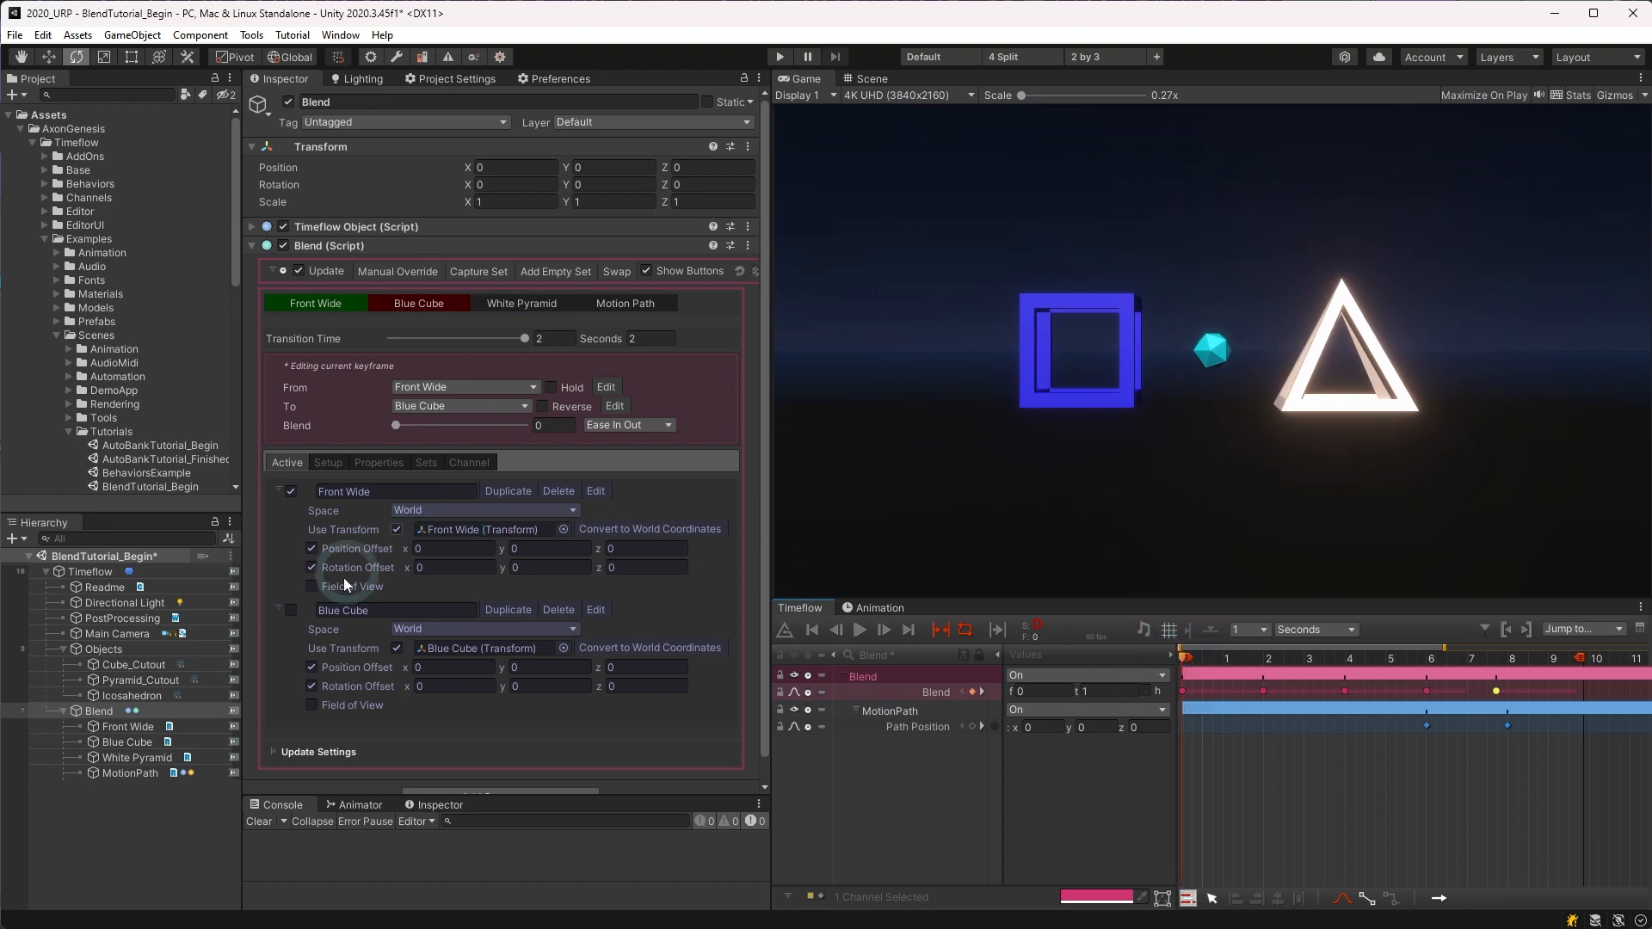
click(313, 586)
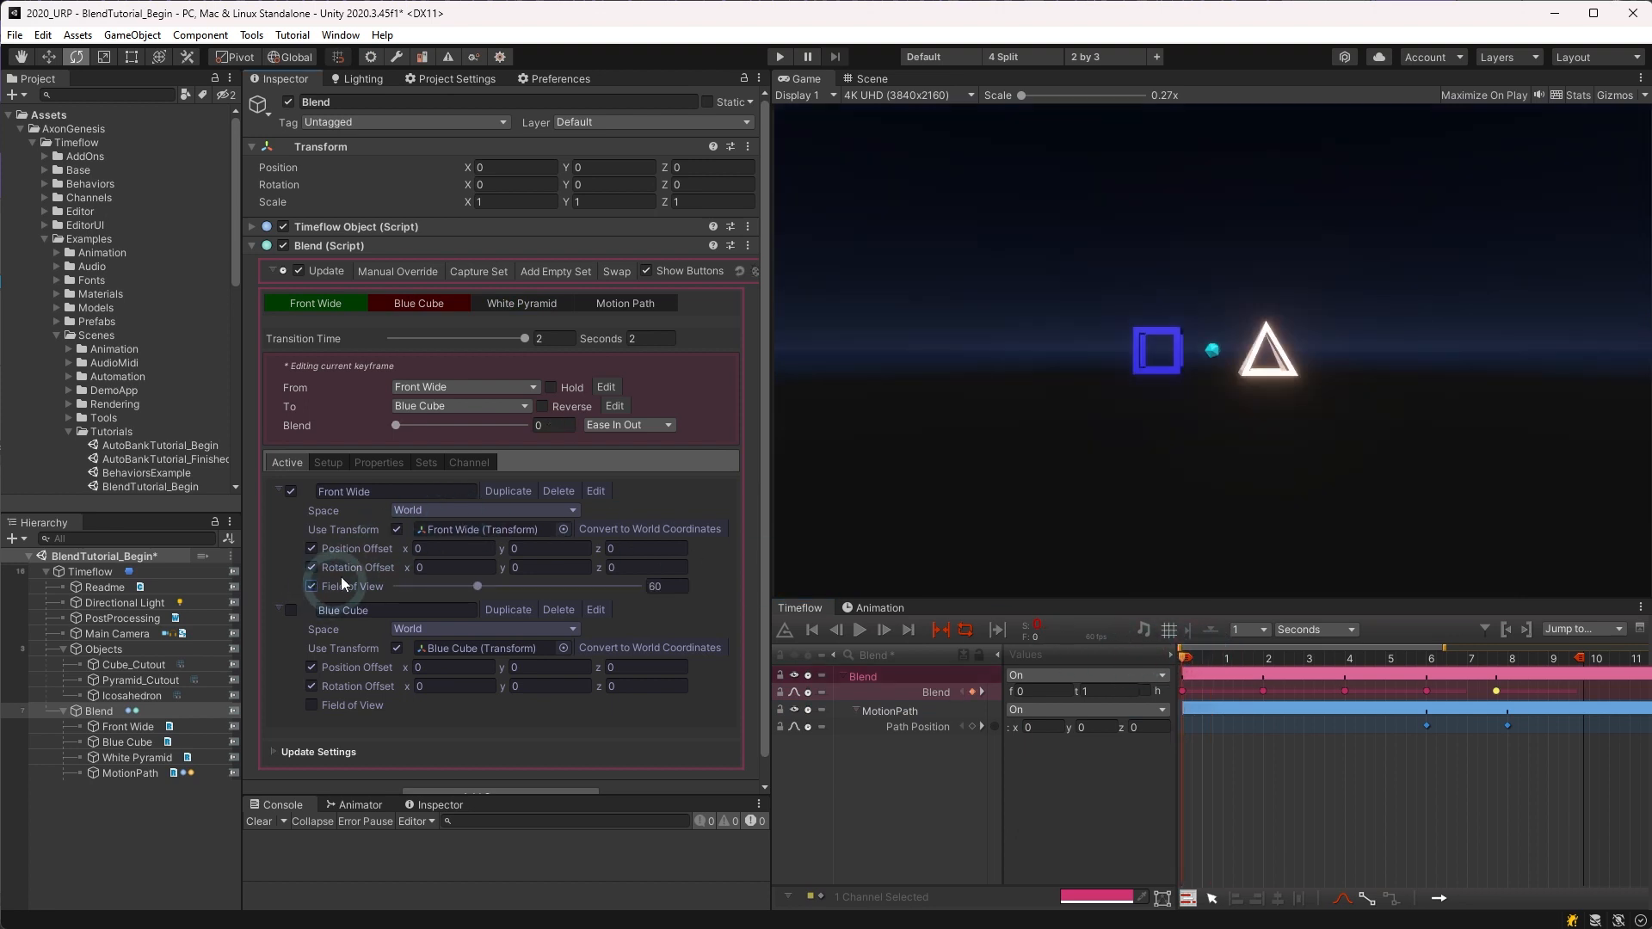
click(430, 459)
scroll(429, 458, down, 5)
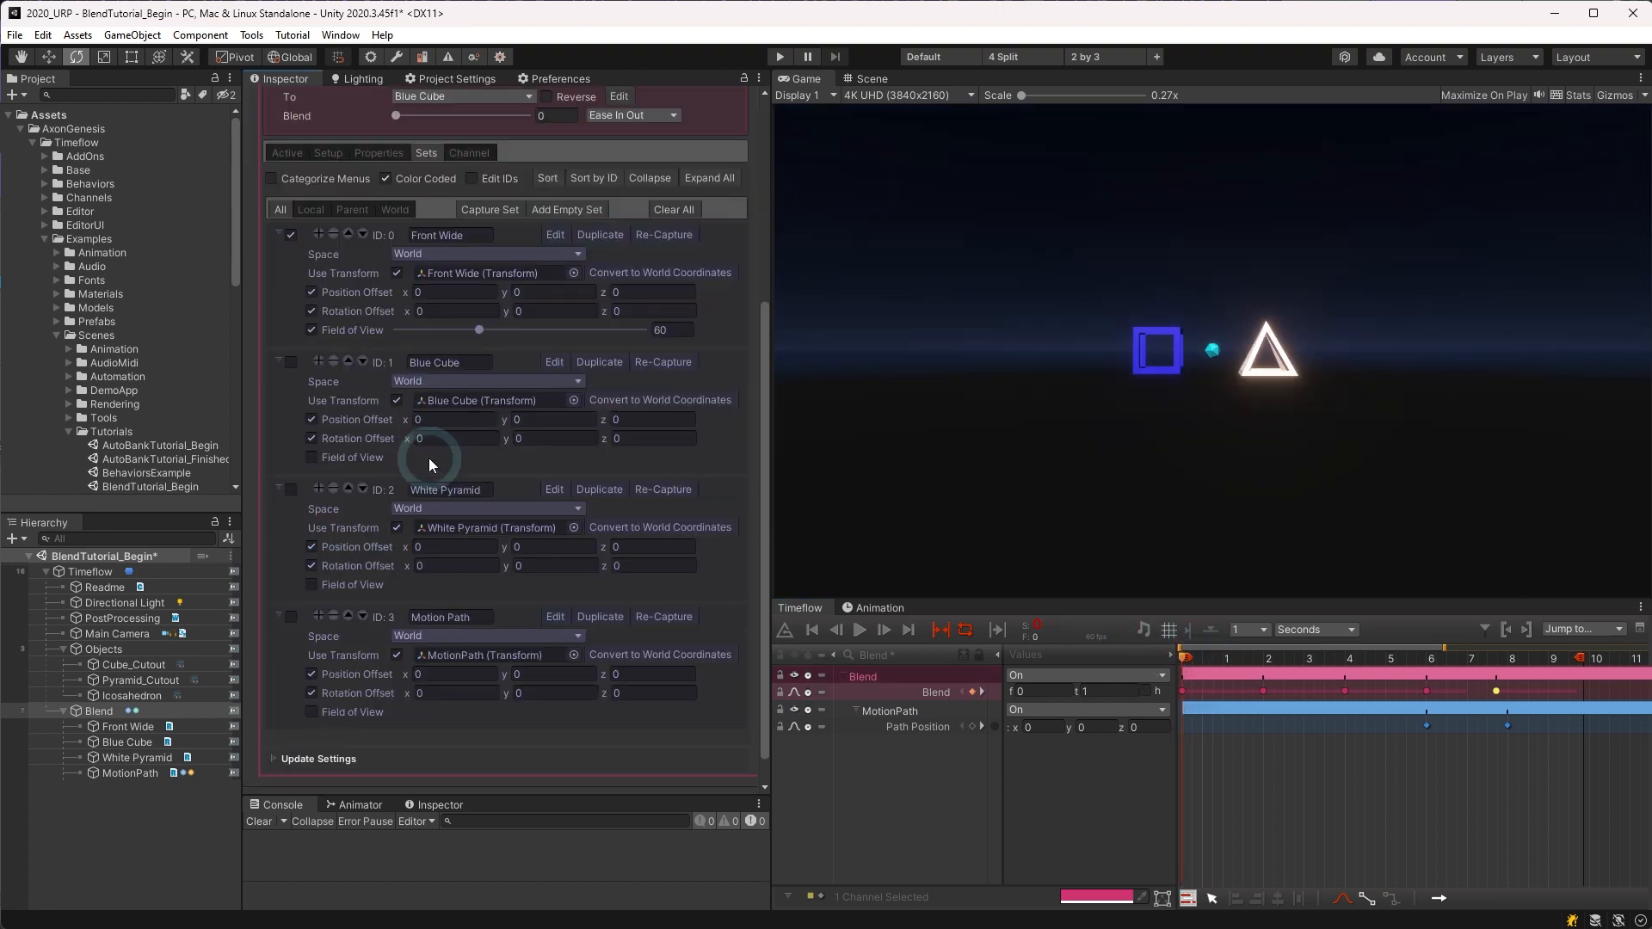
click(312, 458)
click(311, 585)
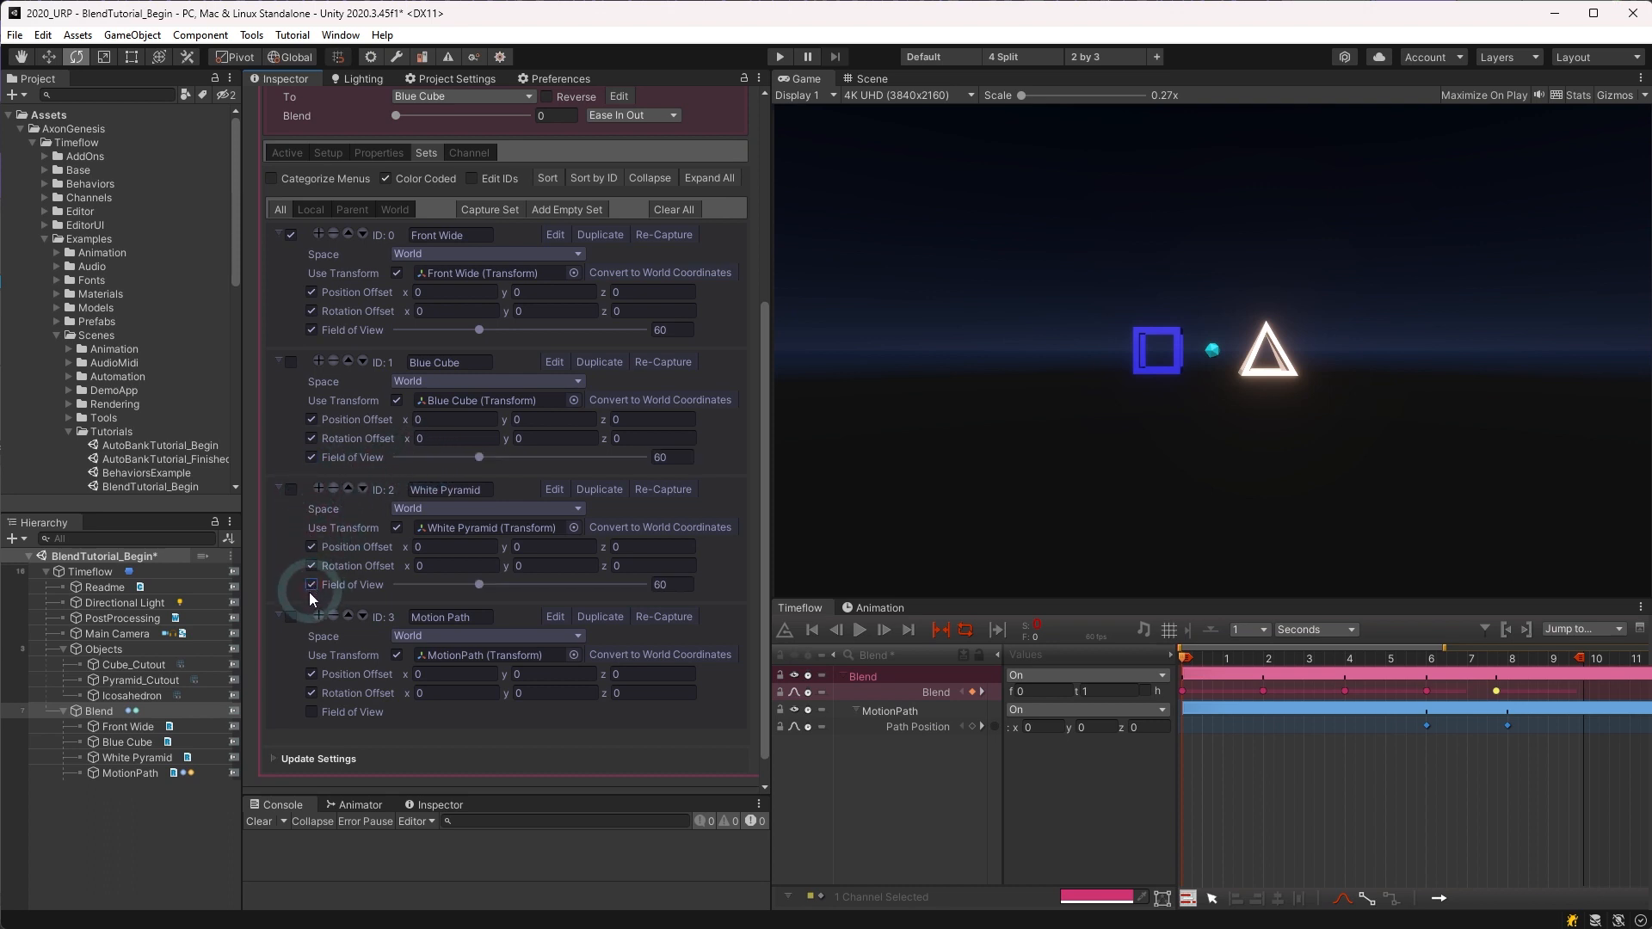
click(311, 712)
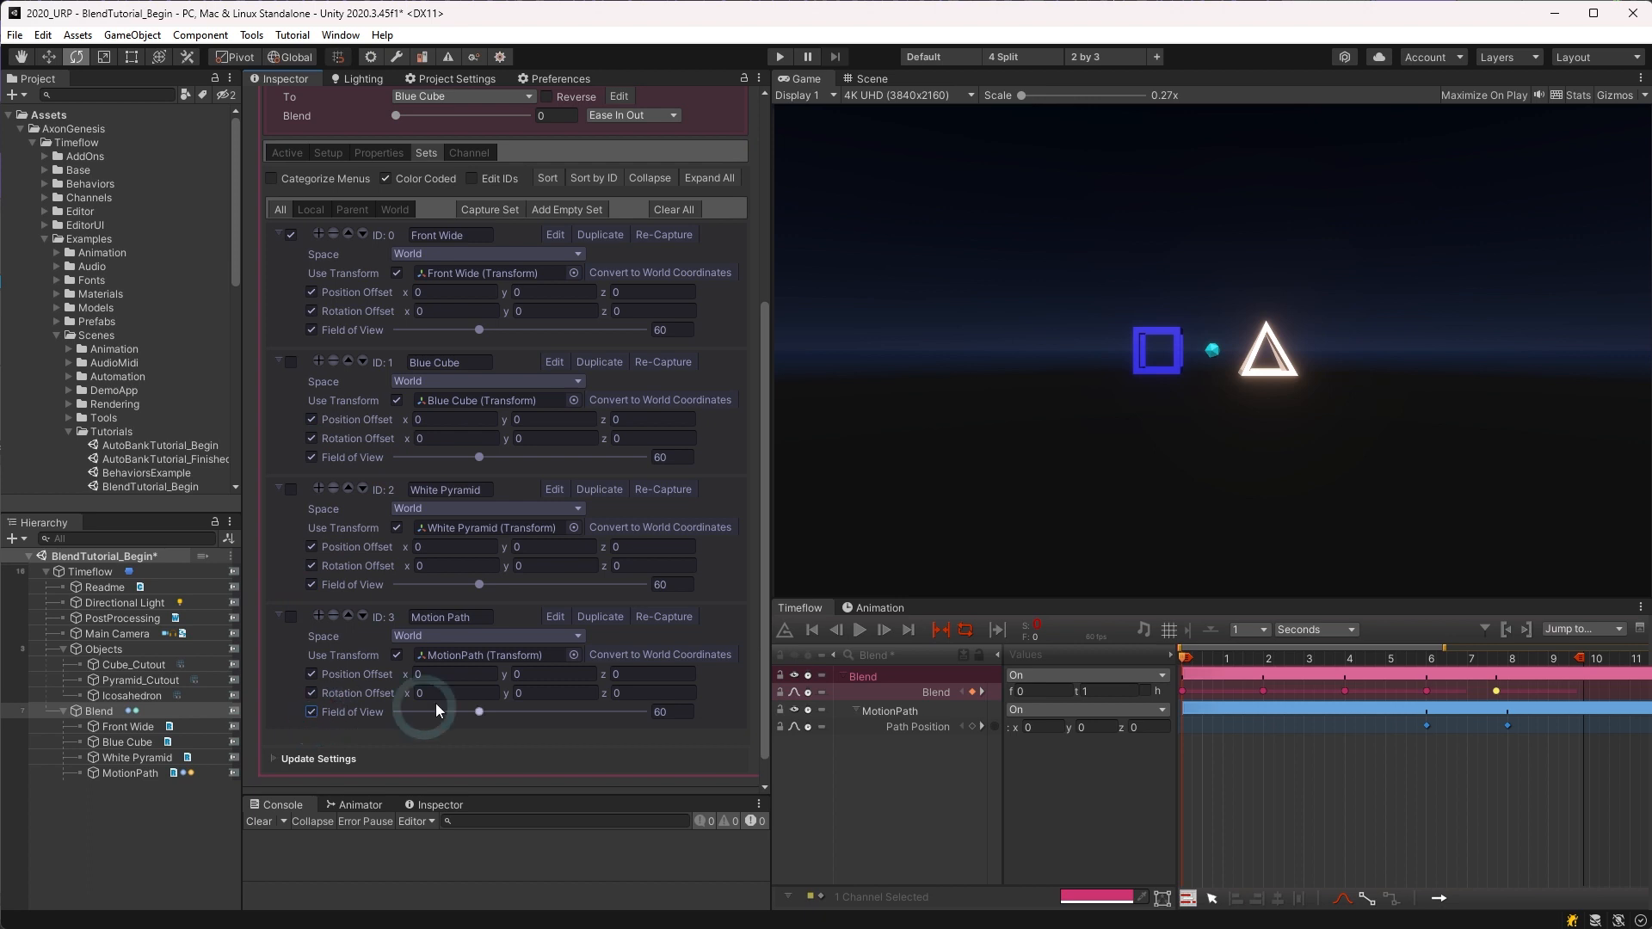
Step: Set Field of View to 17.1 for Front Wide and 30.9 for Motion Path, and play the animation from the first frame
drag(472, 329, 421, 330)
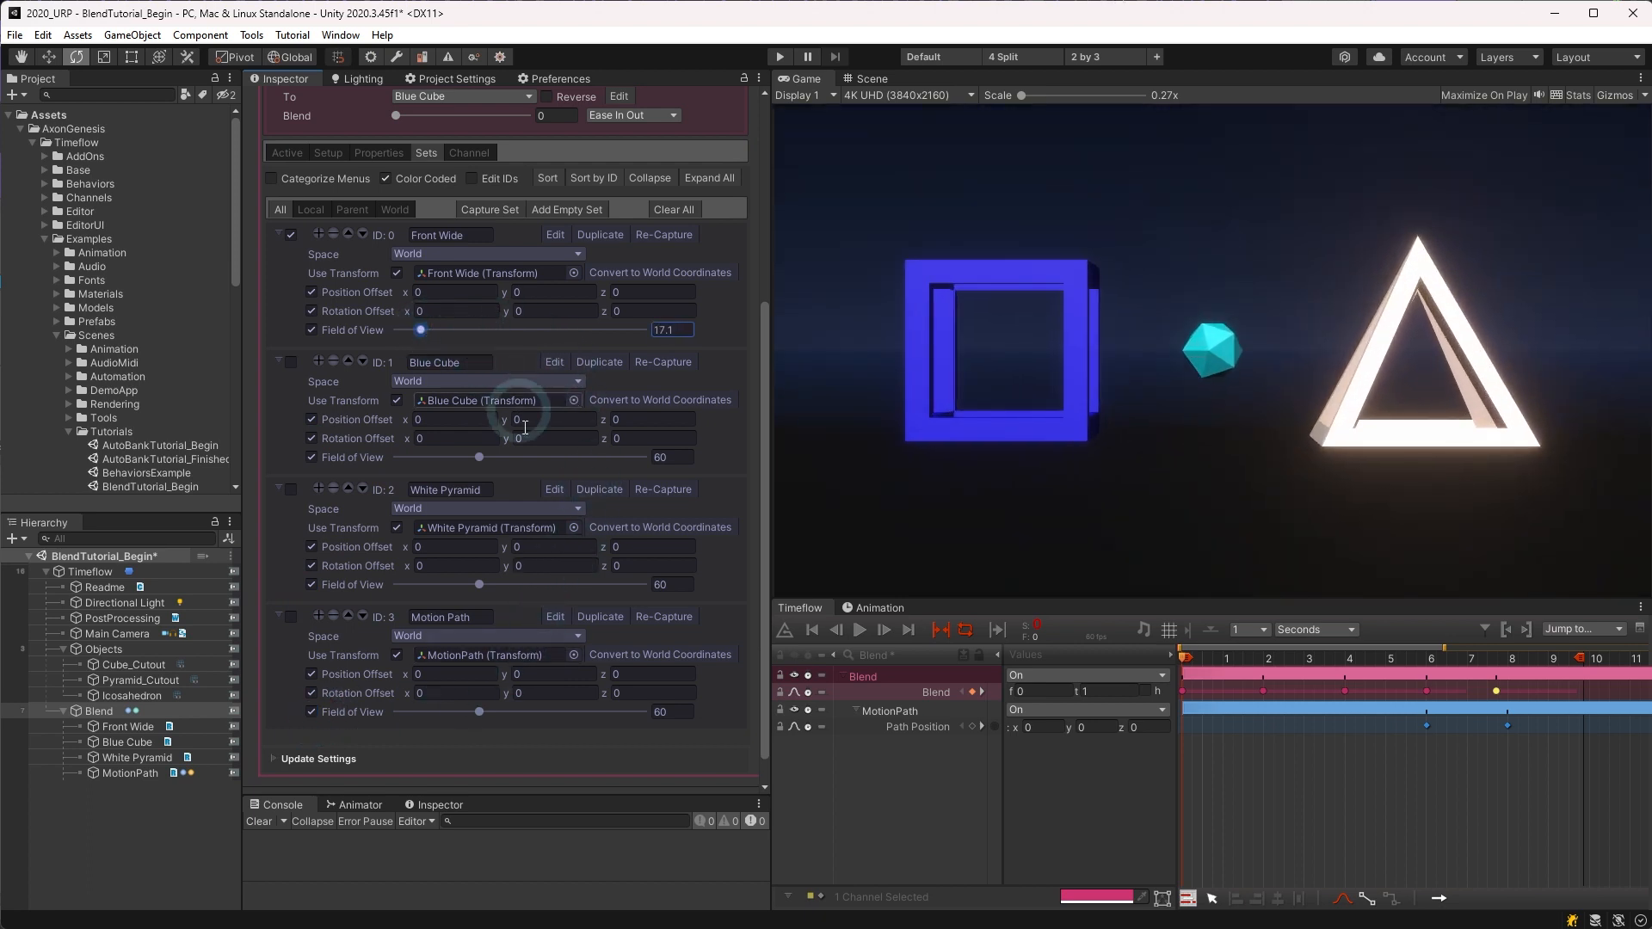
drag(479, 712, 442, 711)
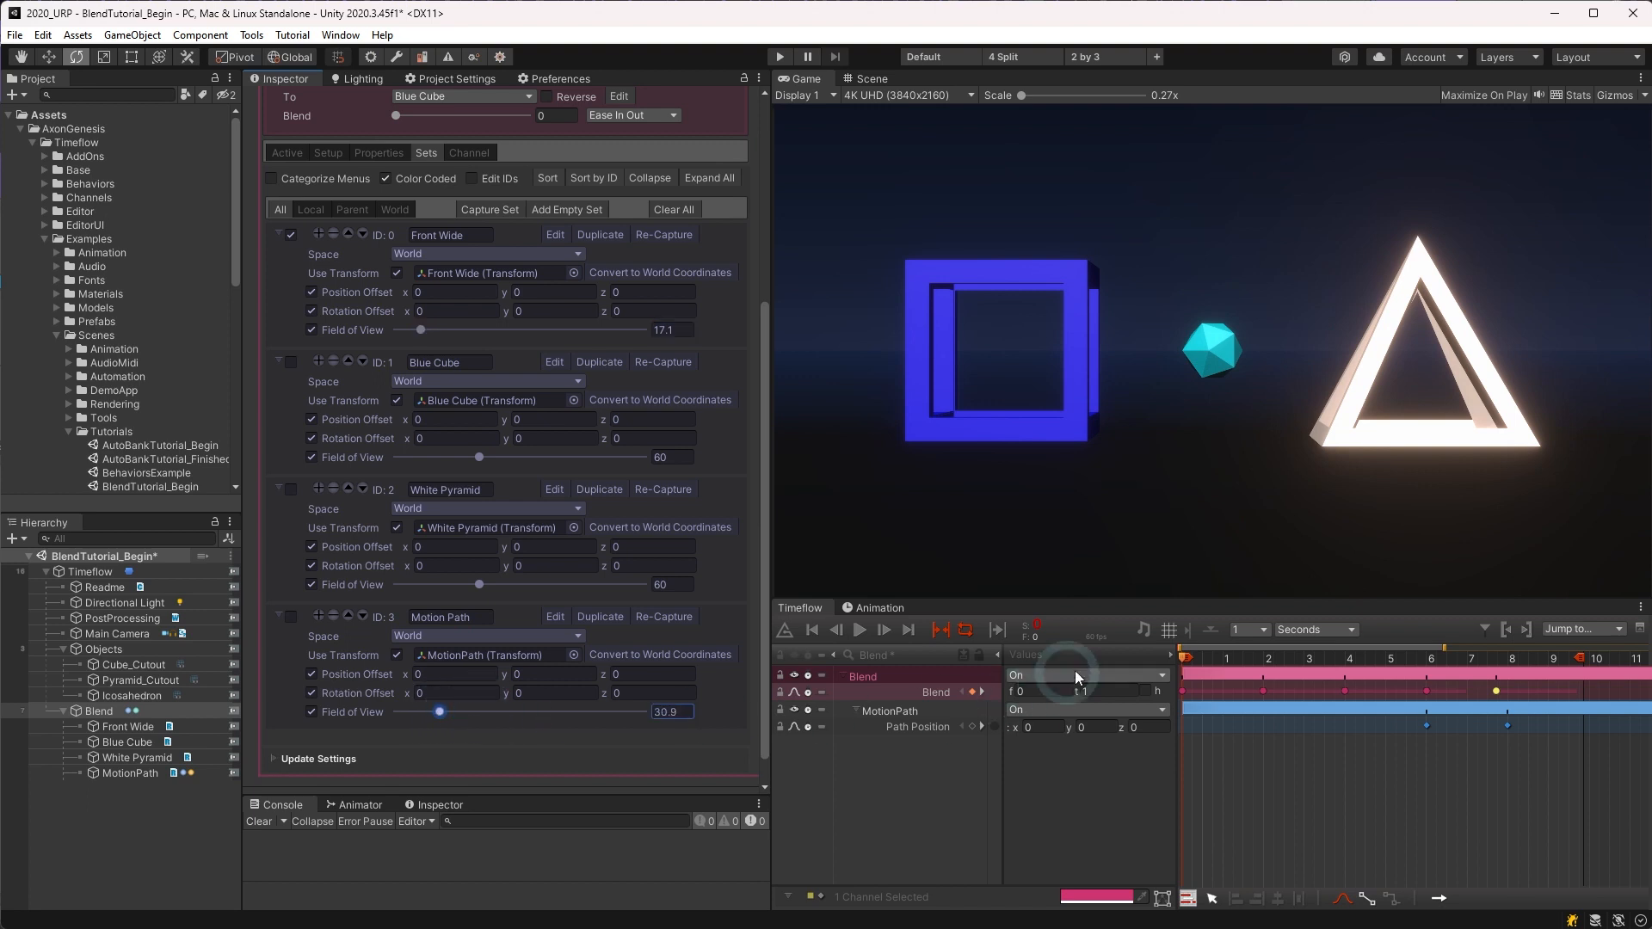
drag(1216, 661, 1148, 659)
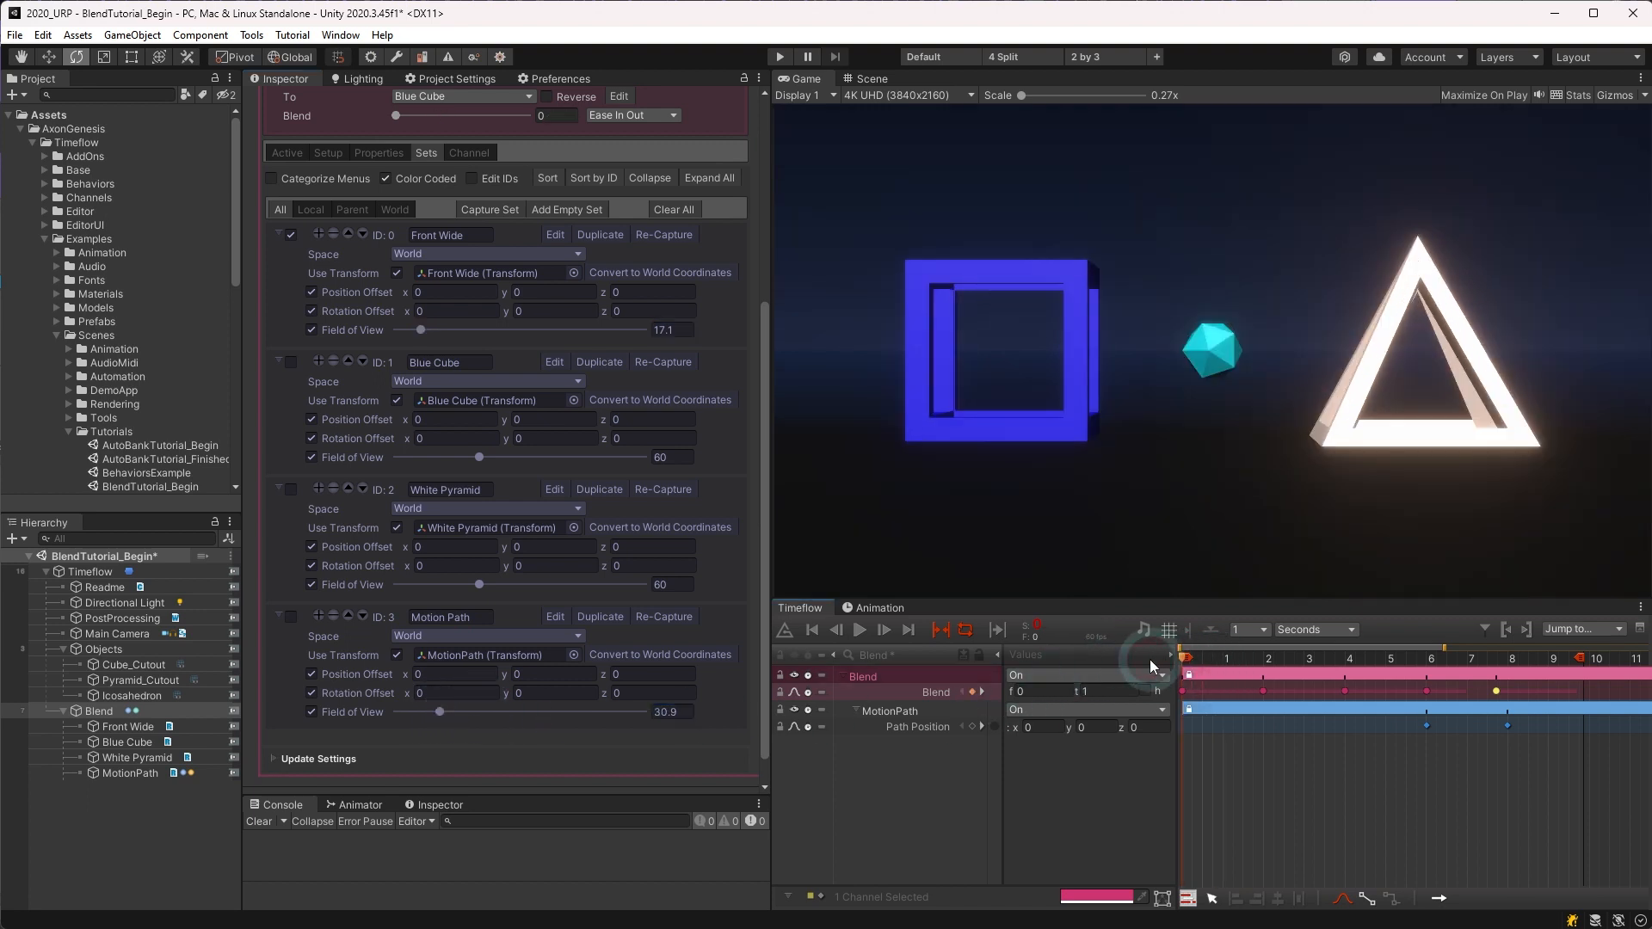
key(space)
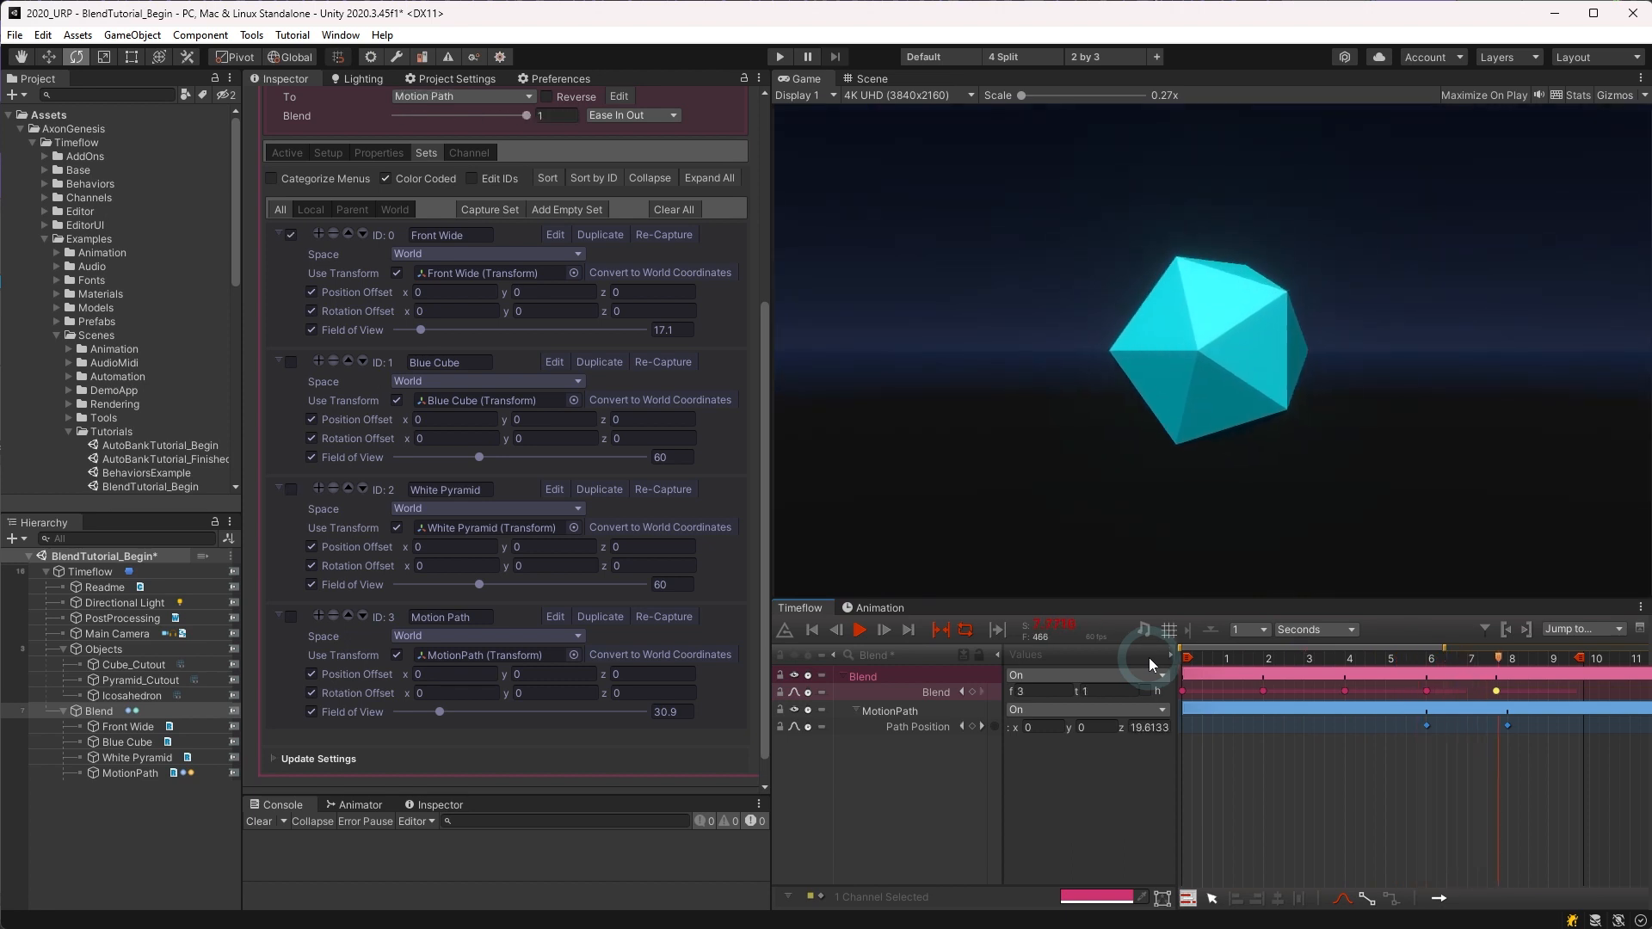
Step: Add a property to the Blend behavior that targets the Directional Light's color (Color) as a Combined value
click(376, 153)
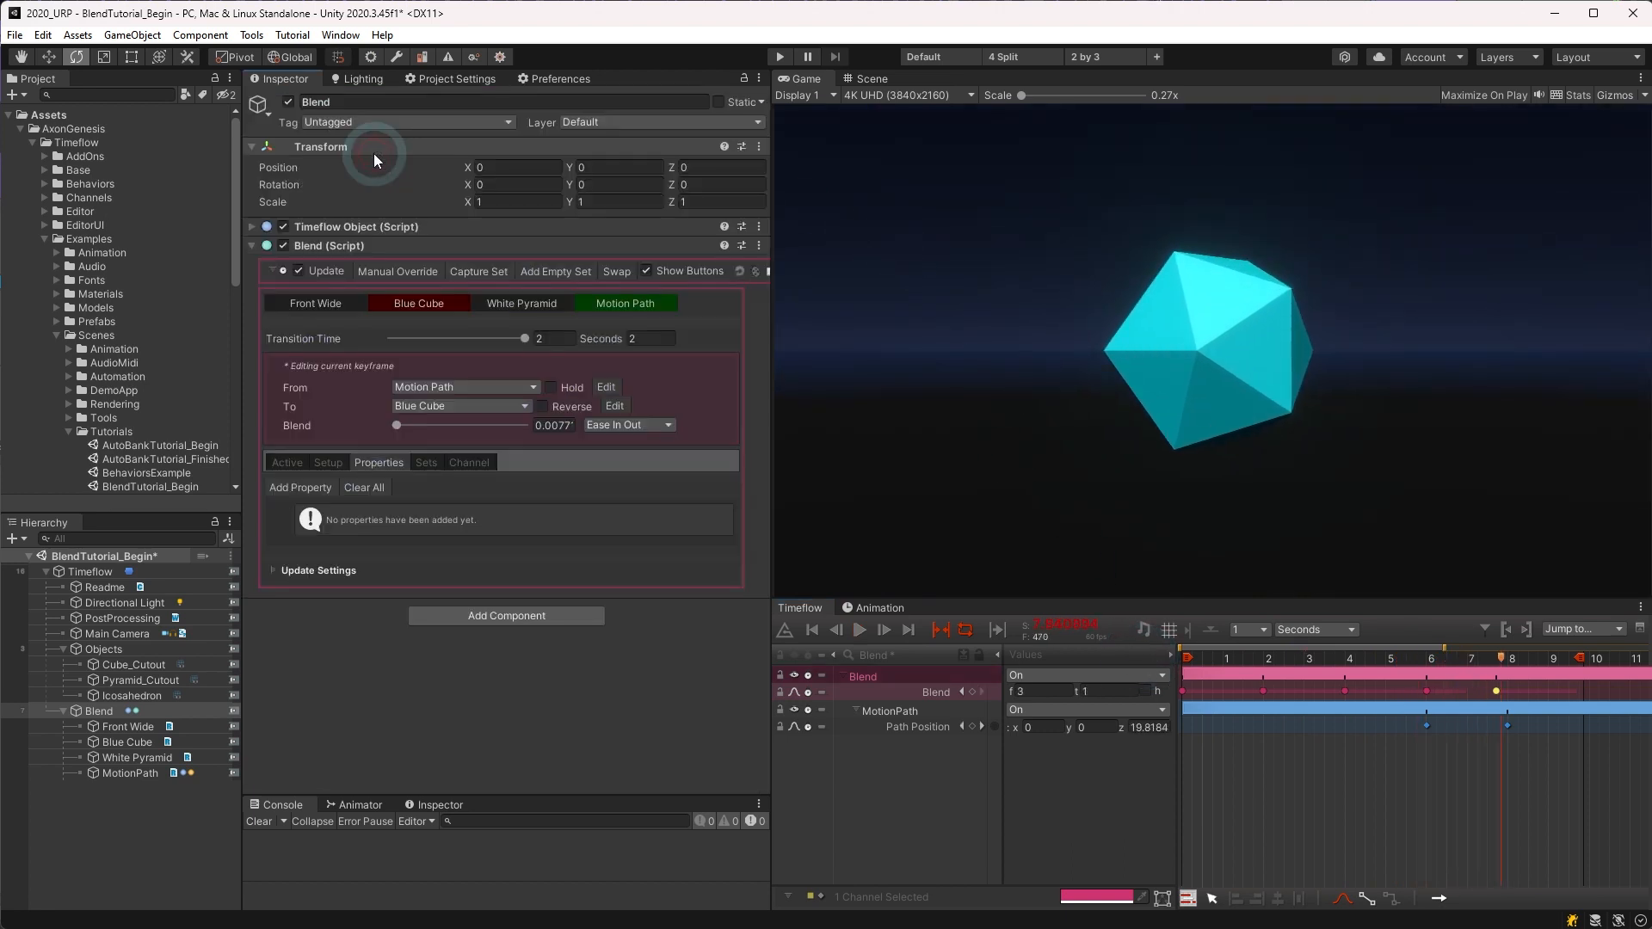
click(334, 494)
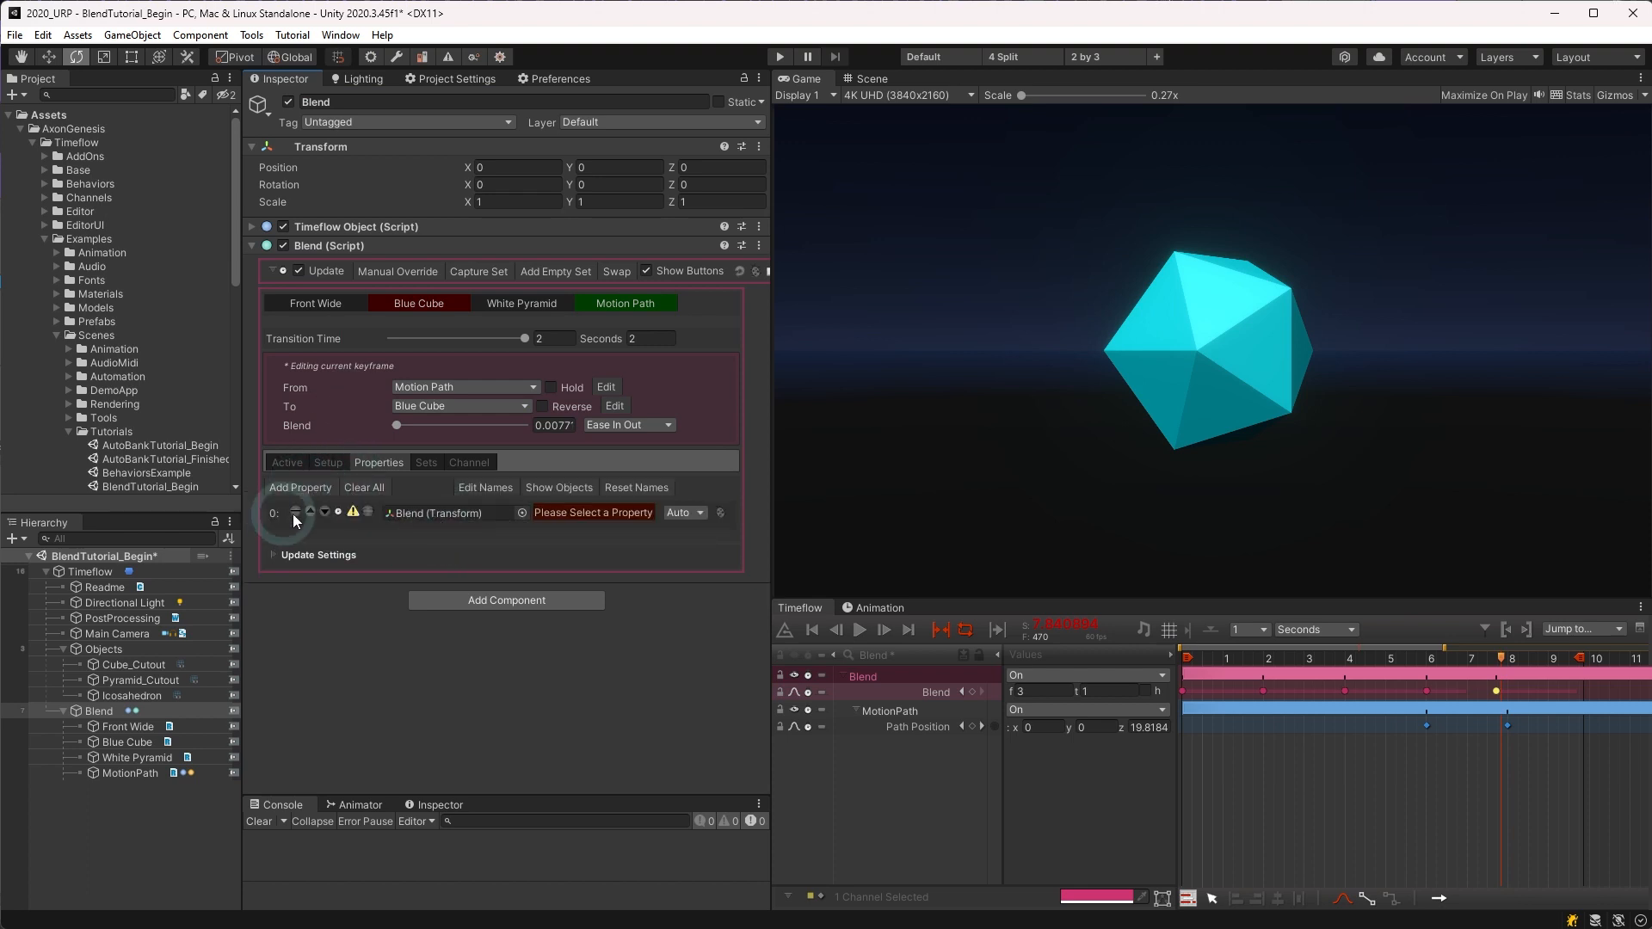
mouse_move(353, 514)
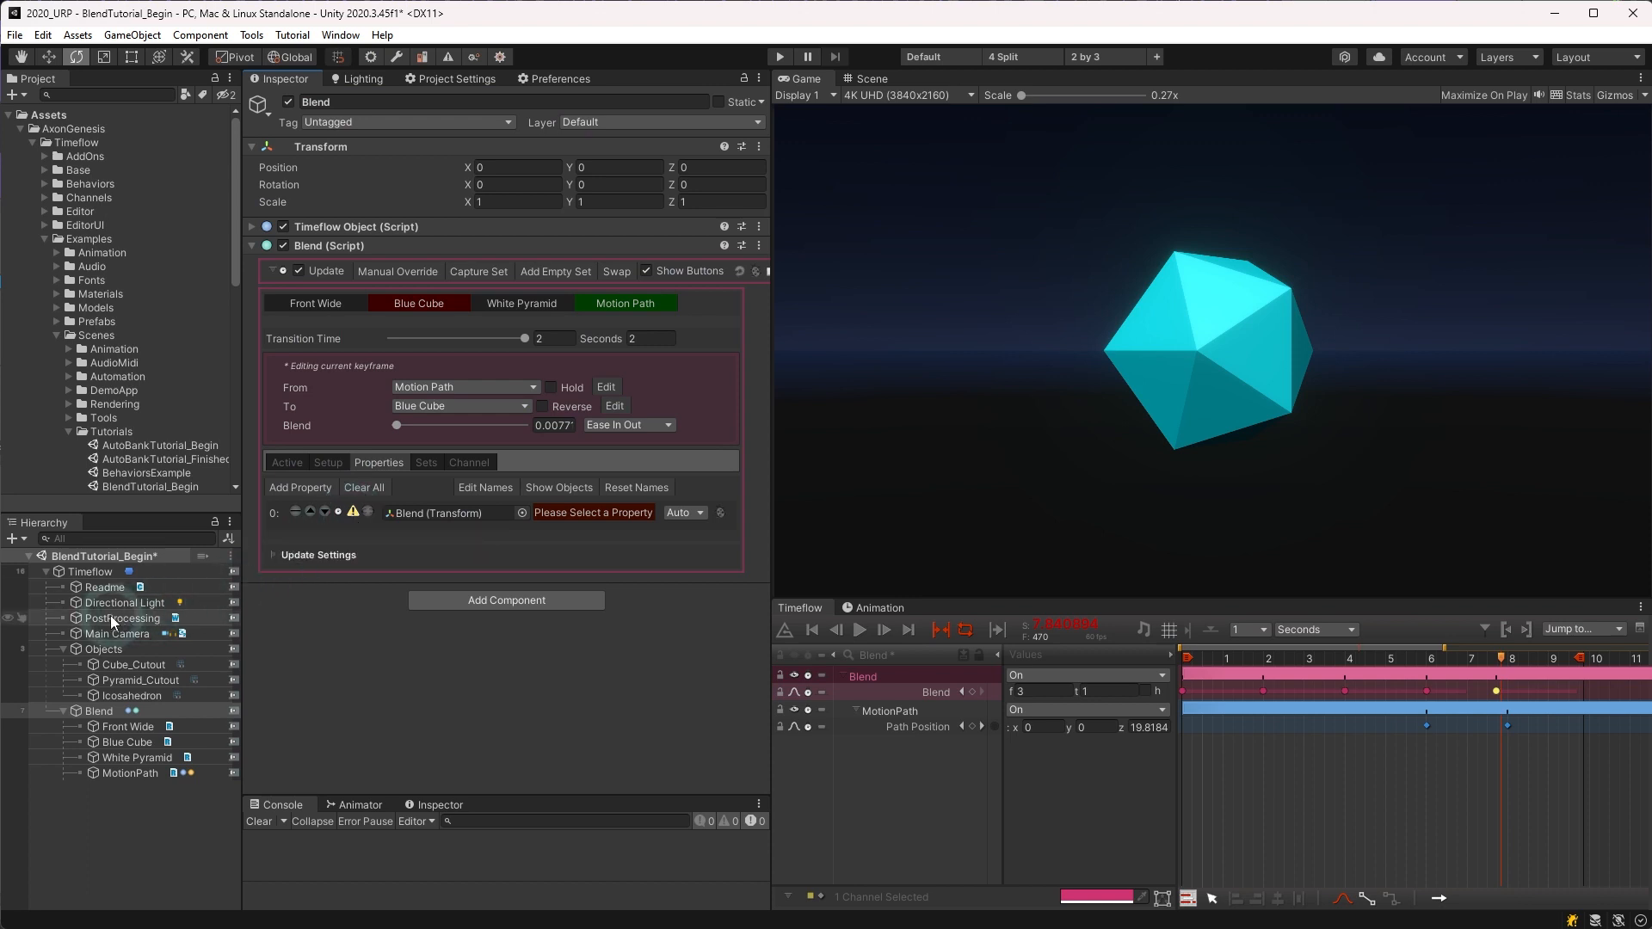
drag(110, 604, 463, 513)
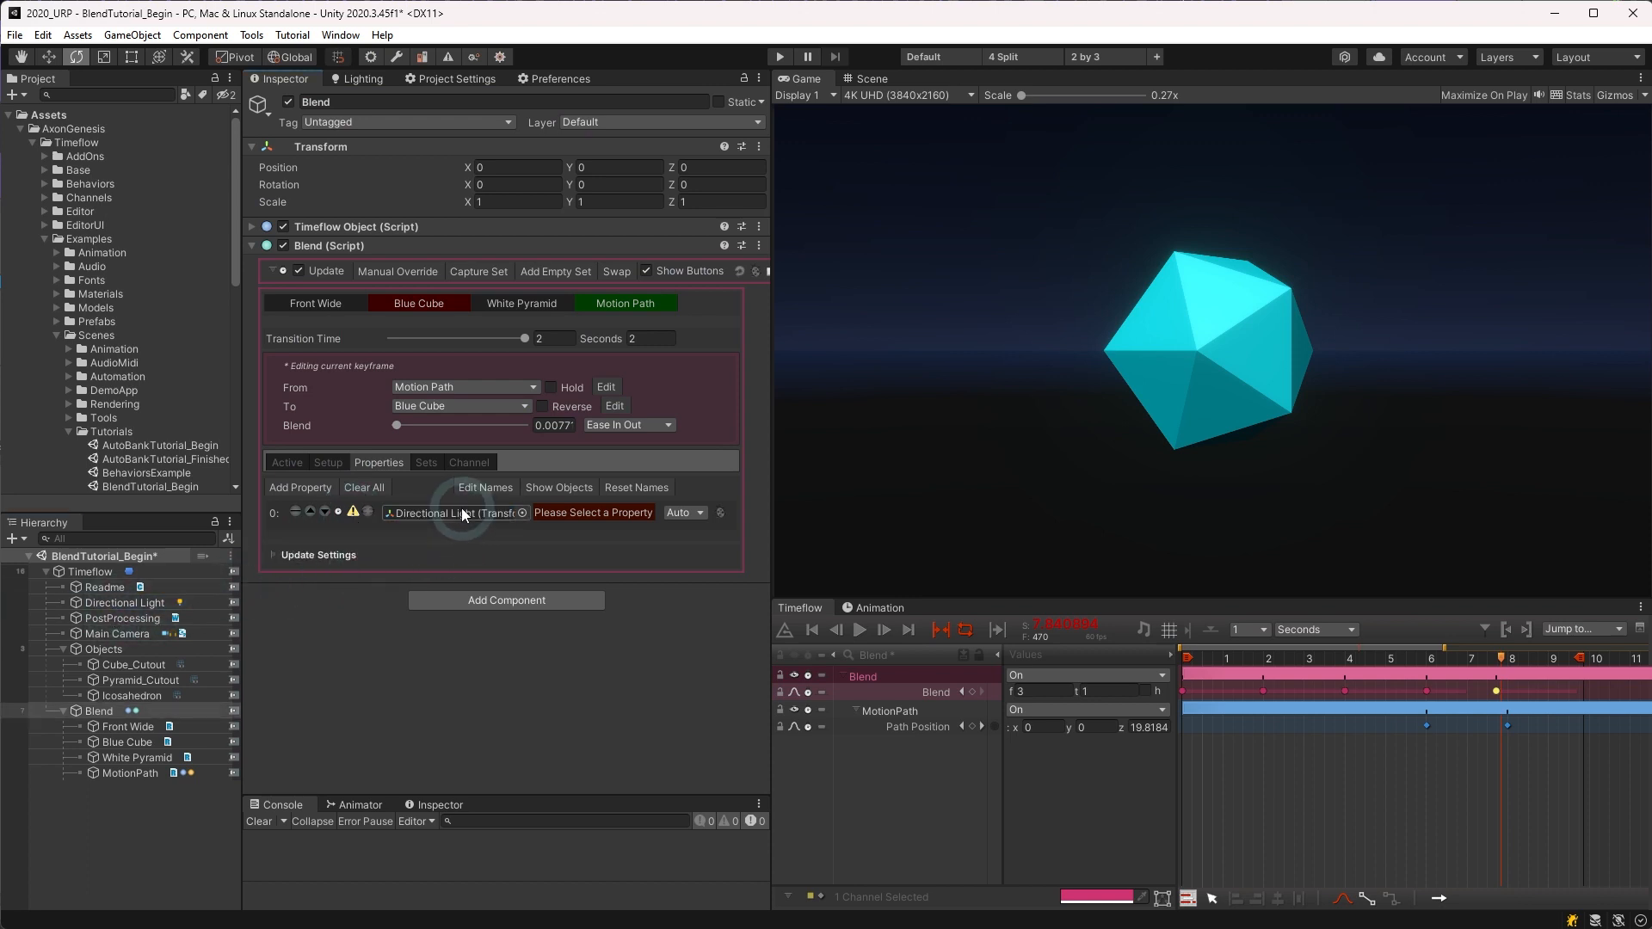
click(623, 514)
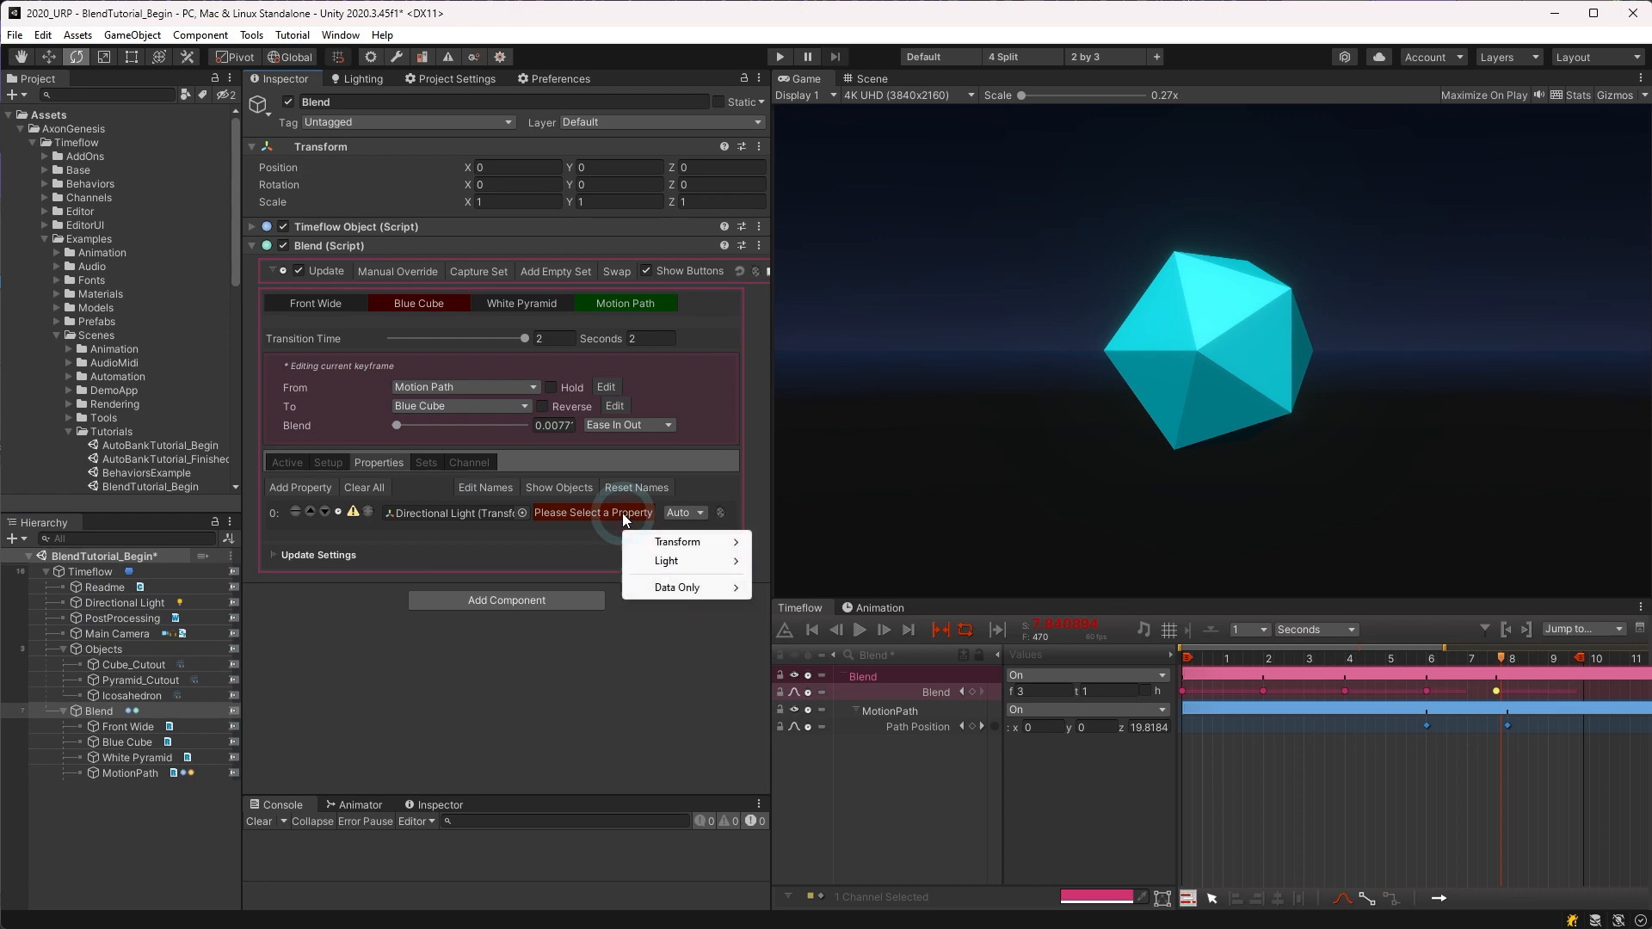
mouse_move(688, 561)
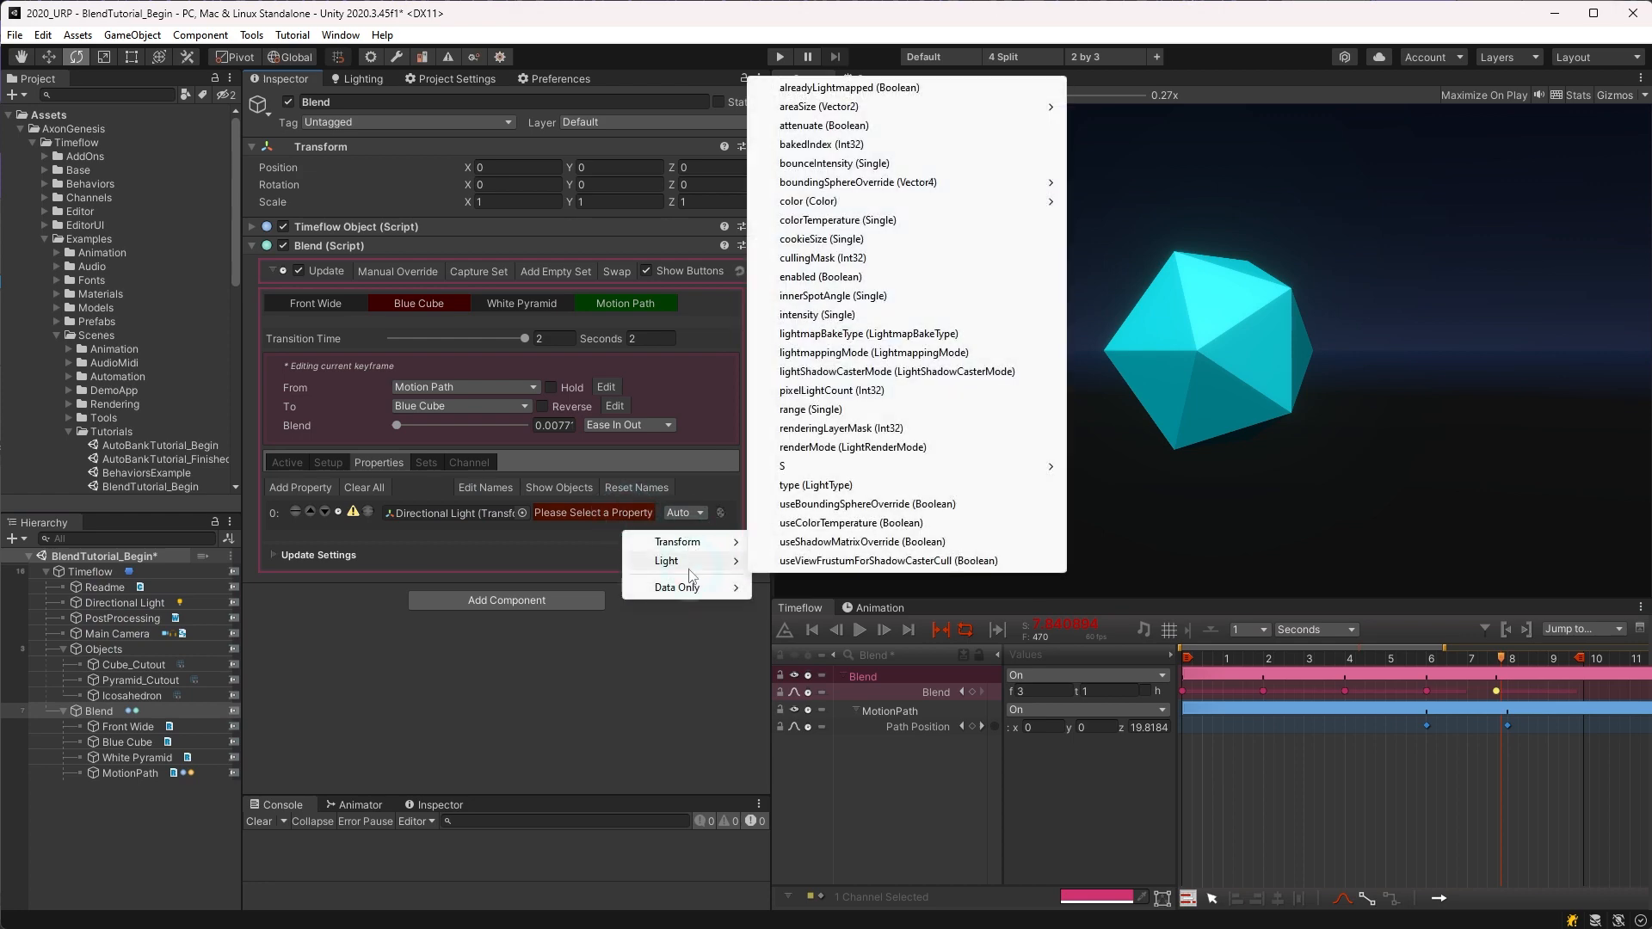
mouse_move(833, 203)
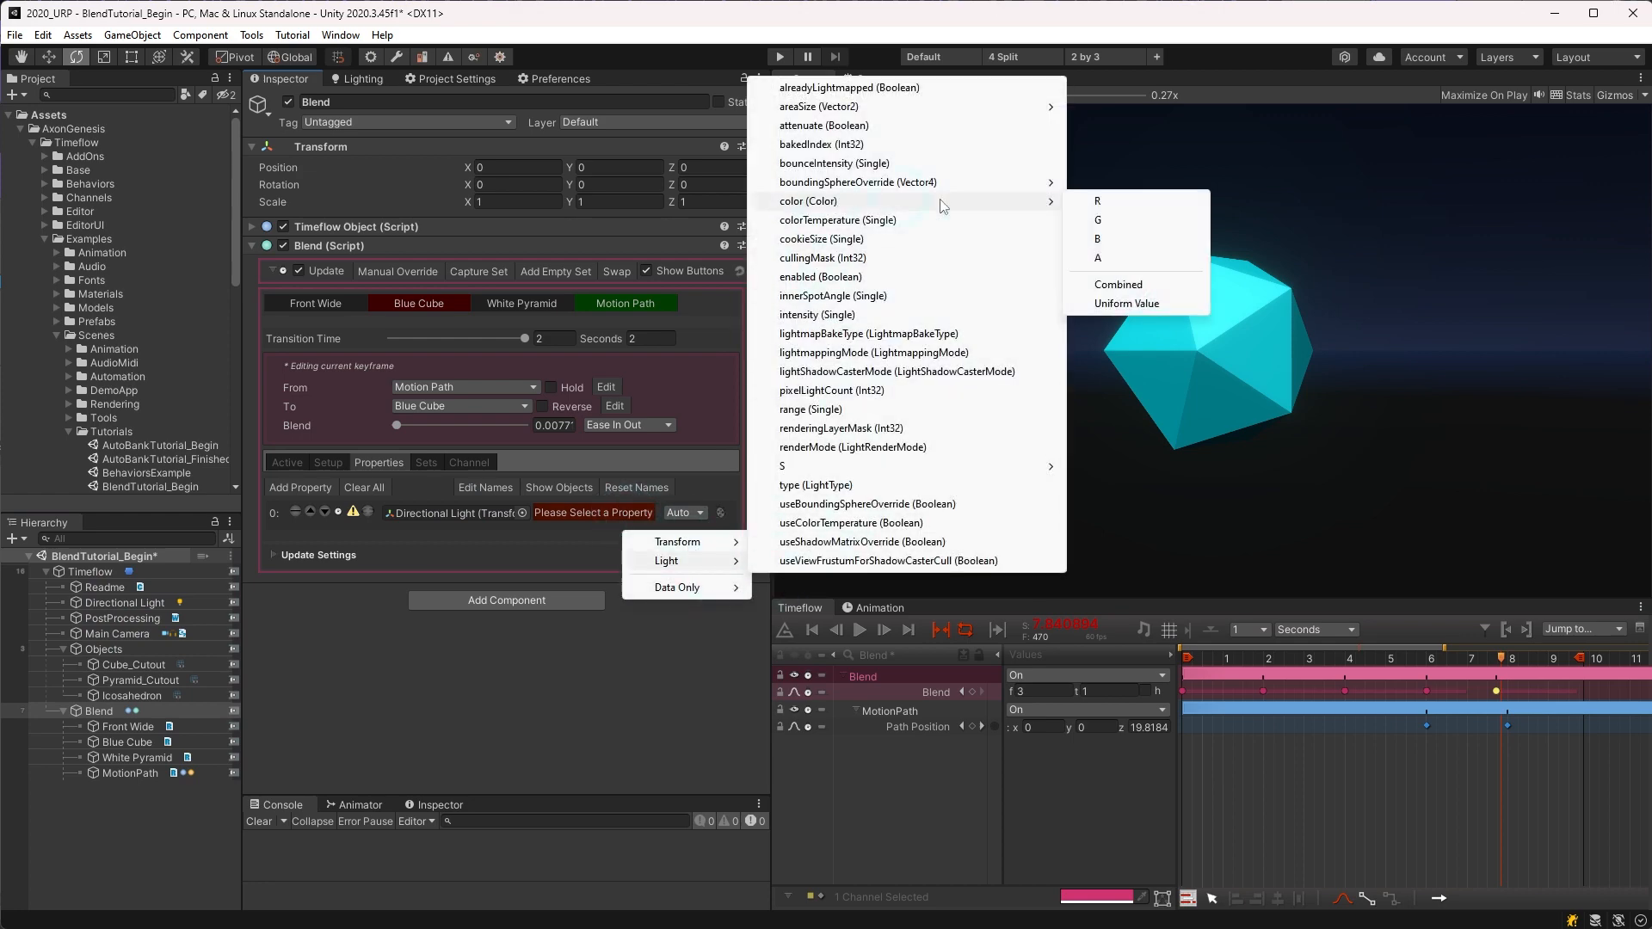
click(1120, 284)
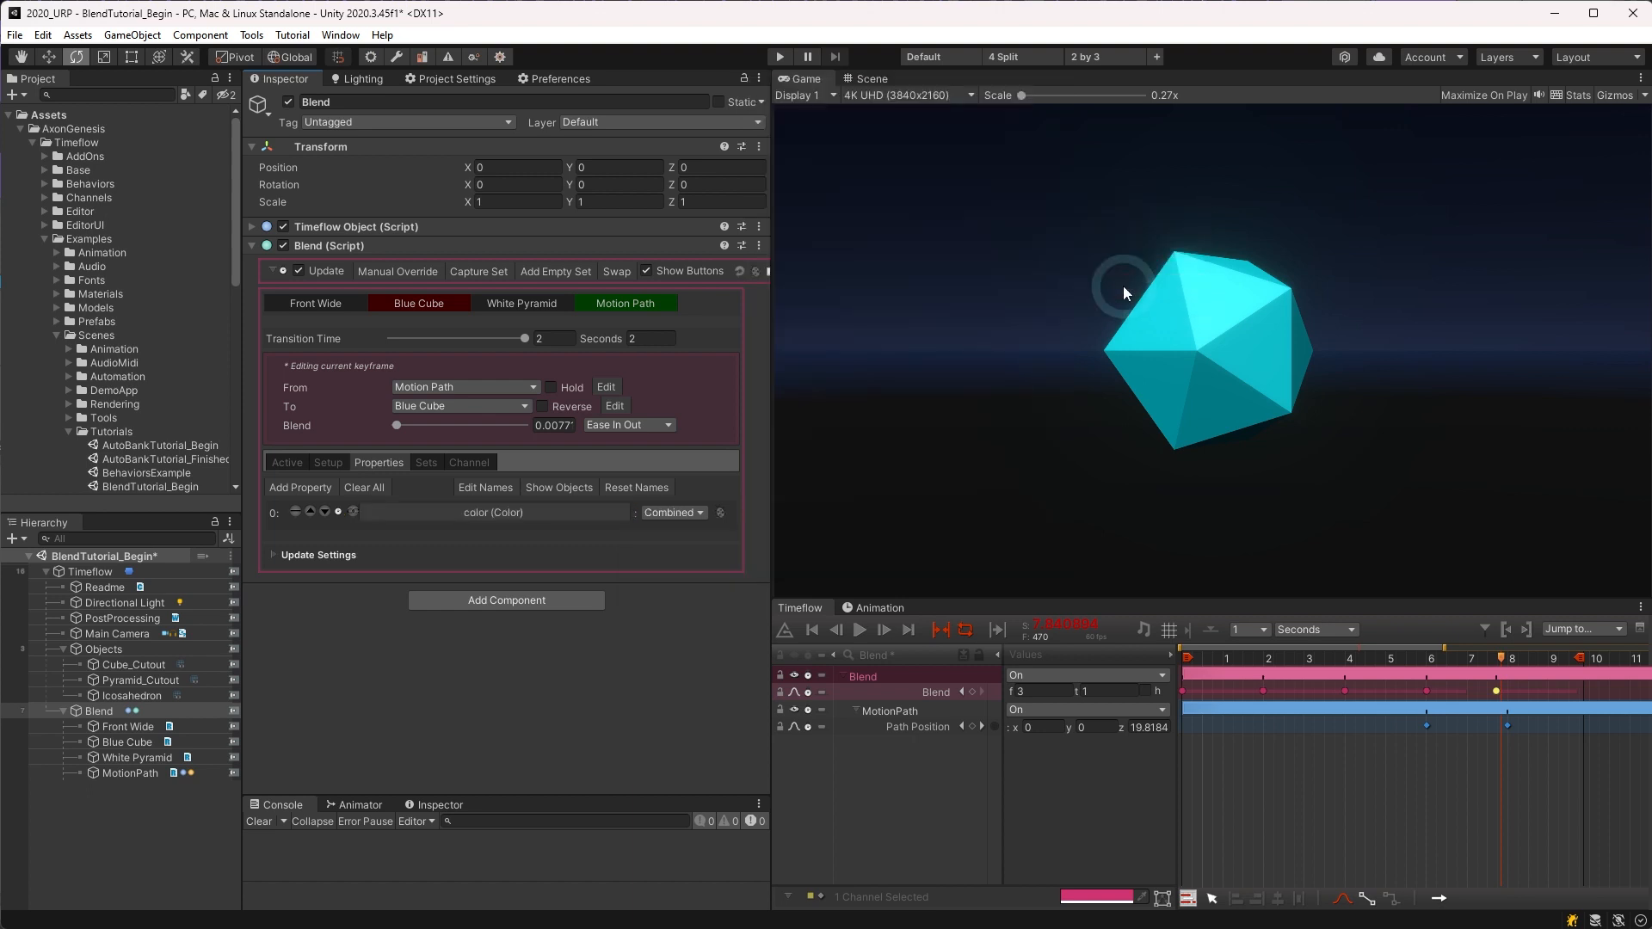
click(721, 456)
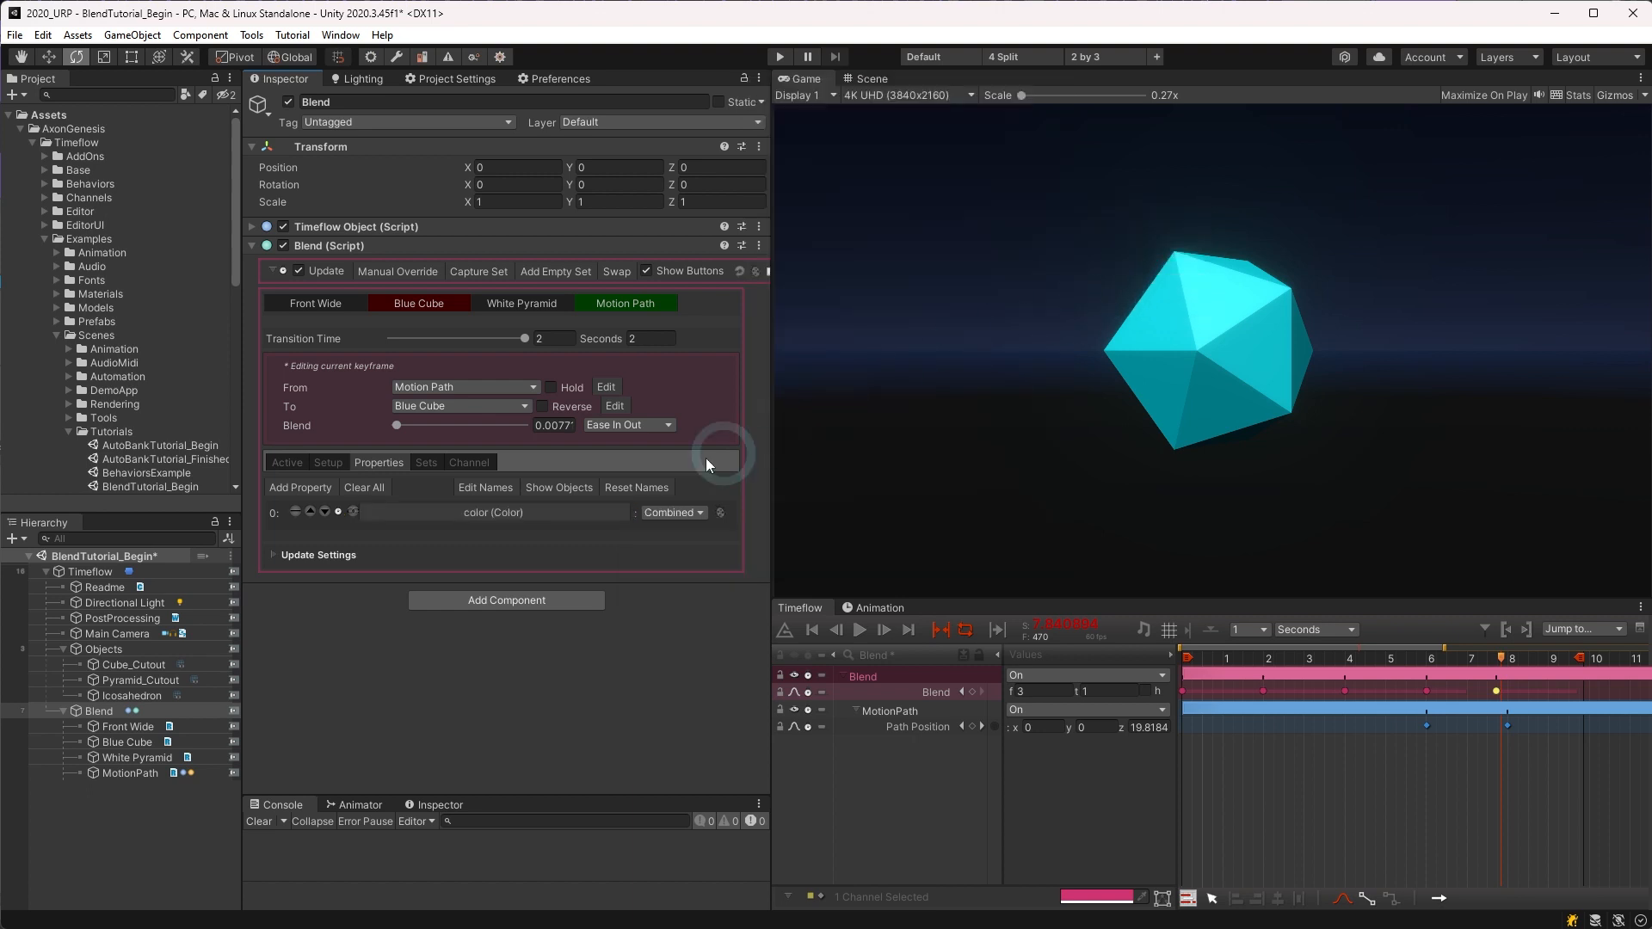
Step: Set the light color of the Blue Cube set to a saturated bright blue
click(427, 462)
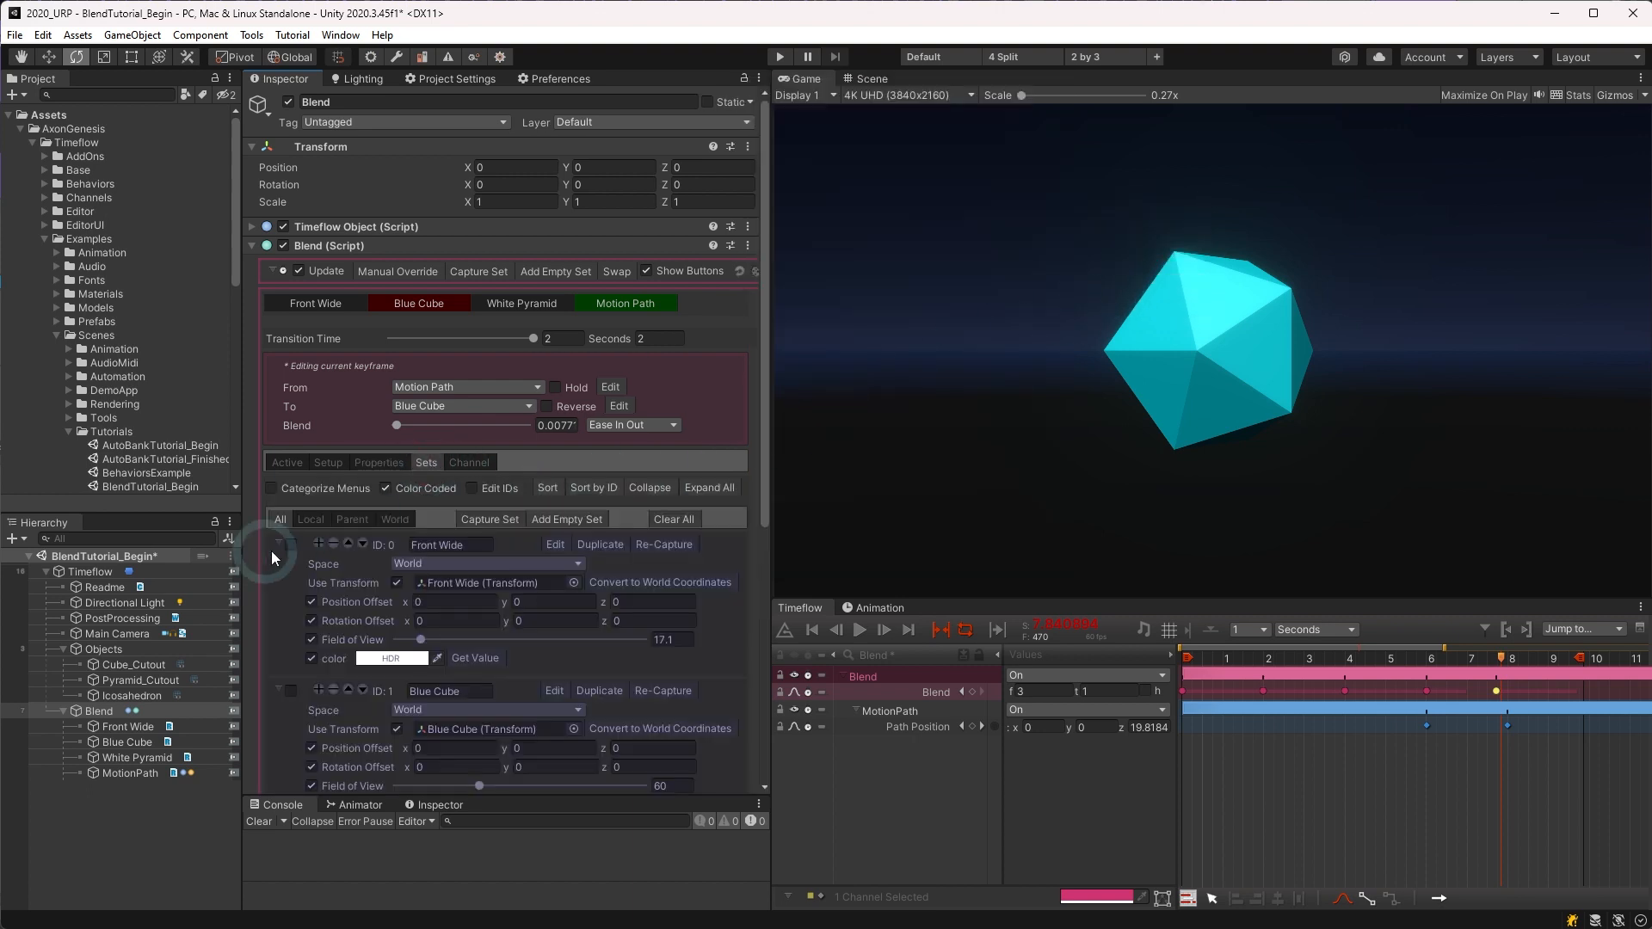
scroll(348, 549, down, 5)
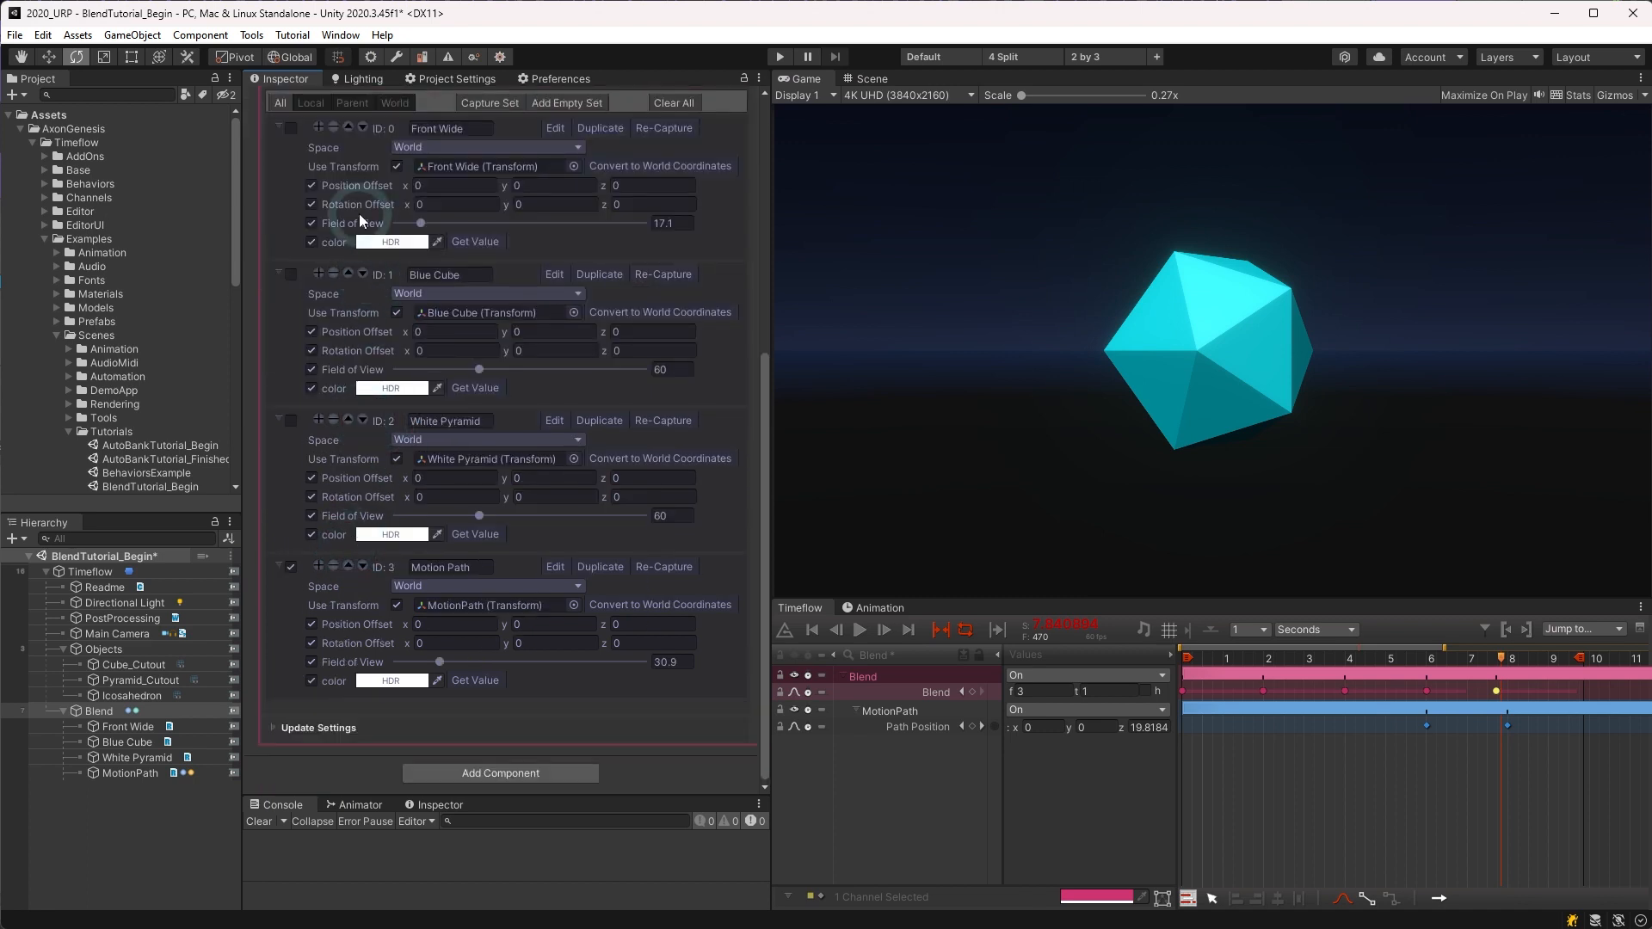
click(360, 320)
click(392, 388)
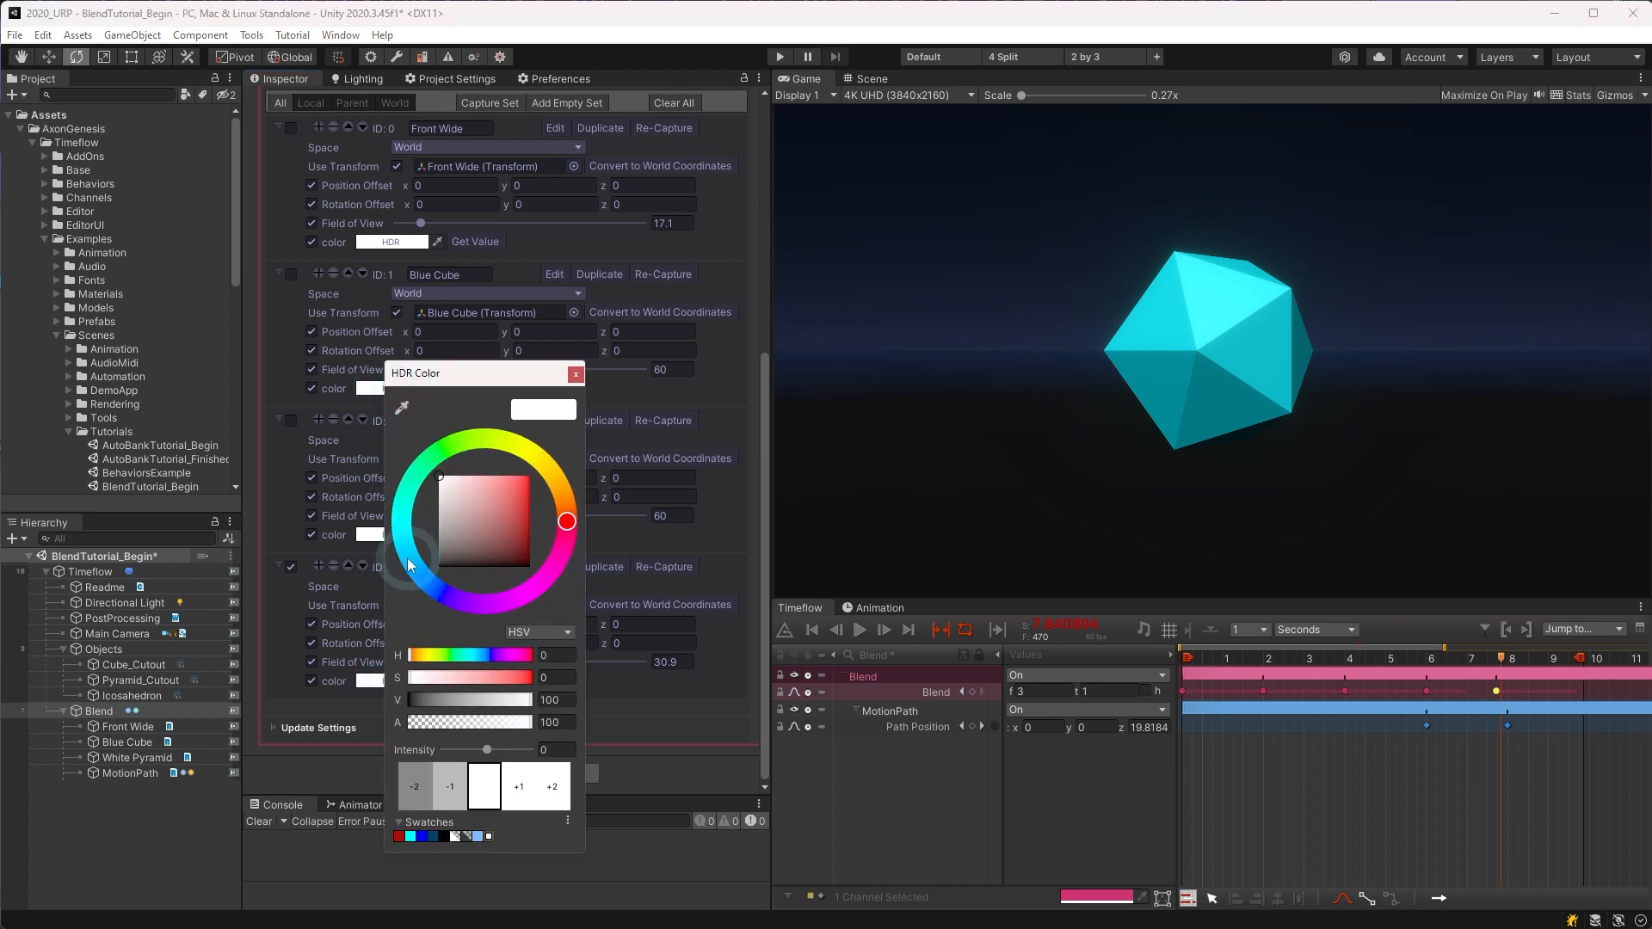
click(428, 581)
click(514, 488)
click(576, 373)
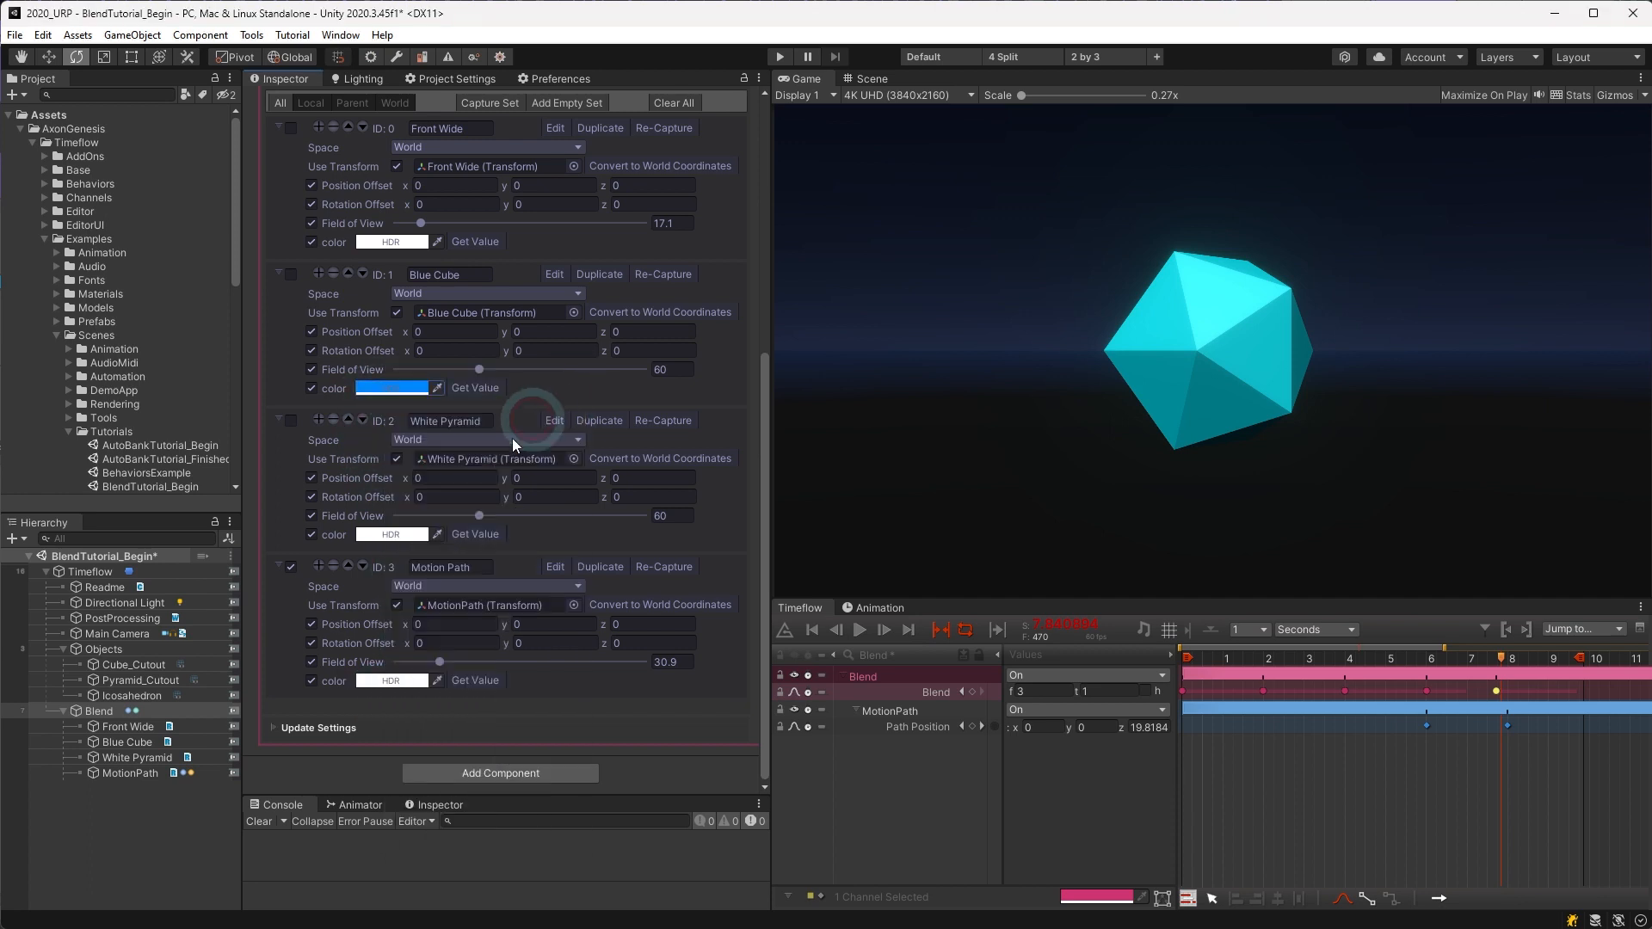
Step: Set the light color to golden yellow for the White Pyramid set and bright spring green for the Motion Path set
click(383, 534)
click(526, 546)
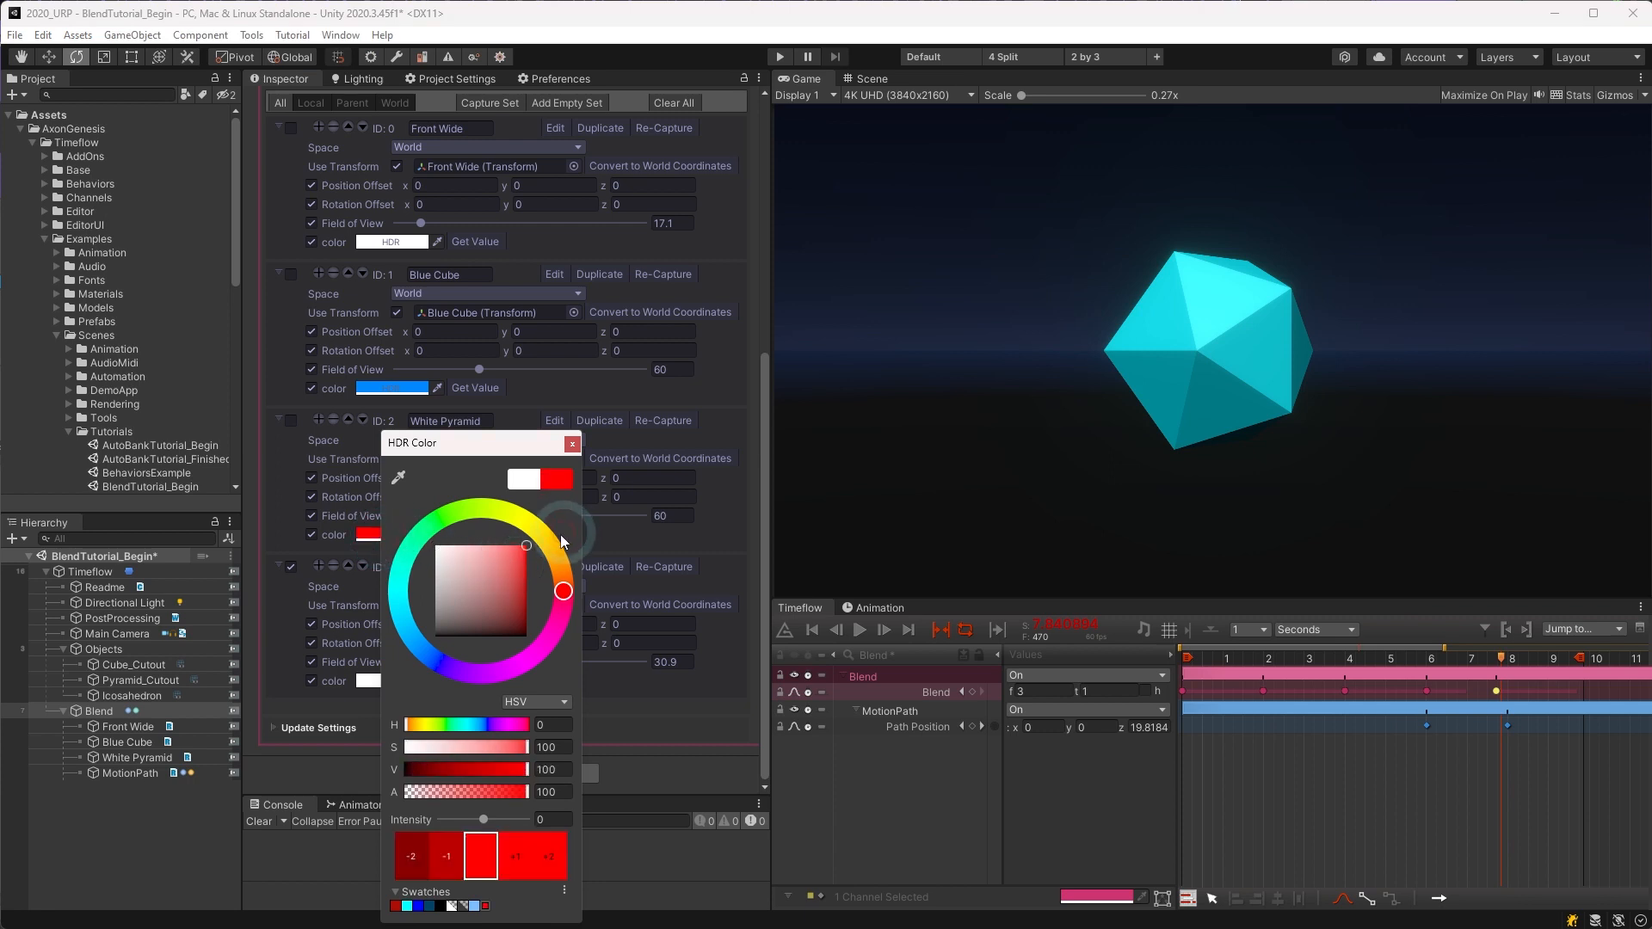
click(550, 545)
click(572, 443)
click(368, 681)
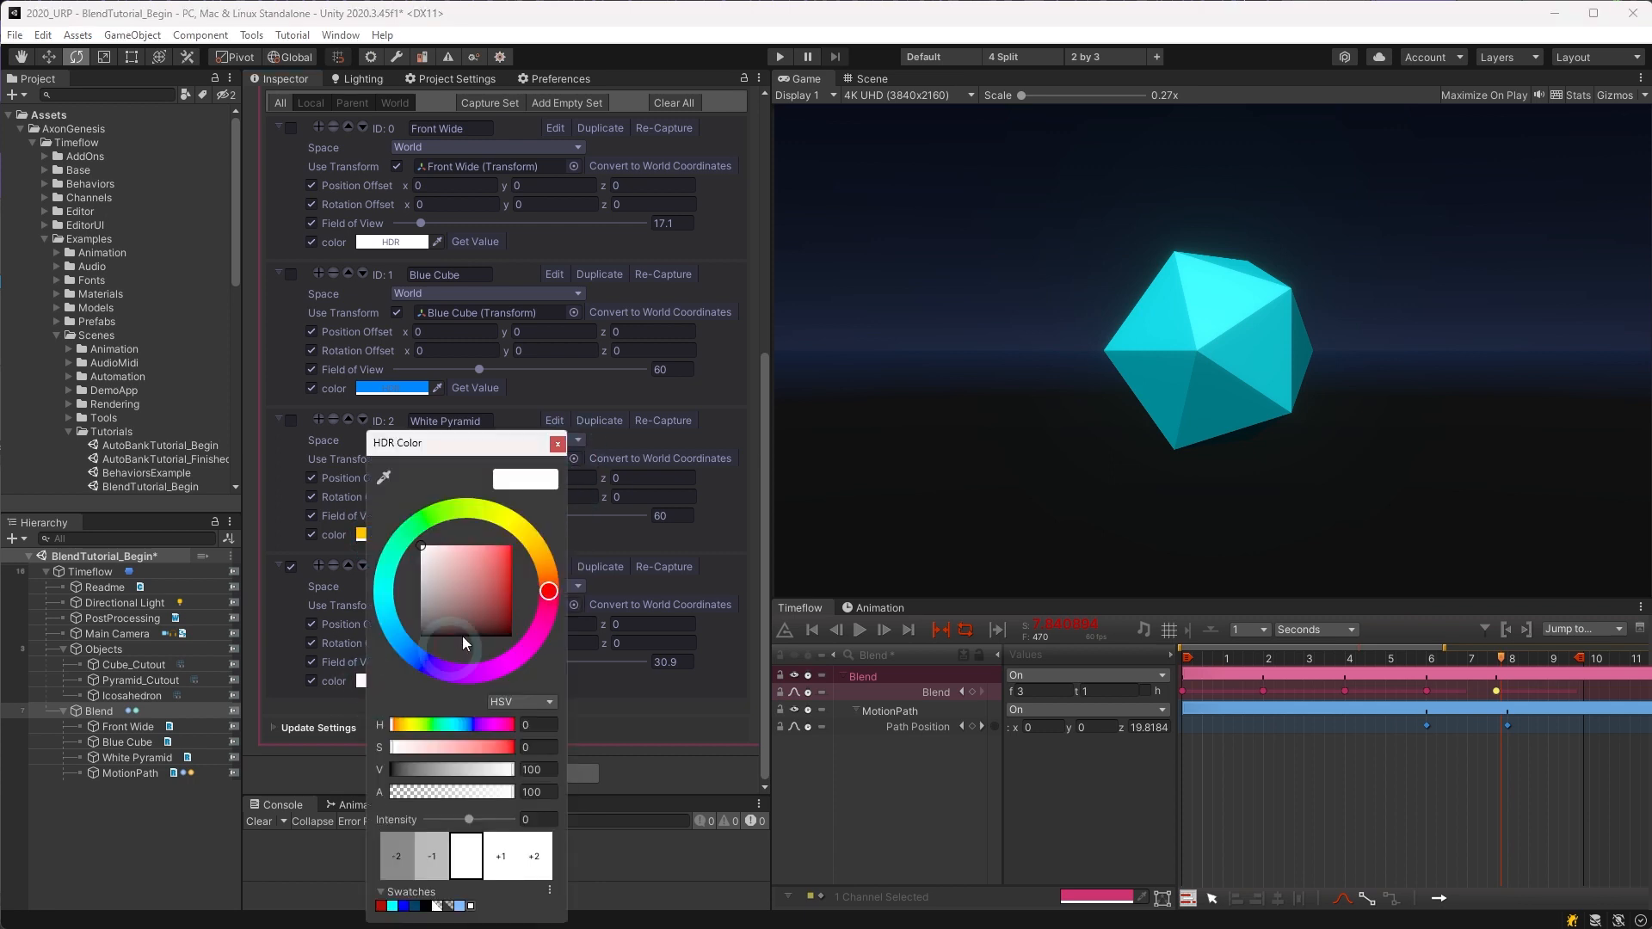
click(404, 537)
click(511, 545)
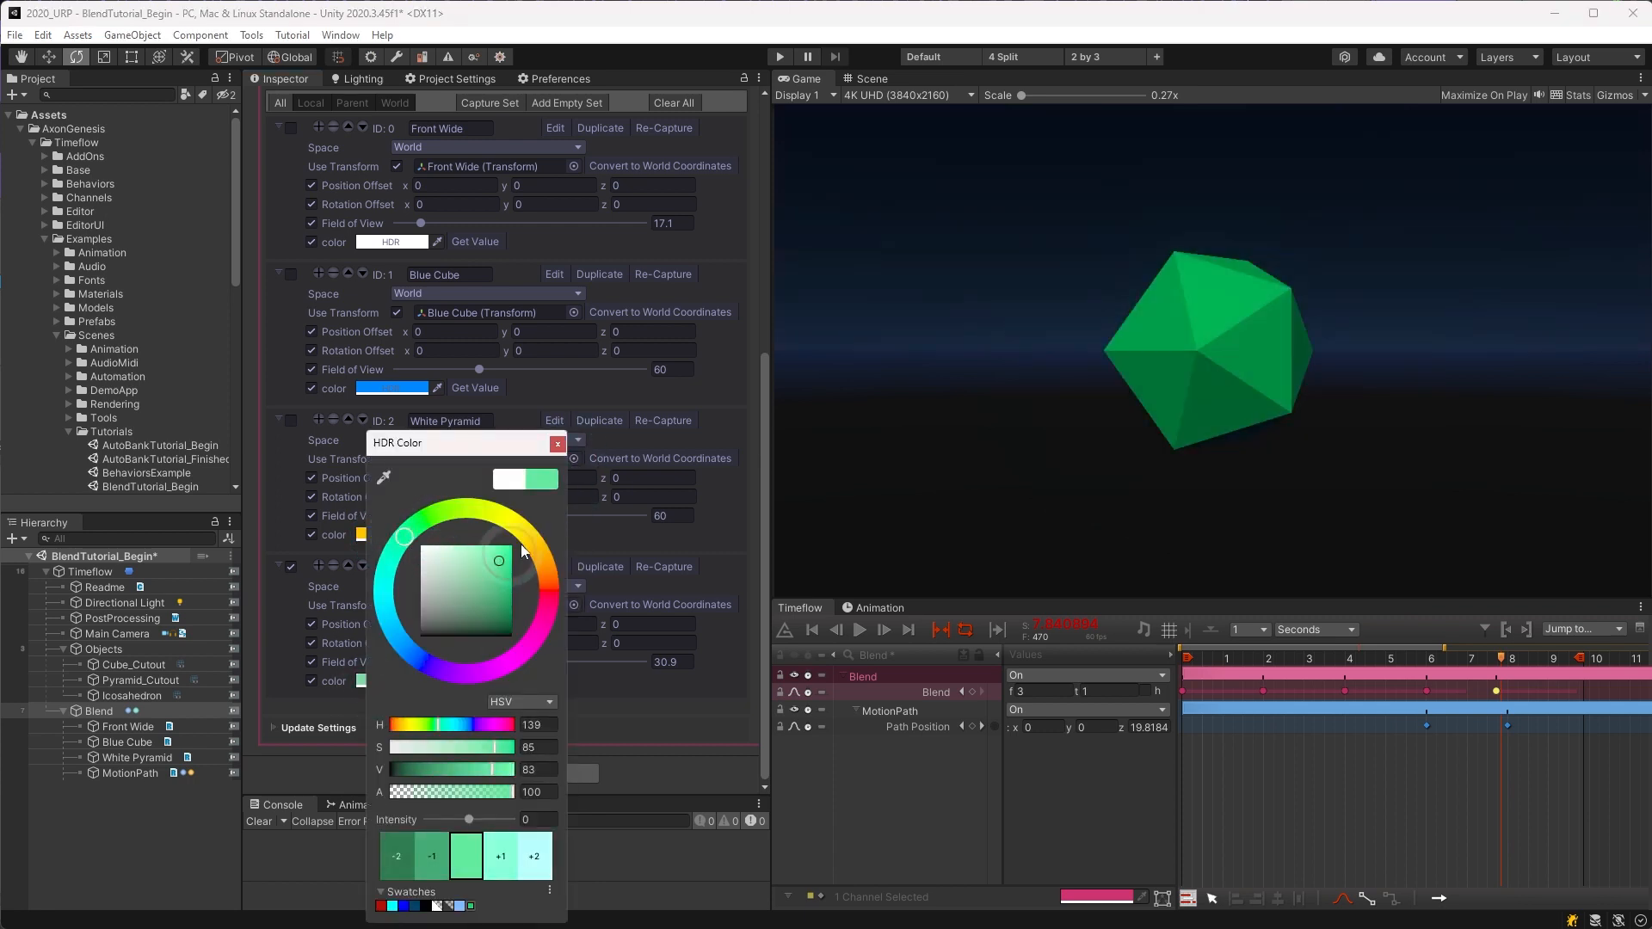
click(561, 444)
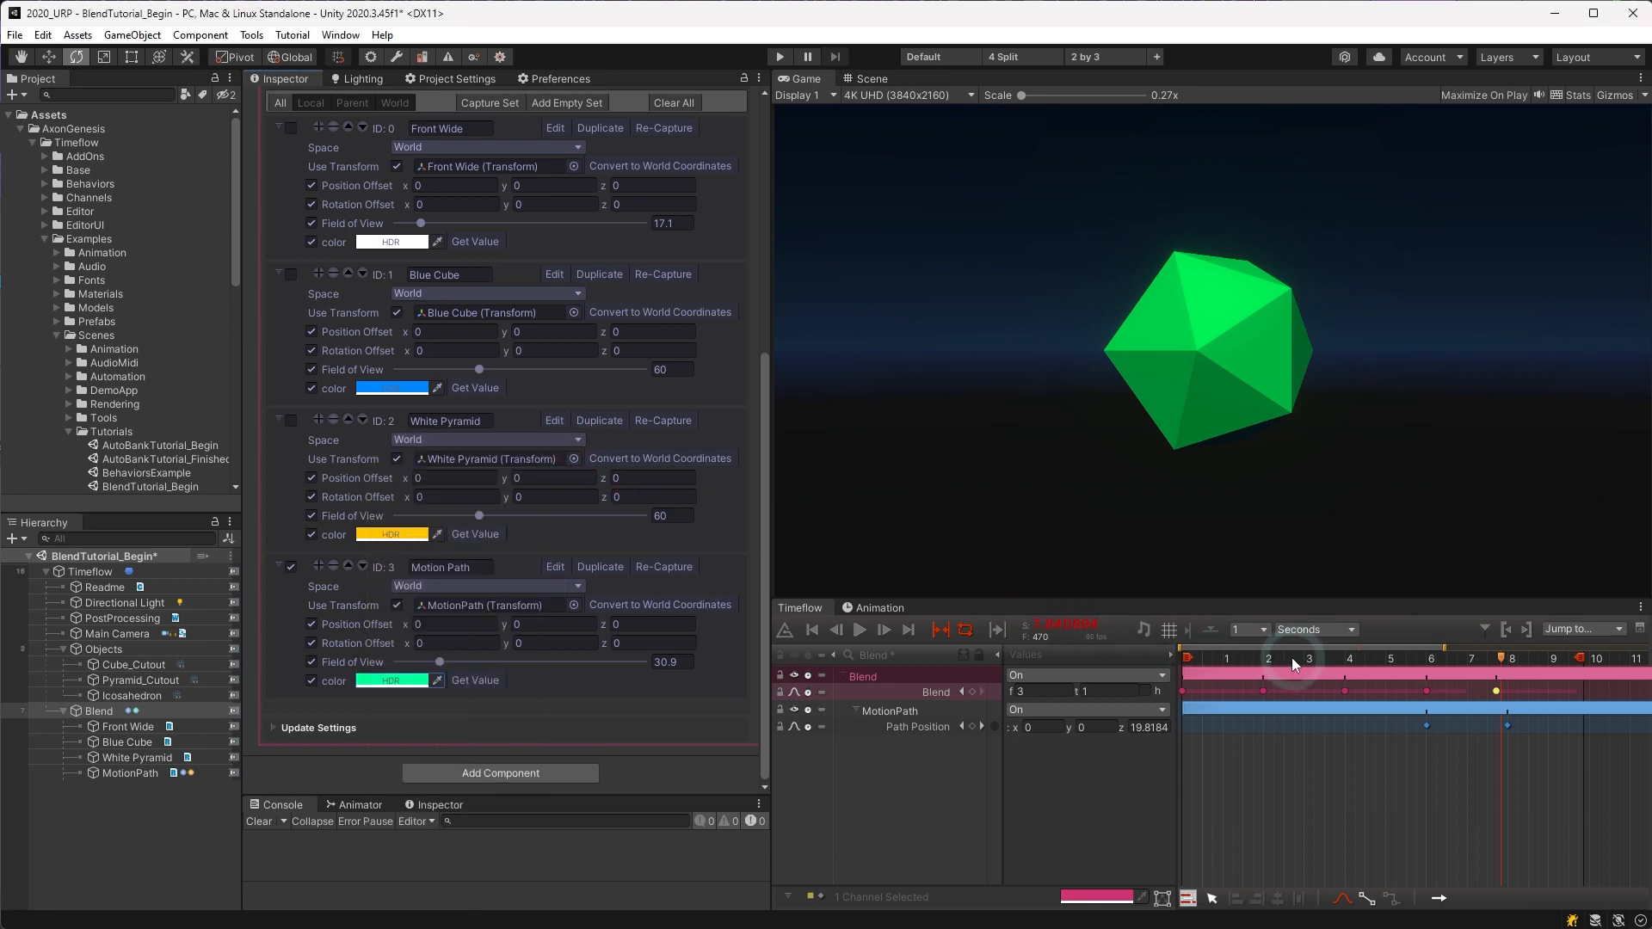
Step: Return to the first frame and play the animation to preview the light color blending between sets
click(1220, 659)
drag(1220, 659, 1120, 658)
key(space)
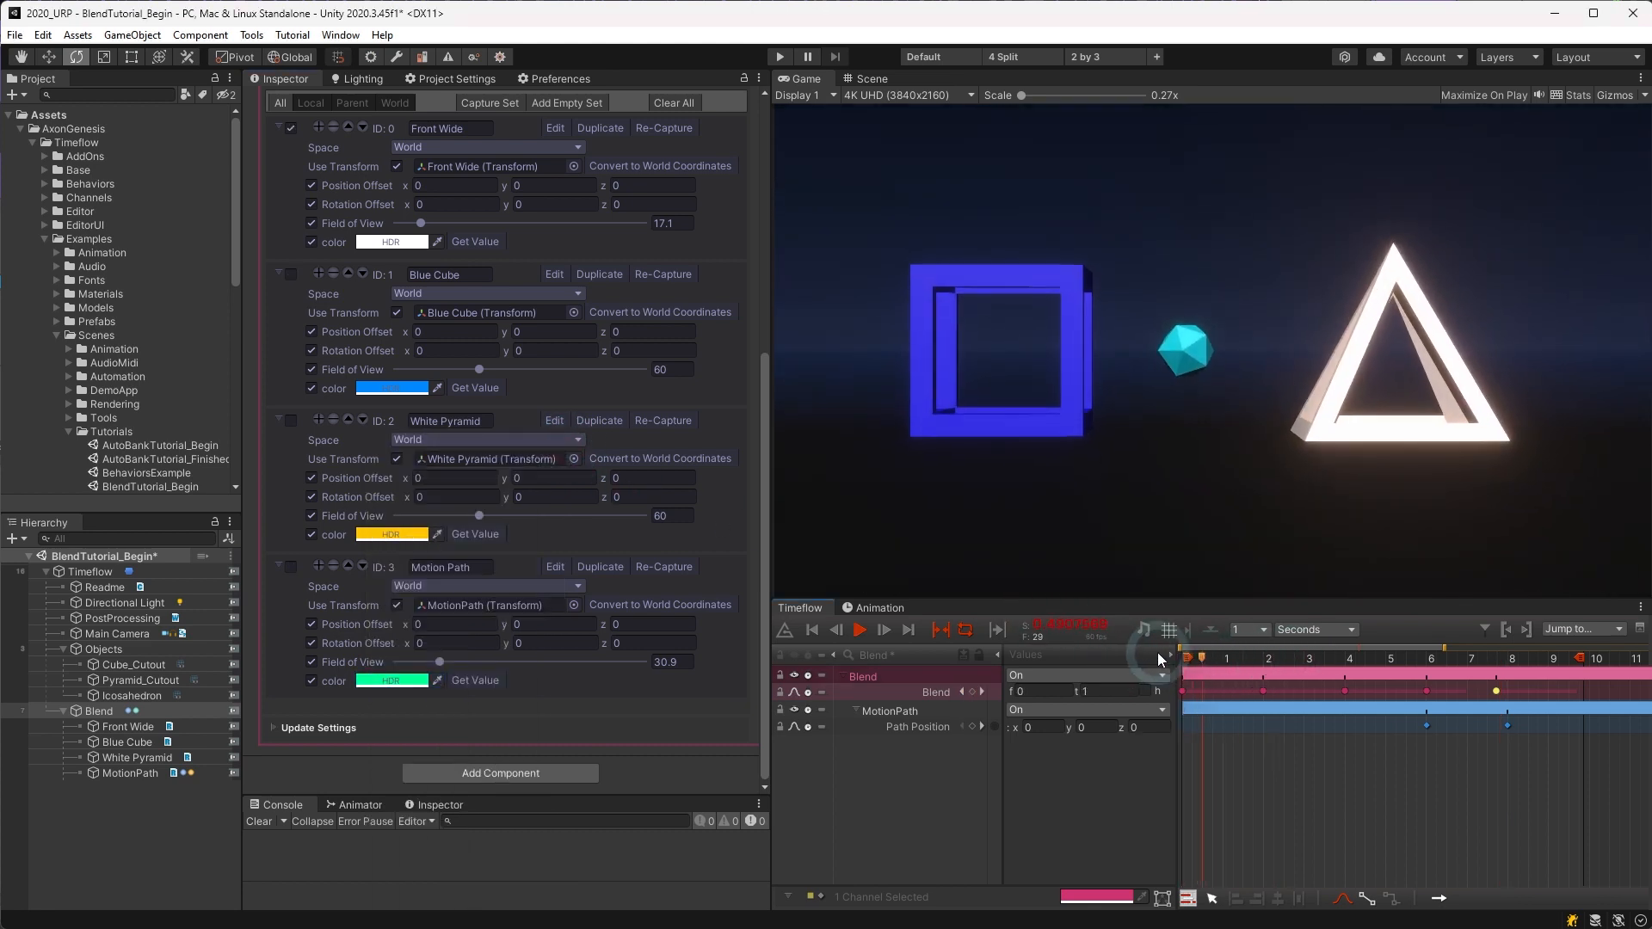